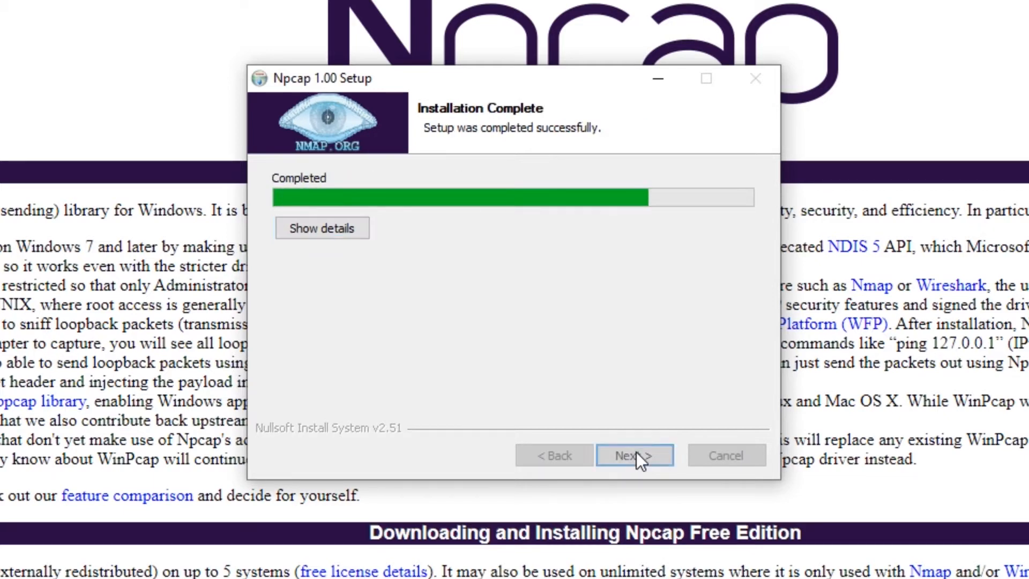
# - Step past Npcap's Installation Complete page and finish, closing the installer
pyautogui.click(636, 454)
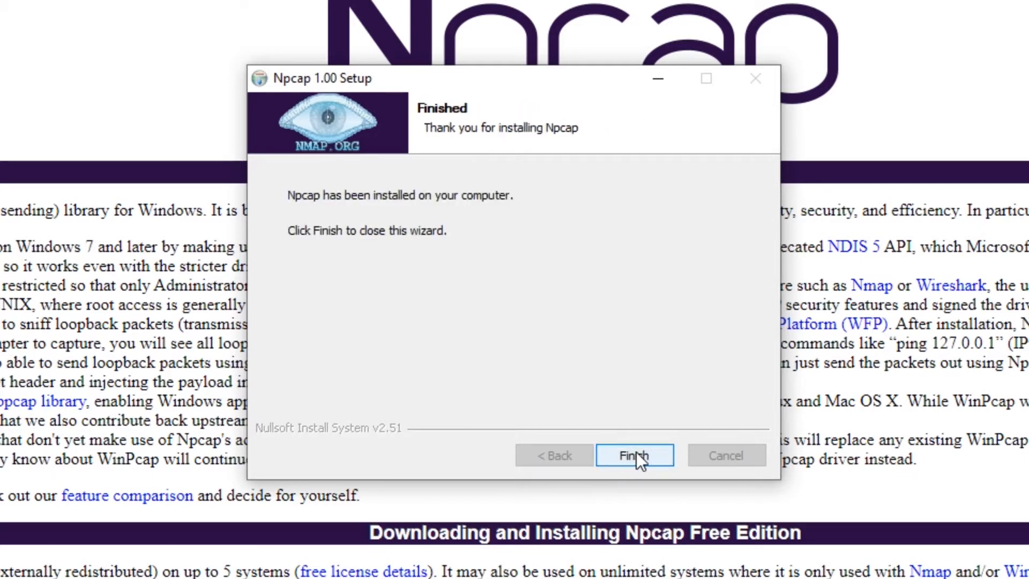
pyautogui.click(637, 453)
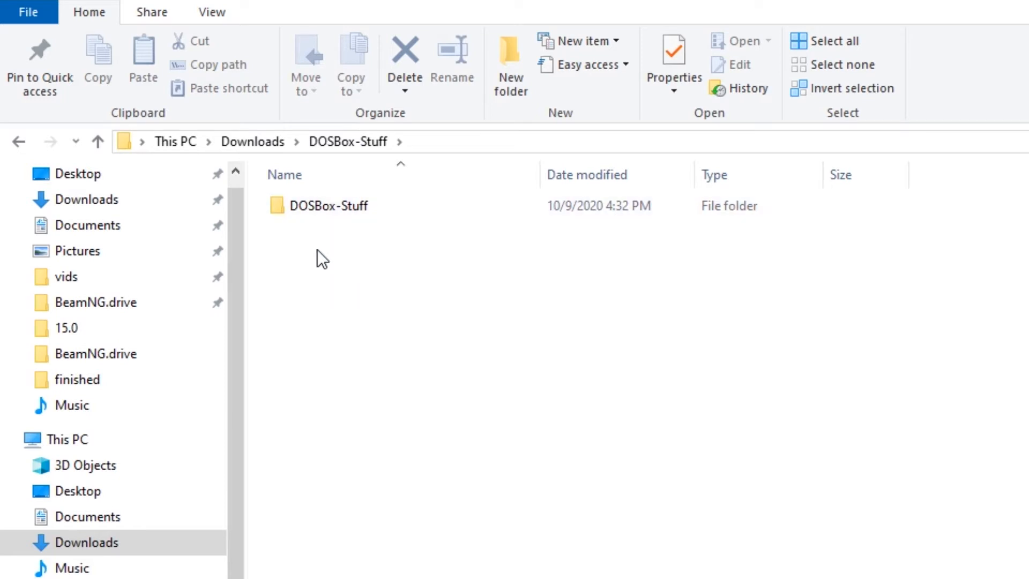
# - Inside the inner DOSBox-Stuff folder, create a new folder named c-drive
pyautogui.moveTo(308, 211)
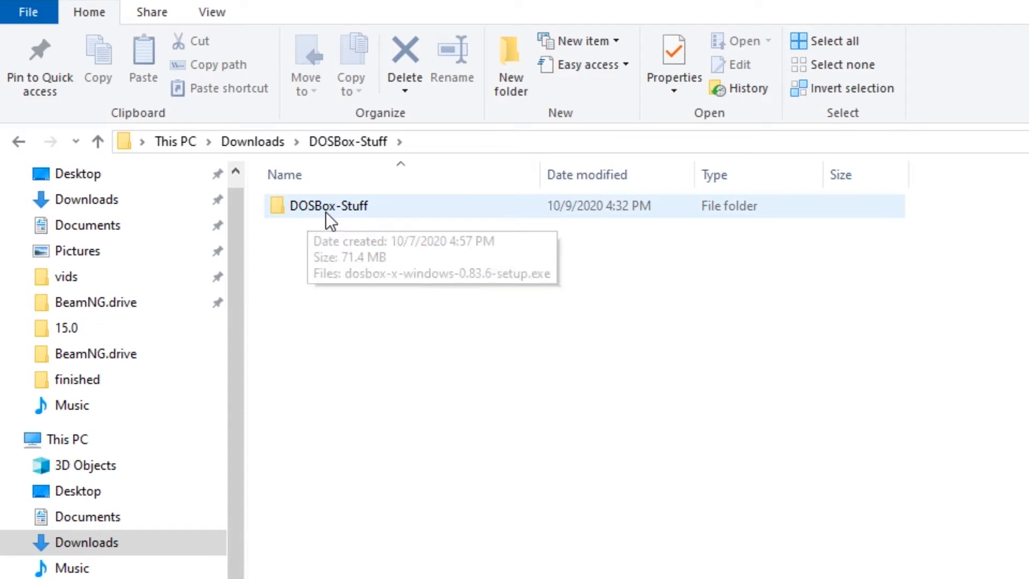
pyautogui.doubleClick(327, 211)
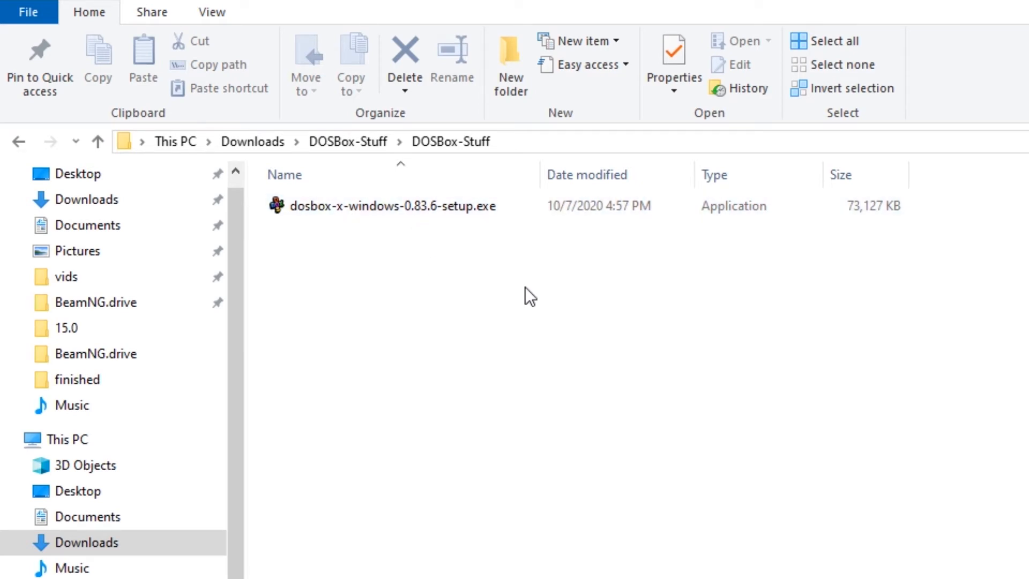
pyautogui.click(508, 85)
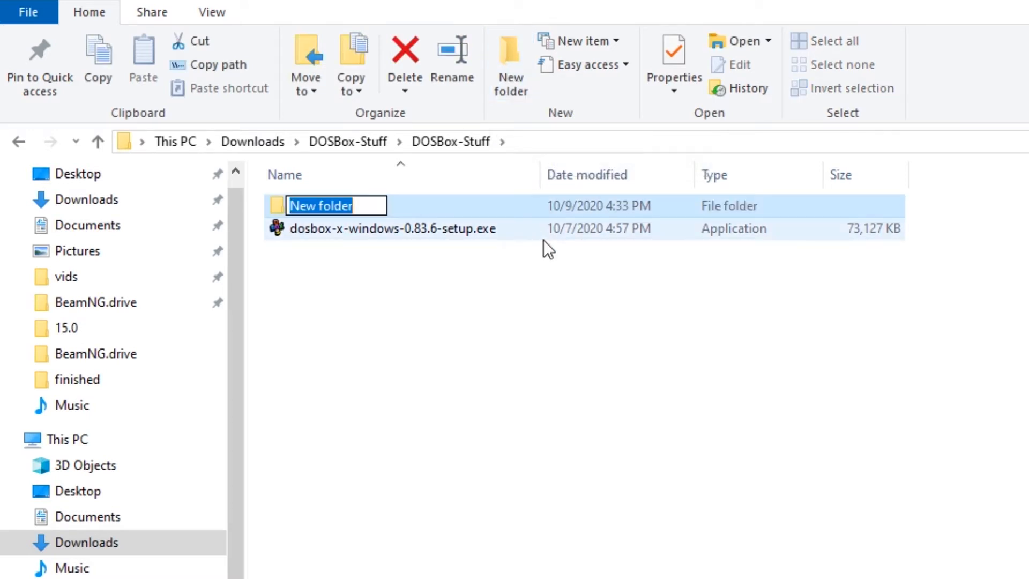
pyautogui.write('c-drive')
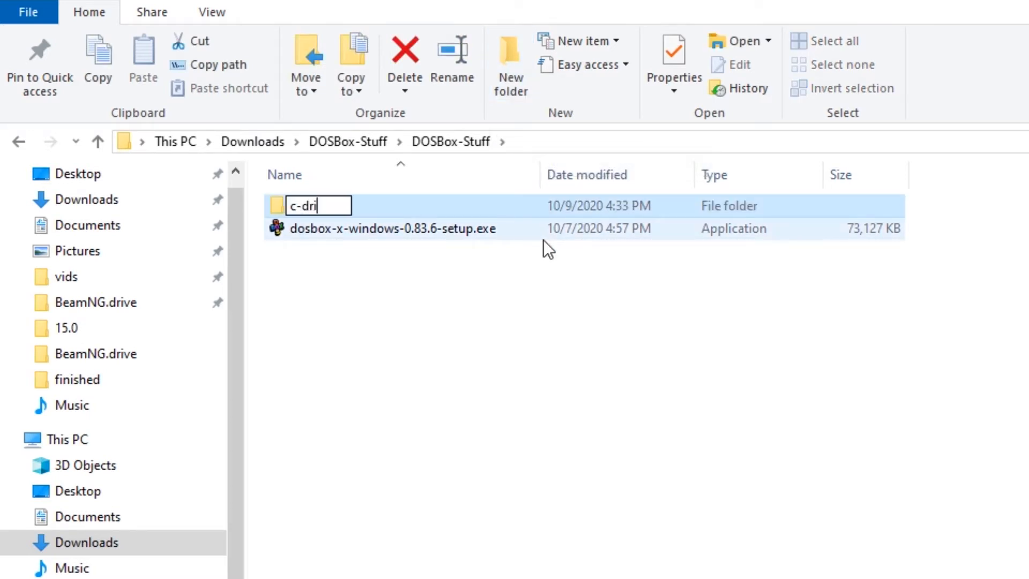
pyautogui.click(423, 313)
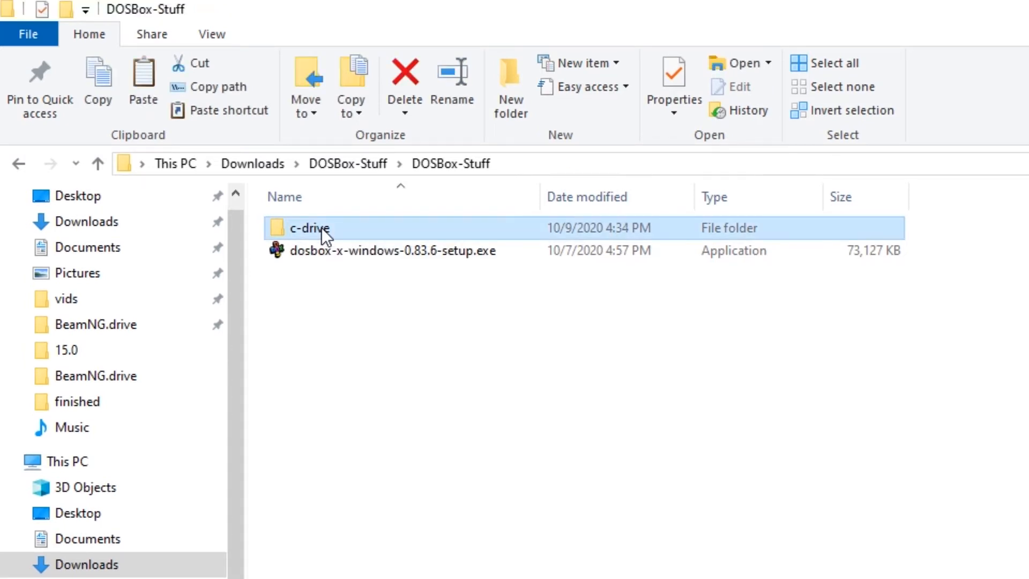
# - Check the empty c-drive folder, then return to DOSBox-Stuff and select the DOSBox-X setup exe
pyautogui.doubleClick(321, 206)
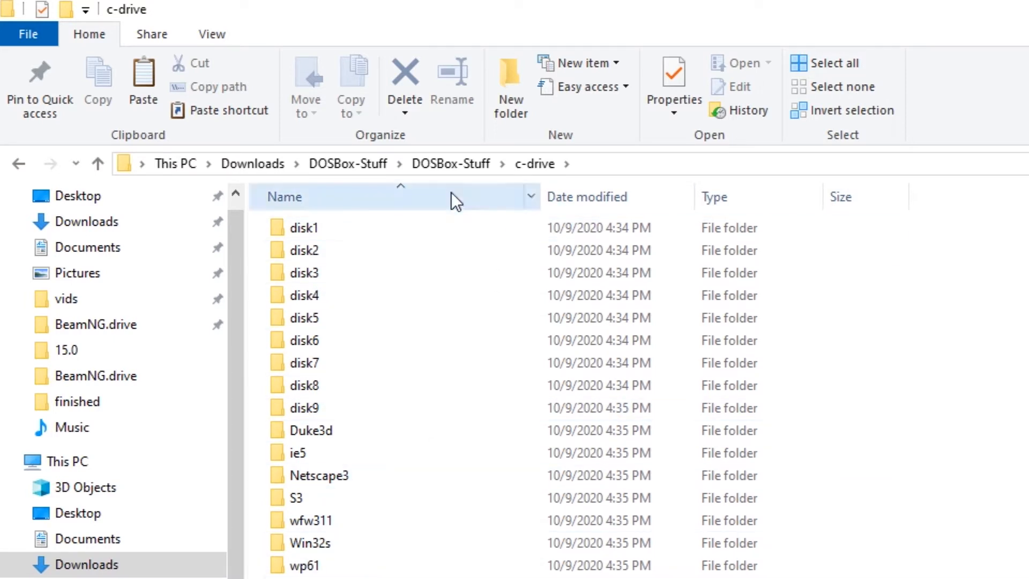
pyautogui.click(446, 166)
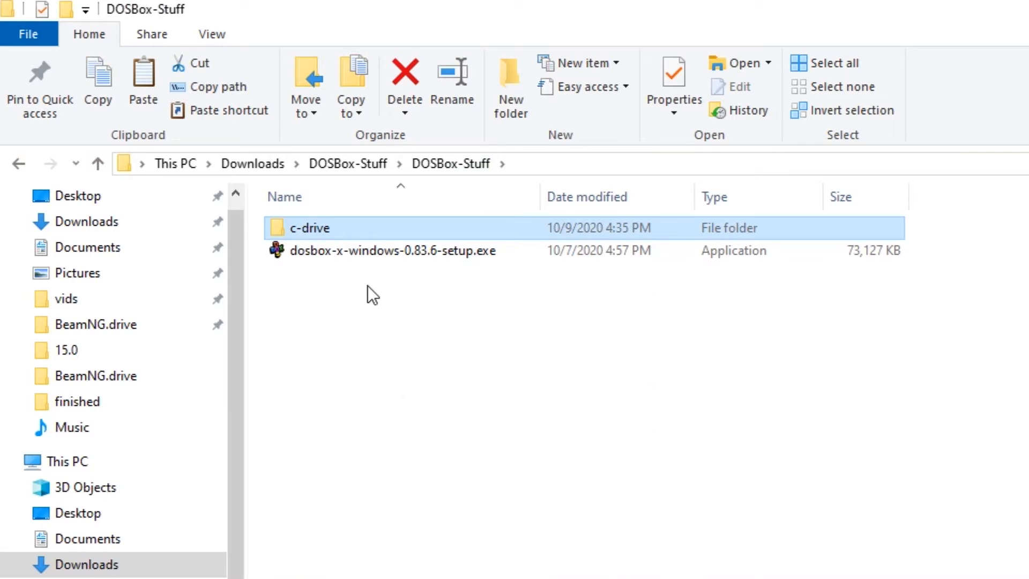
pyautogui.click(386, 257)
# - Launch the DOSBox-X 0.83.6 installer, keep the default install location and choose the 64-bit version
pyautogui.doubleClick(384, 254)
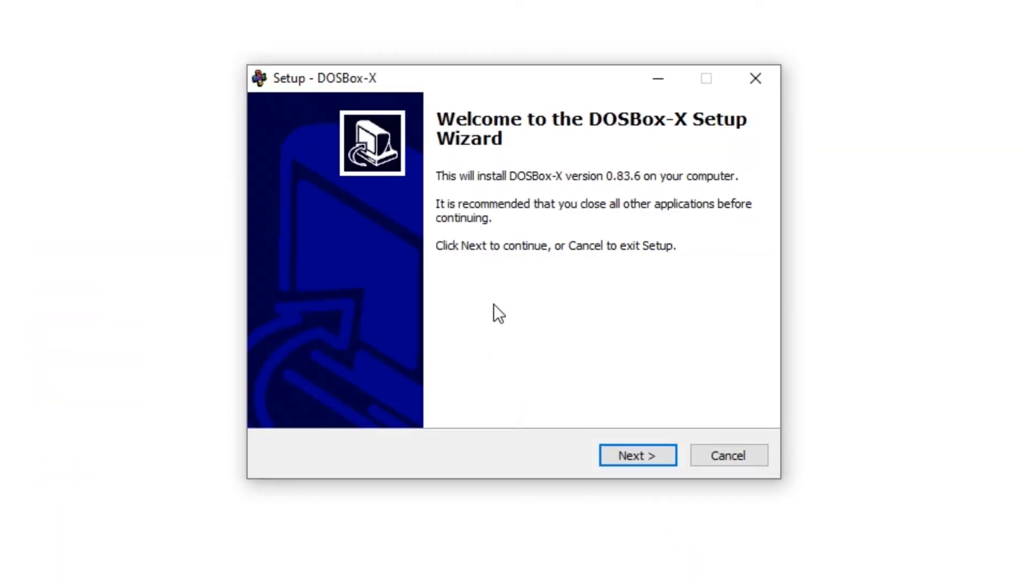
pyautogui.click(630, 460)
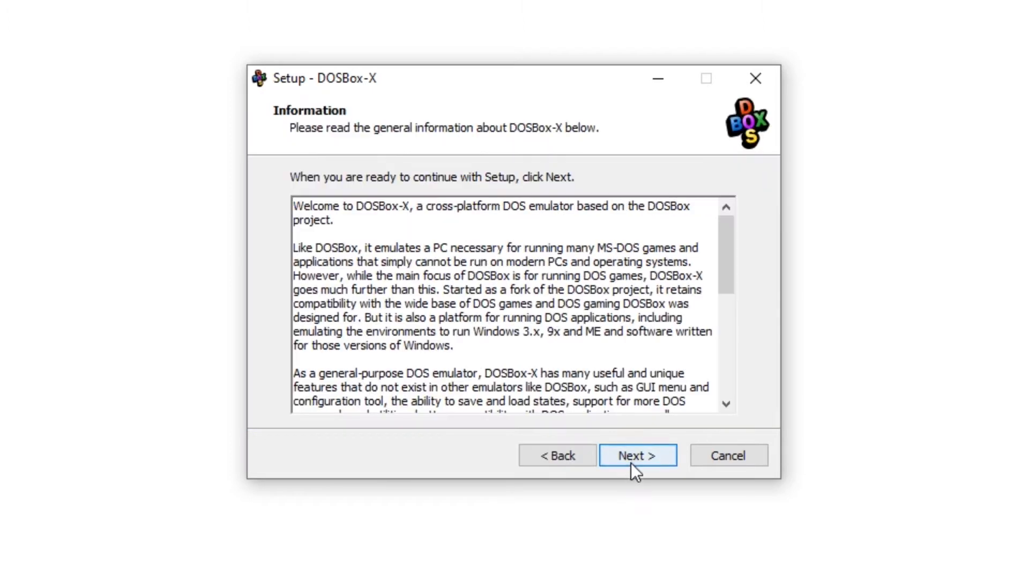
pyautogui.click(632, 460)
pyautogui.click(633, 459)
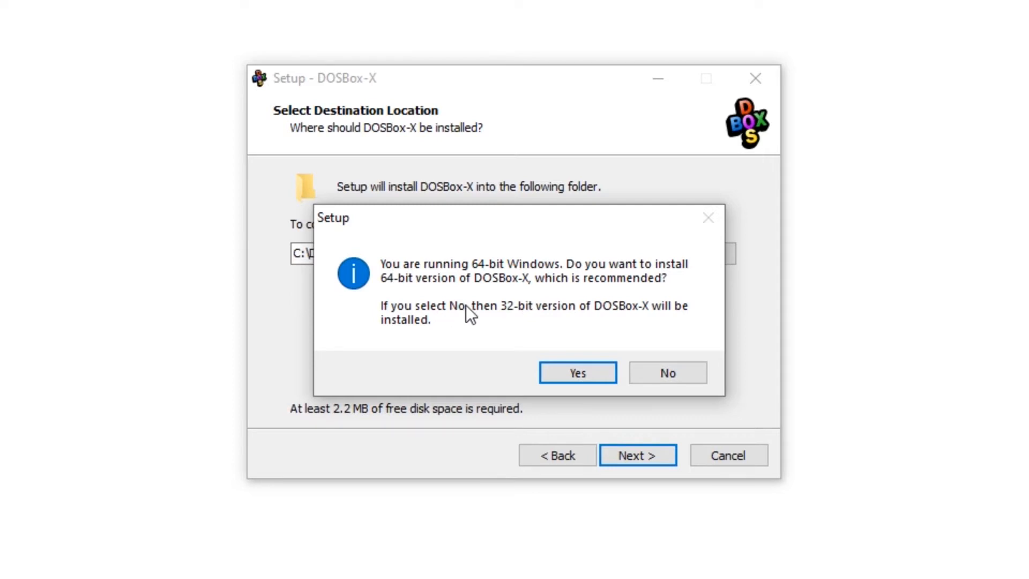
pyautogui.click(561, 380)
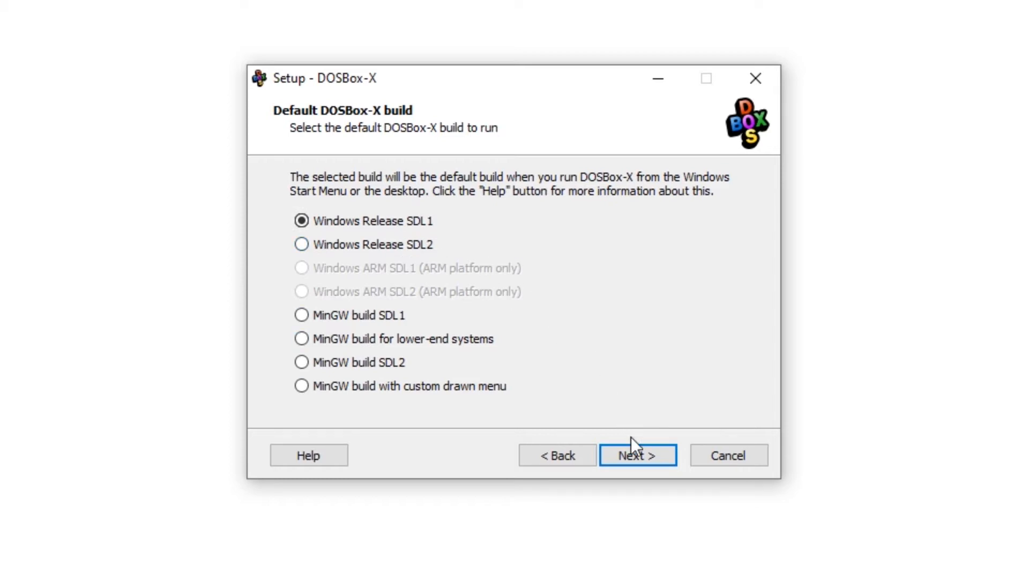
# - Keep Windows Release SDL1 as default build, report DOS 6.22, and leave Copy all builds unchecked
pyautogui.click(644, 456)
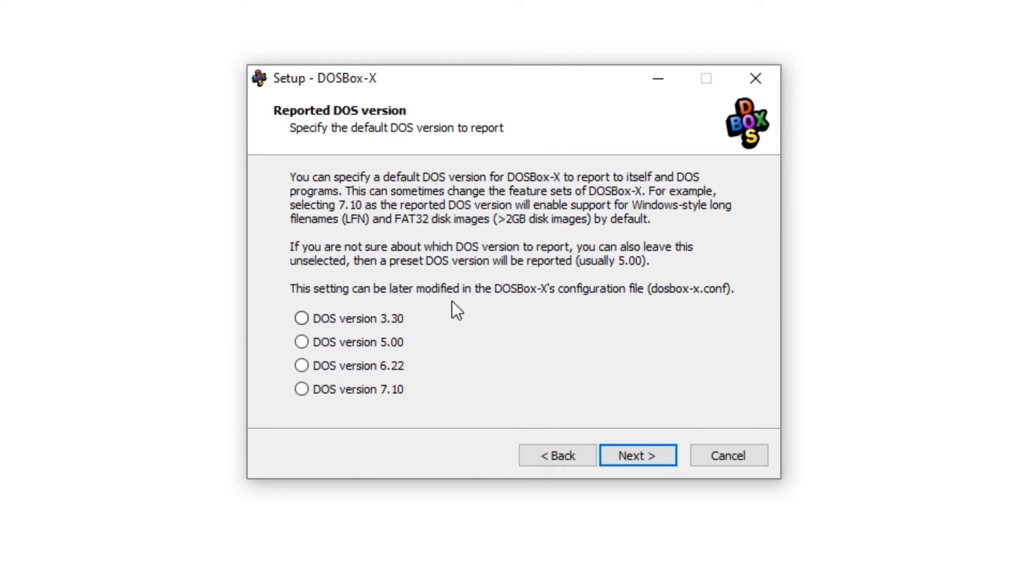
pyautogui.click(352, 366)
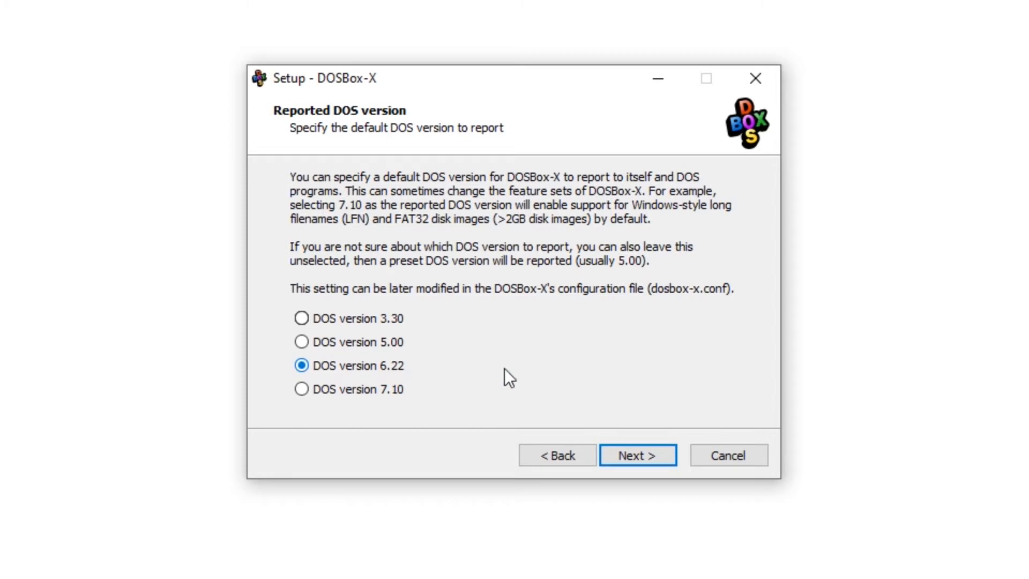
pyautogui.click(629, 458)
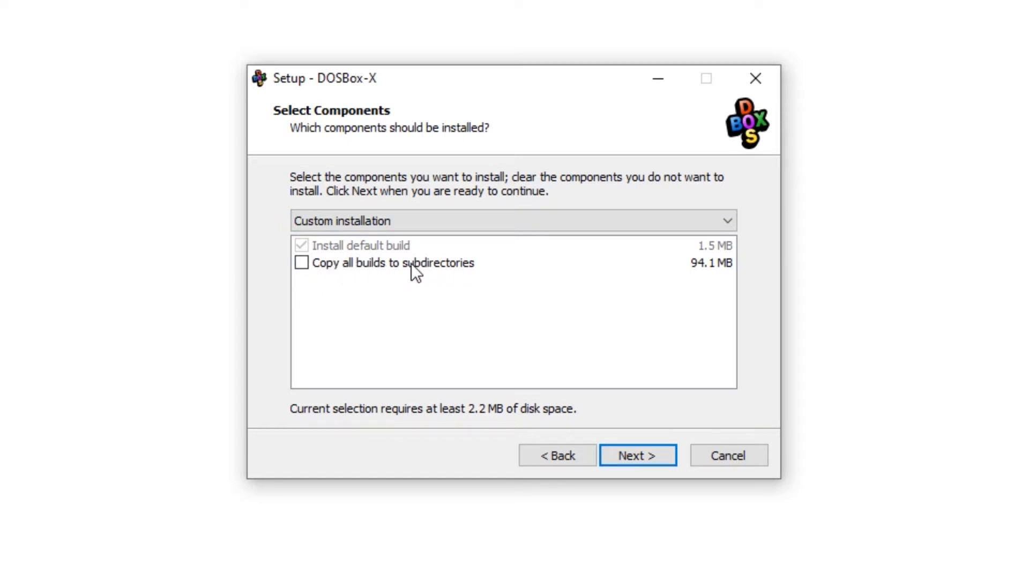
pyautogui.click(300, 266)
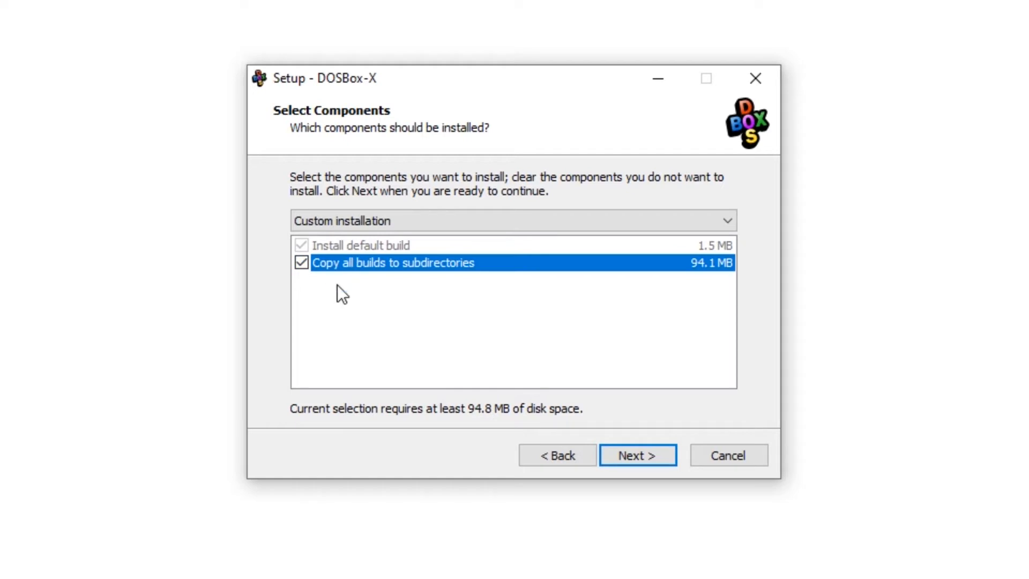
pyautogui.click(301, 263)
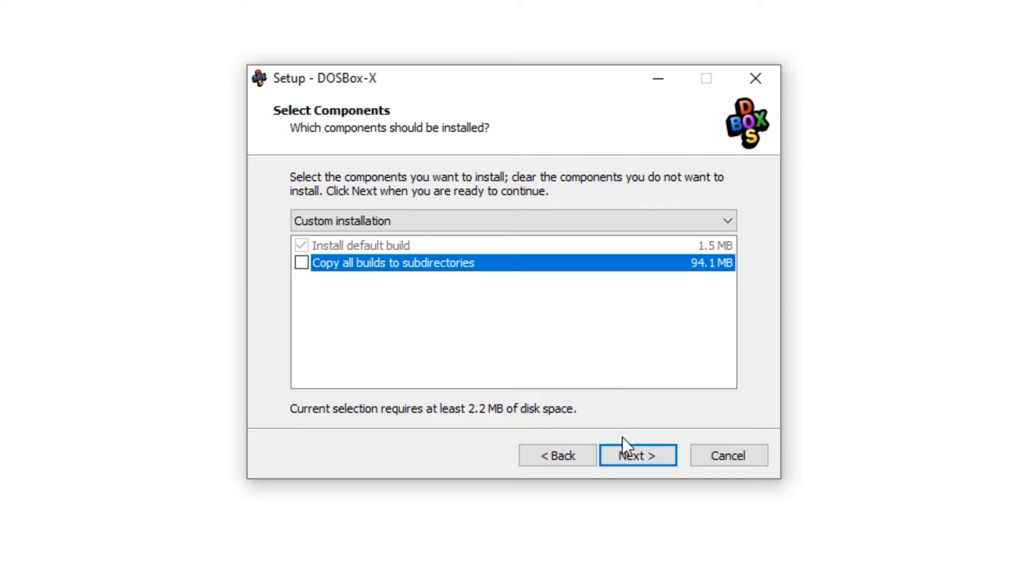
pyautogui.click(628, 455)
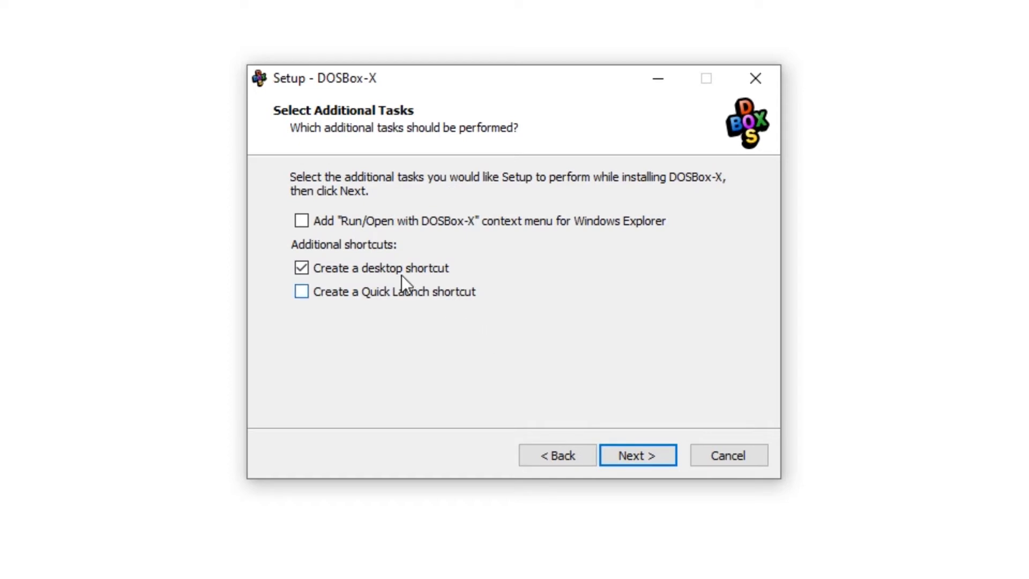
# - Add the Run/Open with DOSBox-X context-menu option, install, and finish without launching DOSBox-X
pyautogui.click(301, 220)
pyautogui.click(641, 457)
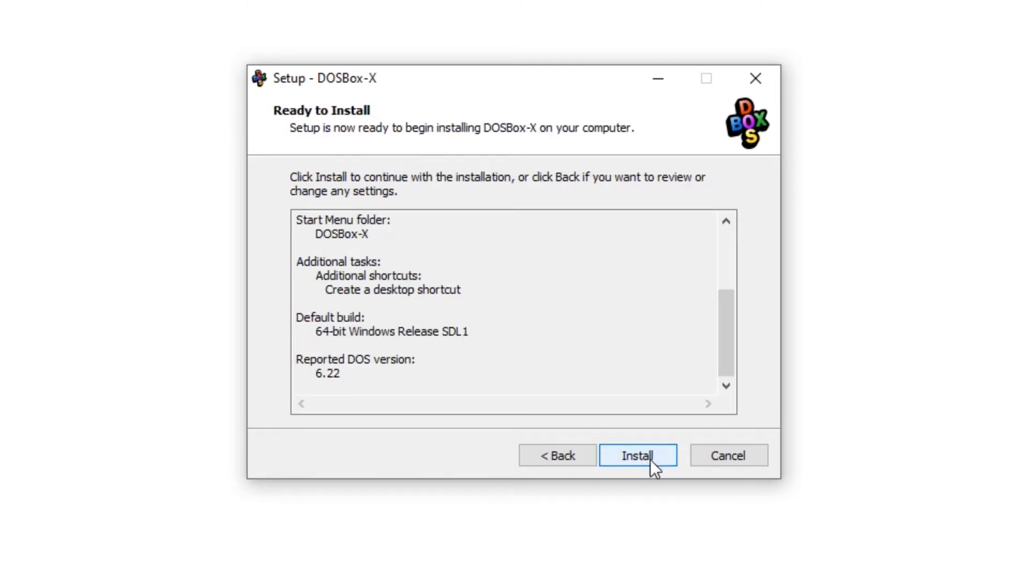
pyautogui.click(639, 457)
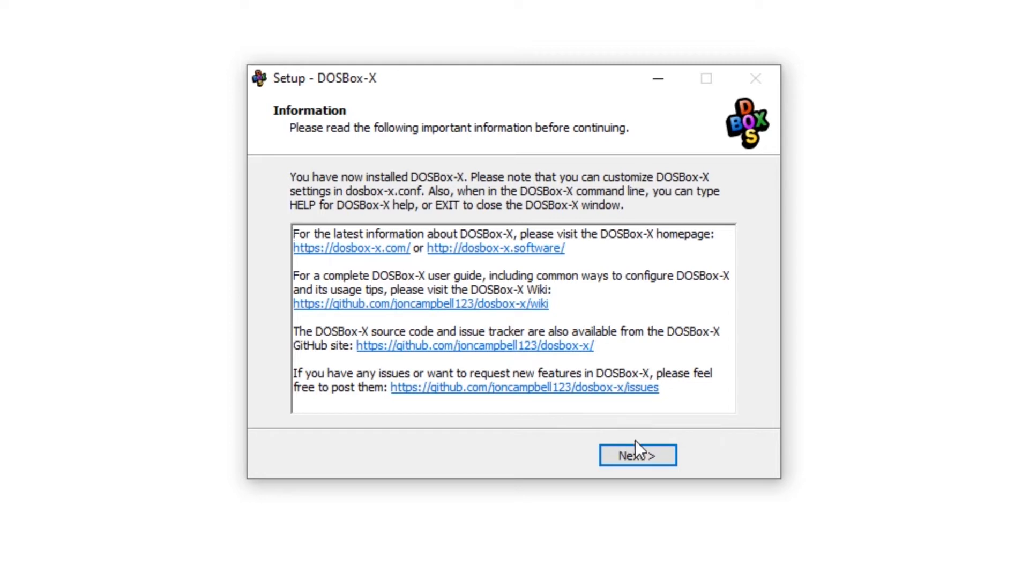
pyautogui.click(633, 456)
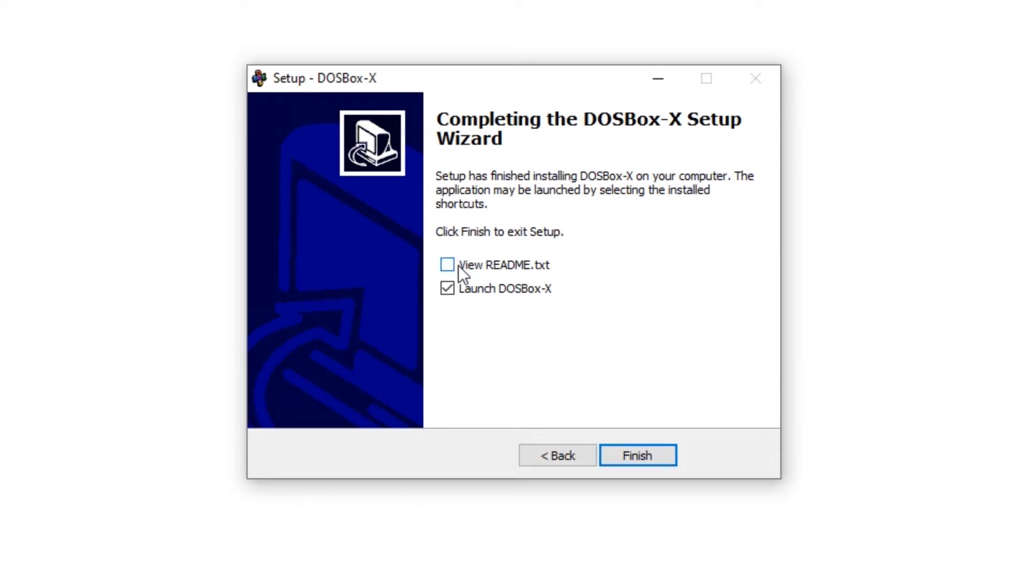
pyautogui.click(488, 288)
pyautogui.click(633, 455)
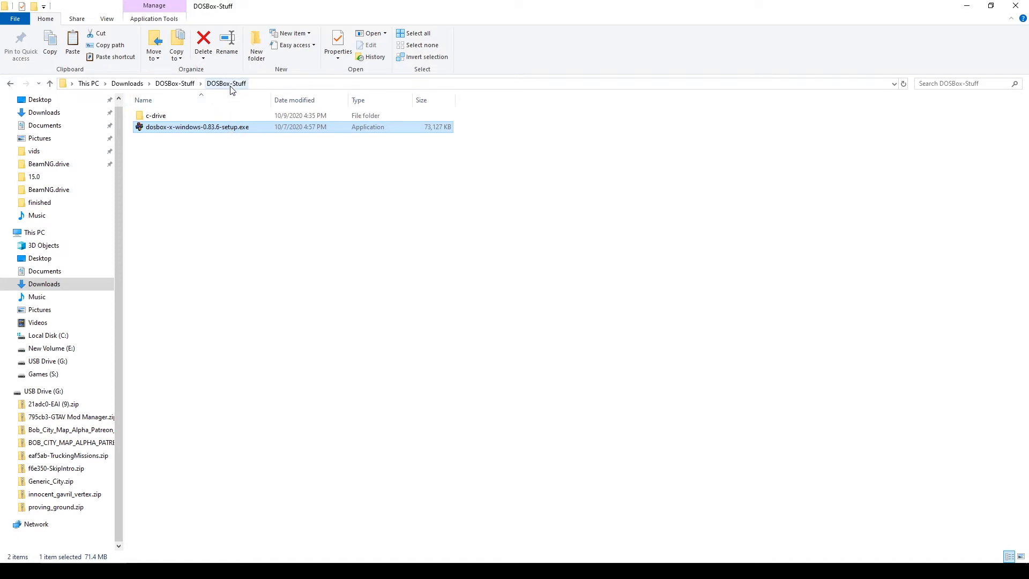
# - Copy the c-drive folder and paste it into the C:\DOSBox-X install folder
pyautogui.rightClick(166, 118)
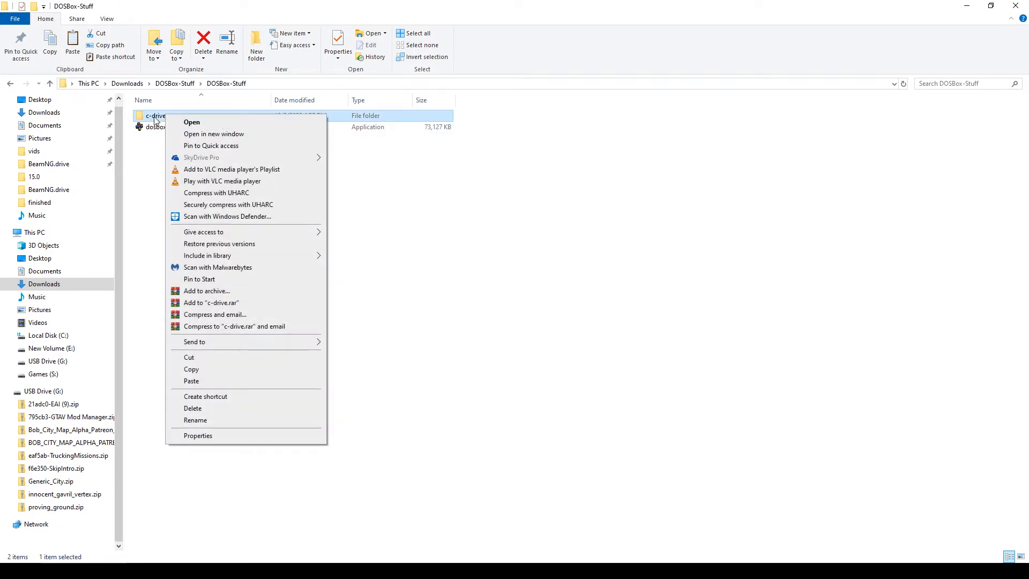
pyautogui.click(217, 371)
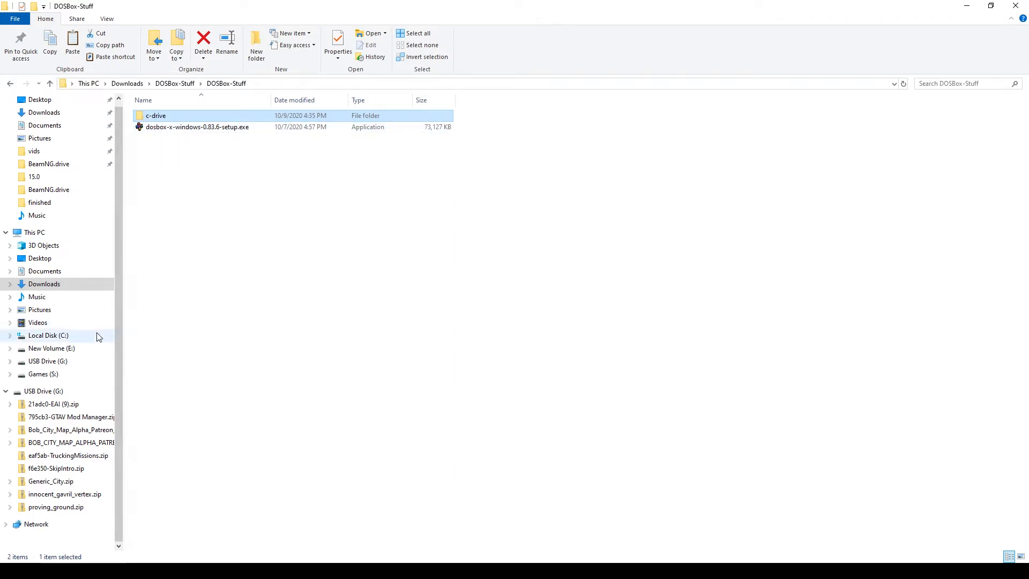
pyautogui.click(48, 336)
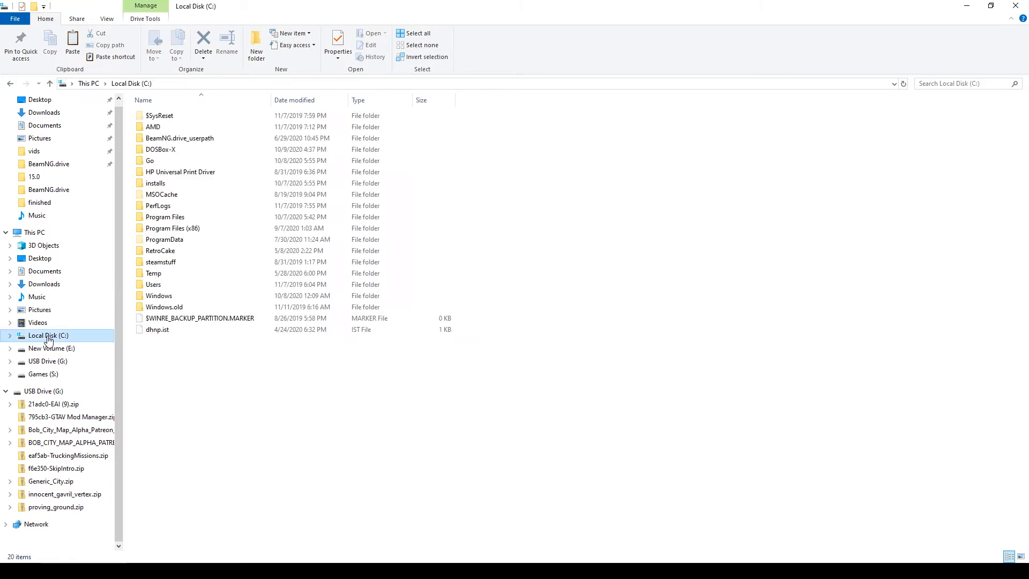
pyautogui.doubleClick(159, 152)
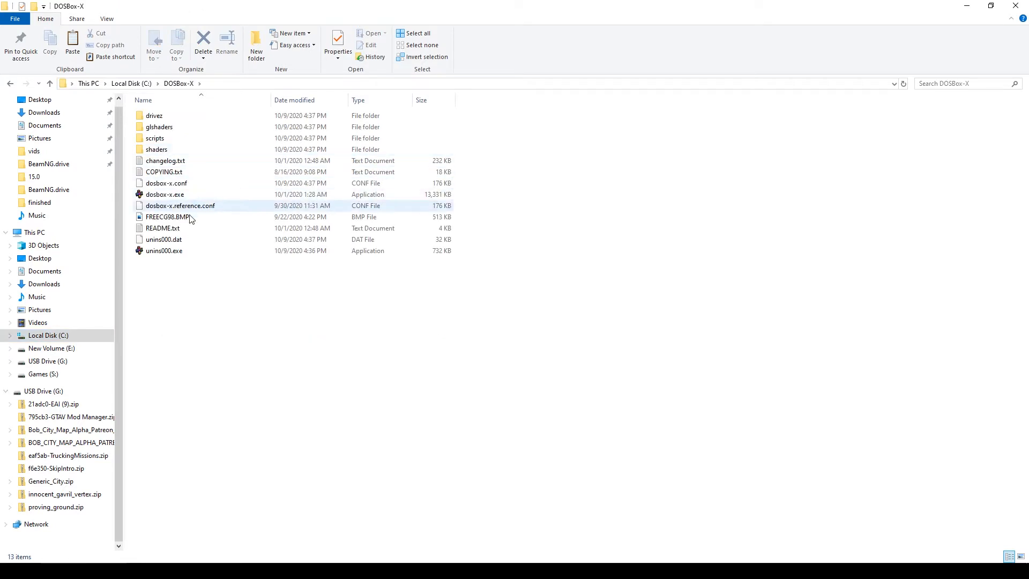
pyautogui.rightClick(191, 292)
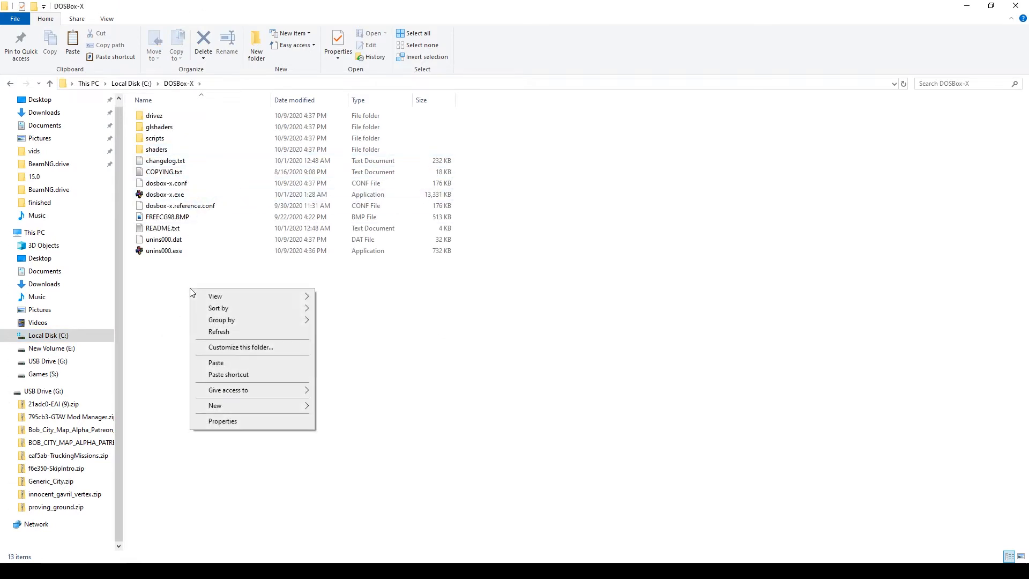
pyautogui.click(217, 363)
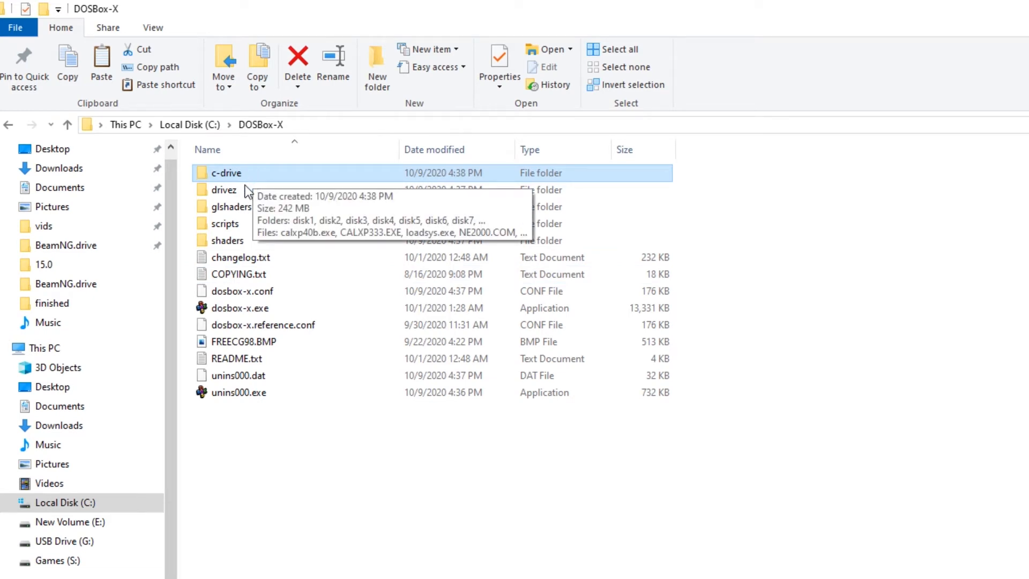
pyautogui.click(236, 195)
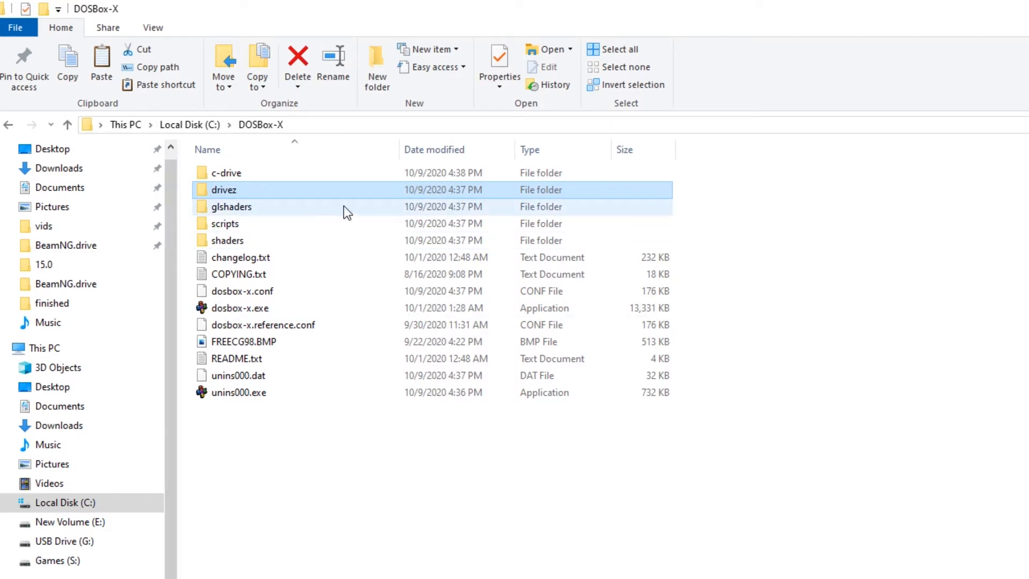
# - Make a new folder named a-drive in C:\DOSBox-X
pyautogui.click(382, 83)
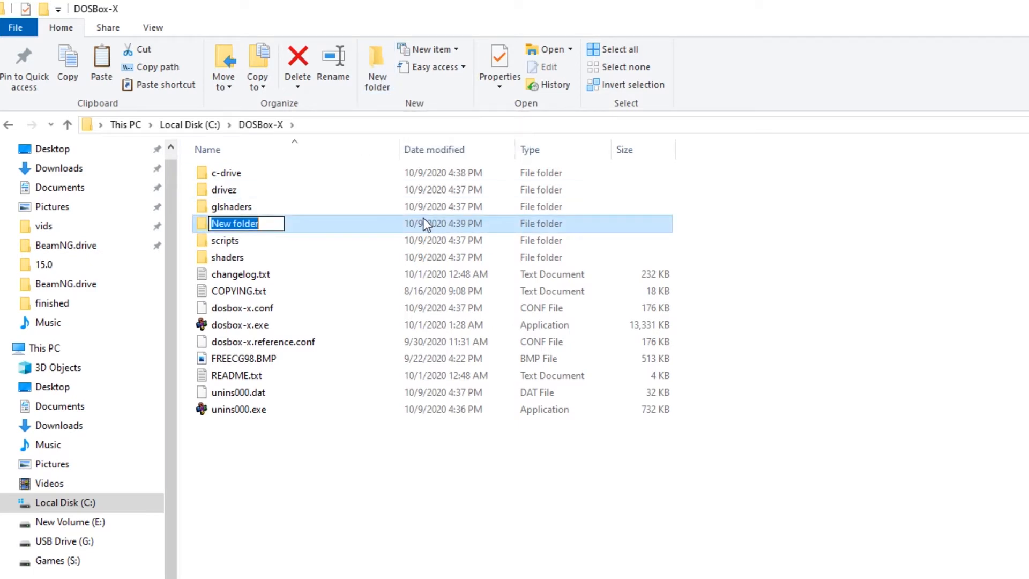
pyautogui.write('a-')
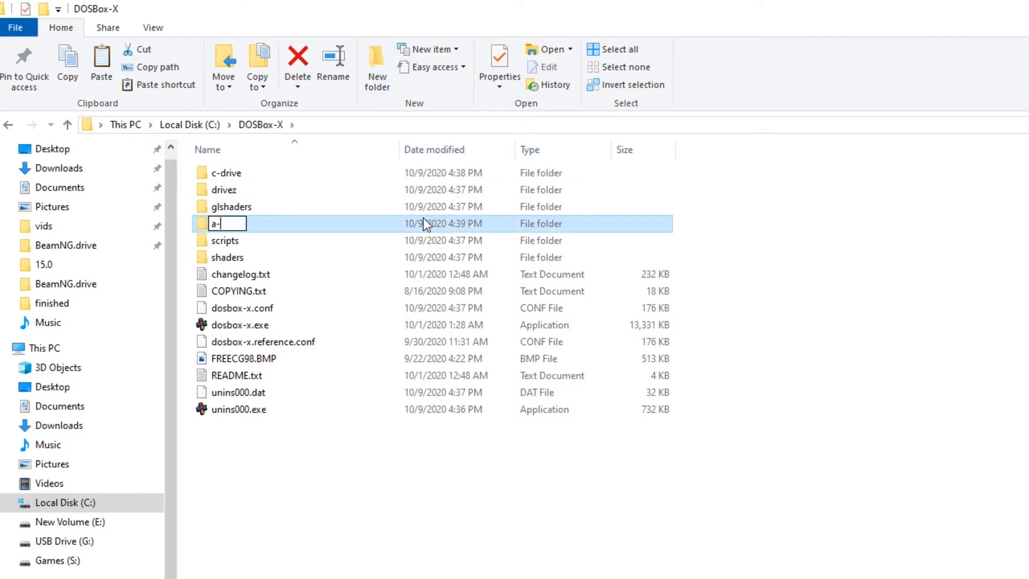
pyautogui.write('drive')
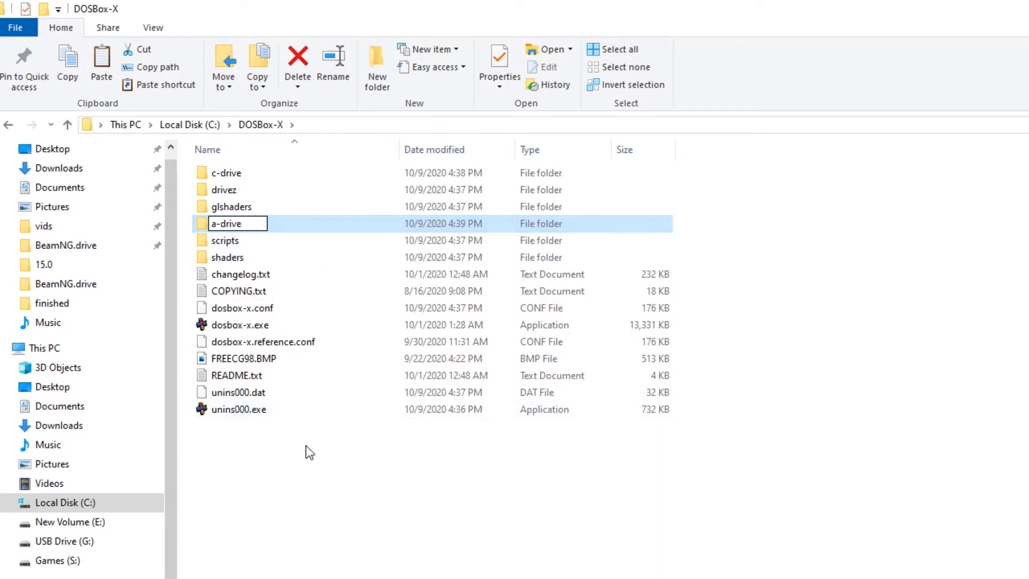
pyautogui.press('Return')
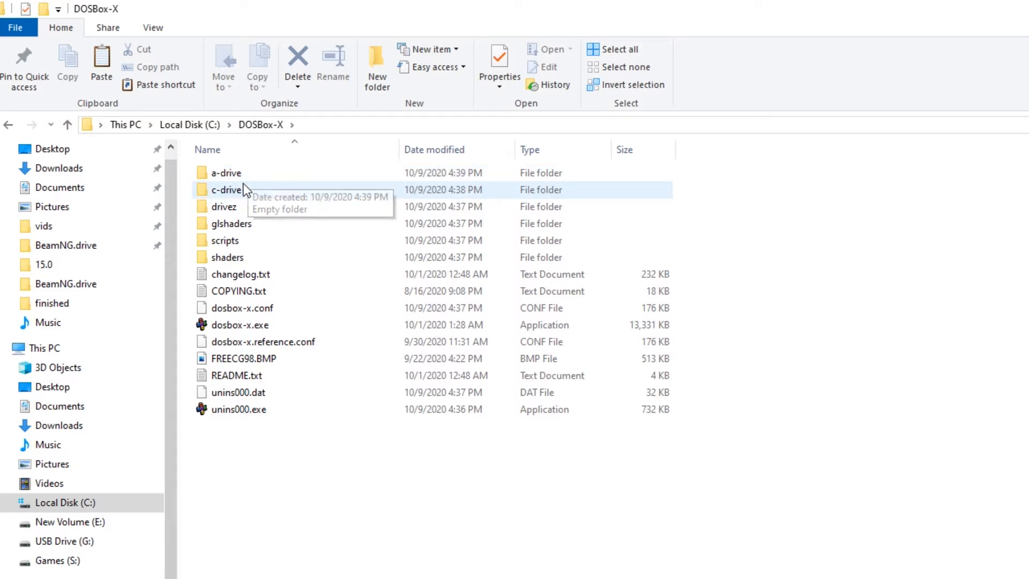
pyautogui.moveTo(246, 189)
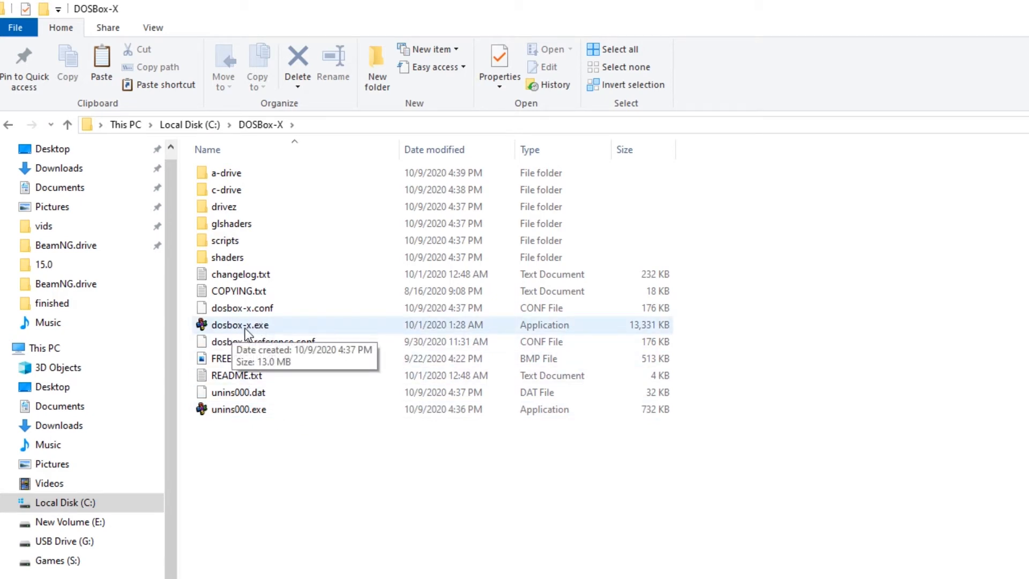
# - Create a 'dosbox-x.exe - Shortcut' from dosbox-x.exe and select it
pyautogui.rightClick(247, 333)
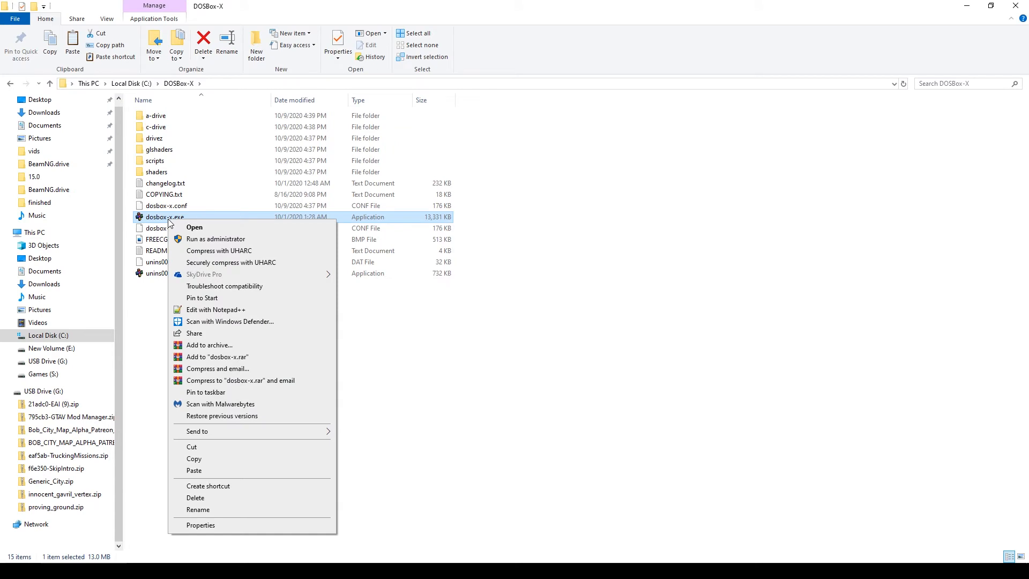
pyautogui.click(249, 488)
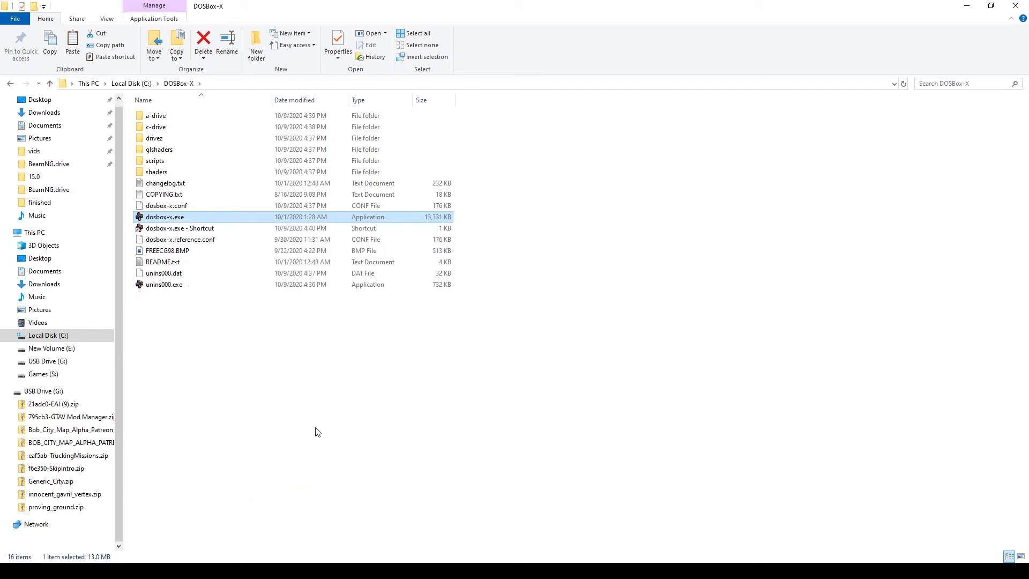
pyautogui.click(212, 233)
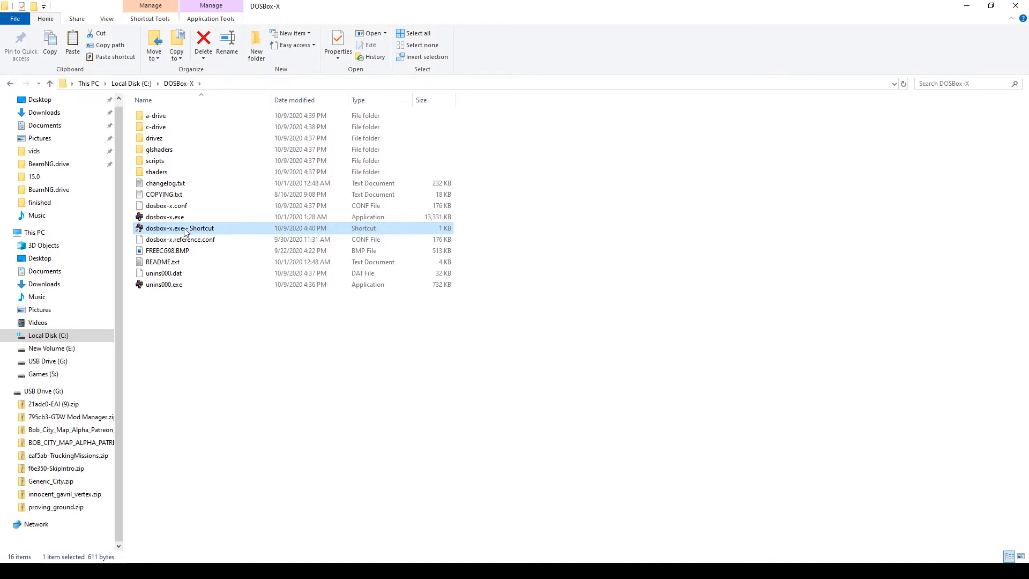
# - Append -console to the dosbox-x.exe shortcut's Target in its Properties and save
pyautogui.rightClick(203, 232)
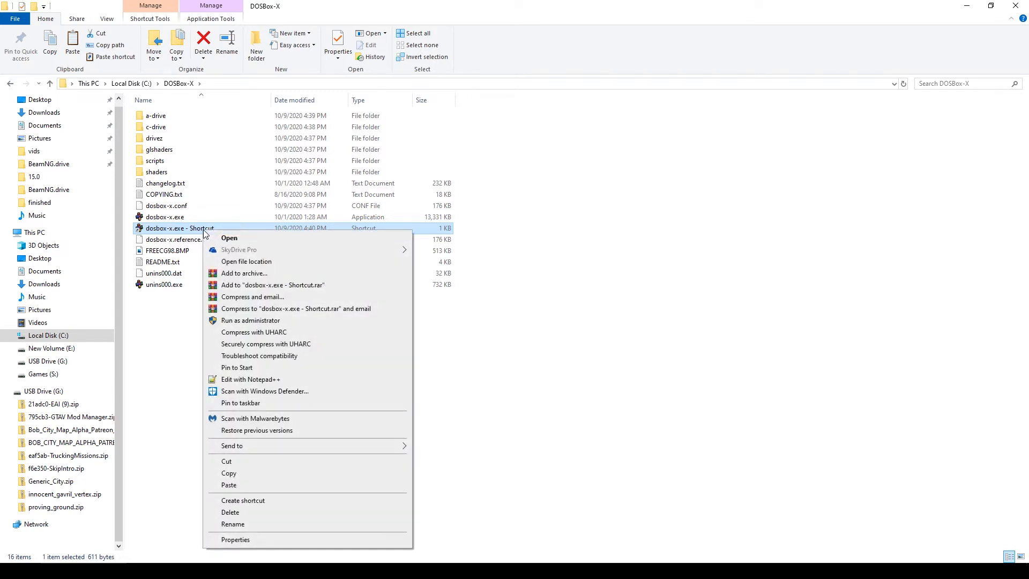
pyautogui.click(284, 540)
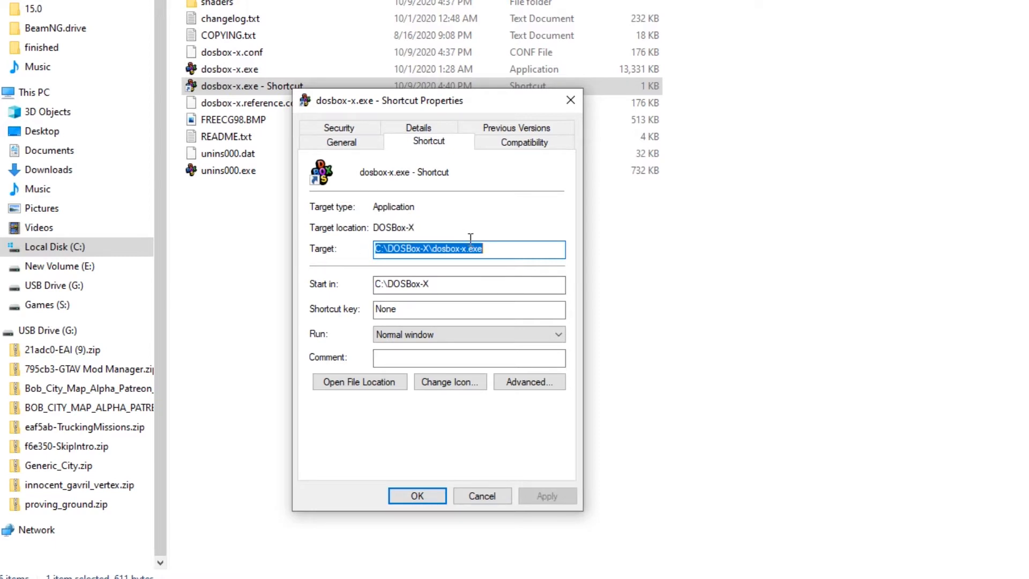
pyautogui.click(505, 251)
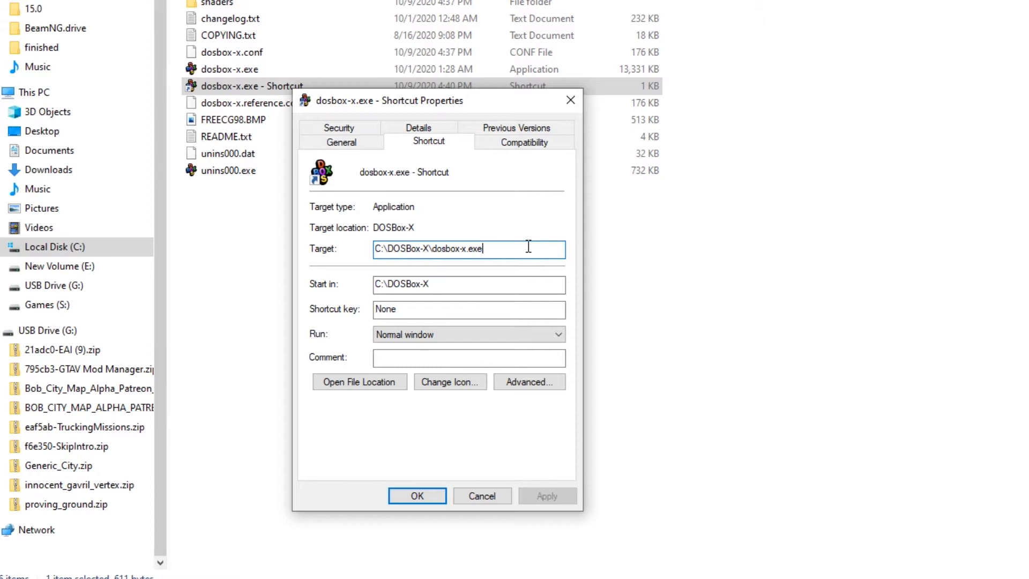
pyautogui.write('-')
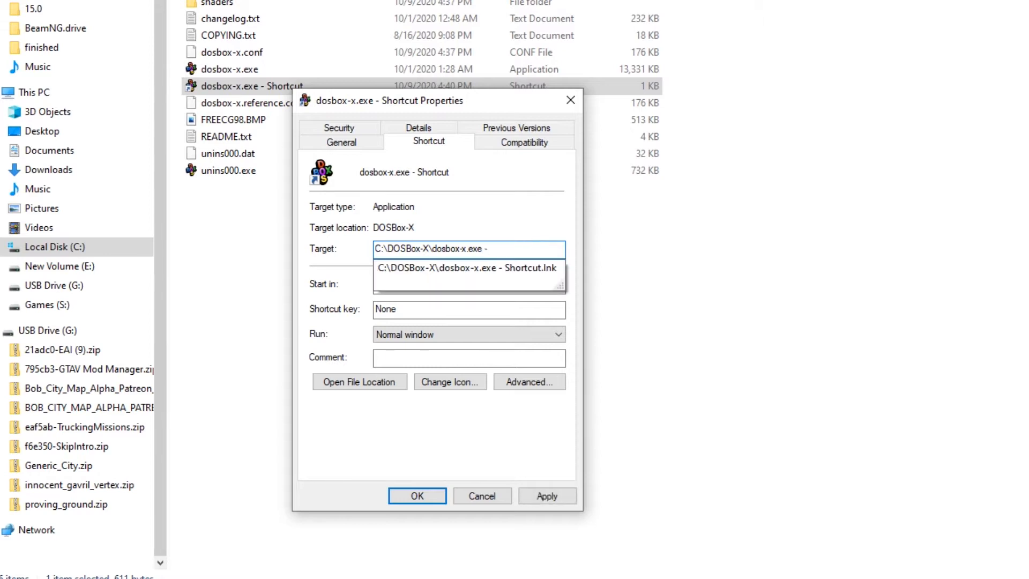
pyautogui.write('console')
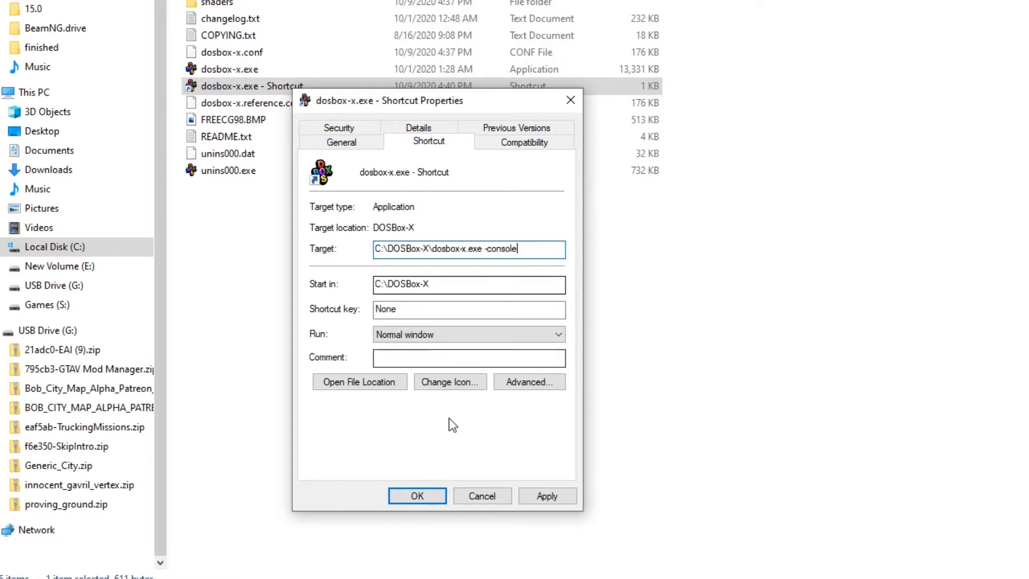
pyautogui.click(426, 492)
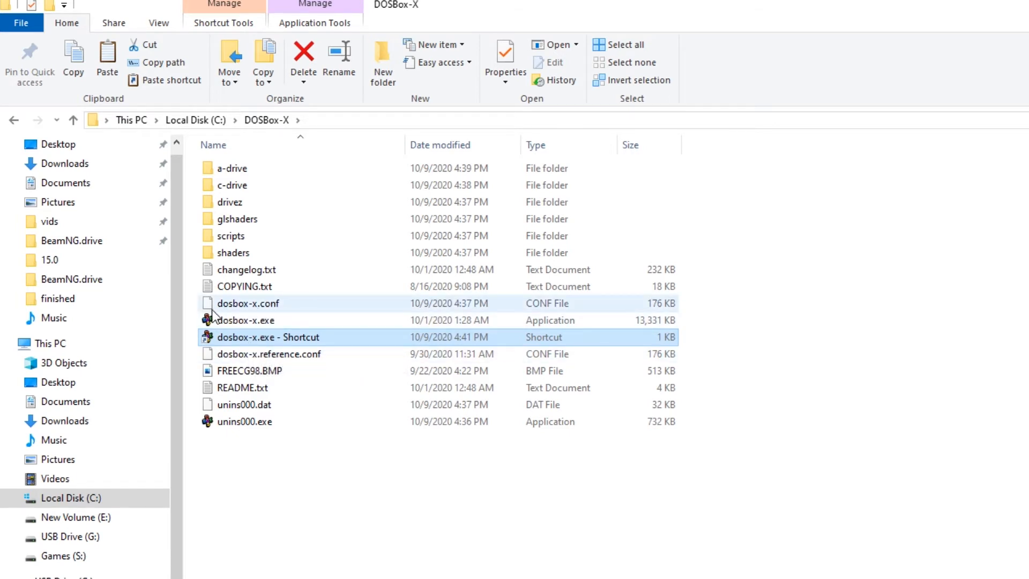
# - Open dosbox-x.conf in Notepad from the More apps list, without setting it as default
pyautogui.doubleClick(264, 305)
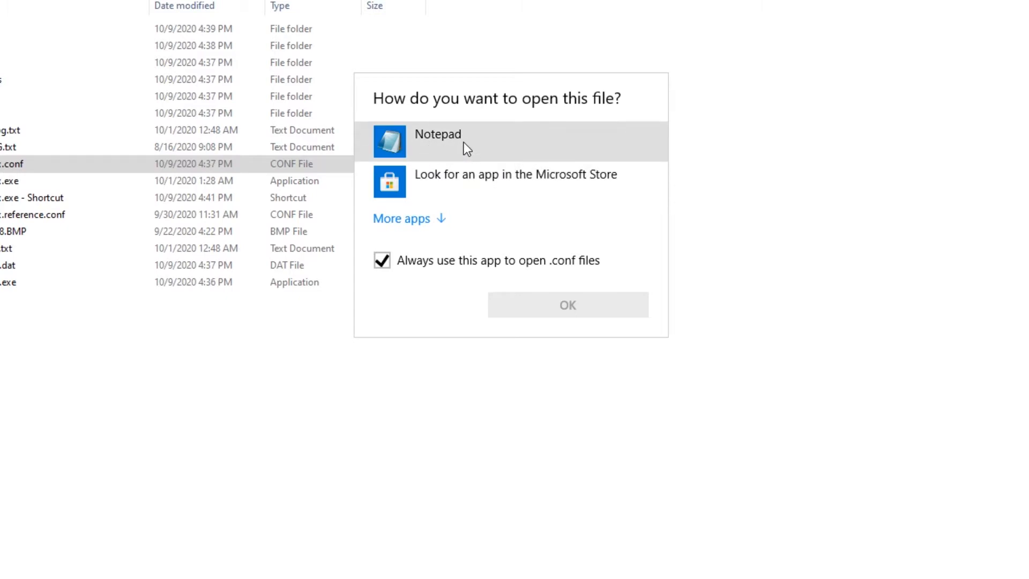
pyautogui.click(442, 221)
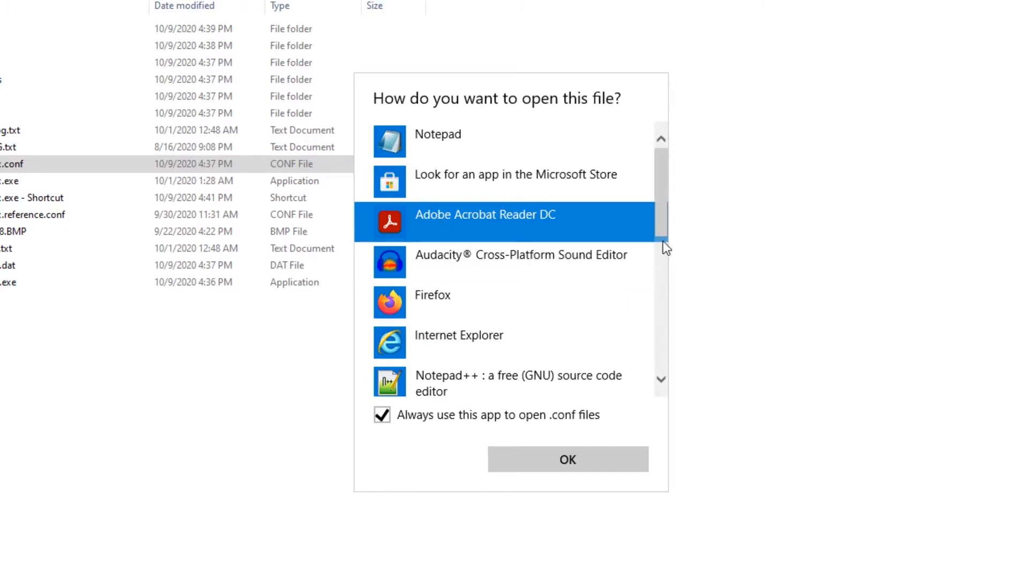
pyautogui.moveTo(661, 228); pyautogui.dragTo(645, 340)
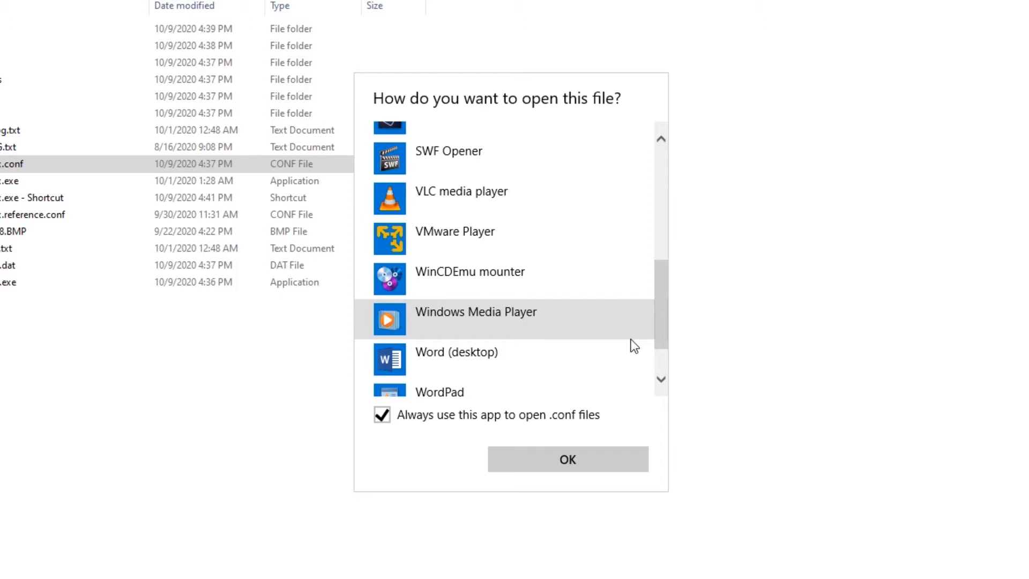
pyautogui.moveTo(663, 328); pyautogui.dragTo(661, 191)
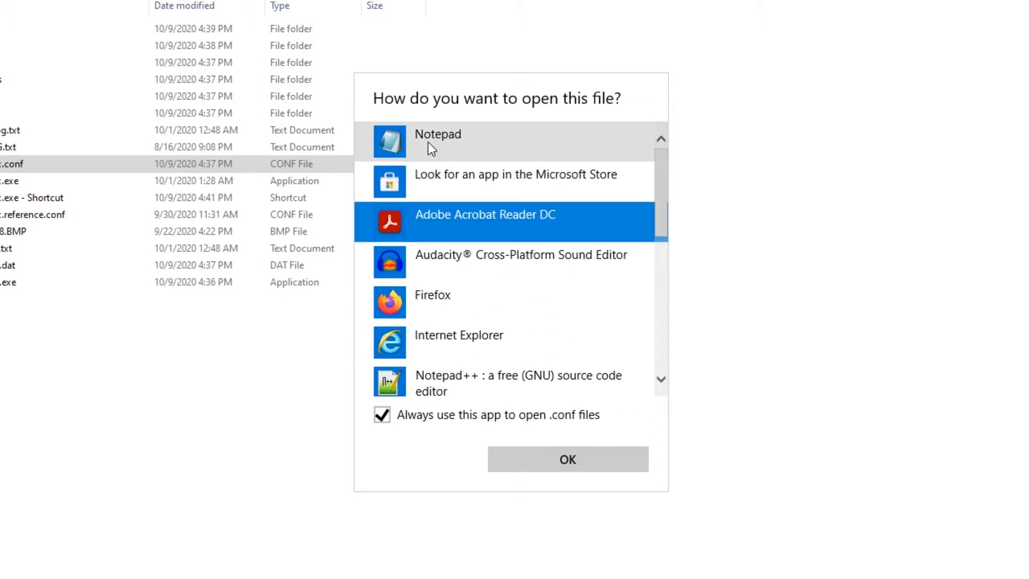
pyautogui.click(455, 138)
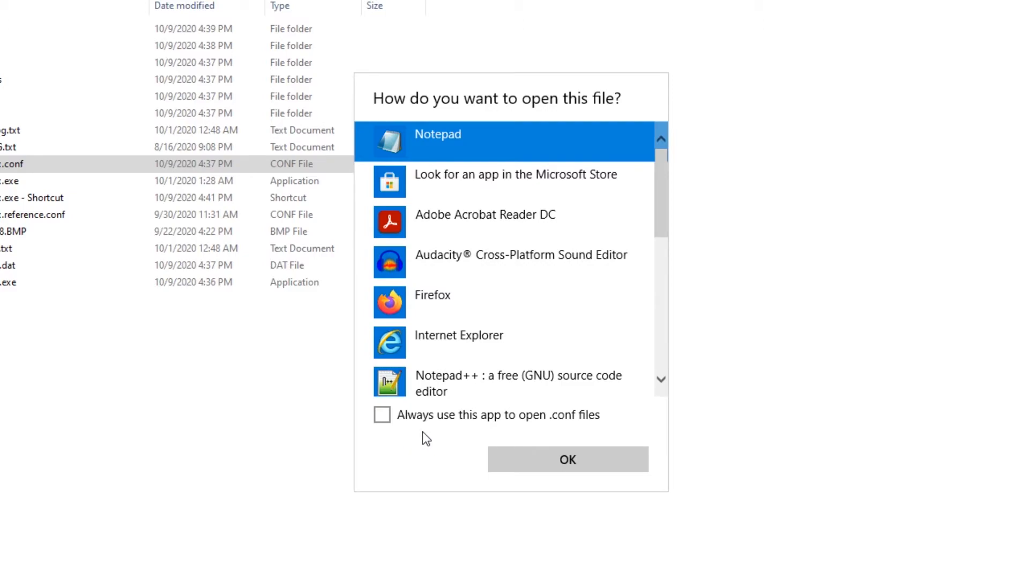
pyautogui.click(526, 461)
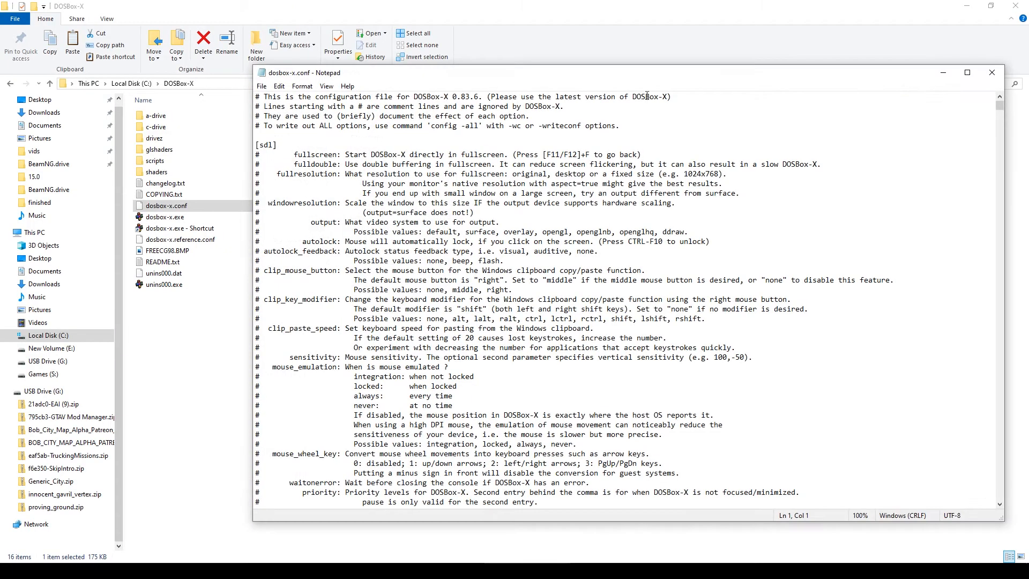
# - Maximize Notepad and jump to the end of dosbox-x.conf, showing the [autoexec] section
pyautogui.doubleClick(650, 74)
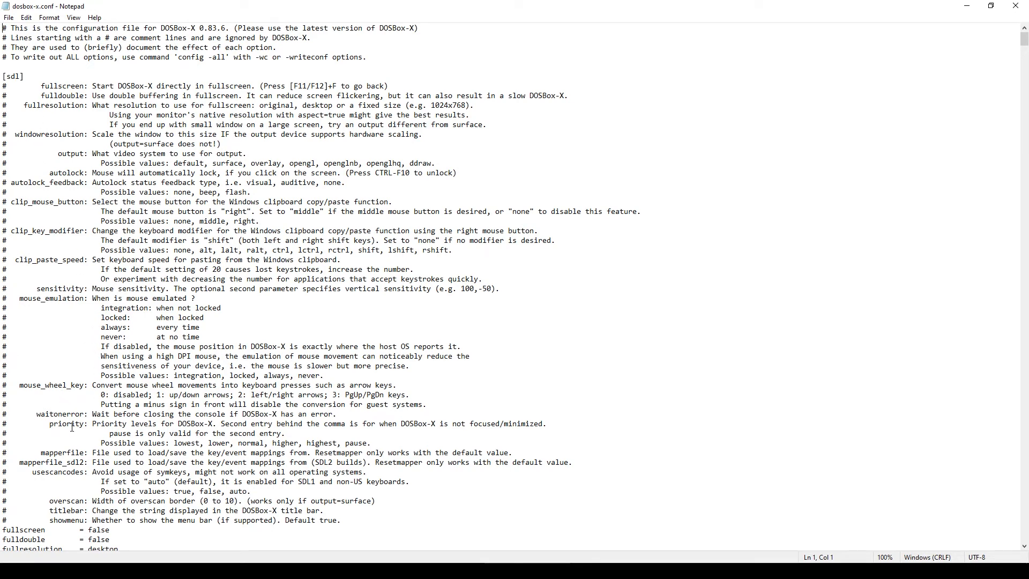
pyautogui.scroll(-3, 73, 428)
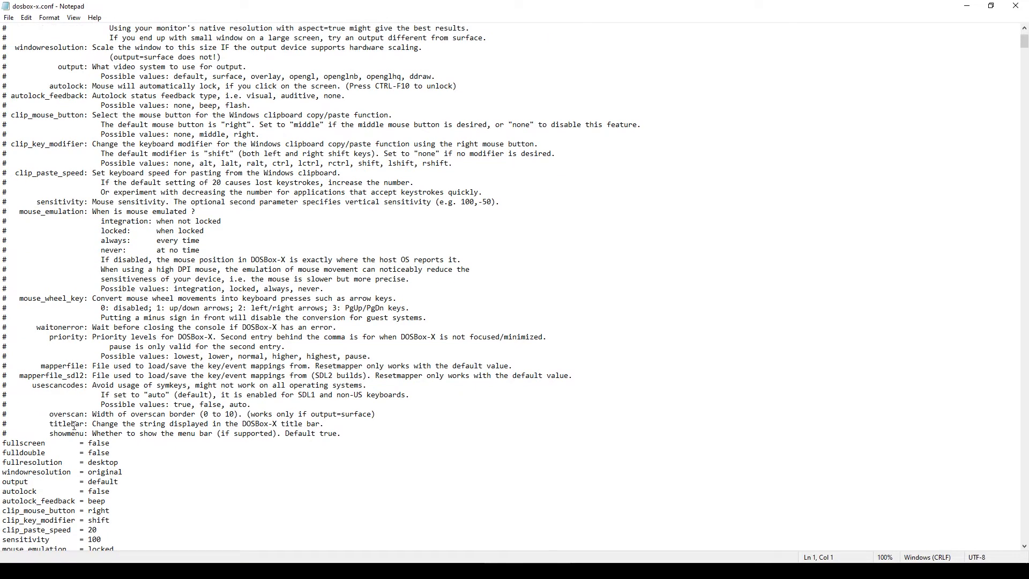
pyautogui.scroll(-1, 74, 426)
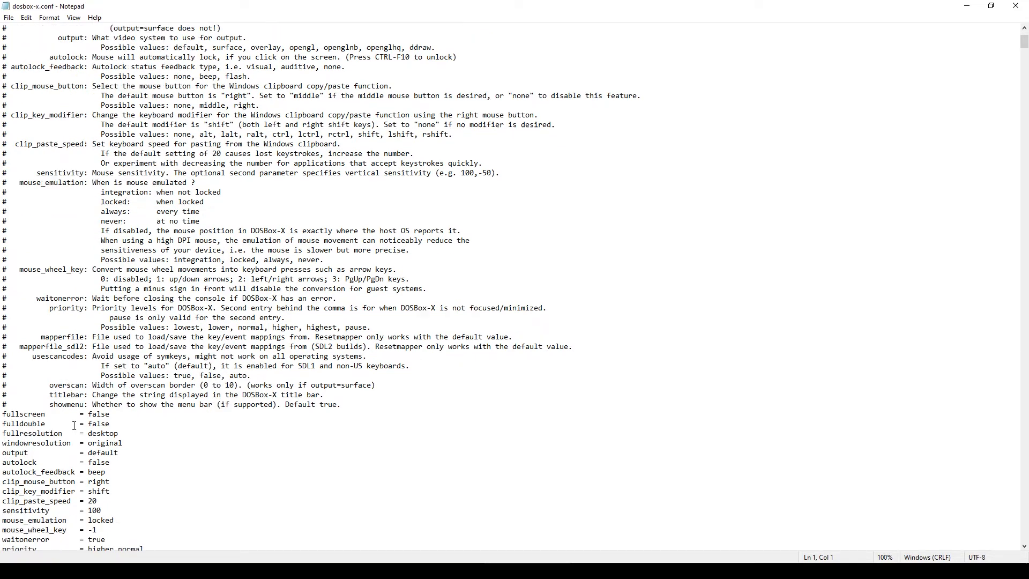
pyautogui.scroll(1, 74, 426)
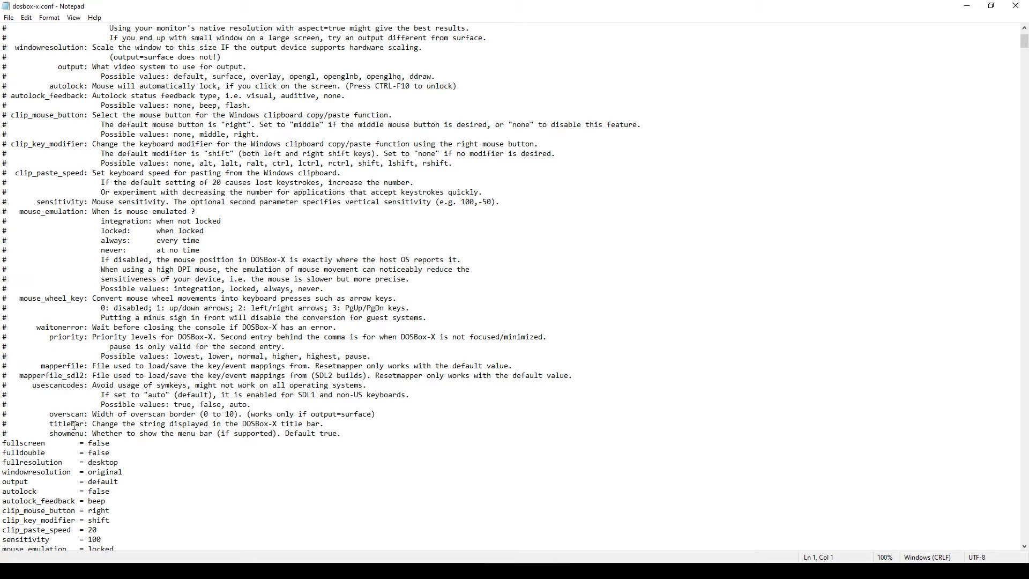
pyautogui.hotkey('ctrl', 'End')
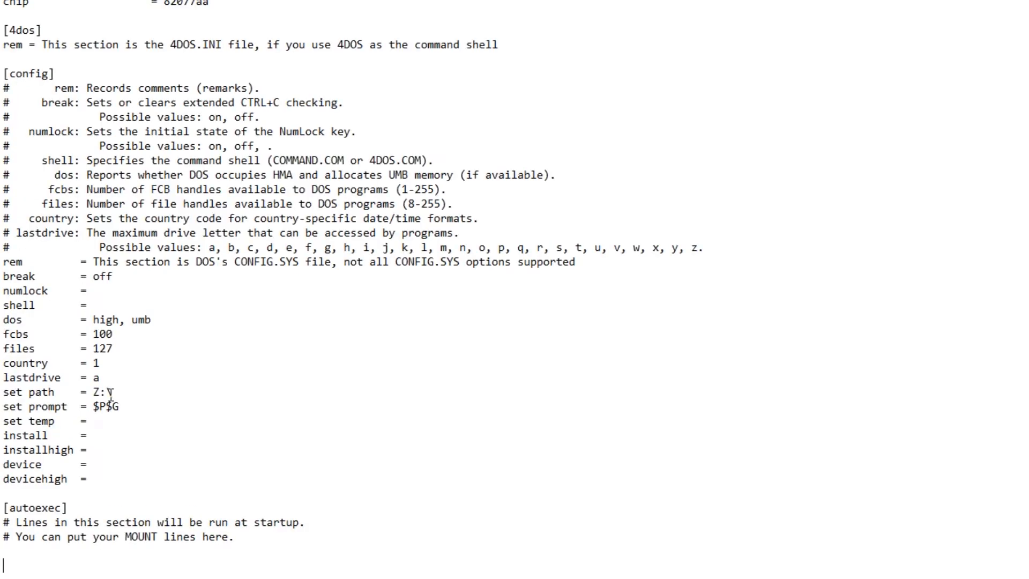
# - Add the startup lines 'mount c c-drive' and 'mount a a-drive' under [autoexec]
pyautogui.write('mount c c-drive')
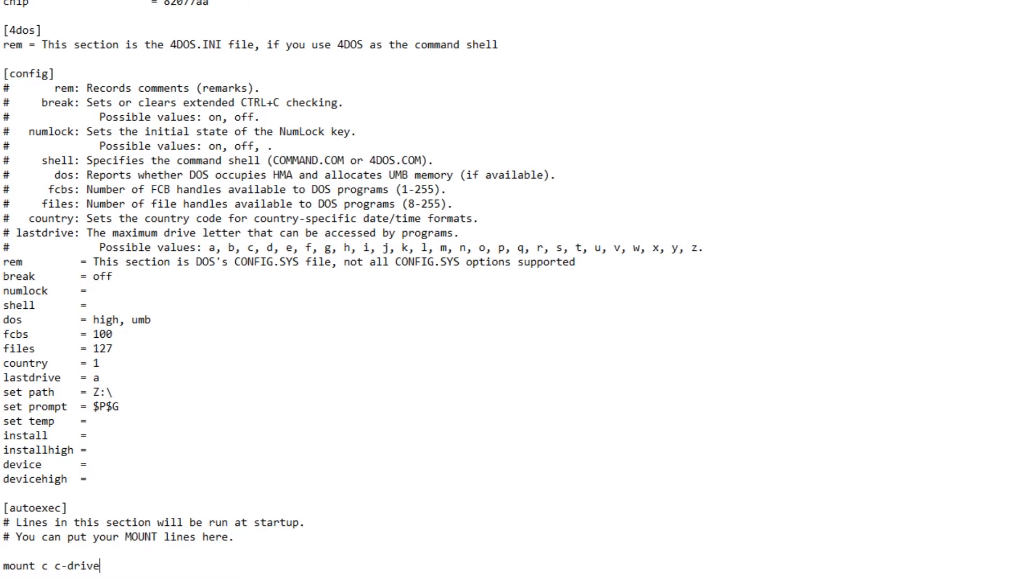
pyautogui.press('Return')
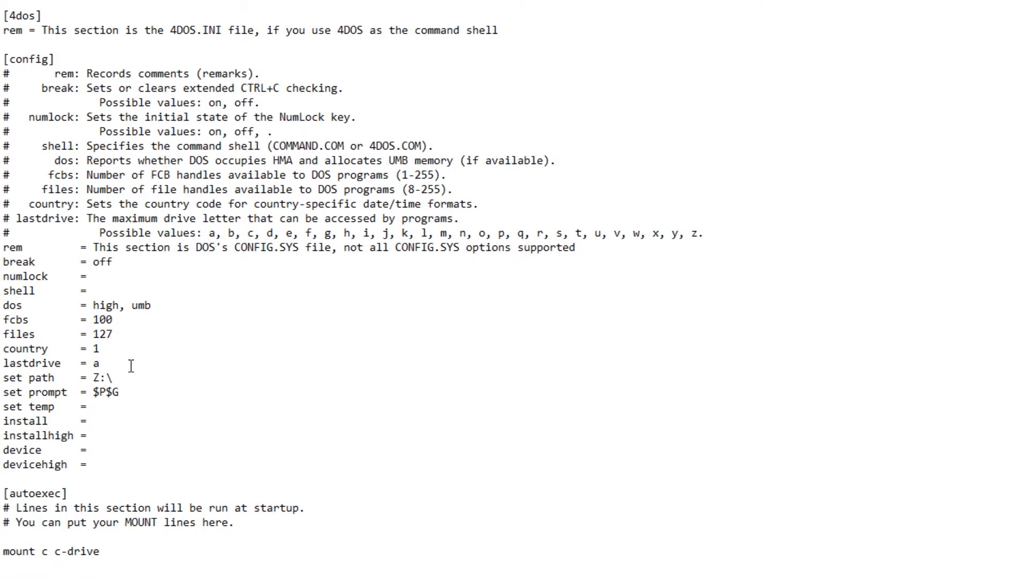
pyautogui.write('mount a a-drive')
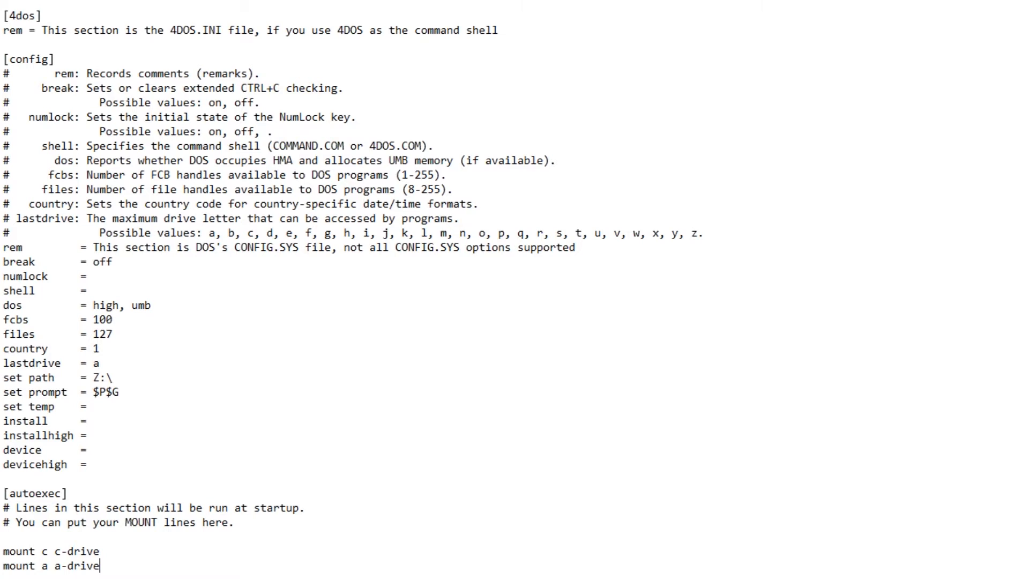
# - Append '-t floppy' to the 'mount a a-drive' line
pyautogui.press('Up')
pyautogui.press('Left')
pyautogui.press('Left')
pyautogui.press('Left')
pyautogui.press('Left')
pyautogui.press('Left')
pyautogui.press('Left')
pyautogui.press('Left')
pyautogui.press('Left')
pyautogui.press('Right')
pyautogui.press('Right')
pyautogui.press('Down')
pyautogui.press('Up')
pyautogui.press('Left')
pyautogui.press('Down')
pyautogui.press('End')
pyautogui.press('Return')
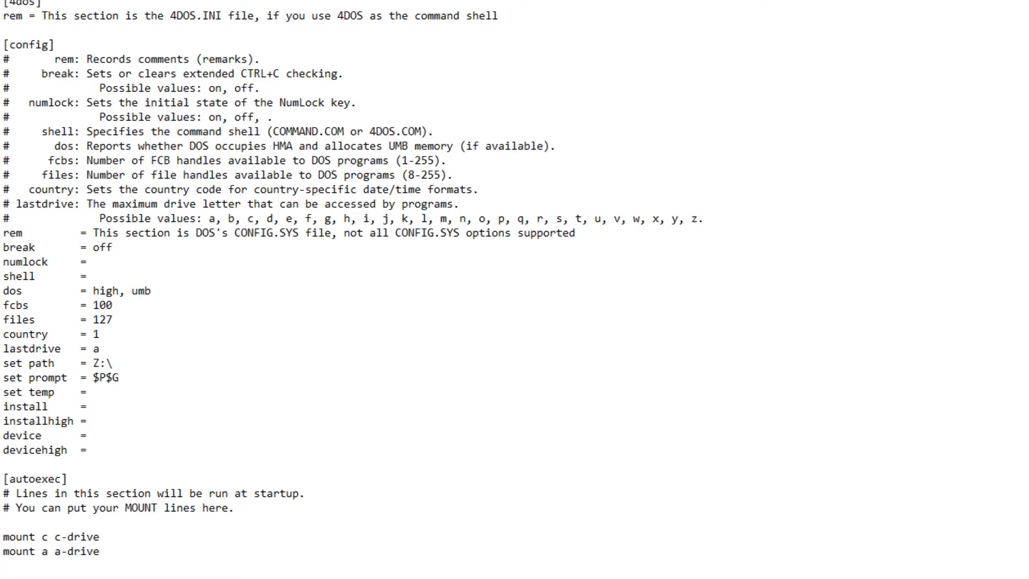
pyautogui.press('BackSpace')
pyautogui.write('-t floppy')
# - Add the line 'mount d d:\ -t cdrom' below the A mount, then start a new line
pyautogui.press('Return')
pyautogui.write('mount d')
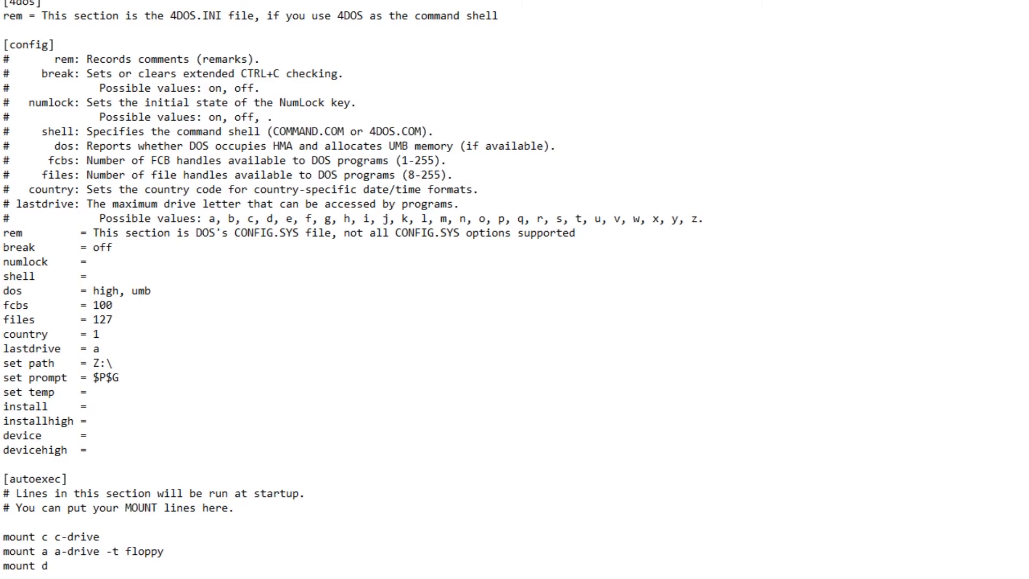
pyautogui.write(' d:\\ -t cdrom')
pyautogui.press('Left')
pyautogui.press('Left')
pyautogui.press('Left')
pyautogui.press('Left')
pyautogui.press('Left')
pyautogui.press('Left')
pyautogui.press('Left')
pyautogui.press('Left')
pyautogui.press('Left')
pyautogui.press('Left')
pyautogui.press('Left')
pyautogui.press('Left')
pyautogui.press('Left')
pyautogui.press('Left')
pyautogui.press('Right')
pyautogui.press('Right')
pyautogui.press('Right')
pyautogui.press('Right')
pyautogui.press('Right')
pyautogui.press('Left')
pyautogui.press('Left')
pyautogui.press('Left')
pyautogui.press('Right')
pyautogui.press('Right')
pyautogui.press('Right')
pyautogui.press('Left')
pyautogui.press('Left')
pyautogui.press('Left')
pyautogui.press('Right')
pyautogui.press('Right')
pyautogui.press('Right')
pyautogui.press('Left')
pyautogui.press('Left')
pyautogui.press('Left')
pyautogui.click(132, 565)
pyautogui.press('Return')
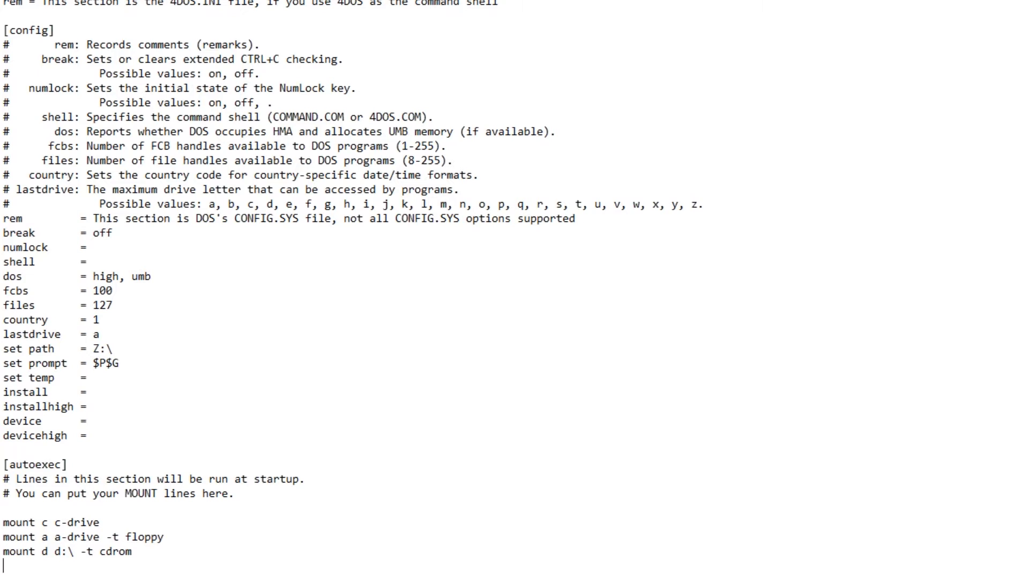
# - Add the line 'c:\ne2000 0x60' after the mount lines
pyautogui.write('c:')
pyautogui.press('Return')
pyautogui.press('BackSpace')
pyautogui.write('\\ne2000 0x6')
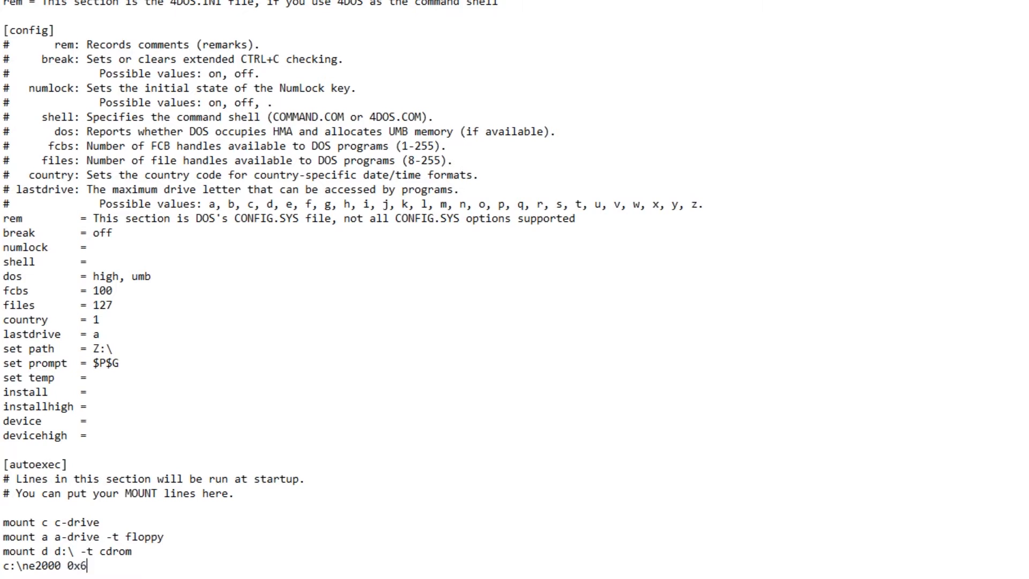
pyautogui.write('0')
pyautogui.press('Return')
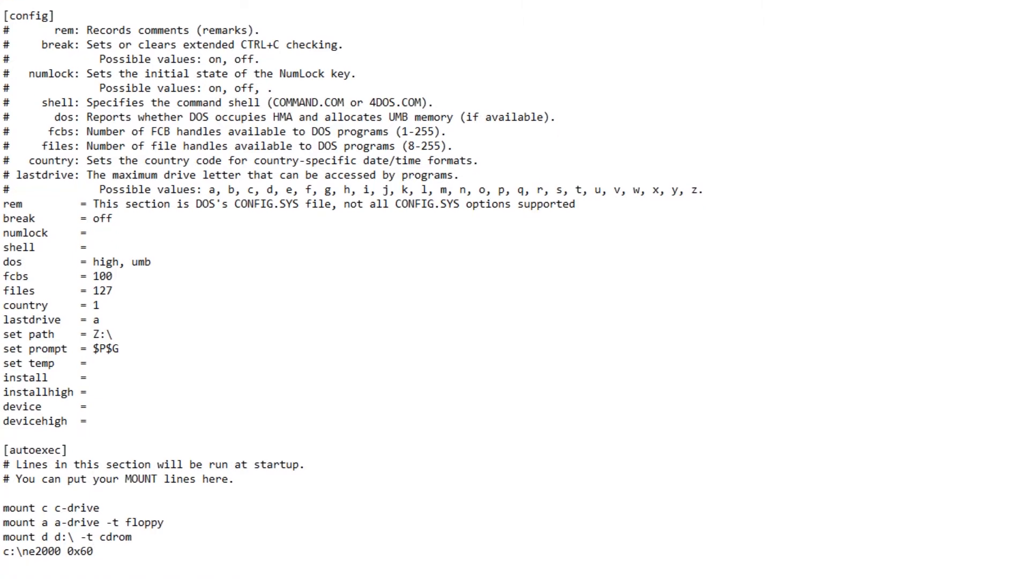
pyautogui.press('Up')
pyautogui.press('Right')
pyautogui.press('Right')
pyautogui.press('Left')
pyautogui.press('Left')
pyautogui.press('Up')
pyautogui.press('Up')
pyautogui.press('Up')
pyautogui.press('Right')
pyautogui.press('Right')
pyautogui.press('Right')
pyautogui.press('Right')
pyautogui.press('Right')
pyautogui.press('Right')
pyautogui.press('Down')
pyautogui.press('Down')
pyautogui.press('Down')
pyautogui.press('Left')
pyautogui.press('Left')
pyautogui.press('Left')
pyautogui.press('Left')
pyautogui.press('Left')
pyautogui.press('Left')
pyautogui.press('Up')
pyautogui.press('Up')
pyautogui.press('Up')
pyautogui.press('Down')
pyautogui.press('Down')
pyautogui.press('Down')
pyautogui.press('Right')
pyautogui.press('Right')
pyautogui.press('Right')
pyautogui.press('Right')
pyautogui.press('Left')
pyautogui.press('Left')
pyautogui.press('Left')
pyautogui.press('Left')
pyautogui.press('Down')
# - Add 'call c:\autoexec.bat' and 'c:' lines, then return to the top of the file
pyautogui.write('call c:\\')
pyautogui.write('autoexec.bat')
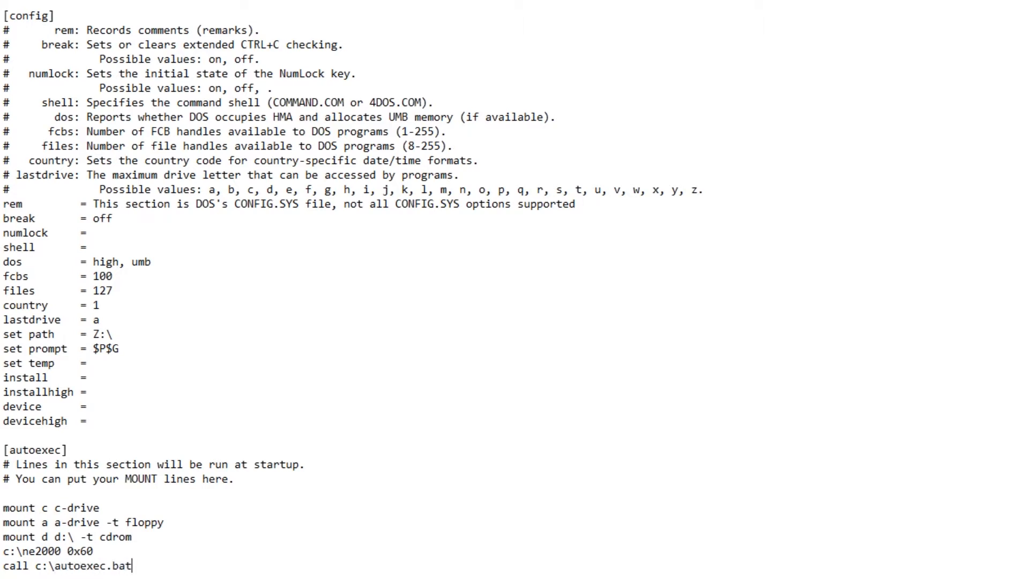
pyautogui.press('Return')
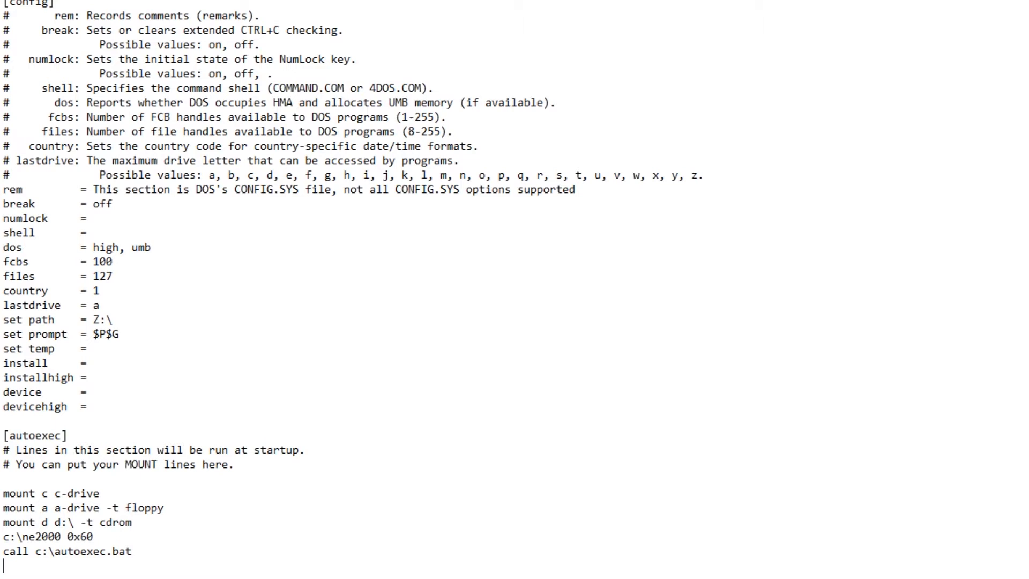
pyautogui.write('c:')
pyautogui.press('Return')
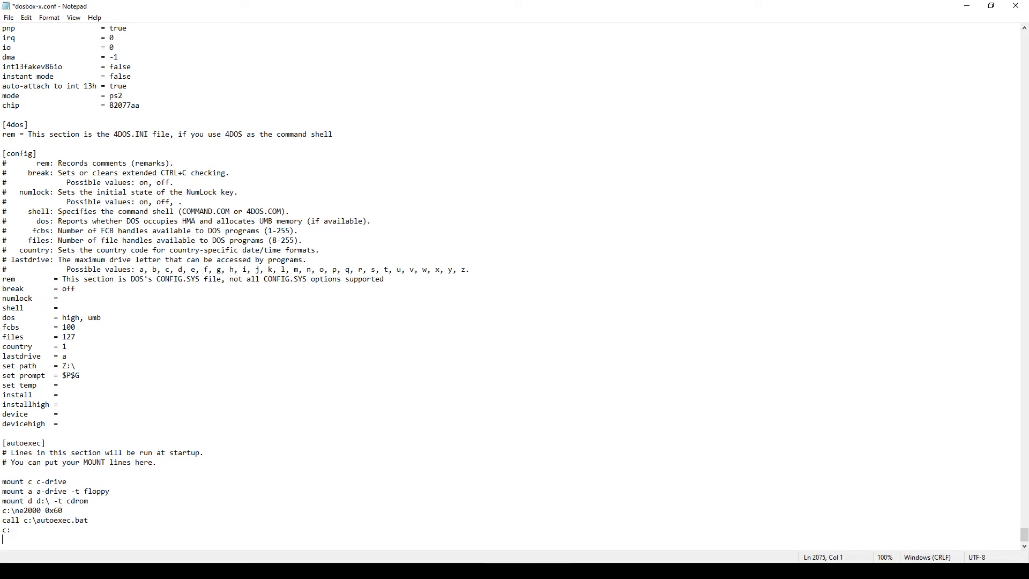
pyautogui.hotkey('ctrl', 'Home')
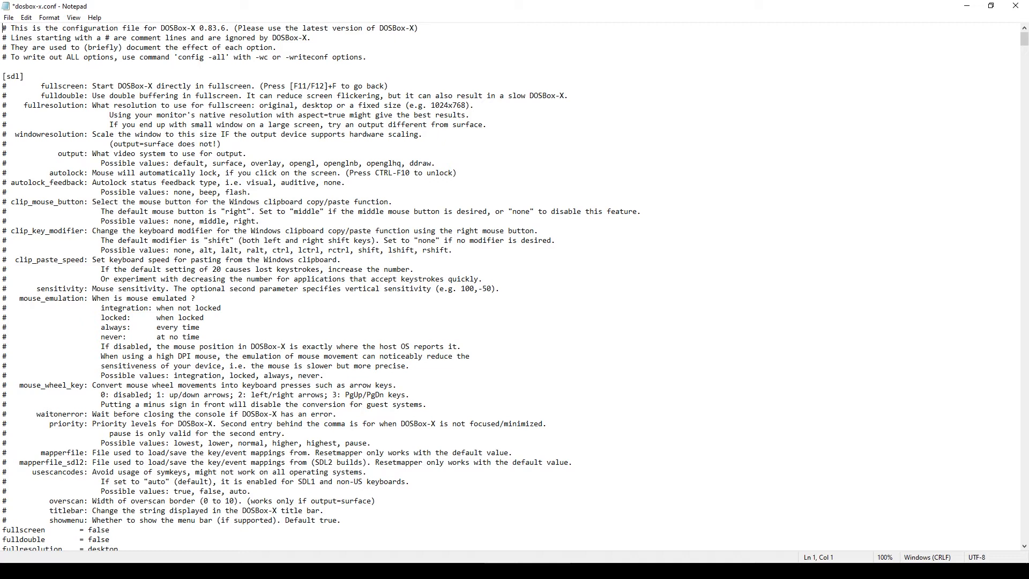
# - Search for 'cycles' and step through matches until reaching 'cycles = auto'
pyautogui.hotkey('ctrl', 'f')
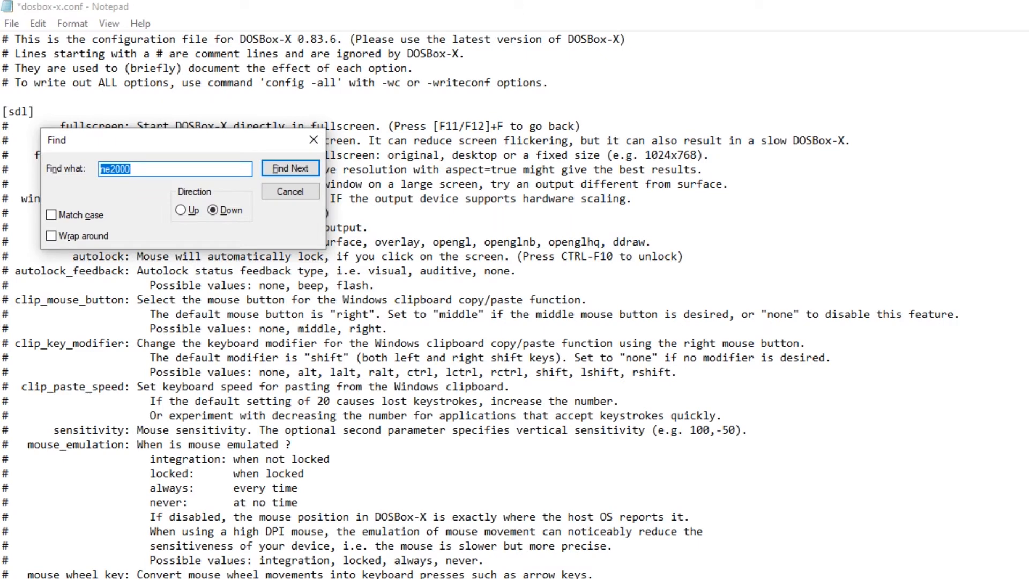
pyautogui.press('BackSpace')
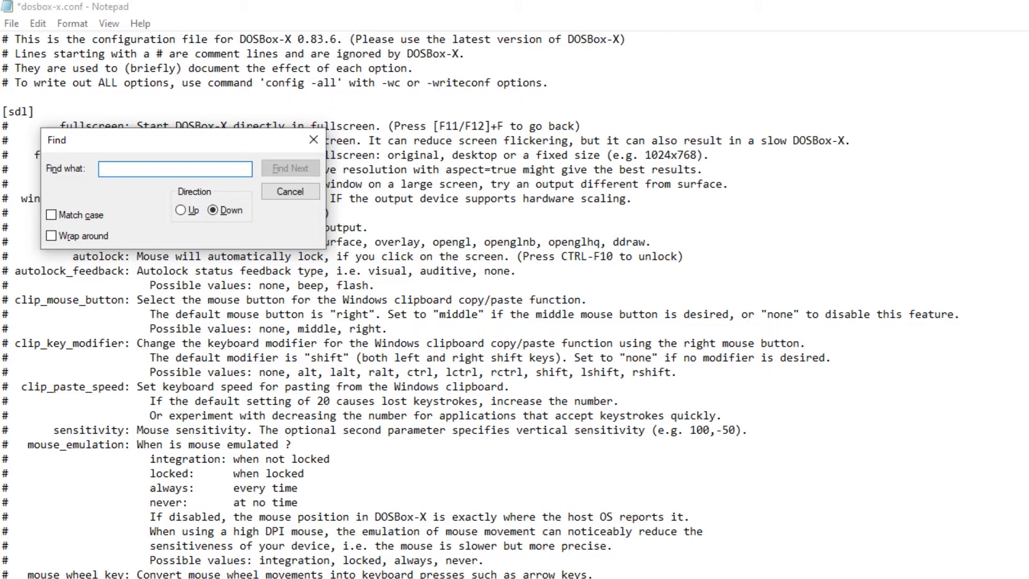
pyautogui.write('cycles')
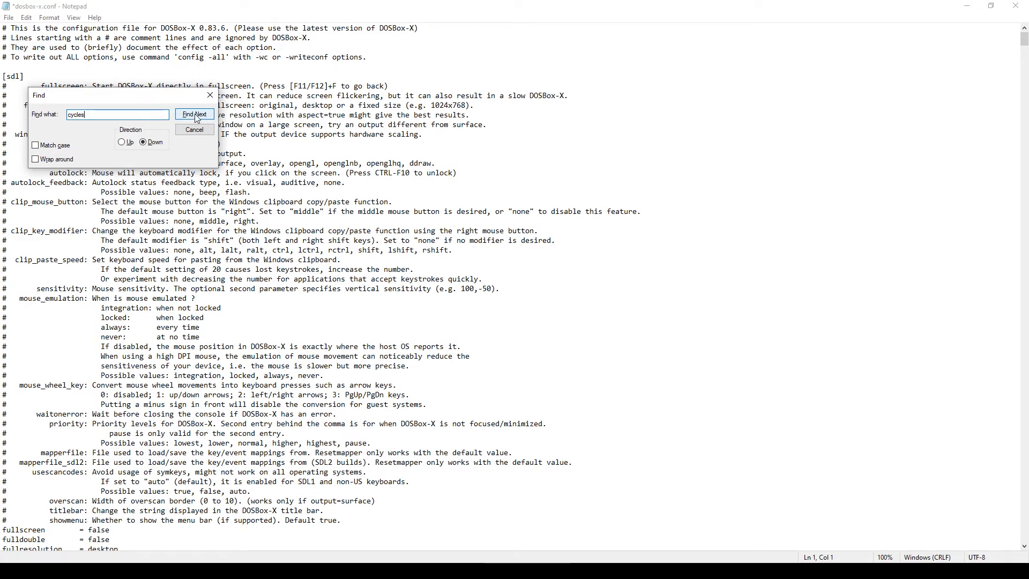
pyautogui.click(196, 115)
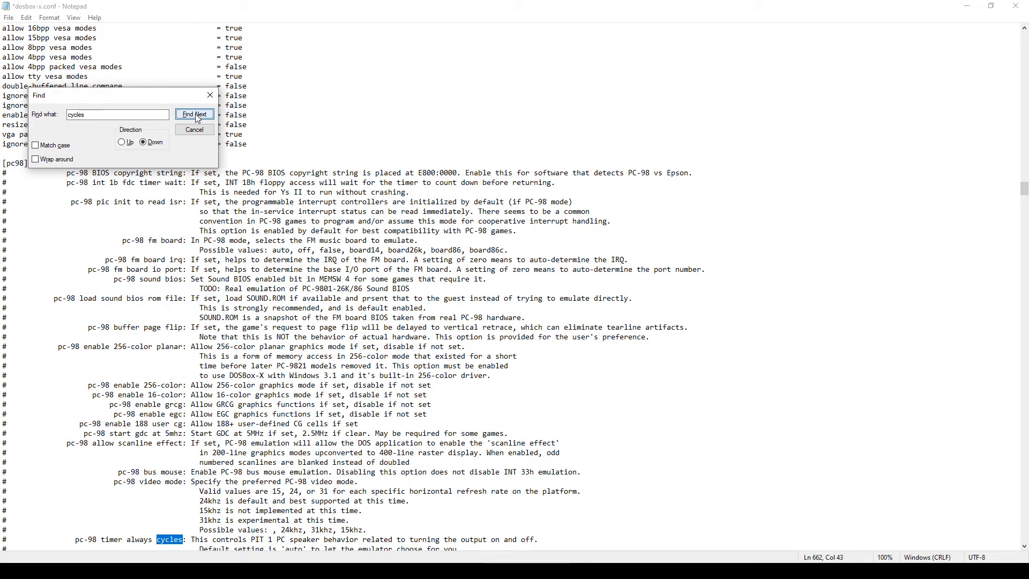
pyautogui.click(195, 115)
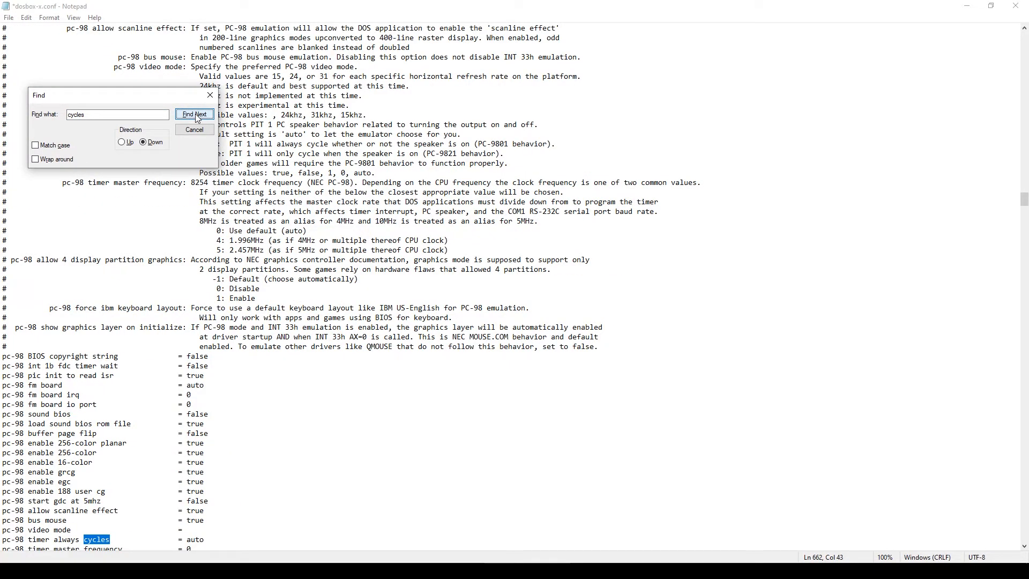
pyautogui.click(195, 115)
pyautogui.click(195, 115)
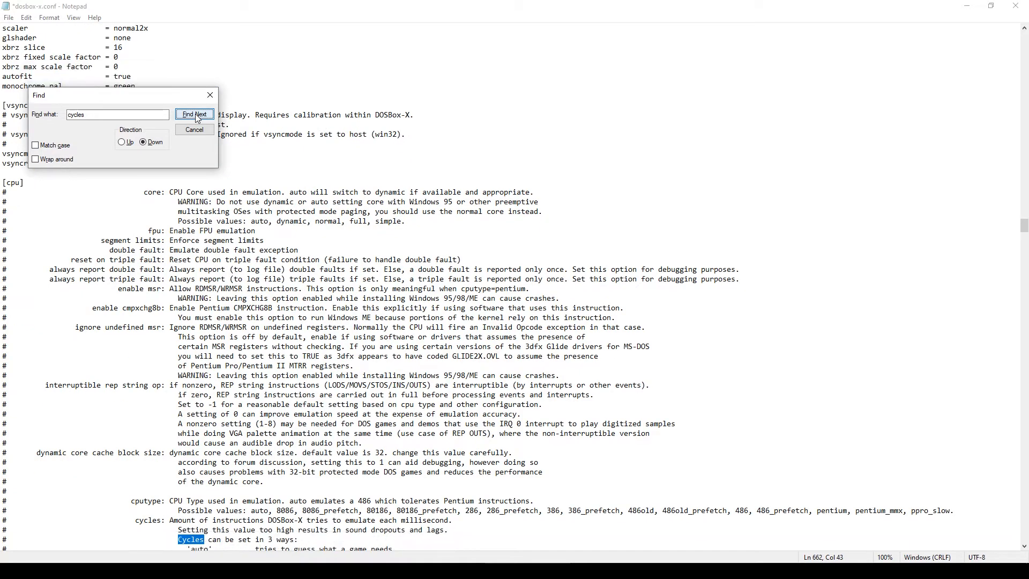
pyautogui.click(195, 115)
pyautogui.click(195, 115)
pyautogui.click(195, 114)
pyautogui.click(195, 115)
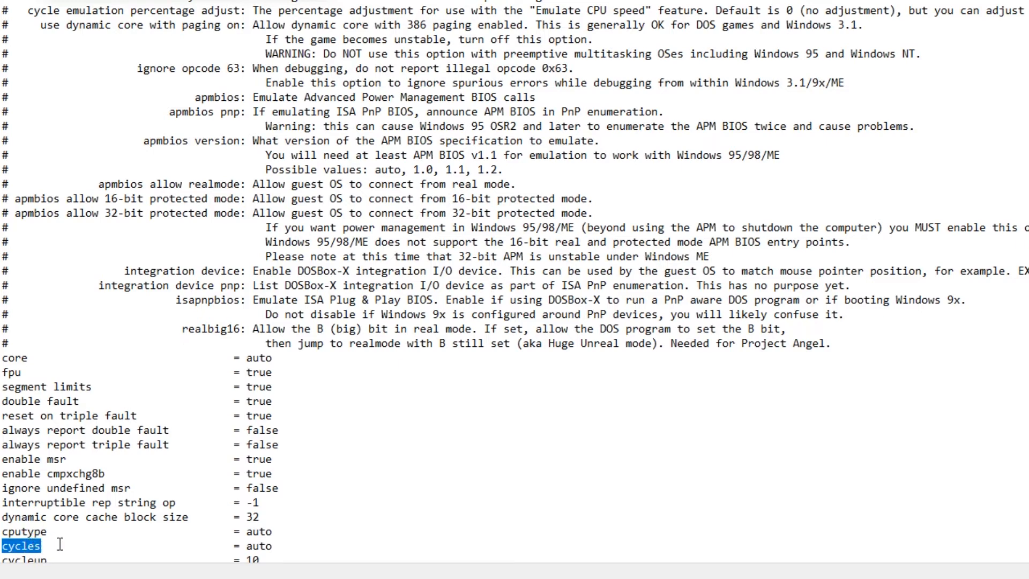
# - Replace the cycles value 'auto' with 'max' and return to the top of the file
pyautogui.click(260, 545)
pyautogui.doubleClick(260, 546)
pyautogui.write('max')
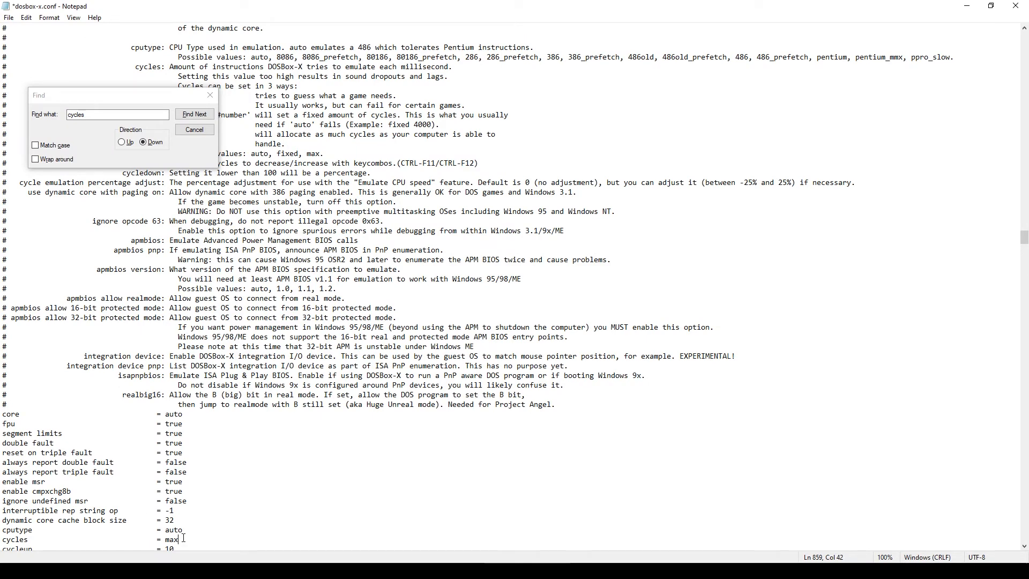
pyautogui.hotkey('ctrl', 'Home')
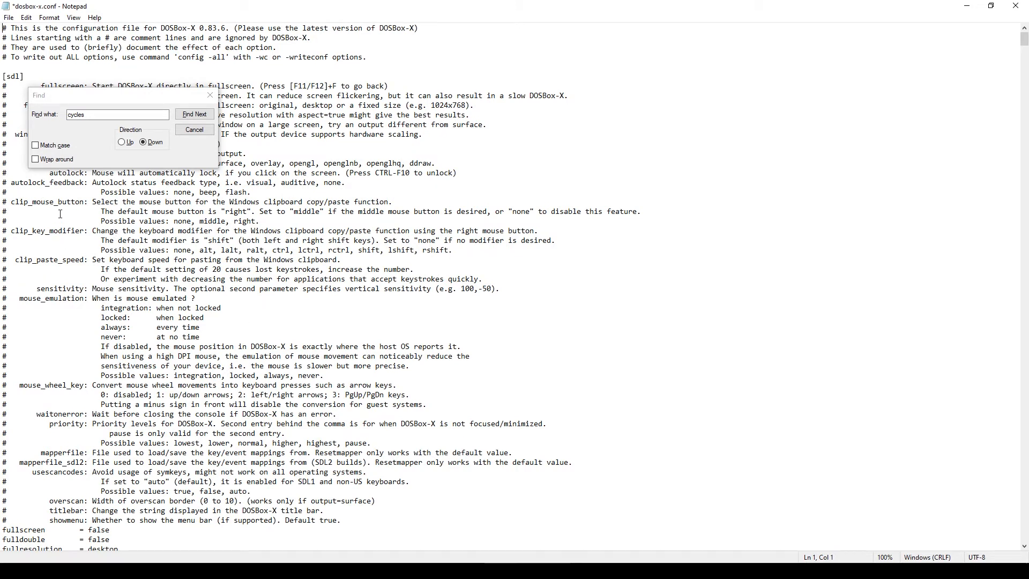
pyautogui.doubleClick(78, 115)
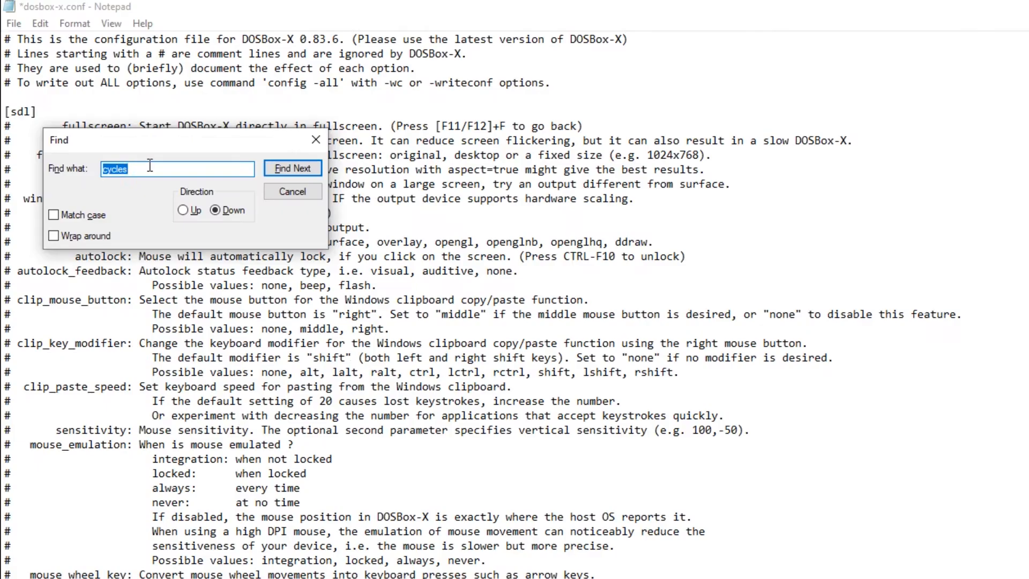
pyautogui.write('ne2000')
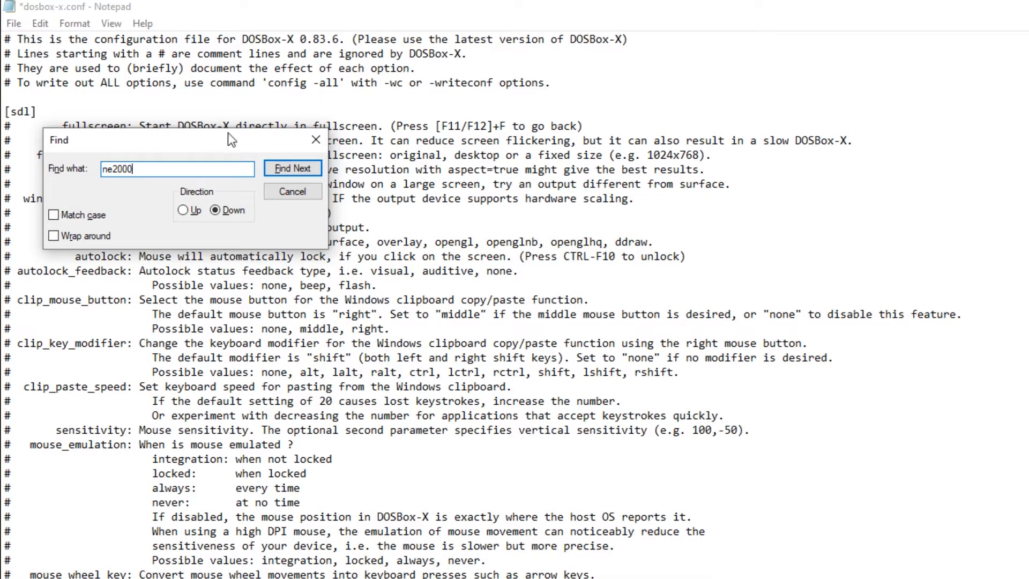
pyautogui.click(275, 163)
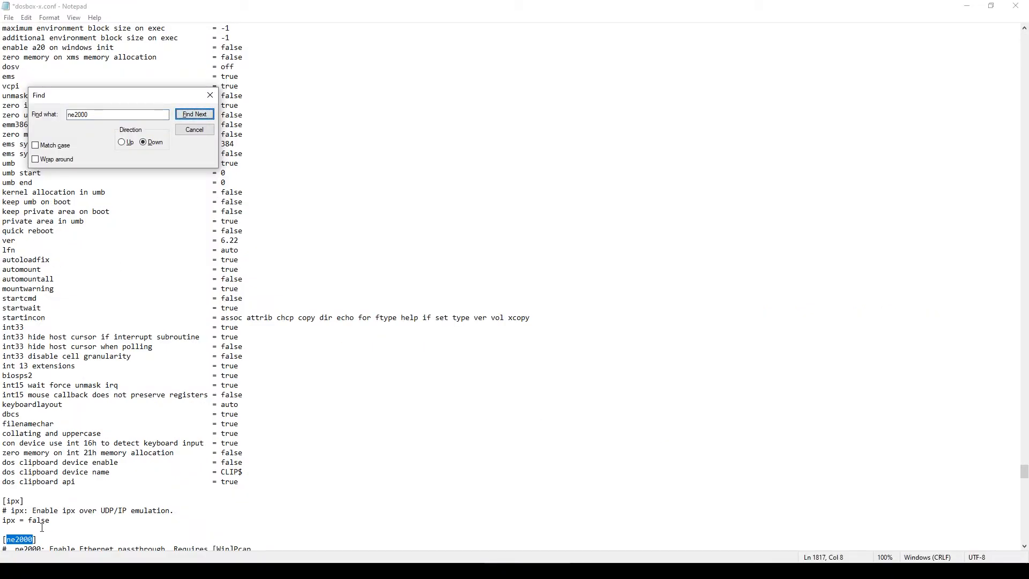
pyautogui.scroll(-1, 81, 510)
pyautogui.scroll(3, 81, 511)
pyautogui.scroll(-4, 82, 508)
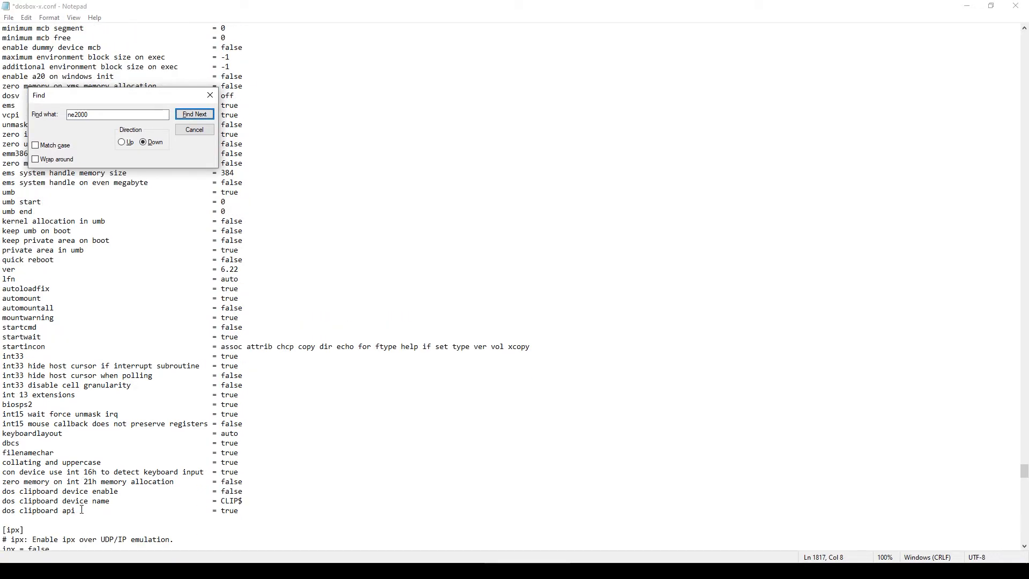
pyautogui.scroll(-4, 81, 507)
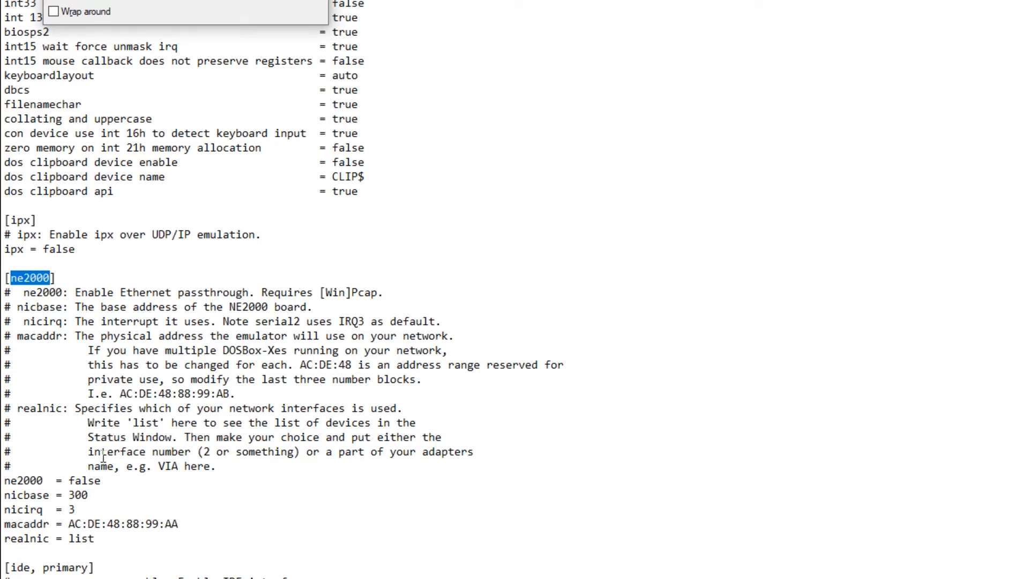
# - Set ne2000 to true and change nicirq from 3 to 9
pyautogui.click(88, 480)
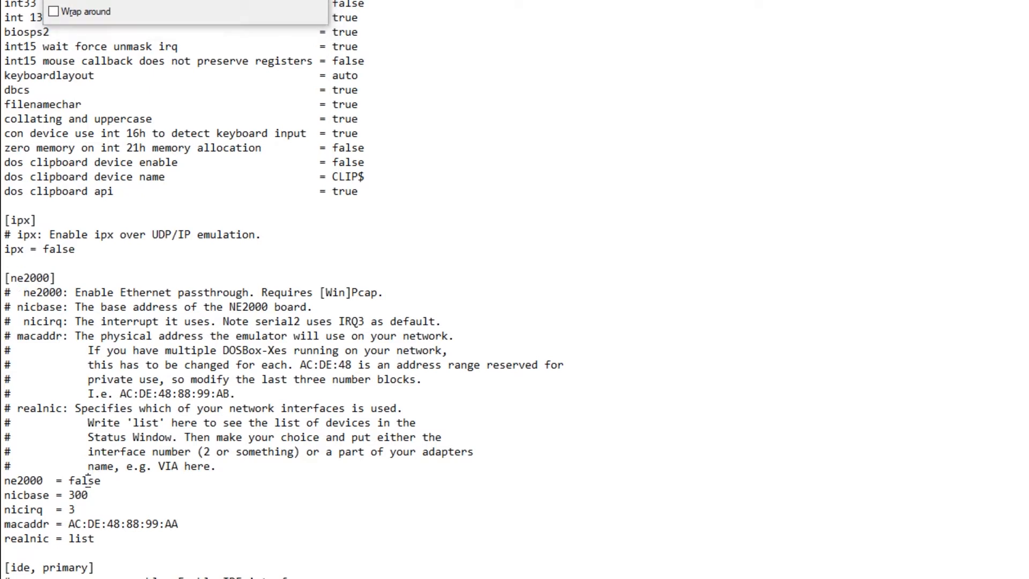
pyautogui.click(104, 480)
pyautogui.press('BackSpace')
pyautogui.press('BackSpace')
pyautogui.press('BackSpace')
pyautogui.press('BackSpace')
pyautogui.press('BackSpace')
pyautogui.write('true')
pyautogui.click(126, 492)
pyautogui.press('Down')
pyautogui.press('BackSpace')
pyautogui.write('9')
# - Change the final character of the macaddr from A to B
pyautogui.press('Down')
pyautogui.press('Right')
pyautogui.press('Right')
pyautogui.press('Right')
pyautogui.press('Right')
pyautogui.press('Right')
pyautogui.press('Right')
pyautogui.press('Right')
pyautogui.press('Right')
pyautogui.press('Right')
pyautogui.press('Right')
pyautogui.press('Right')
pyautogui.press('Right')
pyautogui.press('Right')
pyautogui.press('Right')
pyautogui.press('Right')
pyautogui.press('Right')
pyautogui.press('BackSpace')
pyautogui.write('B')
pyautogui.press('Left')
pyautogui.press('Left')
pyautogui.press('Left')
pyautogui.press('Left')
pyautogui.press('Left')
pyautogui.press('Right')
pyautogui.press('Right')
pyautogui.press('Right')
pyautogui.press('Down')
pyautogui.press('Left')
pyautogui.press('Left')
pyautogui.press('Left')
pyautogui.press('Left')
pyautogui.press('Right')
pyautogui.press('Right')
pyautogui.press('Right')
pyautogui.press('Right')
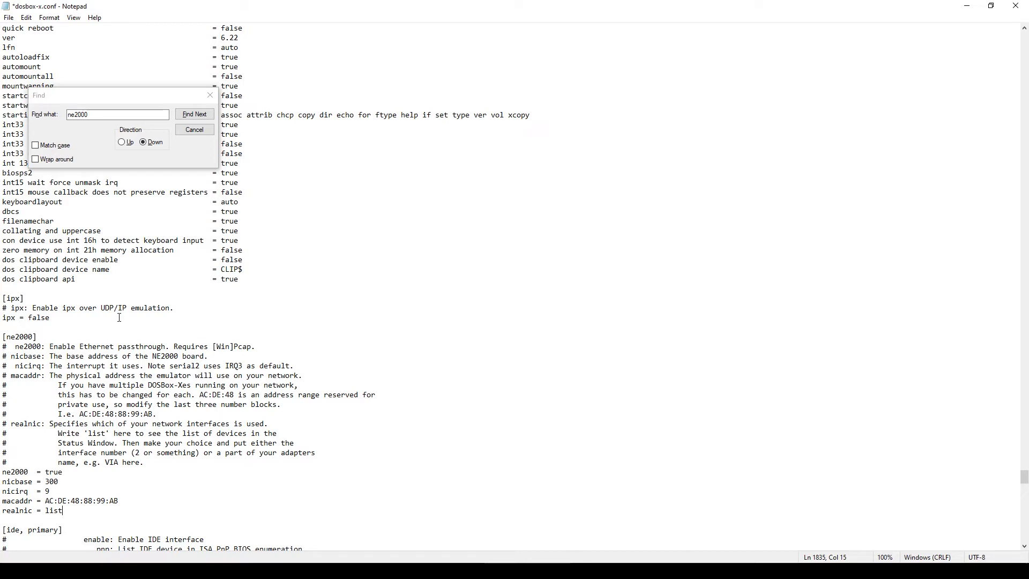
pyautogui.click(30, 319)
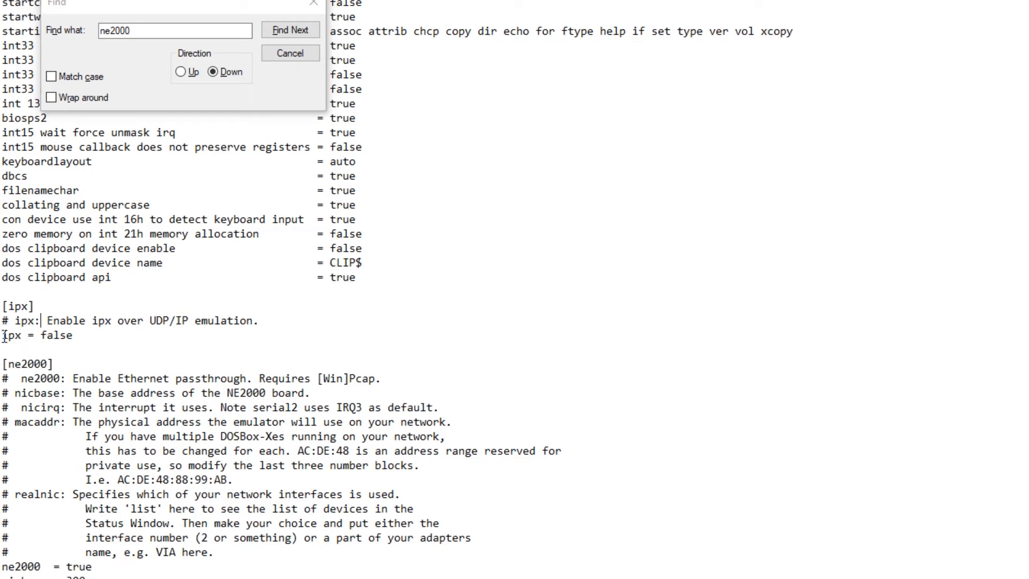
pyautogui.doubleClick(53, 337)
pyautogui.click(71, 338)
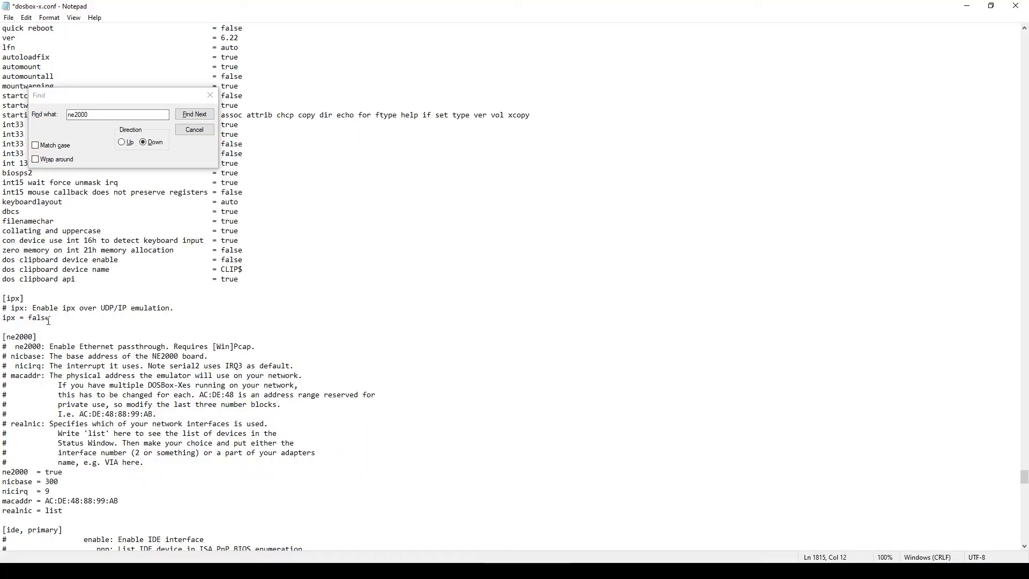
pyautogui.hotkey('ctrl', 'Home')
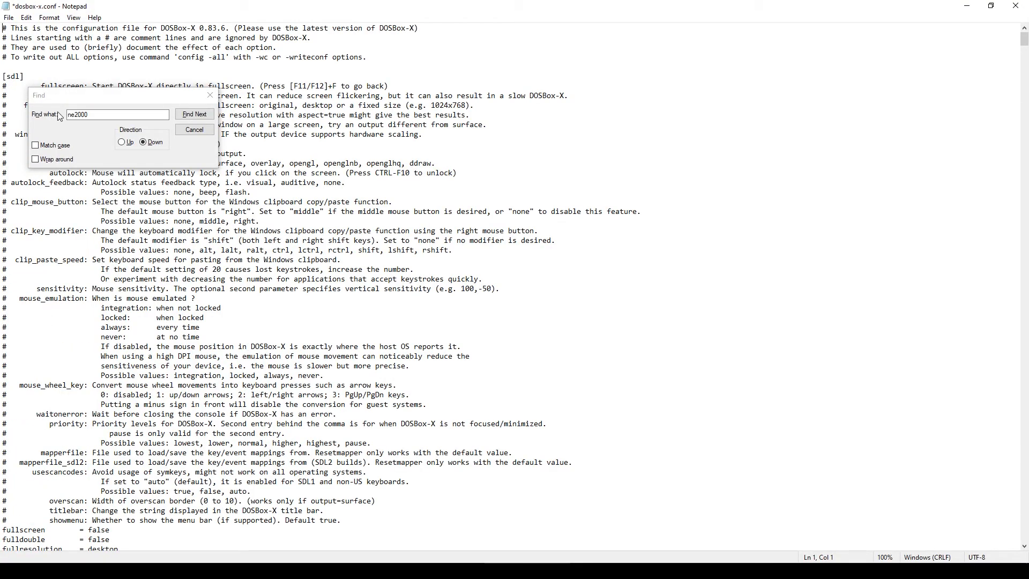
# - Search for 'autolock' and change 'autolock = false' to true
pyautogui.click(78, 114)
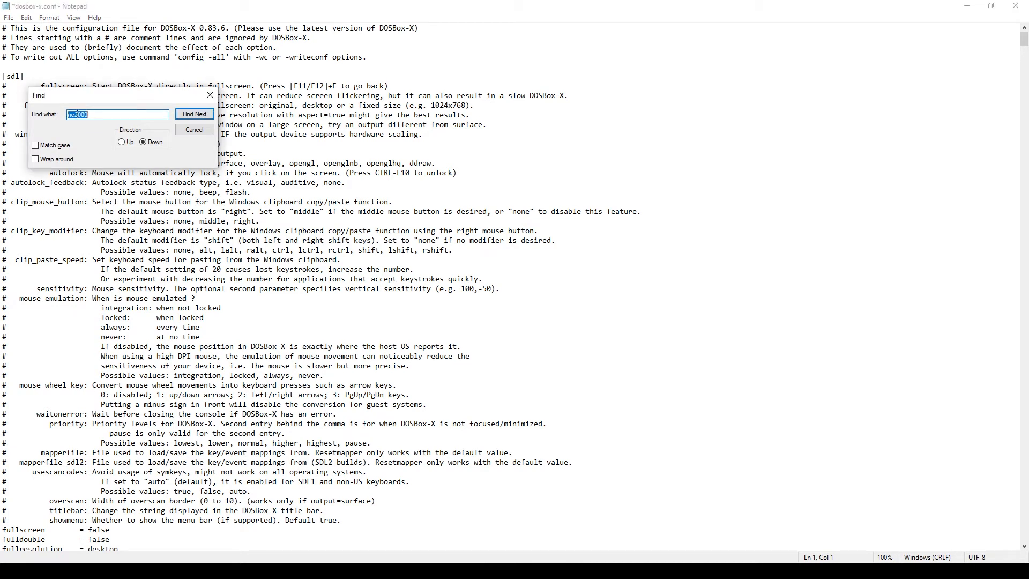
pyautogui.doubleClick(84, 118)
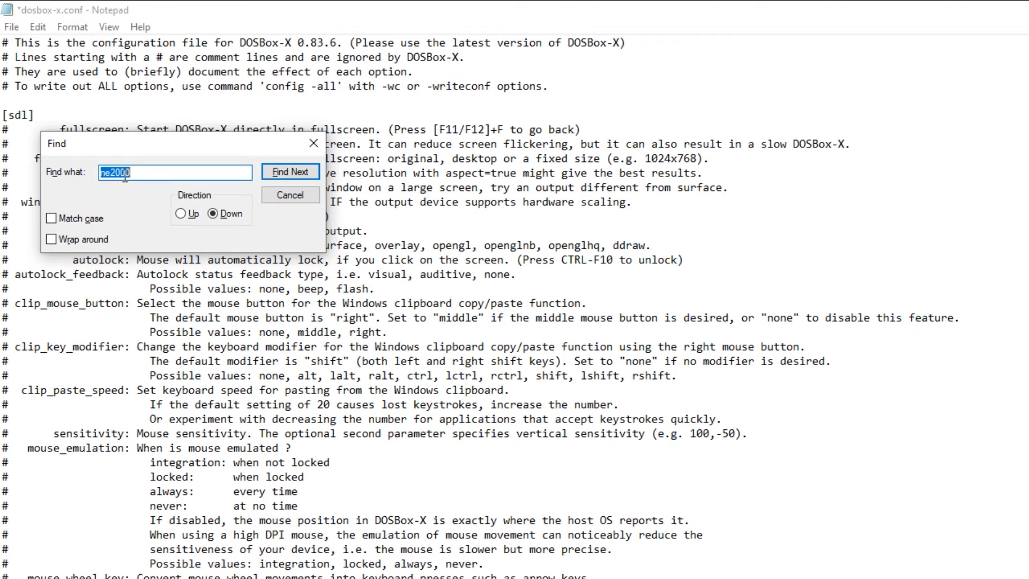
pyautogui.write('autolock')
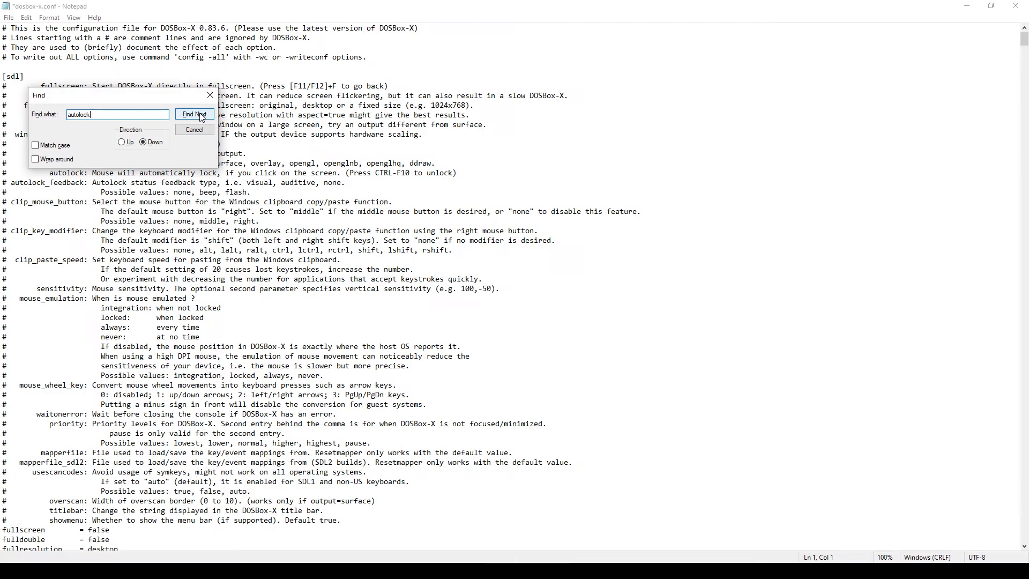
pyautogui.click(300, 174)
pyautogui.click(202, 119)
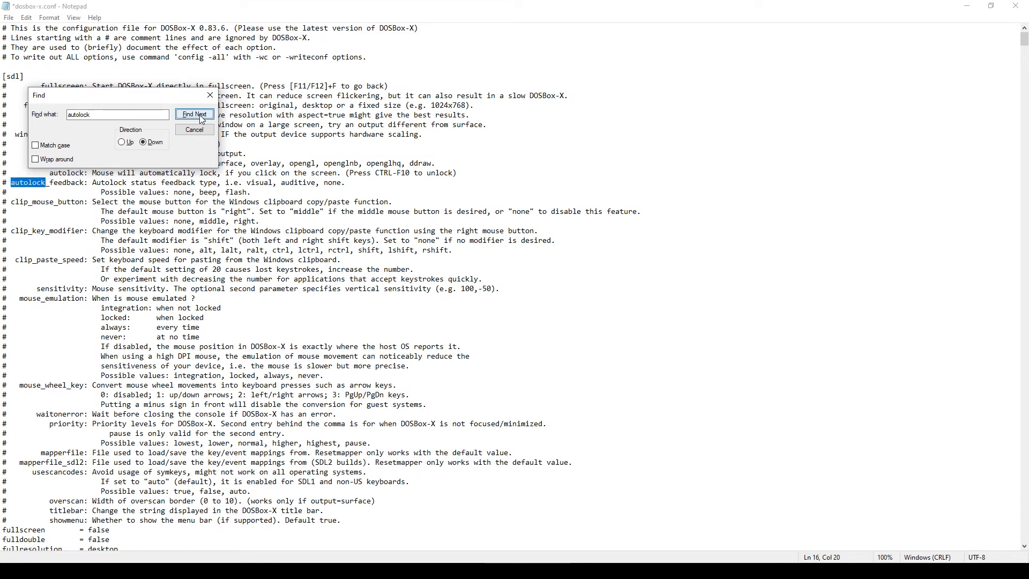
pyautogui.click(202, 119)
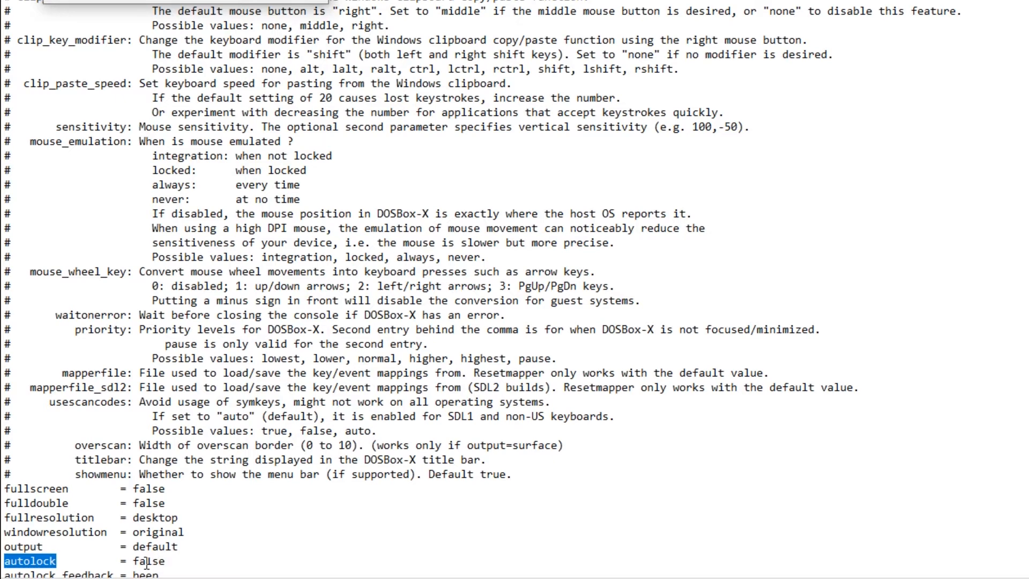
pyautogui.doubleClick(147, 561)
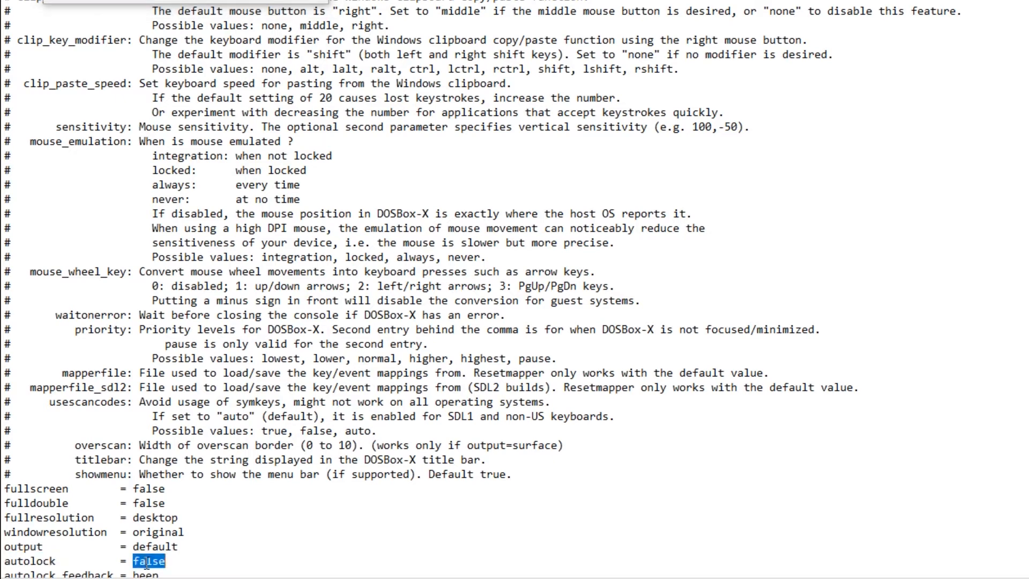
pyautogui.write('true')
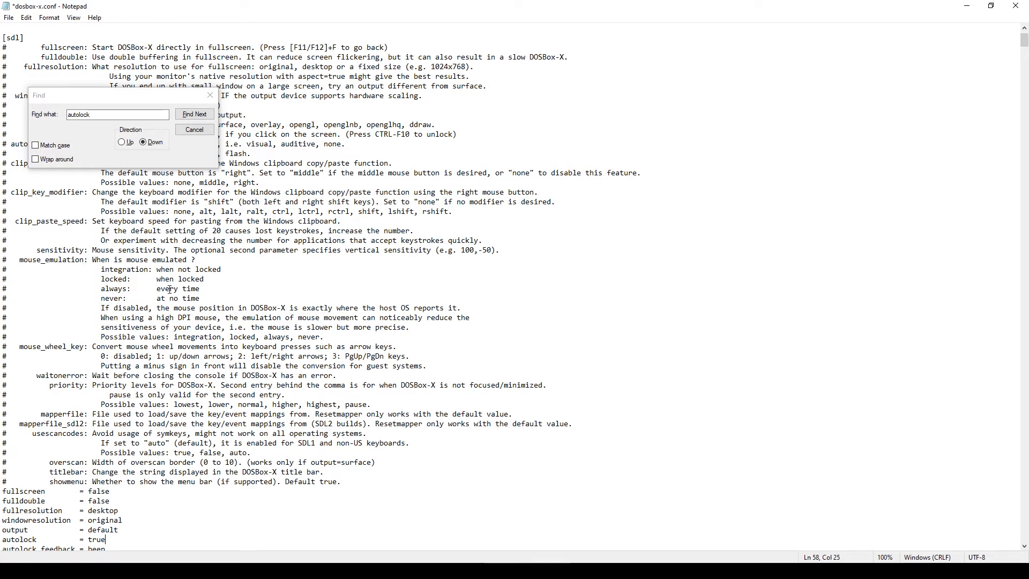
# - Close Notepad saving dosbox-x.conf, then launch DOSBox-X from 'dosbox-x.exe - Shortcut'
pyautogui.click(210, 94)
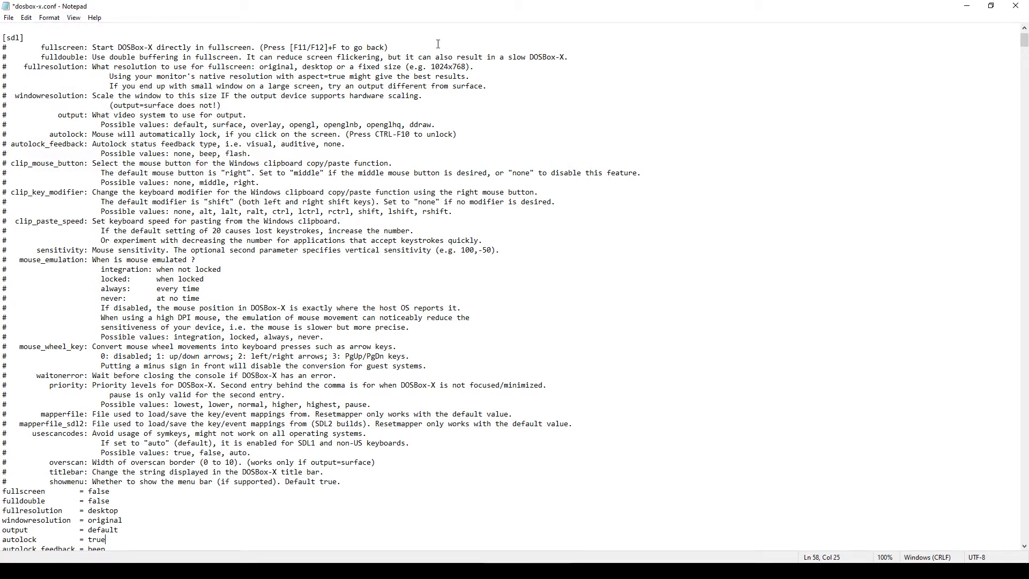
pyautogui.click(1016, 5)
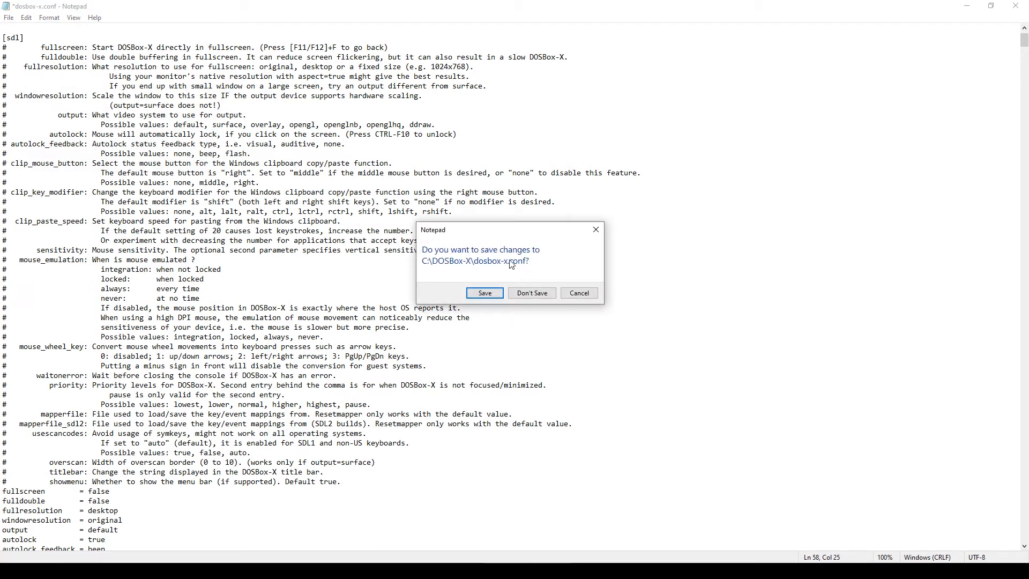
pyautogui.click(485, 292)
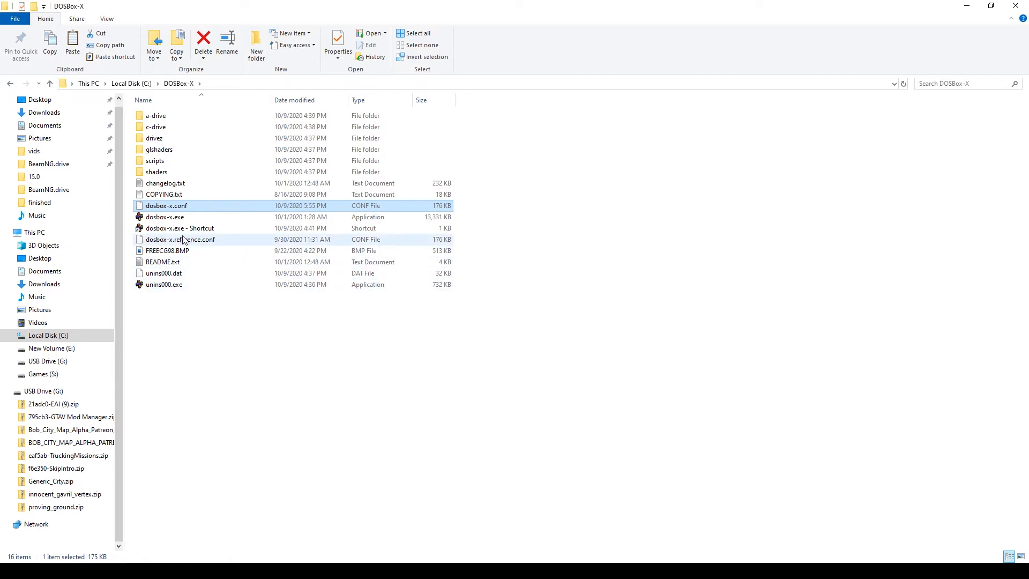
pyautogui.click(185, 234)
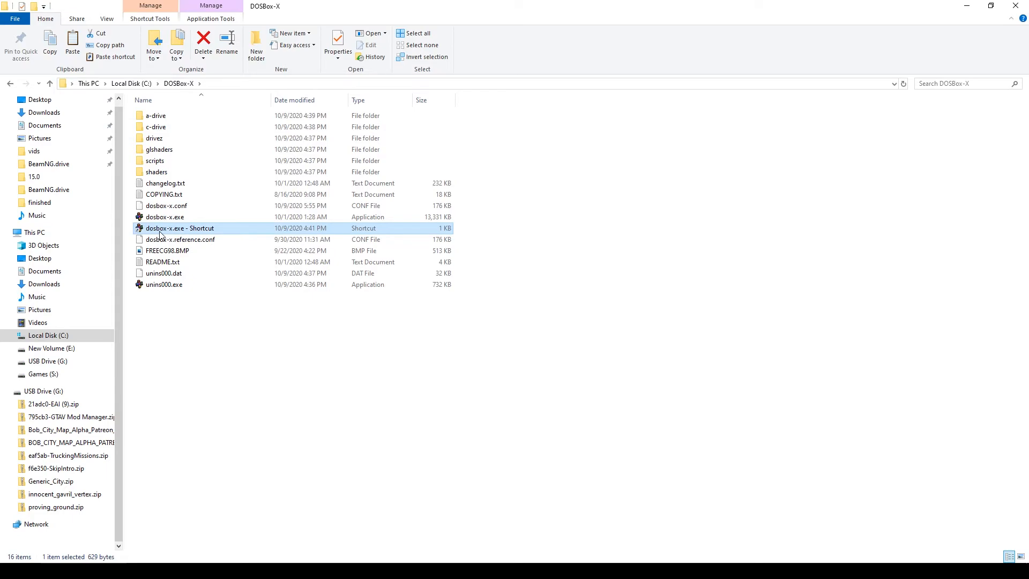
pyautogui.doubleClick(186, 235)
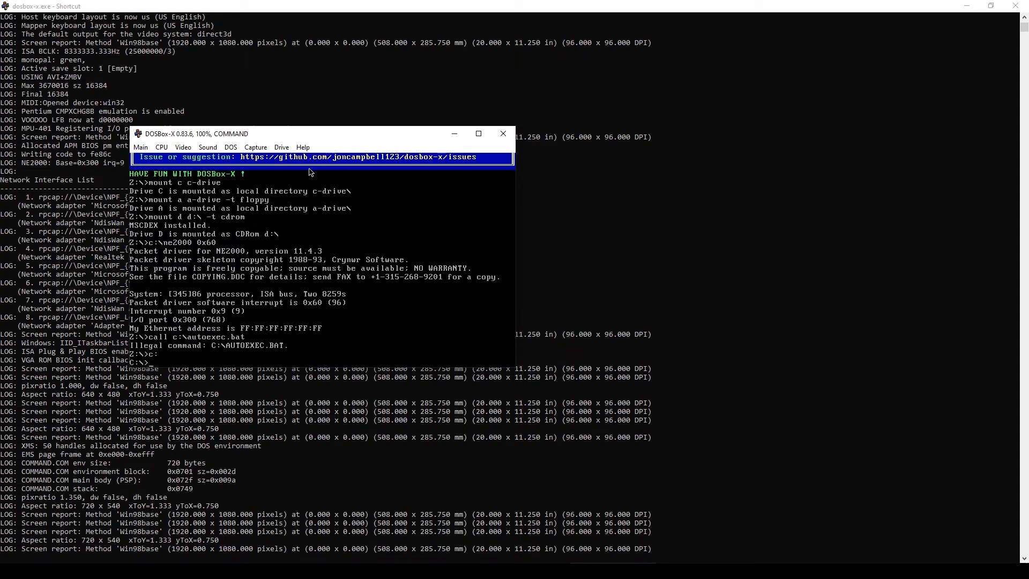
# - Copy the Realtek Ethernet Controller name (adapter 4) from the log console, then close DOSBox-X
pyautogui.moveTo(324, 142); pyautogui.dragTo(636, 173)
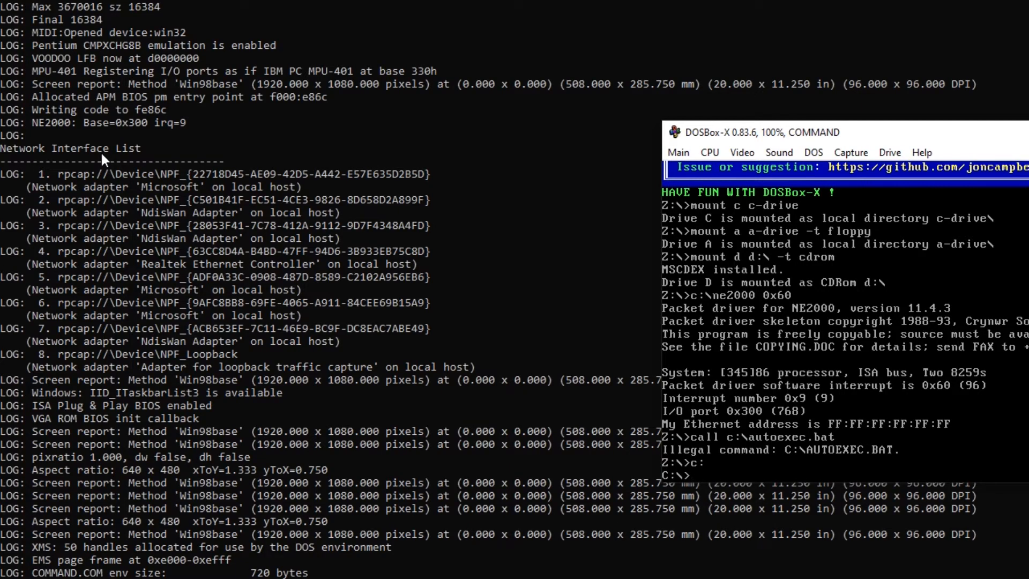
pyautogui.click(32, 188)
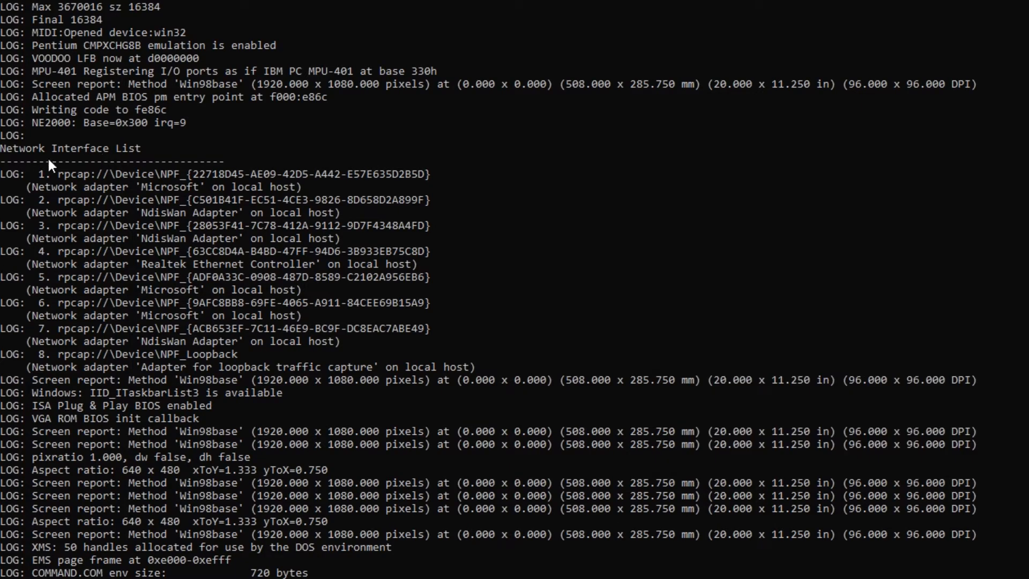
pyautogui.moveTo(3, 148); pyautogui.dragTo(138, 149)
pyautogui.click(138, 149)
pyautogui.click(6, 152)
pyautogui.click(3, 251)
pyautogui.moveTo(122, 256); pyautogui.dragTo(235, 269)
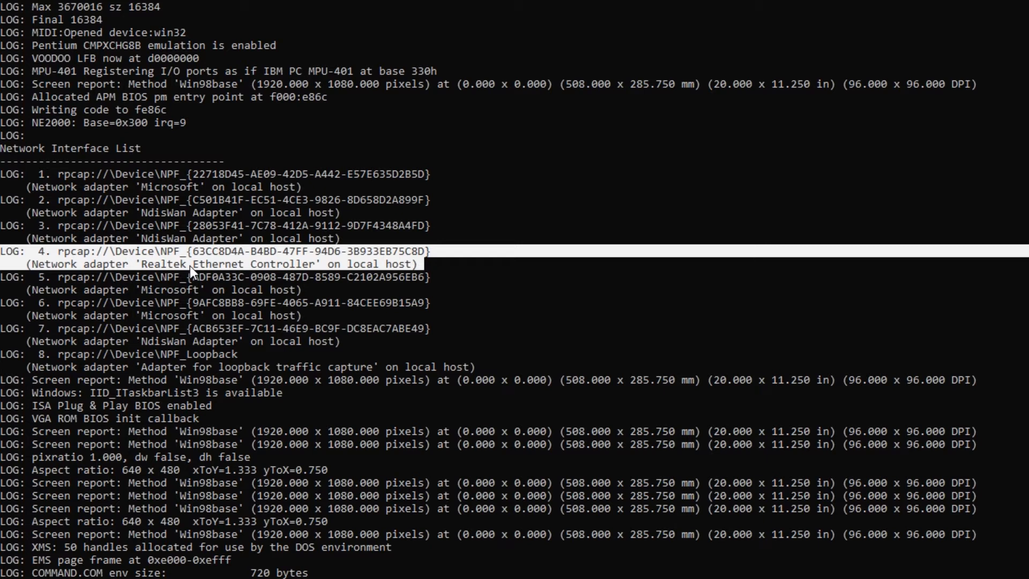
pyautogui.rightClick(180, 259)
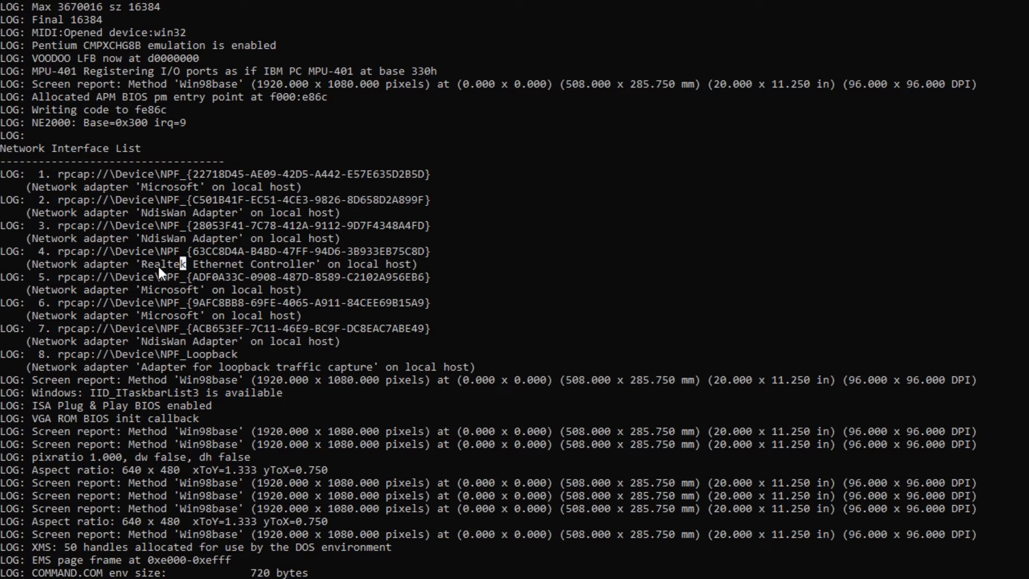
pyautogui.moveTo(146, 263); pyautogui.dragTo(174, 264)
pyautogui.rightClick(184, 260)
pyautogui.click(42, 251)
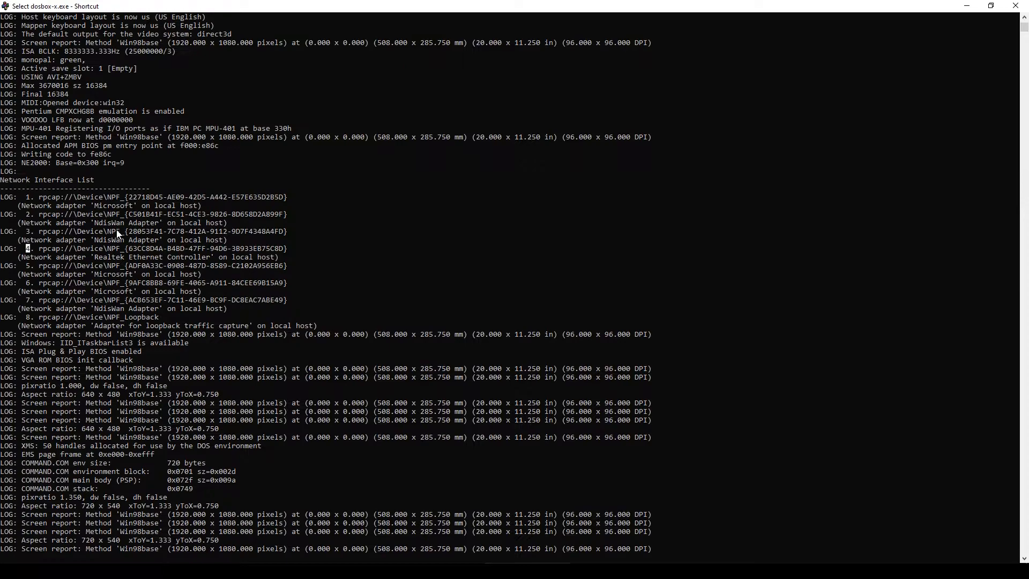
pyautogui.click(1014, 6)
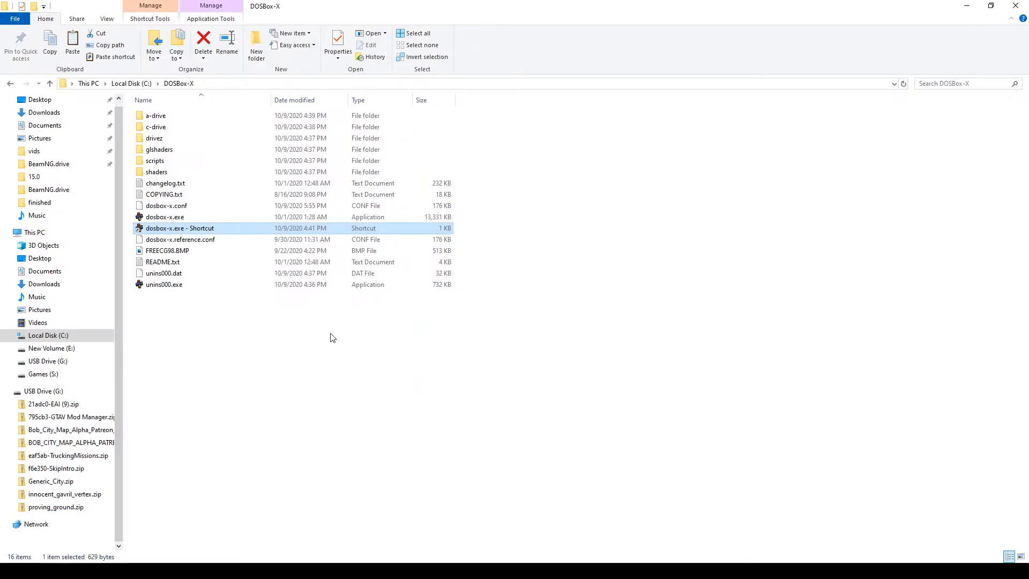
# - Open dosbox-x.conf in maximized Notepad without 'Always use this app', and search for 'ne2000'
pyautogui.doubleClick(157, 209)
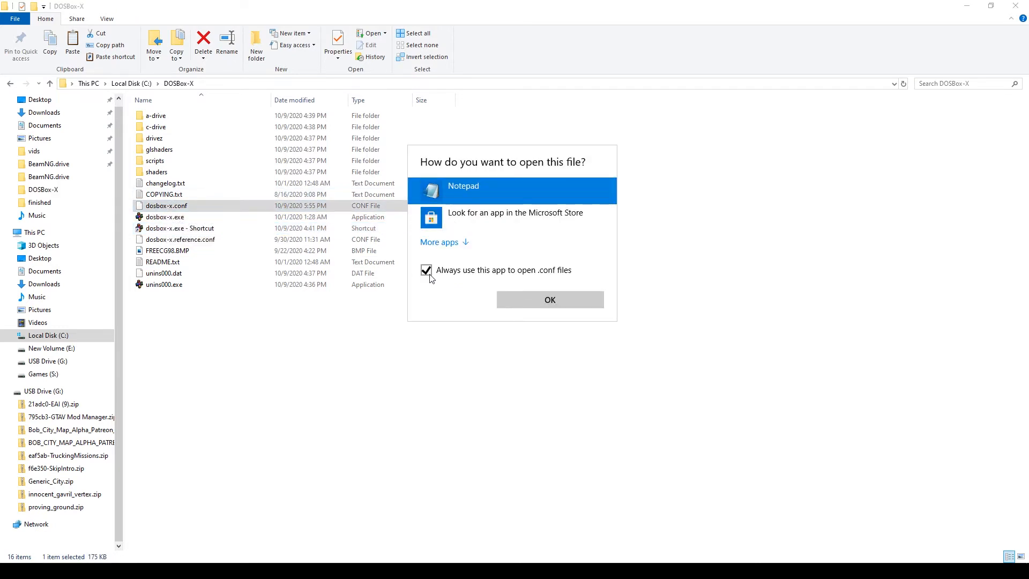
pyautogui.click(426, 271)
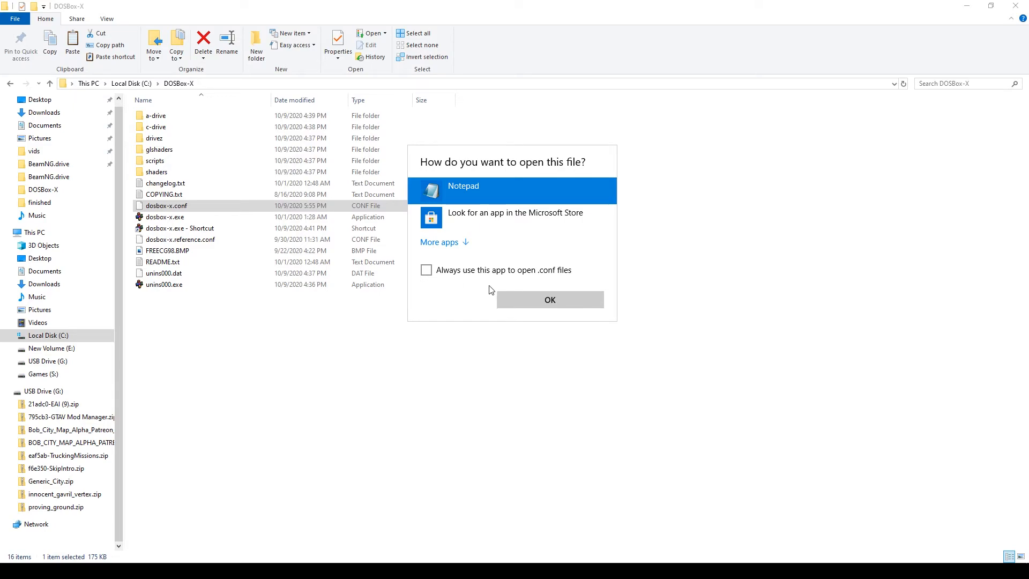
pyautogui.click(543, 301)
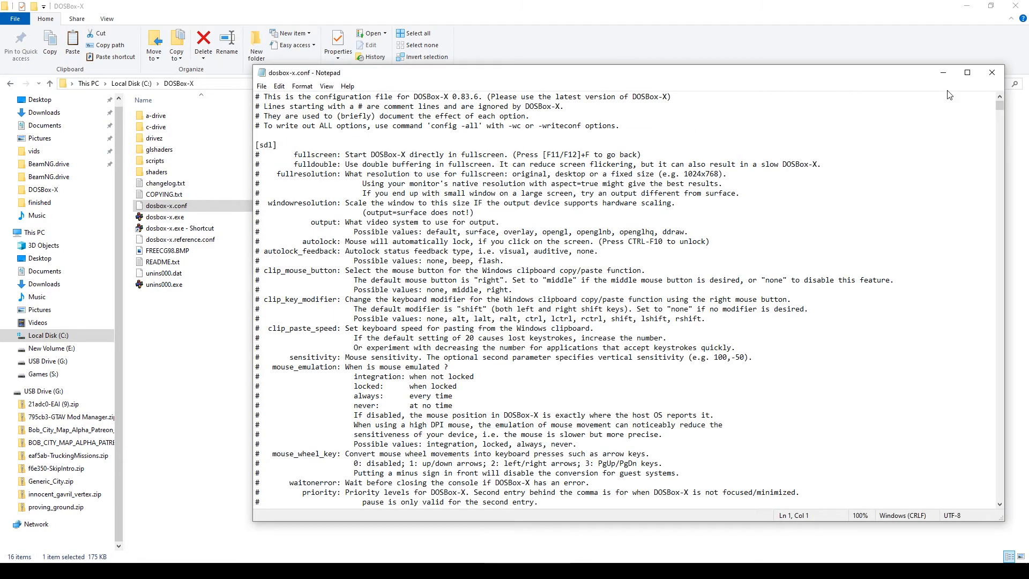
pyautogui.click(967, 73)
pyautogui.hotkey('ctrl', 'f')
pyautogui.write('ne2000')
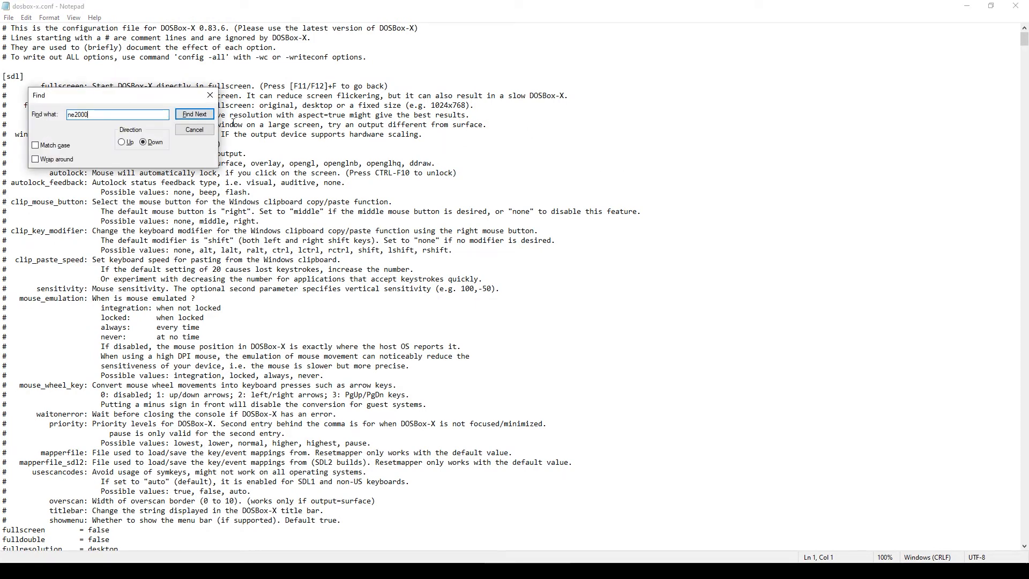
# - Find the [ne2000] section in dosbox-x.conf
pyautogui.press('Return')
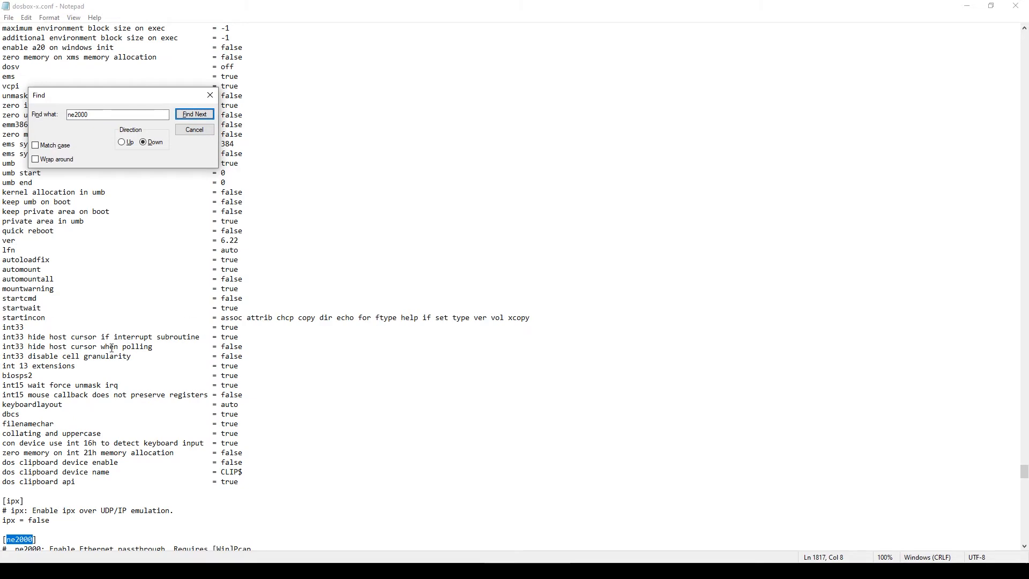
pyautogui.scroll(-3, 111, 348)
pyautogui.scroll(1, 98, 387)
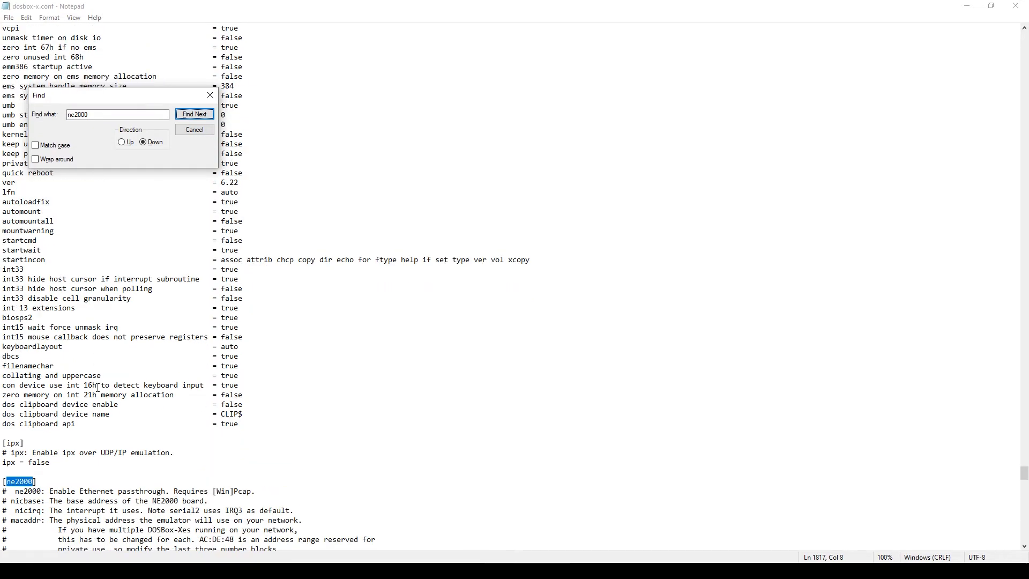
pyautogui.scroll(-2, 98, 387)
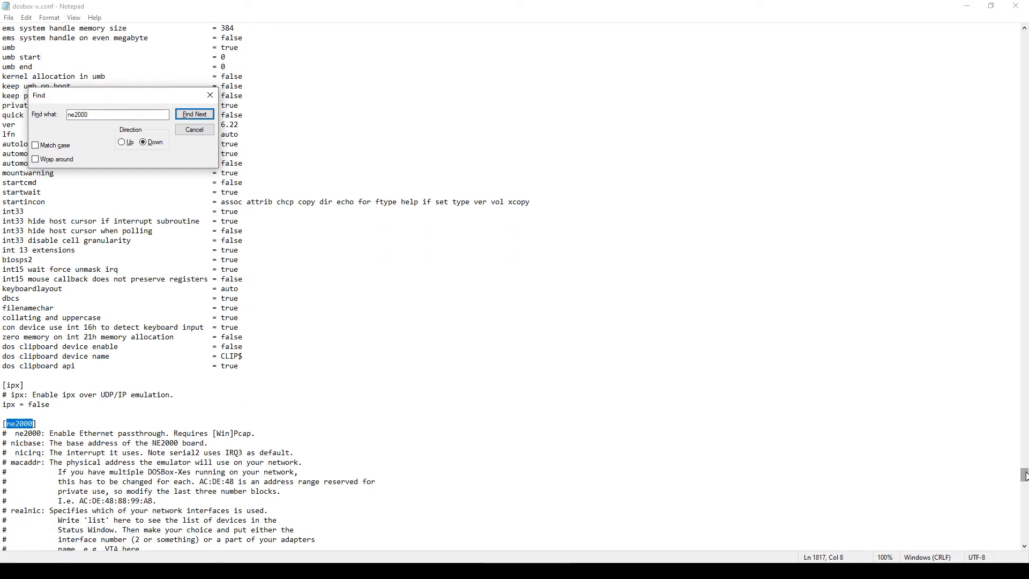
pyautogui.scroll(-7, 1024, 476)
# - Replace 'list' with 4 on the realnic line, then close the file
pyautogui.click(49, 395)
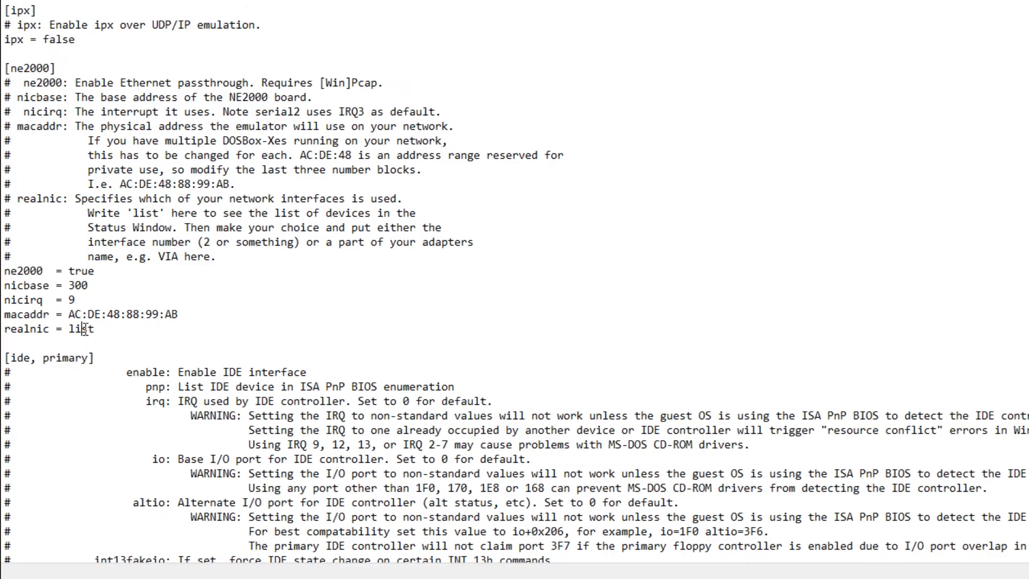
pyautogui.doubleClick(84, 329)
pyautogui.write('4')
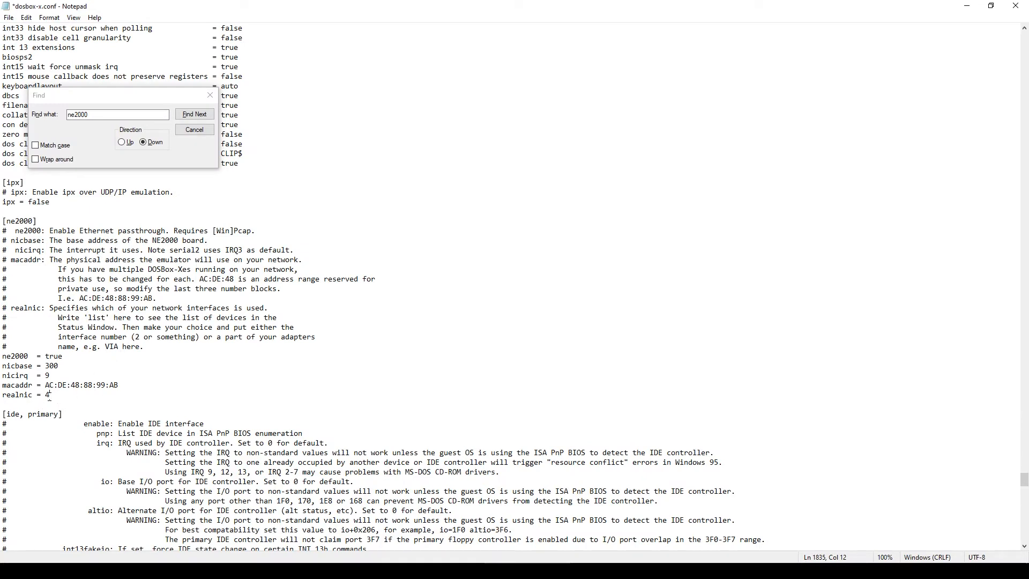
pyautogui.click(209, 95)
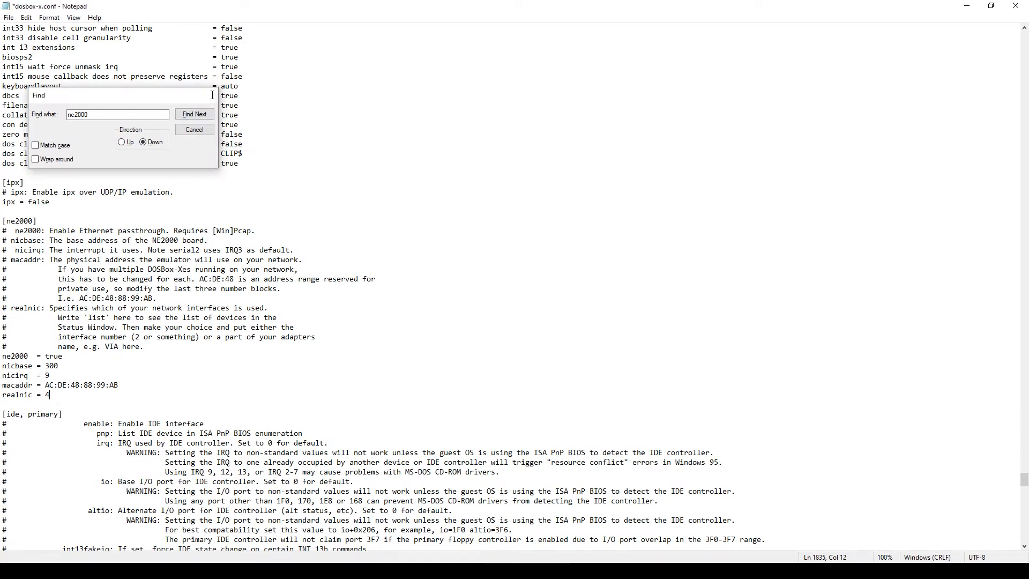
pyautogui.click(1017, 6)
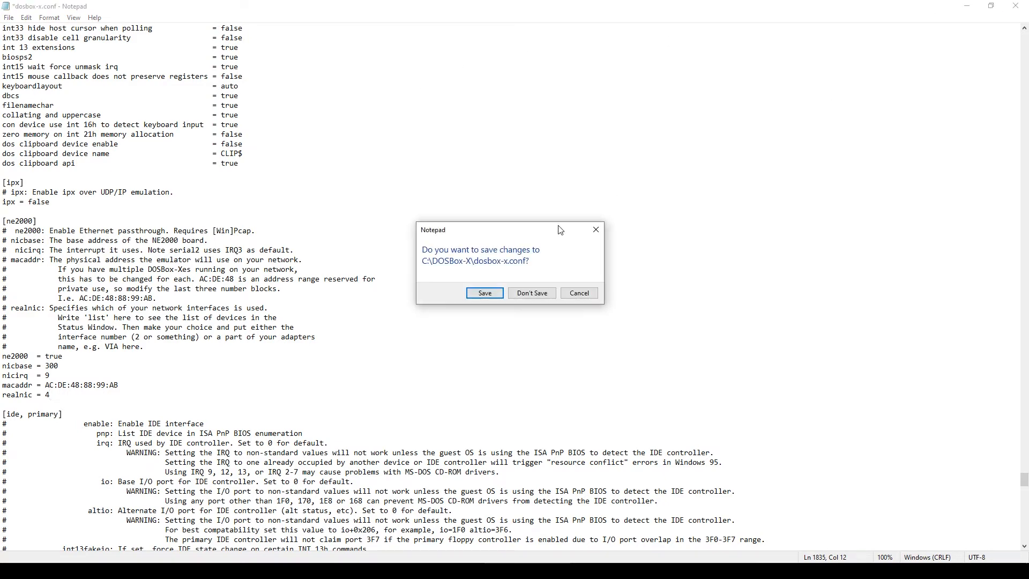
# - Save the changes to dosbox-x.conf and launch dosbox-x.exe from the DOSBox-X folder
pyautogui.click(489, 298)
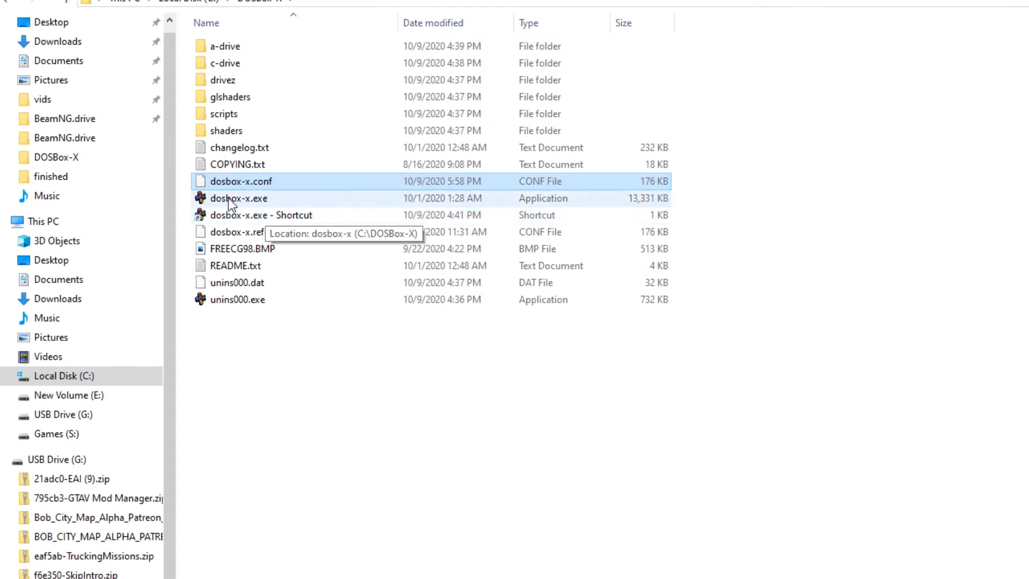
pyautogui.click(214, 199)
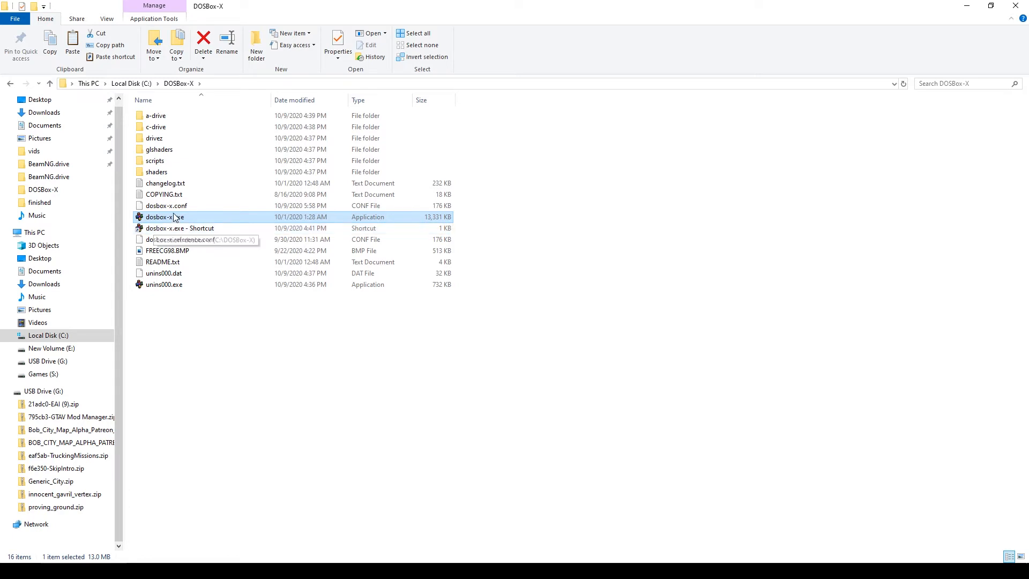
pyautogui.doubleClick(143, 217)
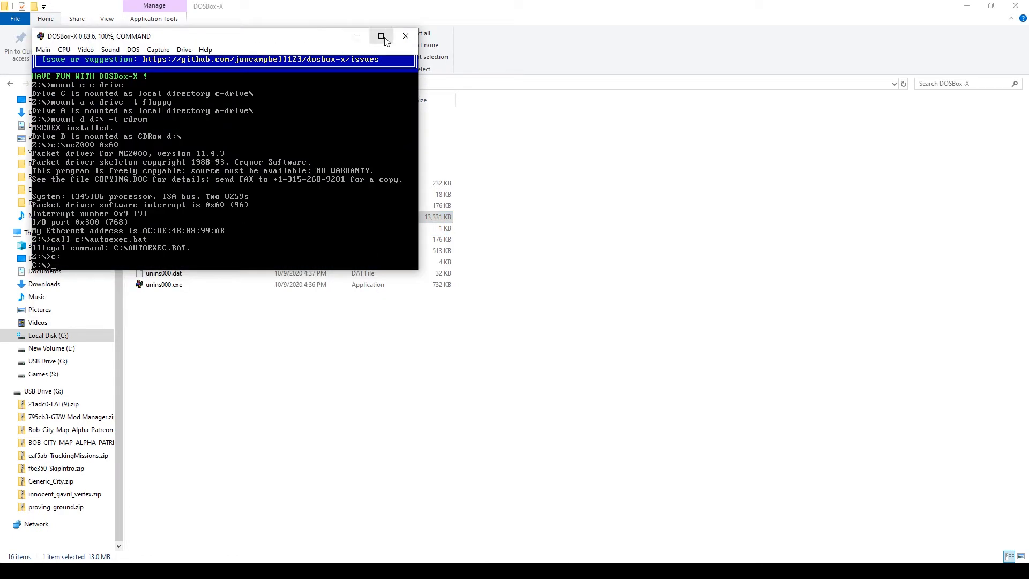
# - Maximize the DOSBox-X window and list the contents of drive C with dir
pyautogui.click(384, 38)
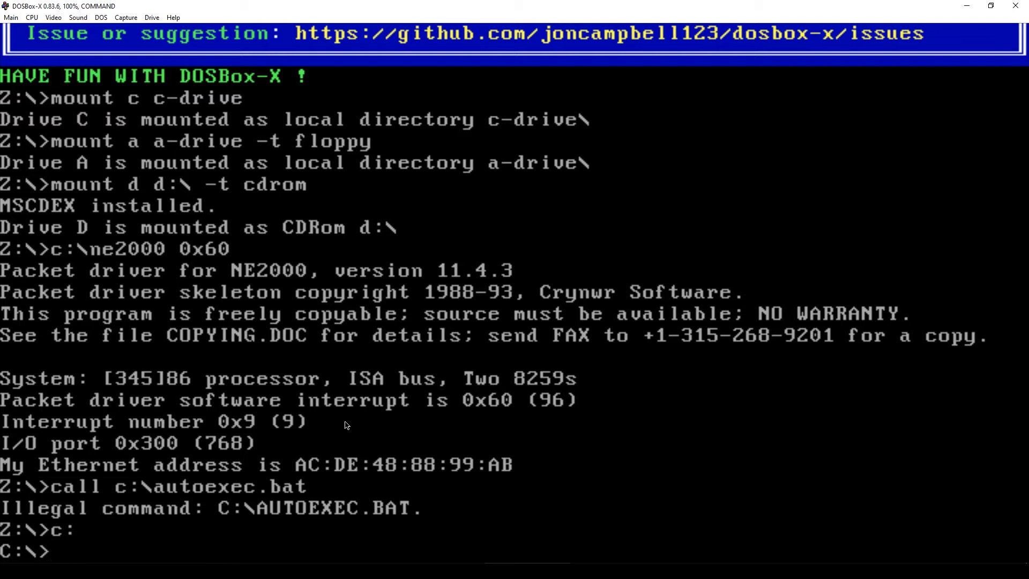
pyautogui.write('dir')
pyautogui.press('Return')
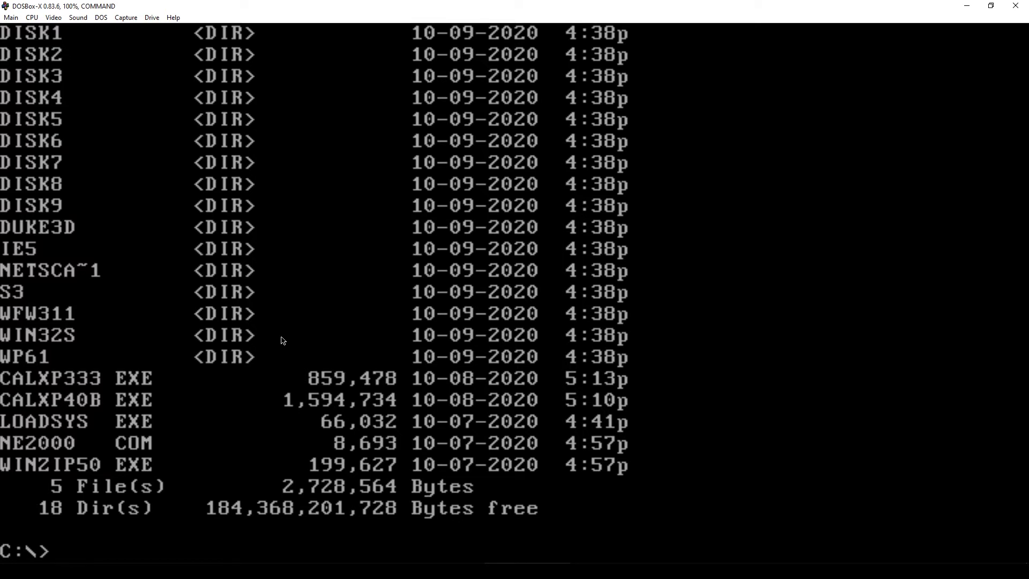
# - Change into the WFW311 folder, list its files, and run setup
pyautogui.write('cd wfw311')
pyautogui.press('Return')
pyautogui.write('dir')
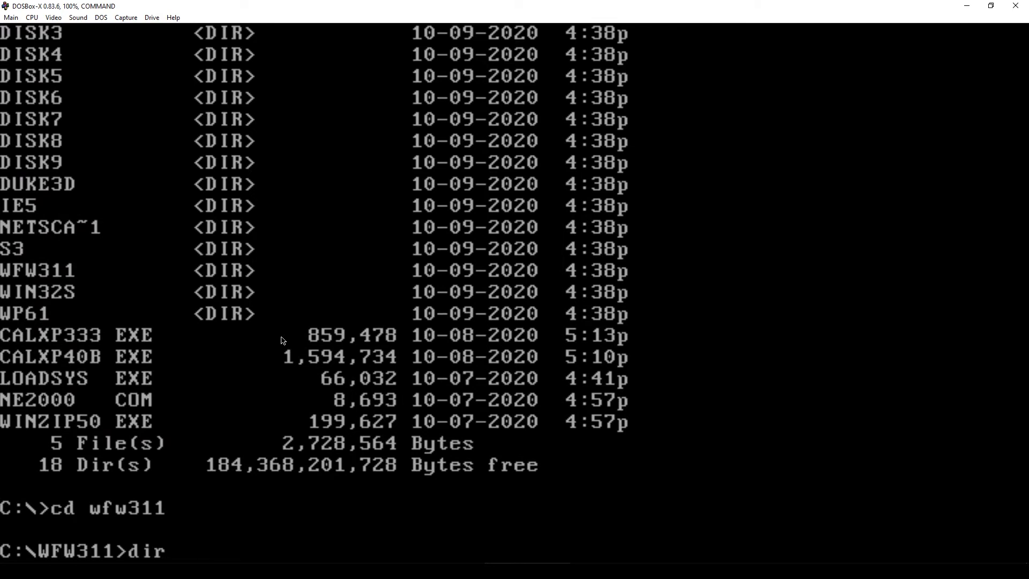
pyautogui.press('Return')
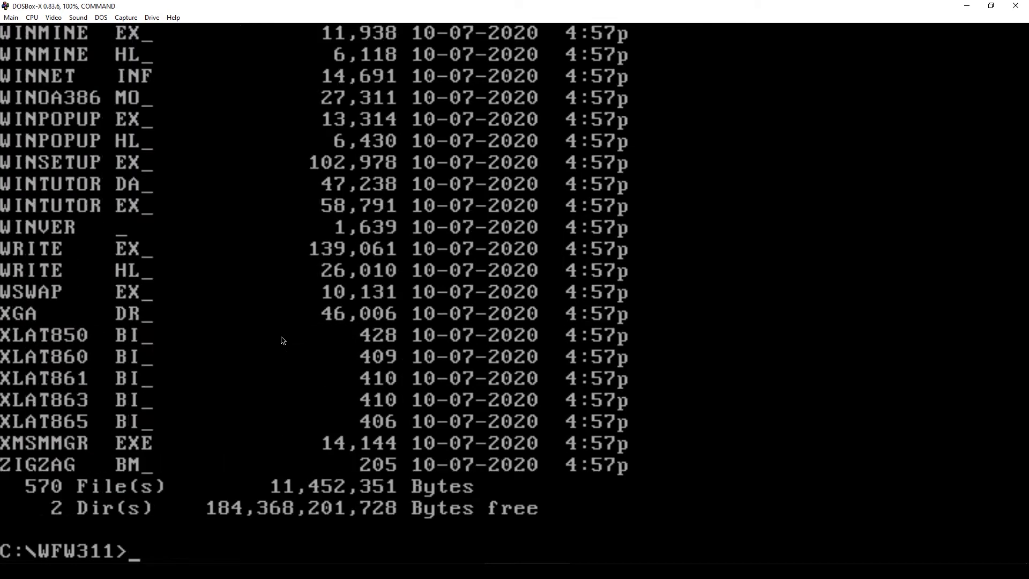
pyautogui.write('setup')
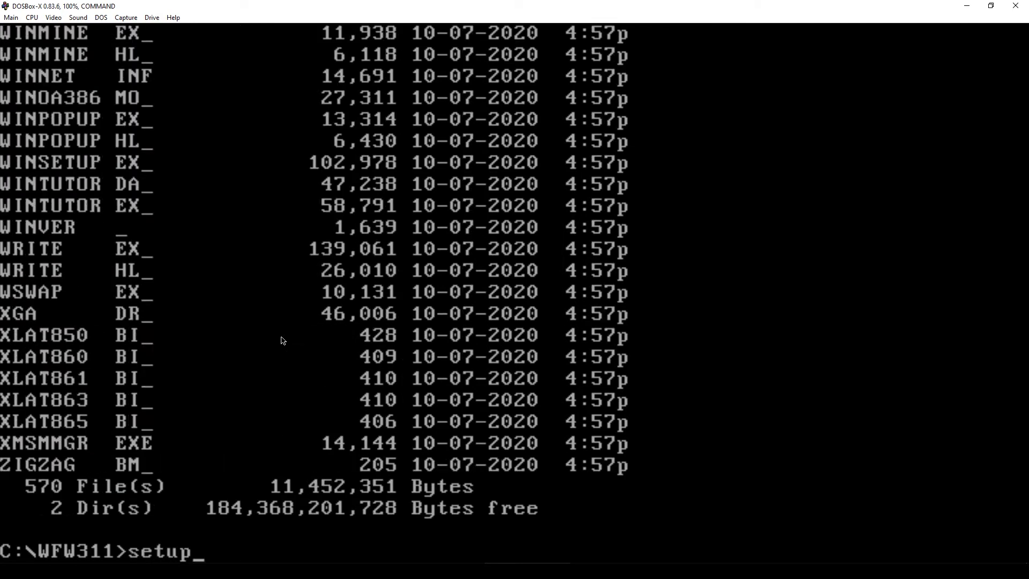
pyautogui.press('Return')
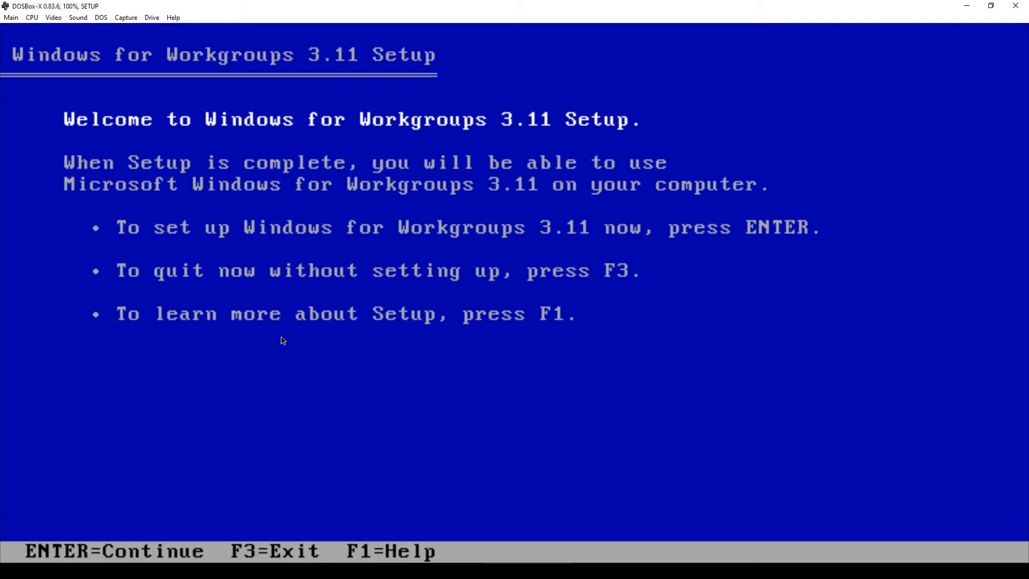
# - Continue past the welcome screen and choose Express Setup
pyautogui.press('Return')
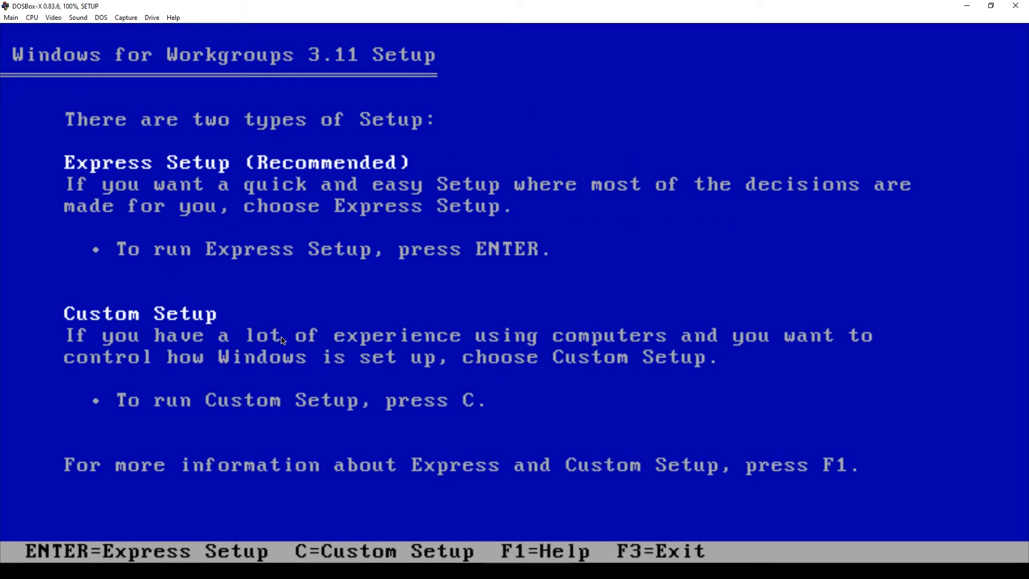
pyautogui.press('Return')
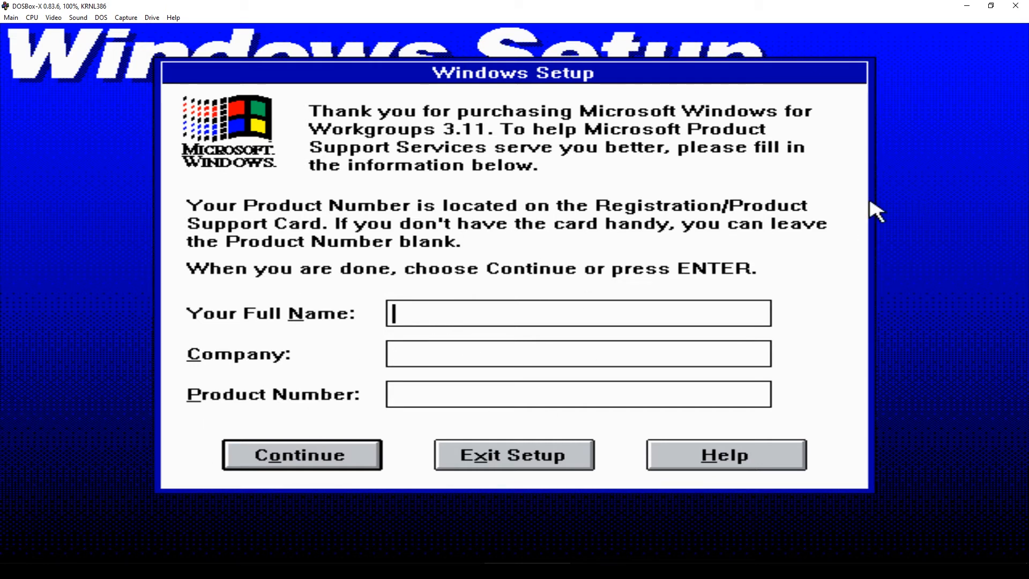
# - Enter the user's name and company, confirm them, and install with No Printer Attached
pyautogui.write('dia')
pyautogui.press('Tab')
pyautogui.write('dia')
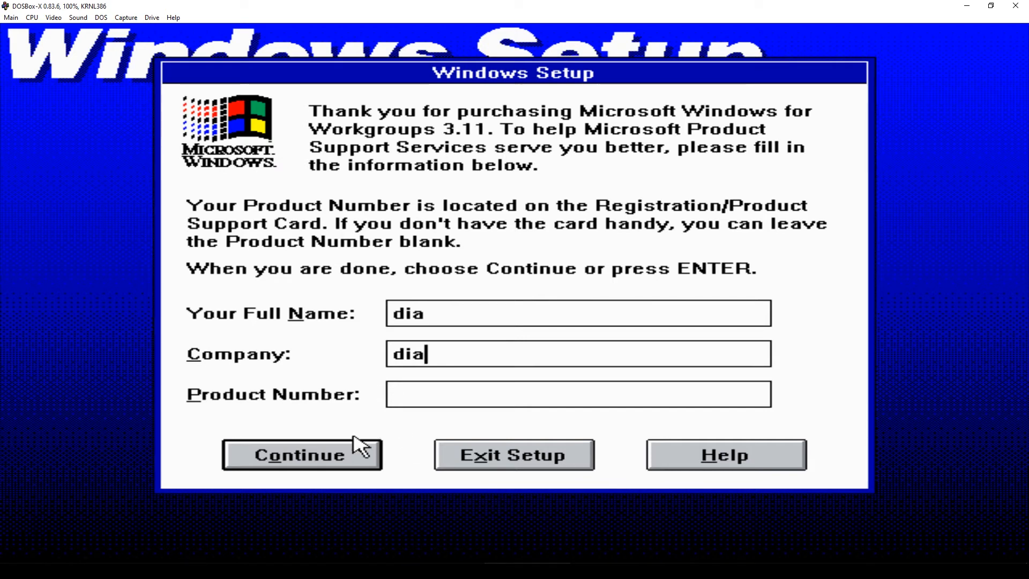
pyautogui.click(331, 457)
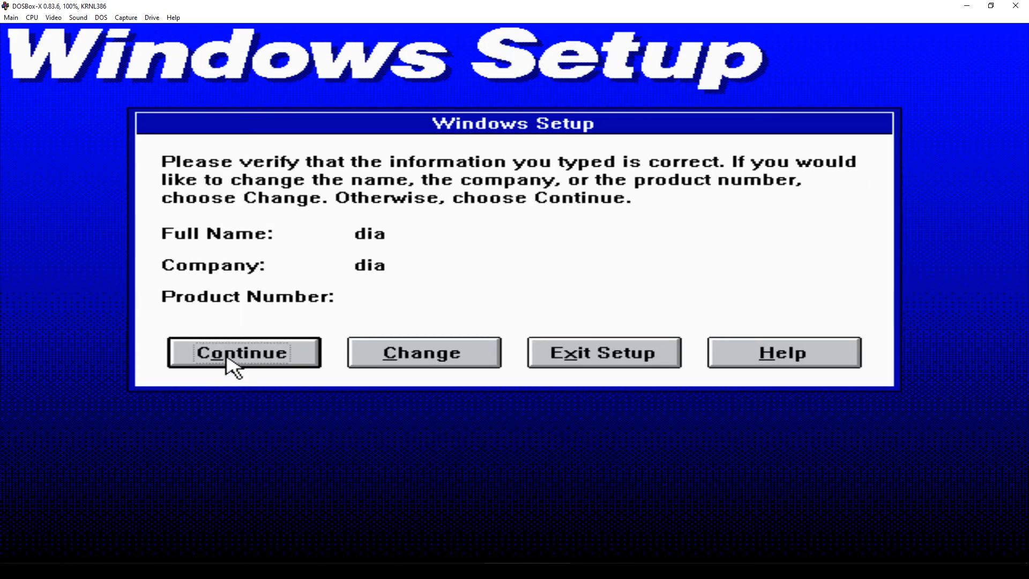
pyautogui.click(280, 355)
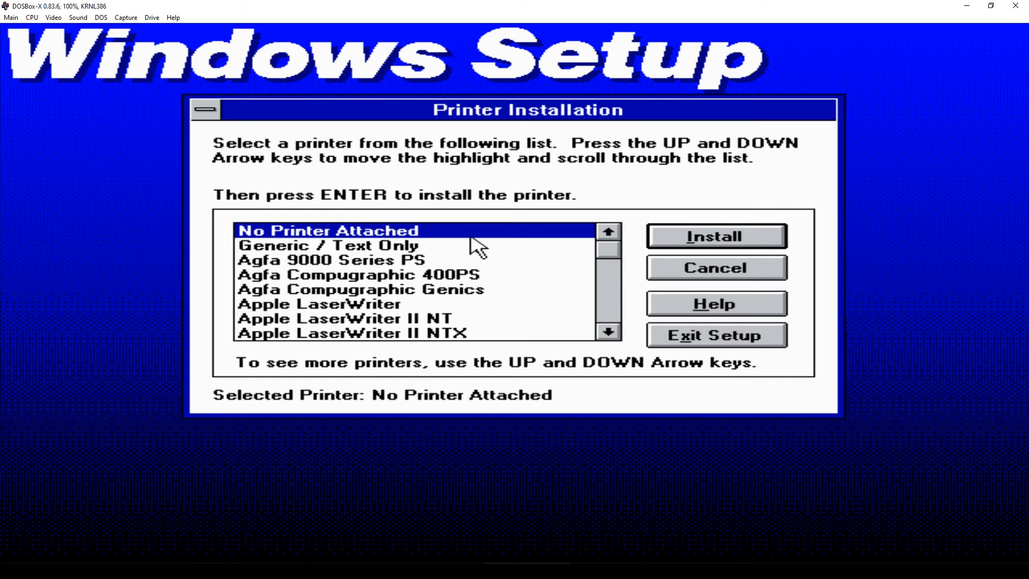
pyautogui.click(726, 241)
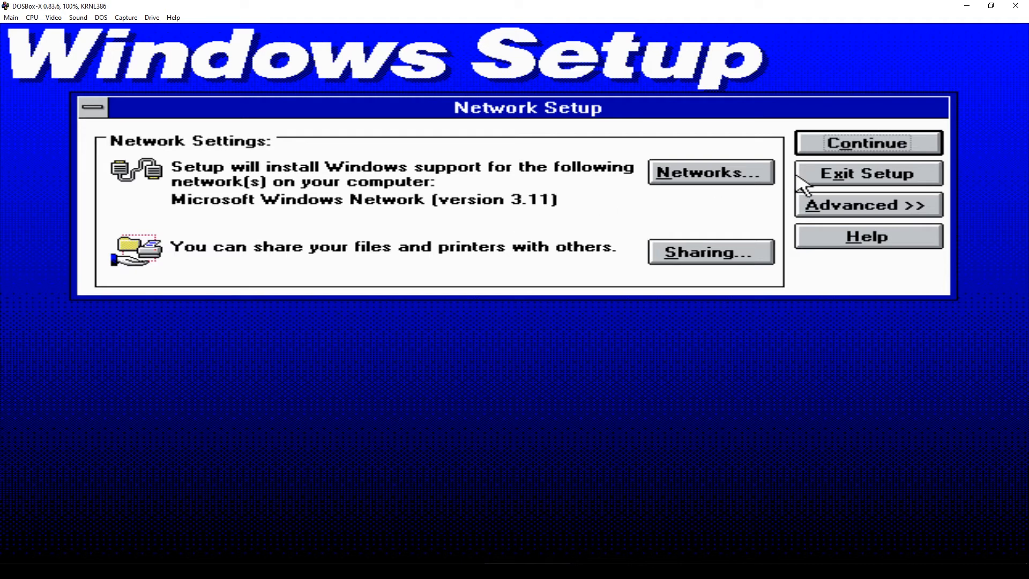
# - Accept the network settings, set the NE2000 card interrupt to 9 despite the conflict warning, and continue
pyautogui.click(861, 150)
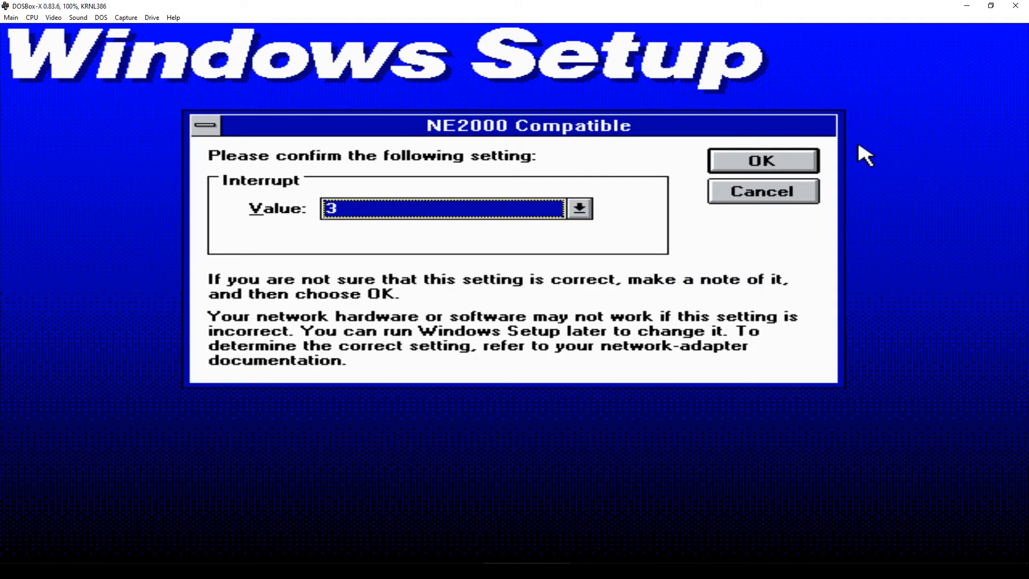
pyautogui.click(362, 209)
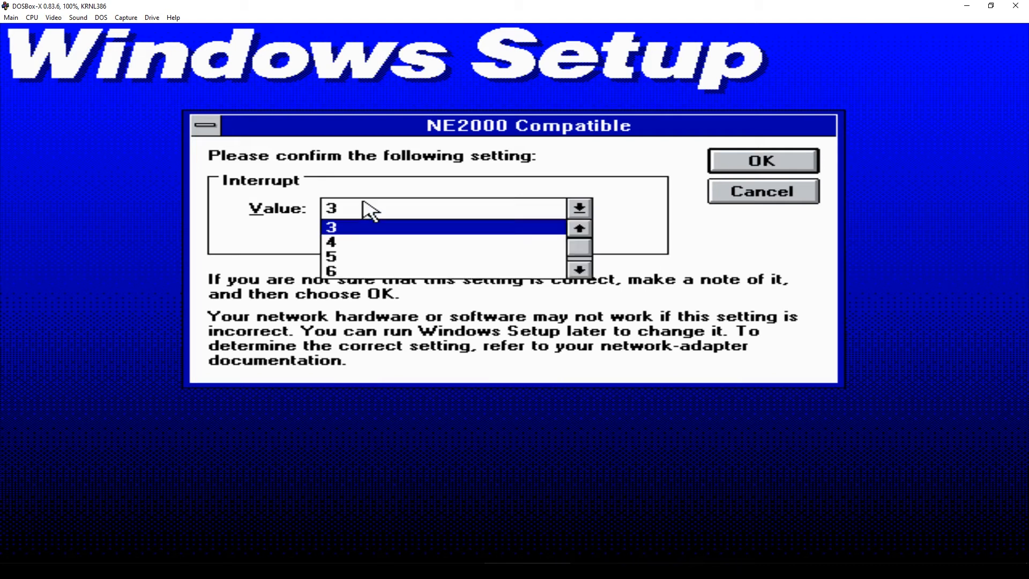
pyautogui.click(579, 270)
pyautogui.click(579, 269)
pyautogui.click(579, 269)
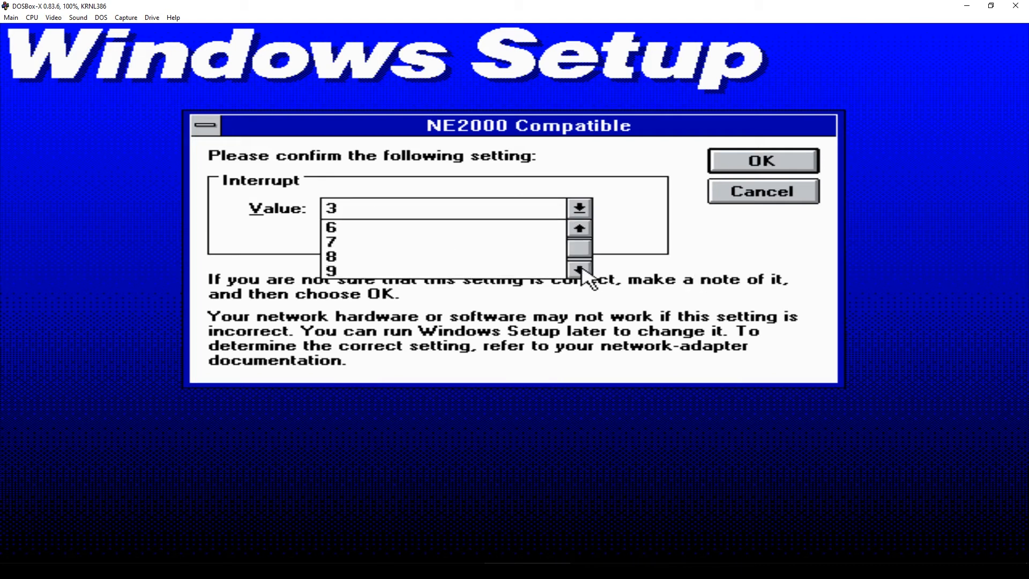
pyautogui.click(458, 271)
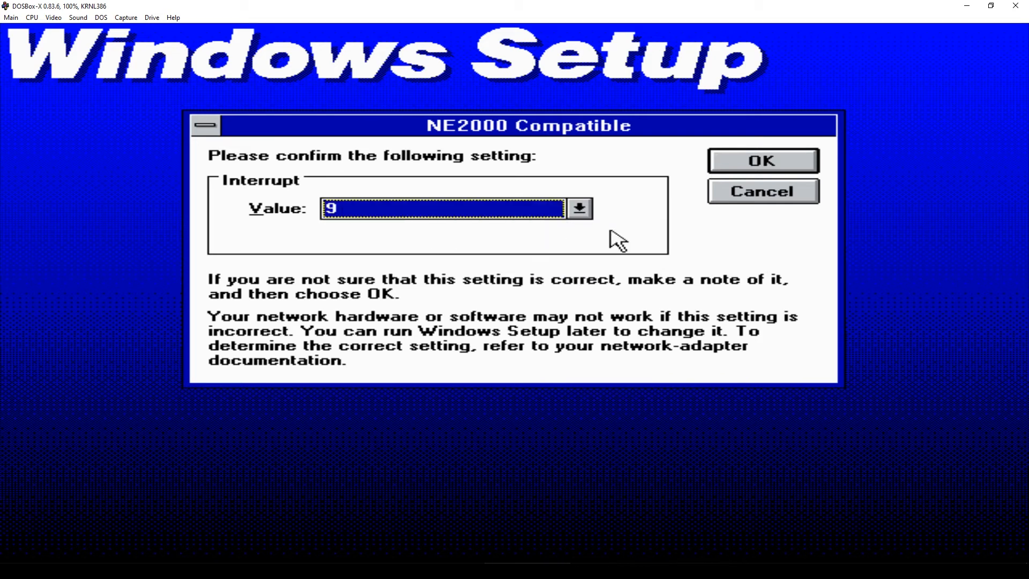
pyautogui.click(791, 167)
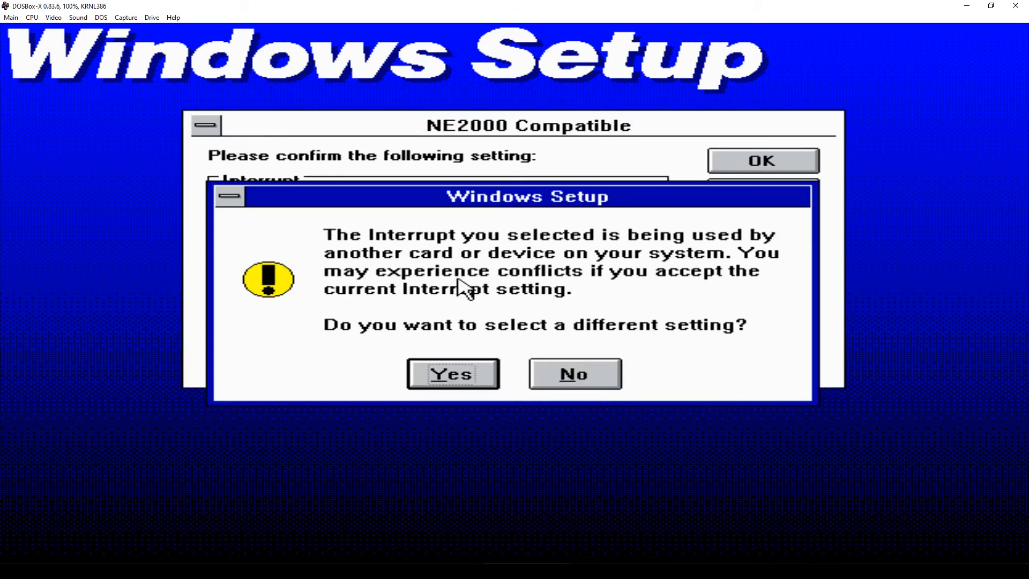
pyautogui.click(563, 375)
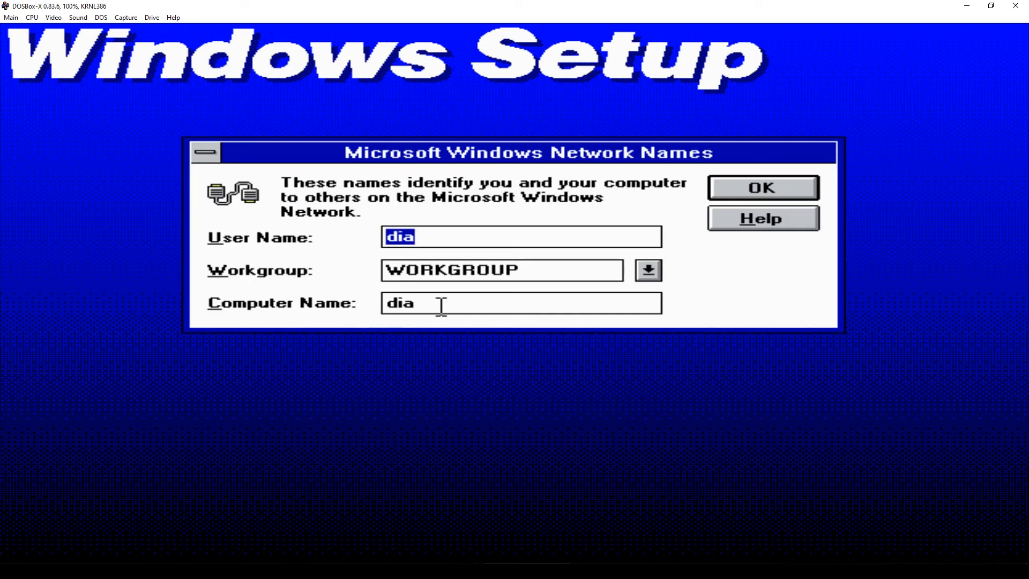
pyautogui.click(745, 192)
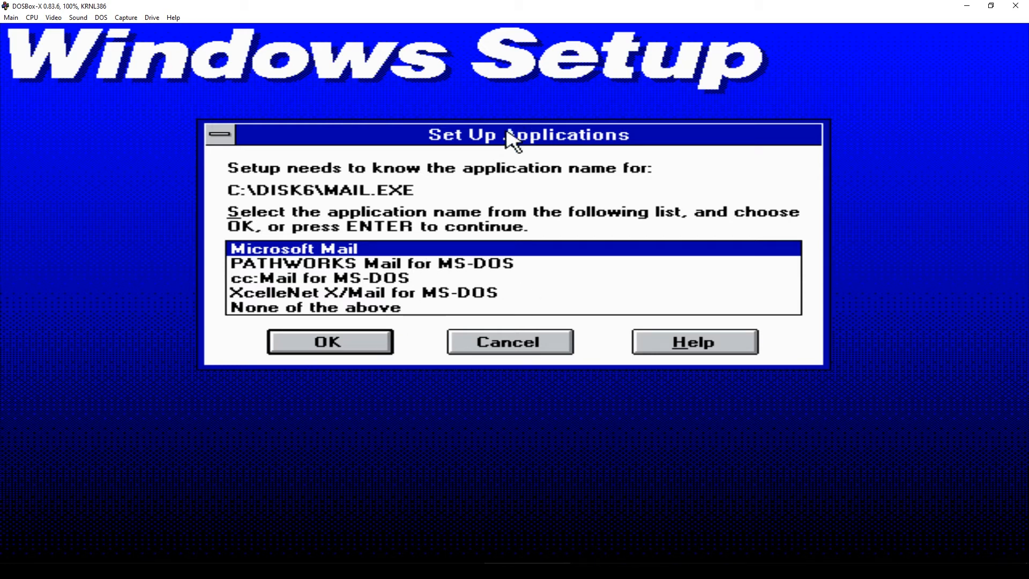
# - Skip naming each detected application (MAIL.EXE through EDIT.COM), skip the tutorial, and return to MS-DOS
pyautogui.click(508, 348)
pyautogui.click(509, 350)
pyautogui.click(512, 351)
pyautogui.click(515, 352)
pyautogui.click(512, 351)
pyautogui.click(513, 351)
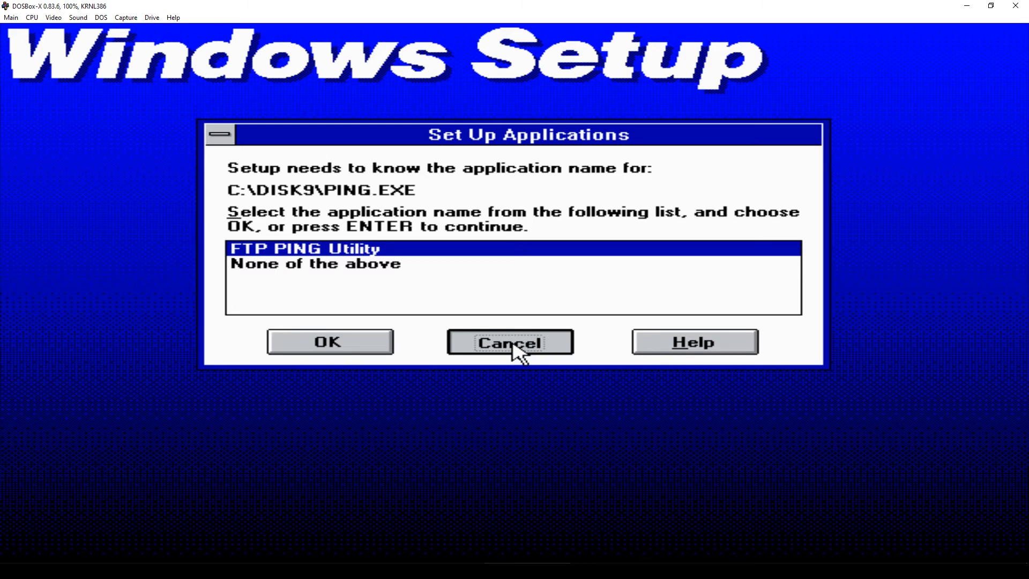
pyautogui.click(513, 345)
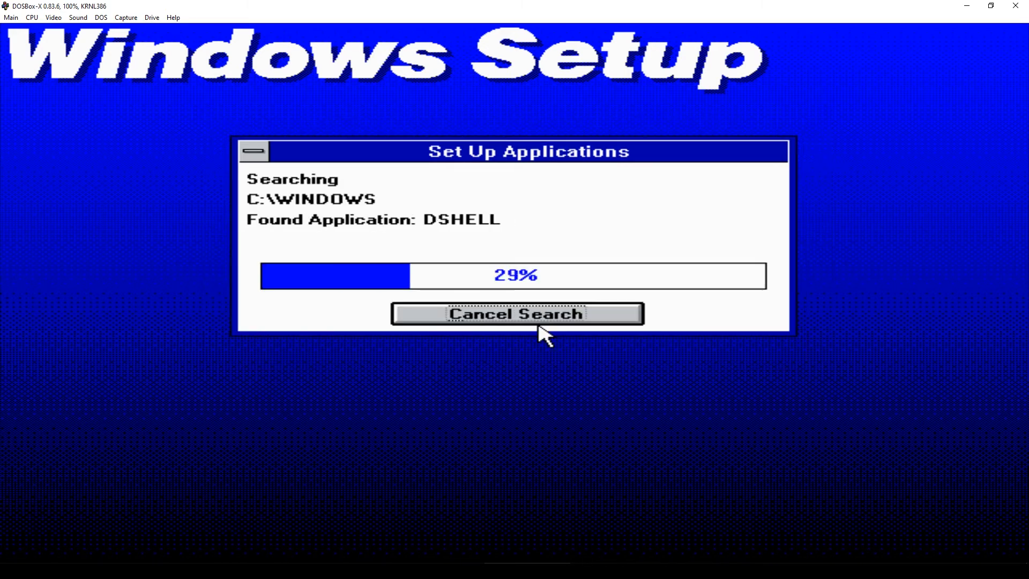
pyautogui.click(491, 346)
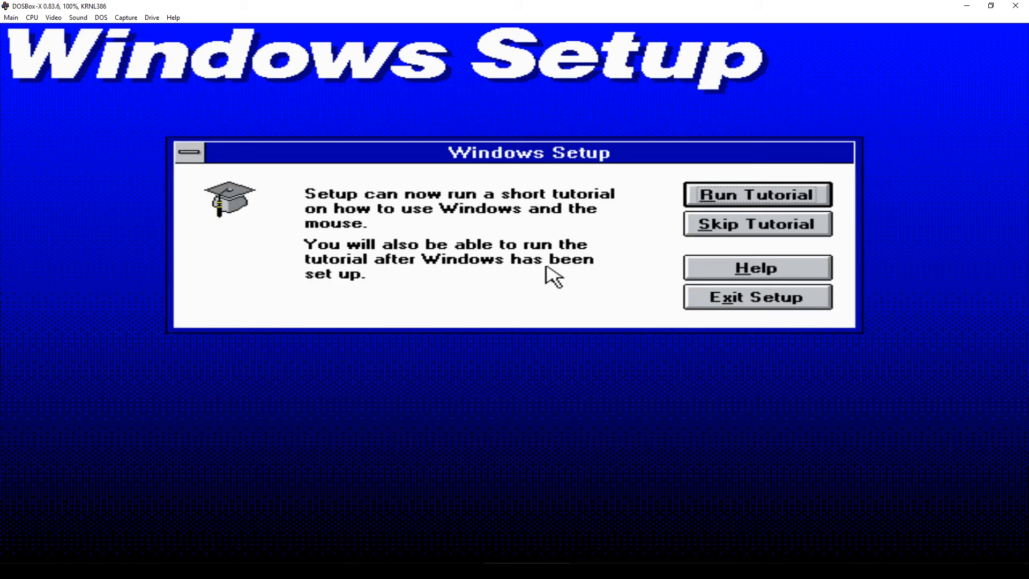
pyautogui.click(730, 229)
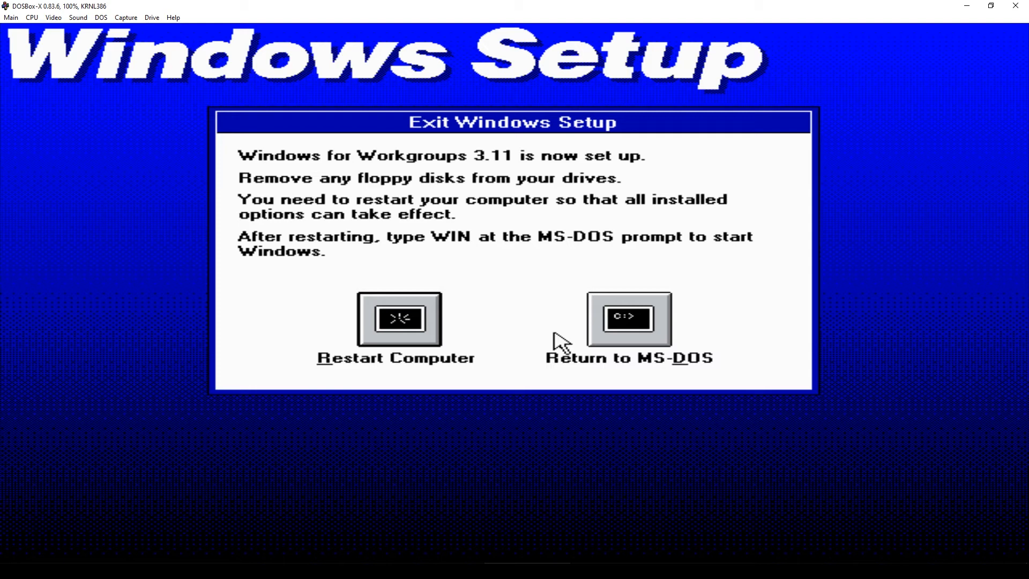
pyautogui.click(644, 331)
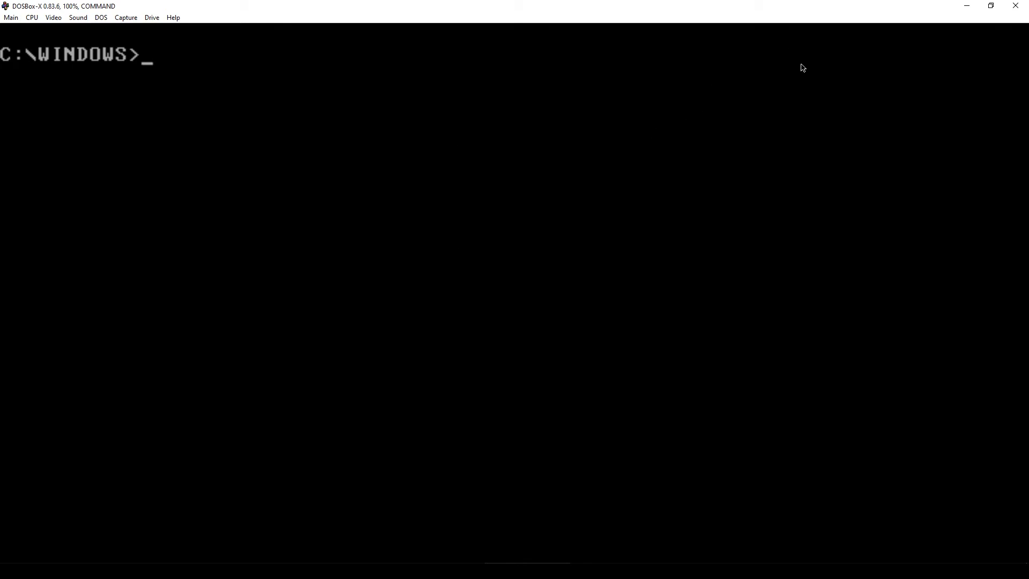
# - Close DOSBox-X, relaunch dosbox-x.exe, then center and maximize the new window
pyautogui.click(1016, 11)
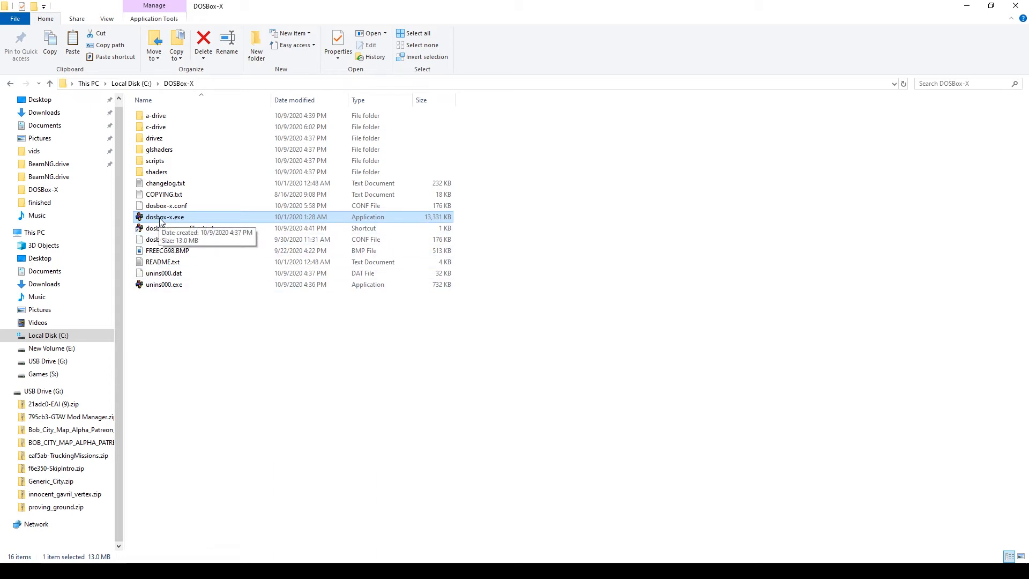
pyautogui.doubleClick(150, 217)
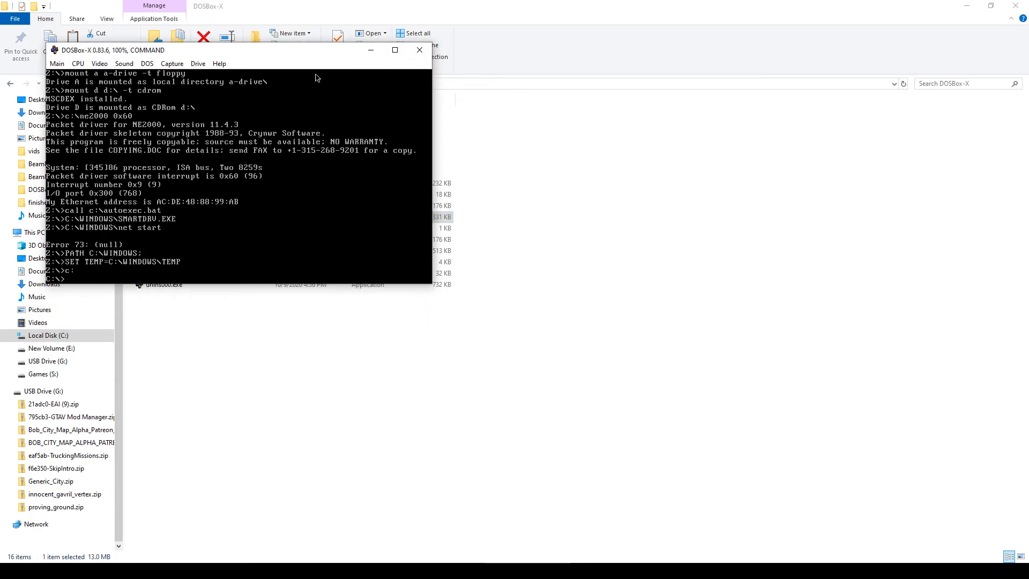
pyautogui.moveTo(312, 56); pyautogui.dragTo(537, 151)
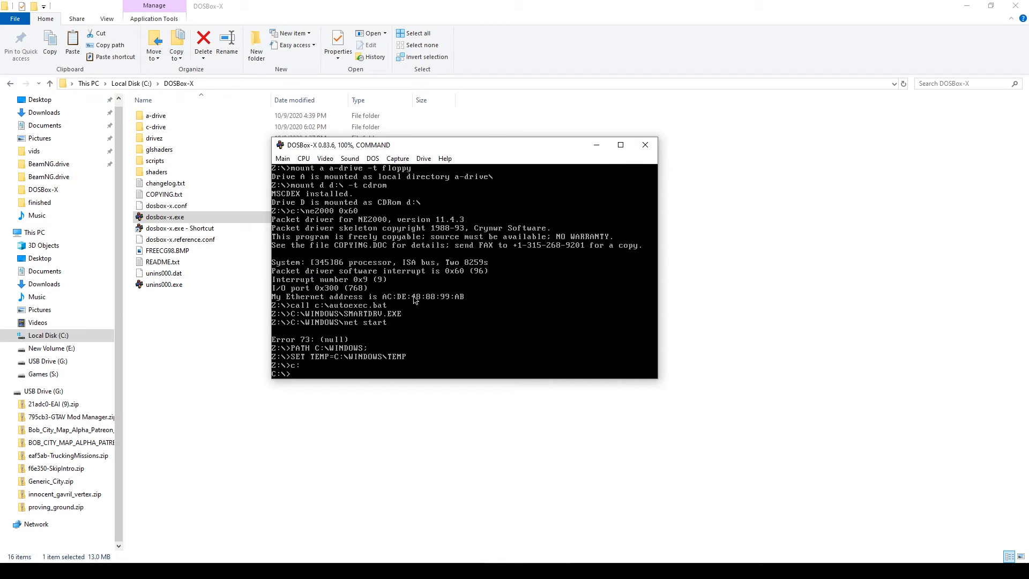
pyautogui.click(621, 144)
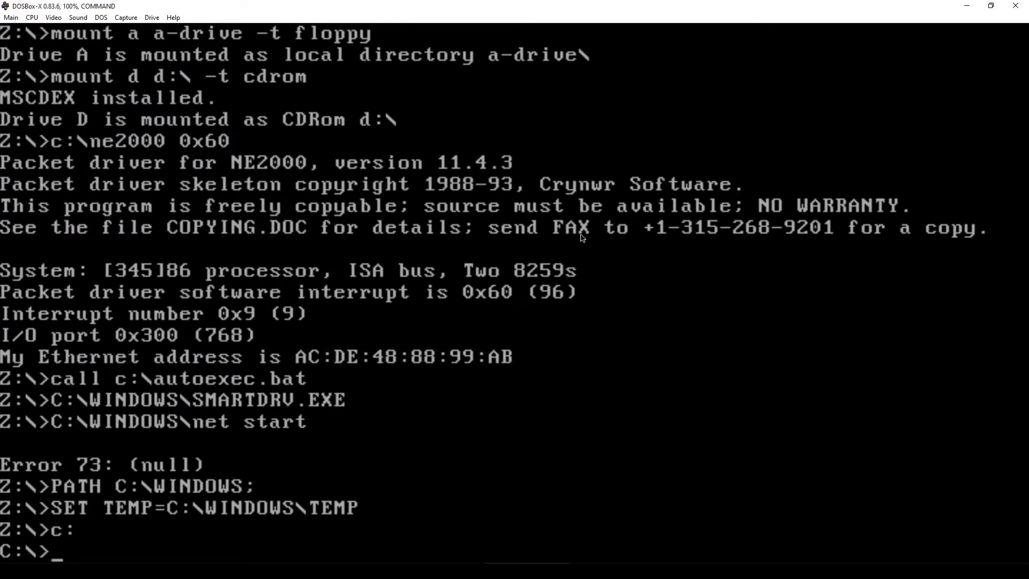
# - Start Windows with win and dismiss the network error message
pyautogui.write('win')
pyautogui.press('Return')
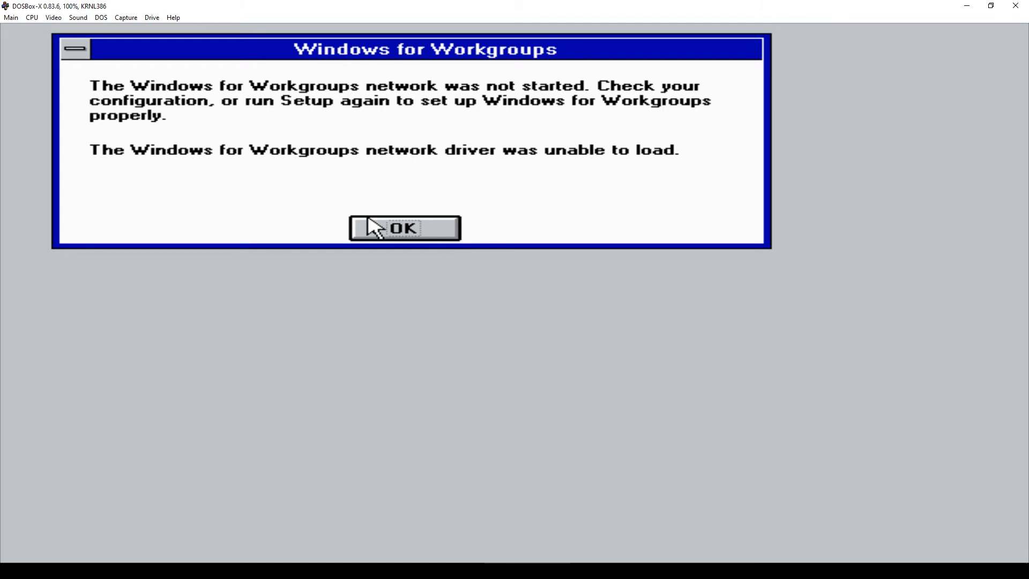
pyautogui.click(428, 230)
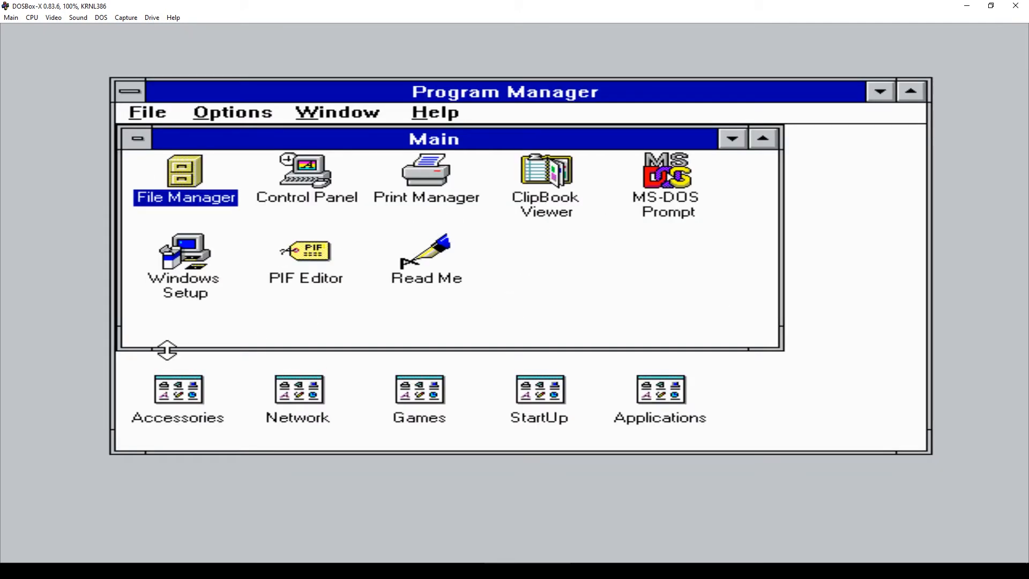
# - Select the PIF Editor, Windows Setup, Control Panel and File Manager icons in the Main group
pyautogui.click(330, 269)
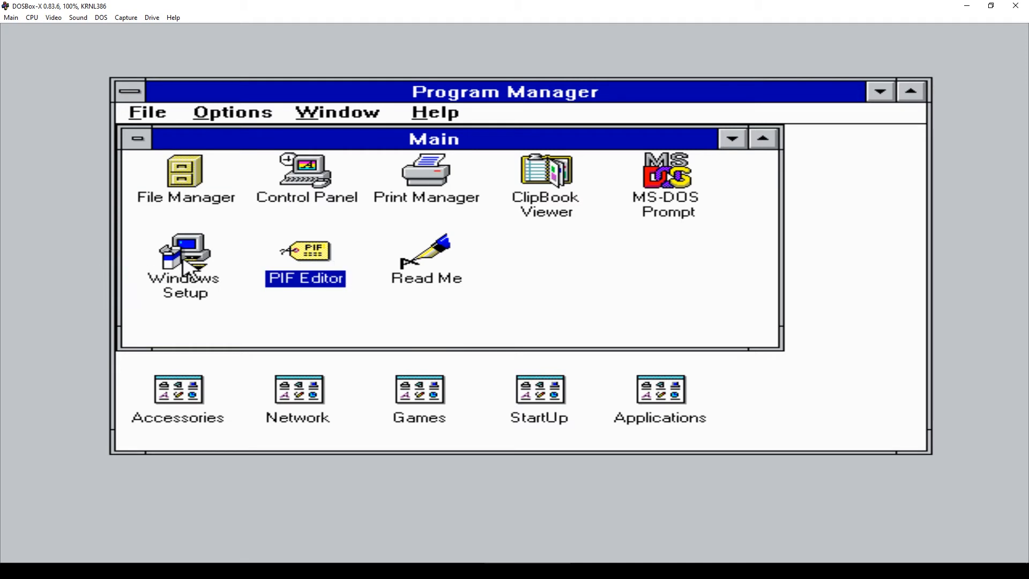
pyautogui.click(160, 274)
pyautogui.click(315, 265)
pyautogui.click(318, 177)
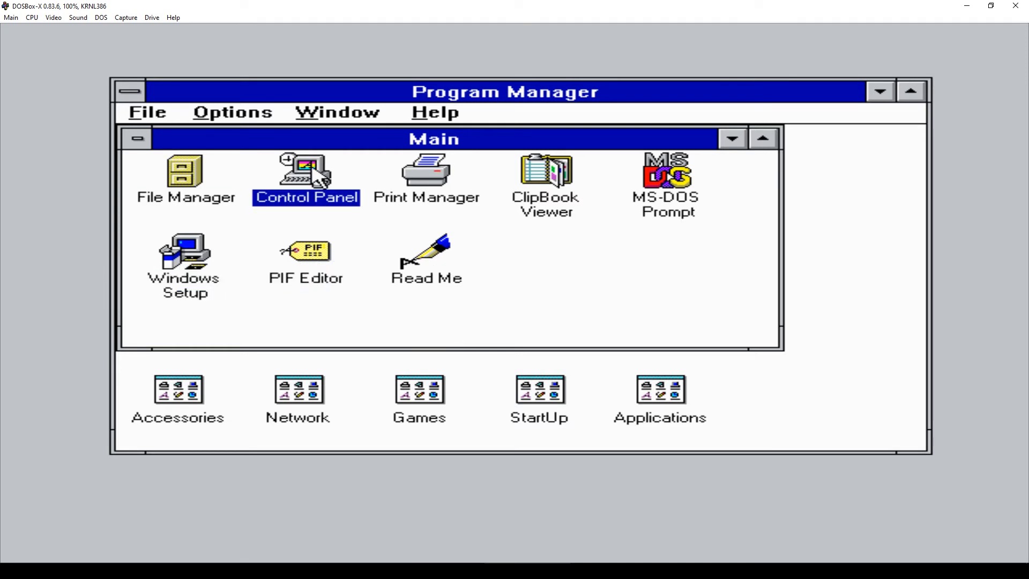
pyautogui.click(182, 183)
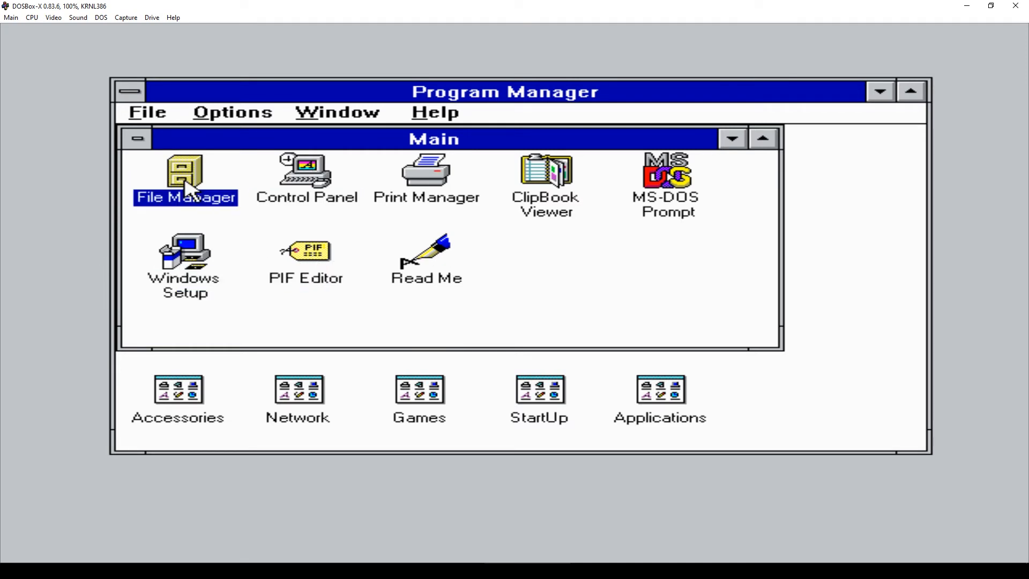
# - In Windows Setup, change the display to a manufacturer-disk driver located at C:\S3
pyautogui.doubleClick(191, 260)
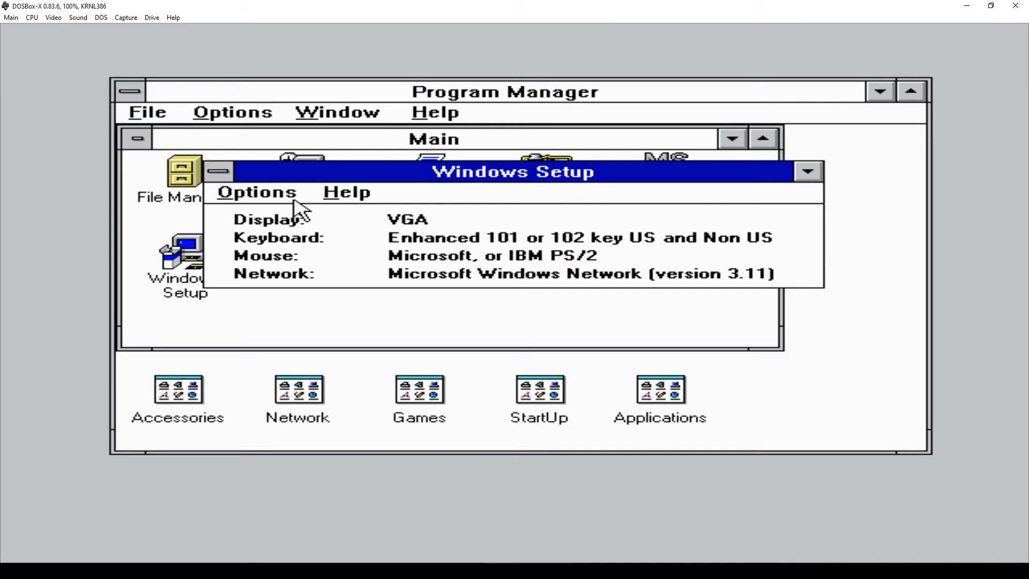
pyautogui.click(257, 192)
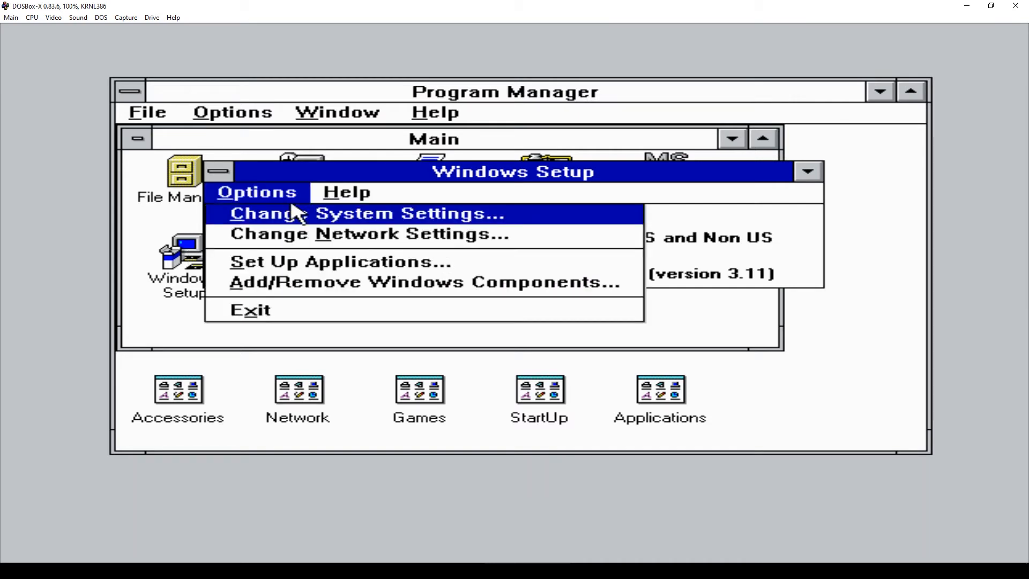
pyautogui.click(361, 222)
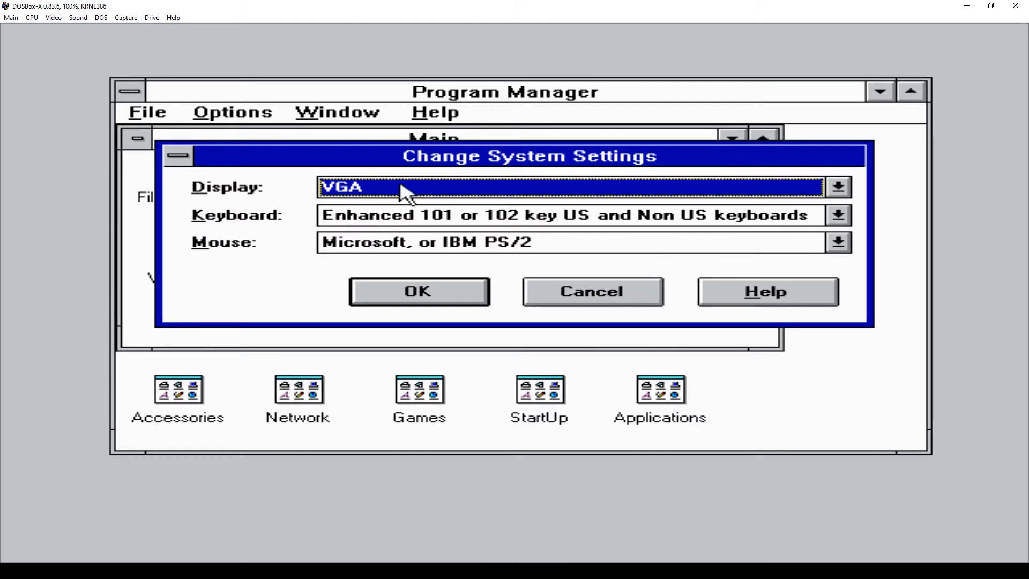
pyautogui.click(835, 193)
pyautogui.click(835, 244)
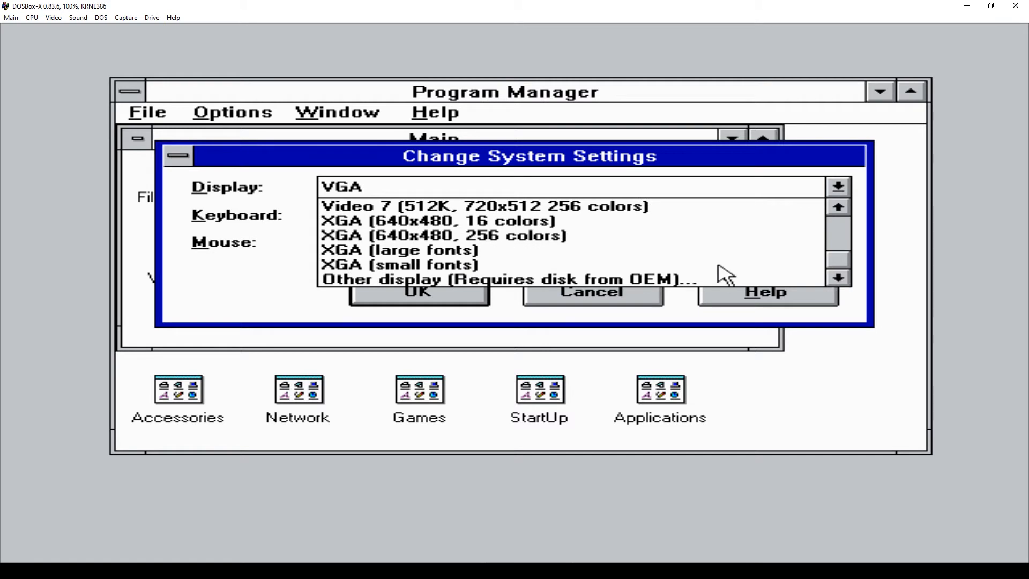
pyautogui.click(504, 279)
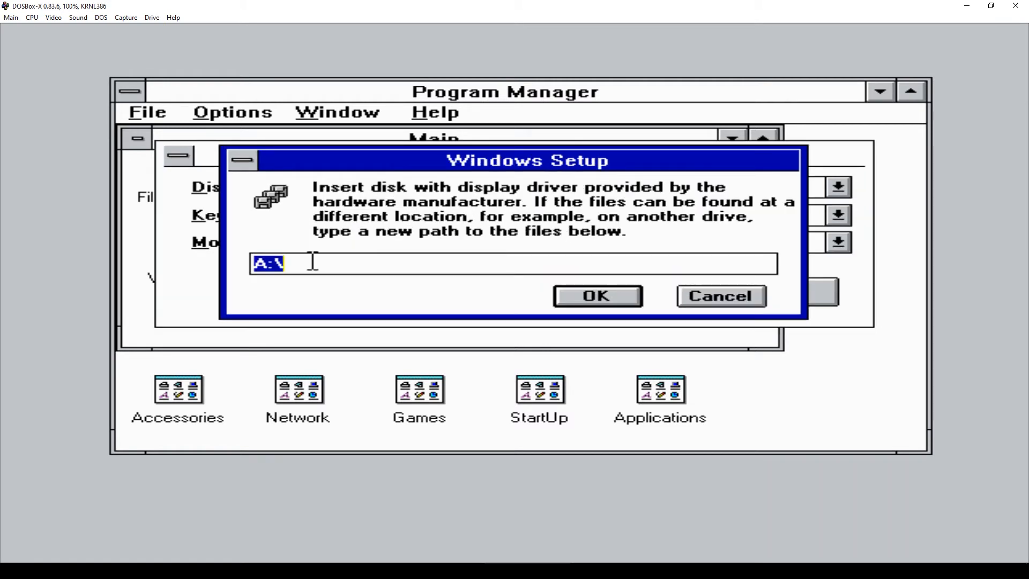
pyautogui.write('C:\\')
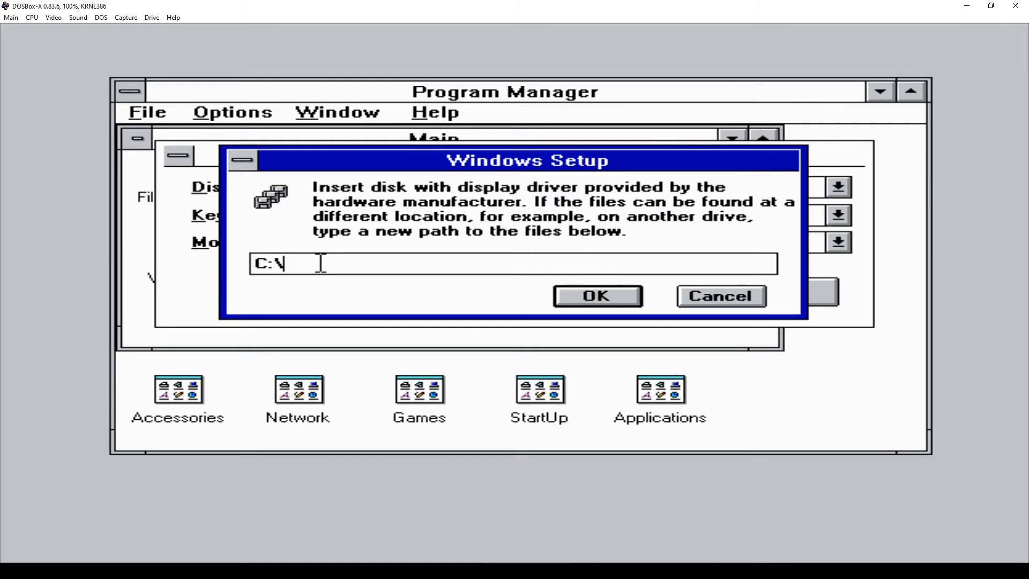
pyautogui.write('S3')
pyautogui.click(595, 300)
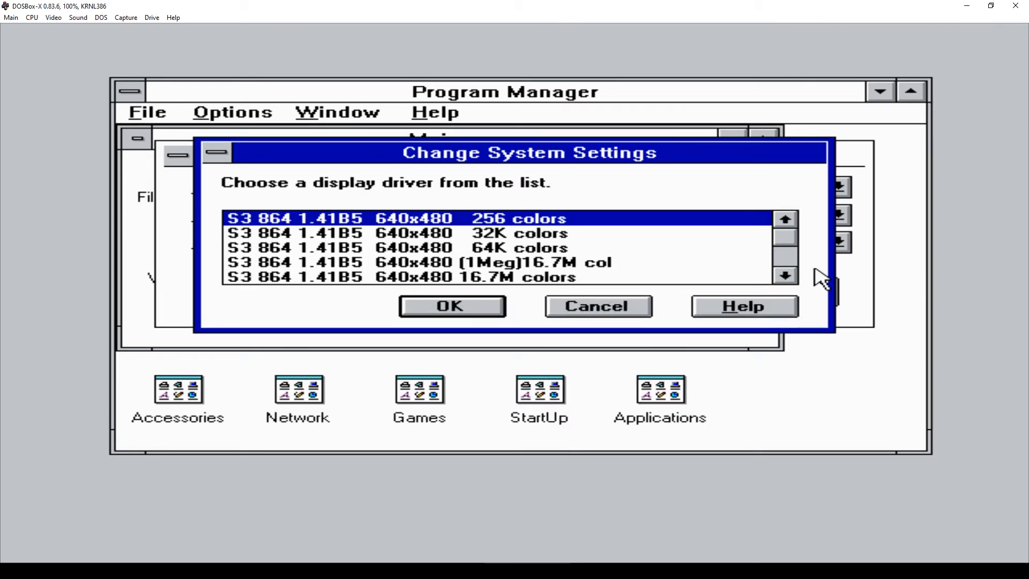
# - Choose the S3 1024x768 64K colors SF driver from the list
pyautogui.click(790, 278)
pyautogui.click(791, 277)
pyautogui.click(791, 277)
pyautogui.click(790, 277)
pyautogui.click(791, 277)
pyautogui.click(791, 277)
pyautogui.click(790, 277)
pyautogui.moveTo(792, 278); pyautogui.dragTo(792, 287)
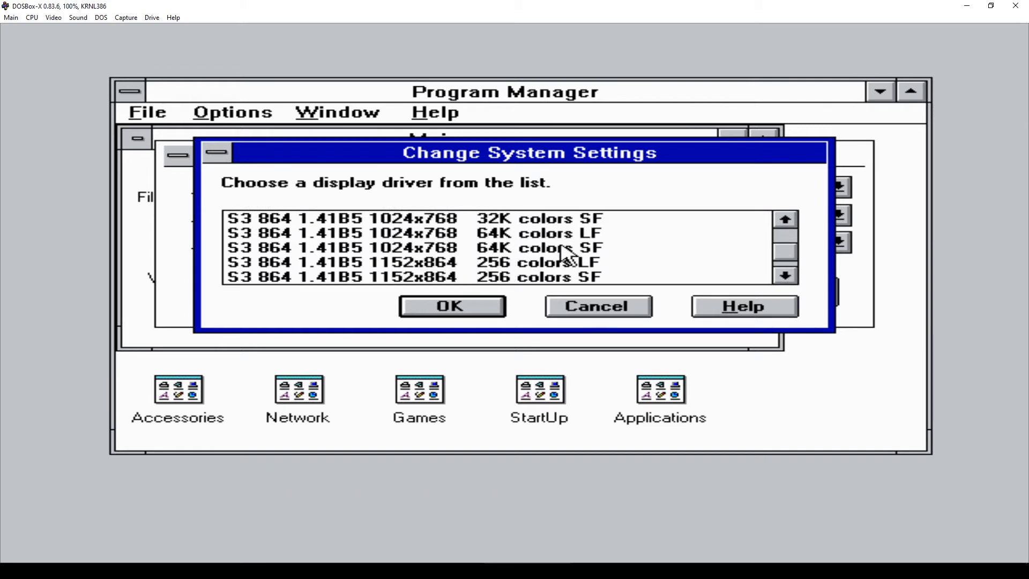
pyautogui.click(578, 249)
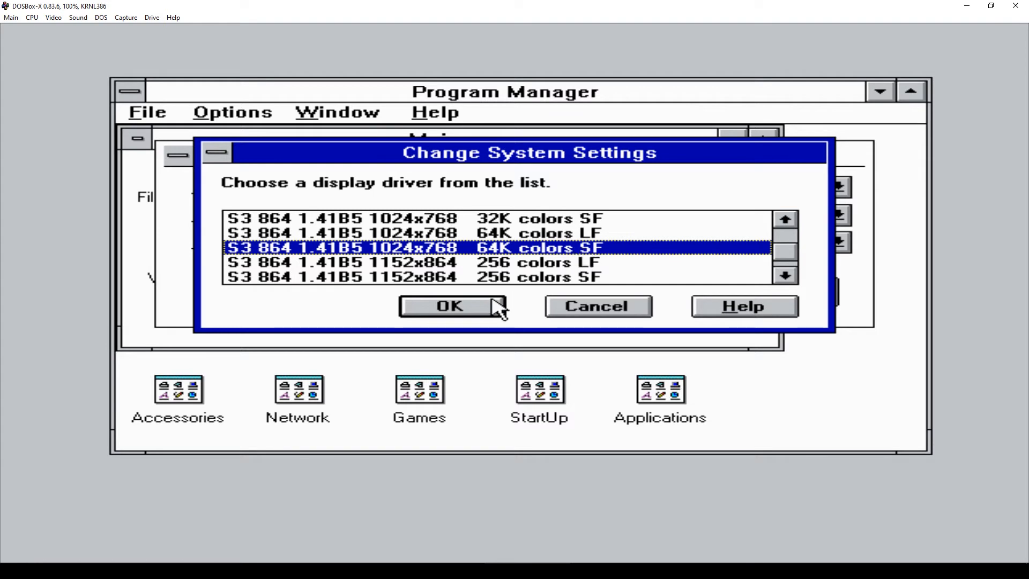
pyautogui.click(449, 308)
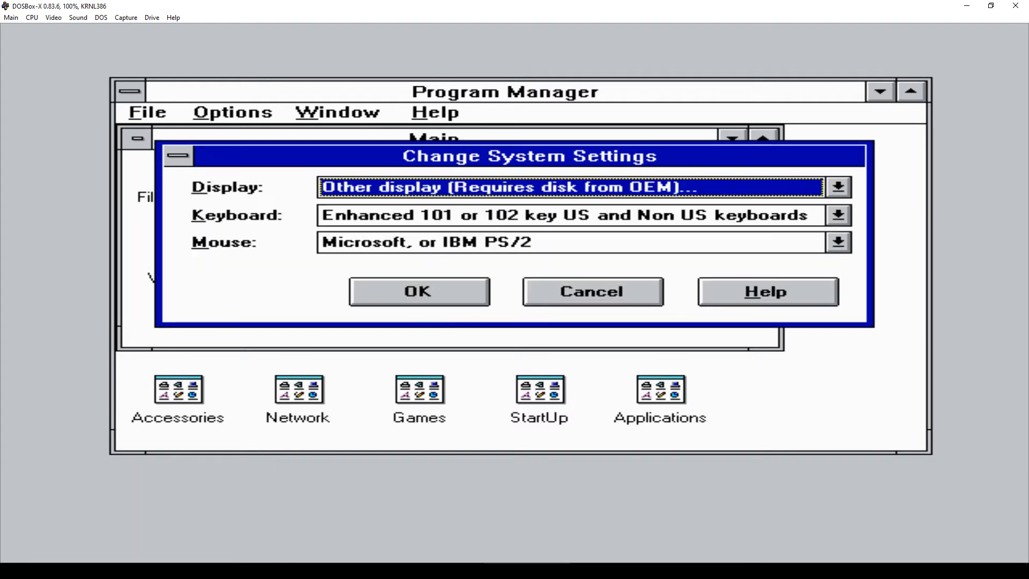
# - Apply and confirm the S3 1024x768 display setting, then close Windows Setup
pyautogui.click(434, 295)
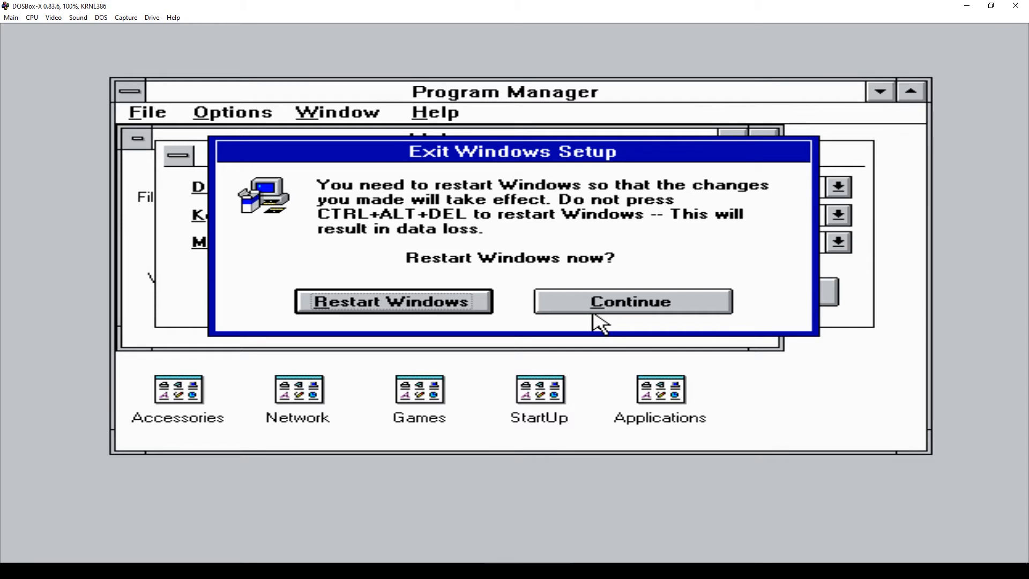
pyautogui.click(664, 303)
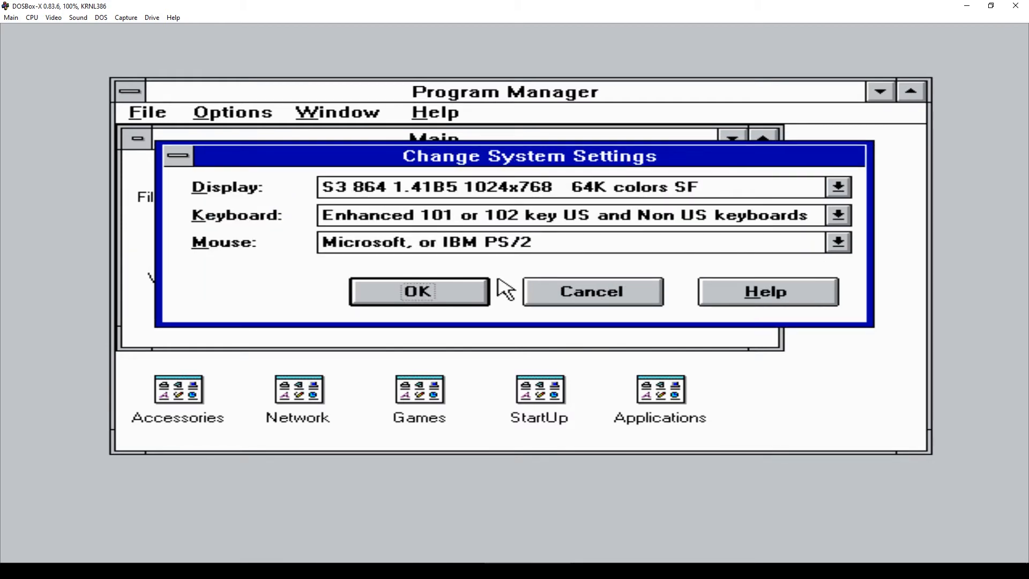
pyautogui.click(441, 293)
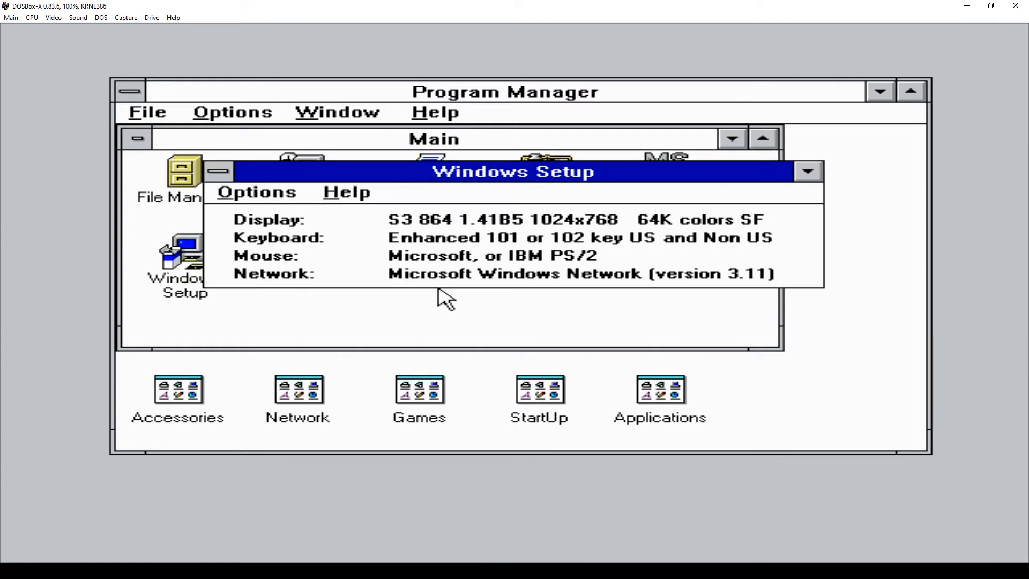
pyautogui.doubleClick(217, 170)
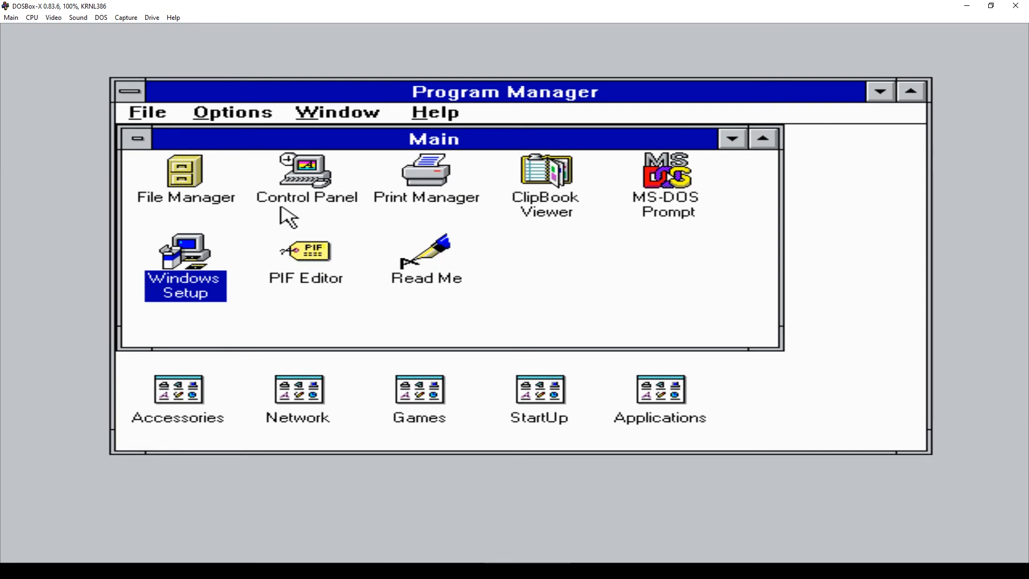
# - From Control Panel's Drivers list, add the Creative Labs Sound Blaster 1.5 driver from c:\wfw311
pyautogui.doubleClick(302, 178)
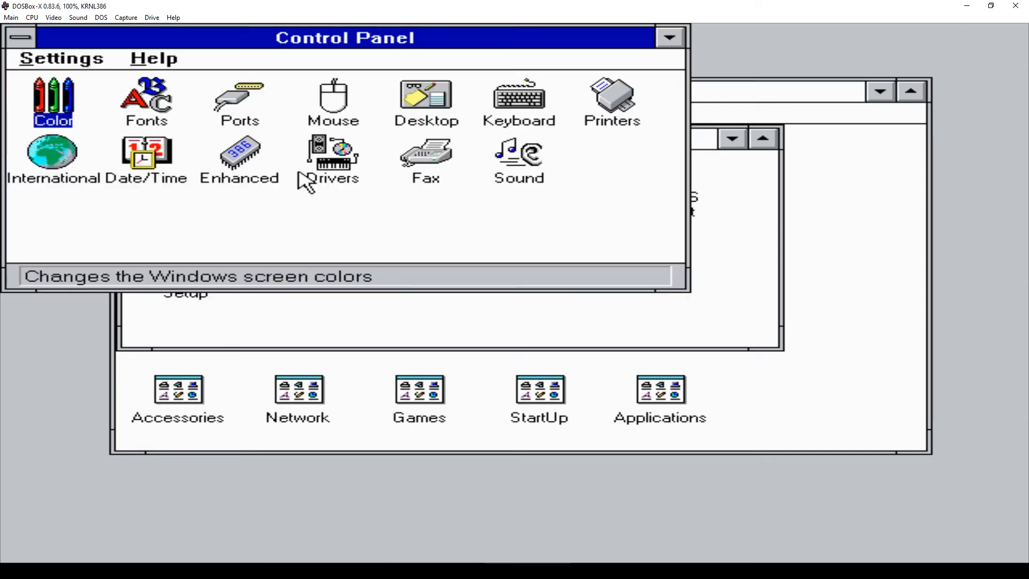
pyautogui.doubleClick(343, 169)
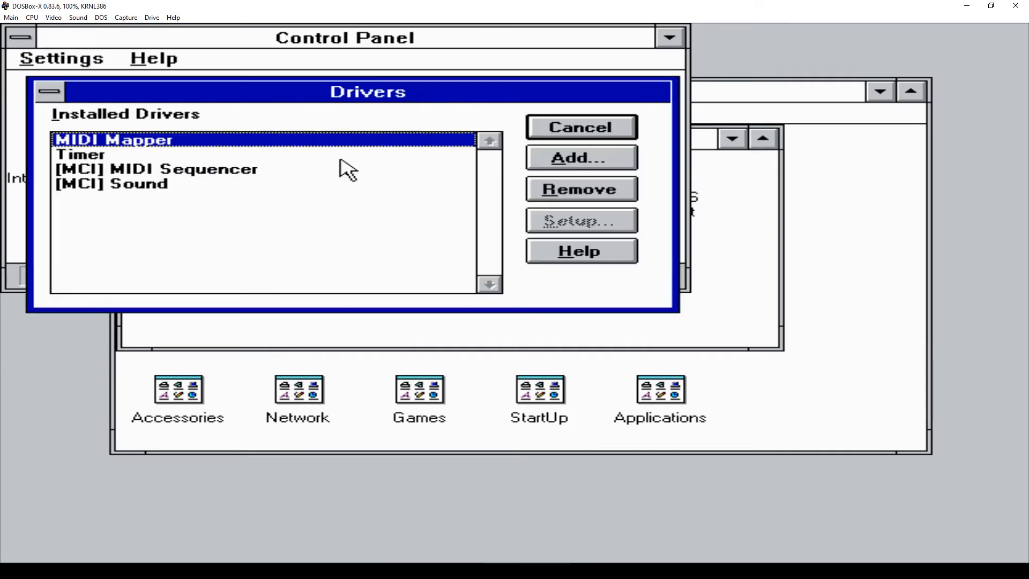
pyautogui.click(588, 160)
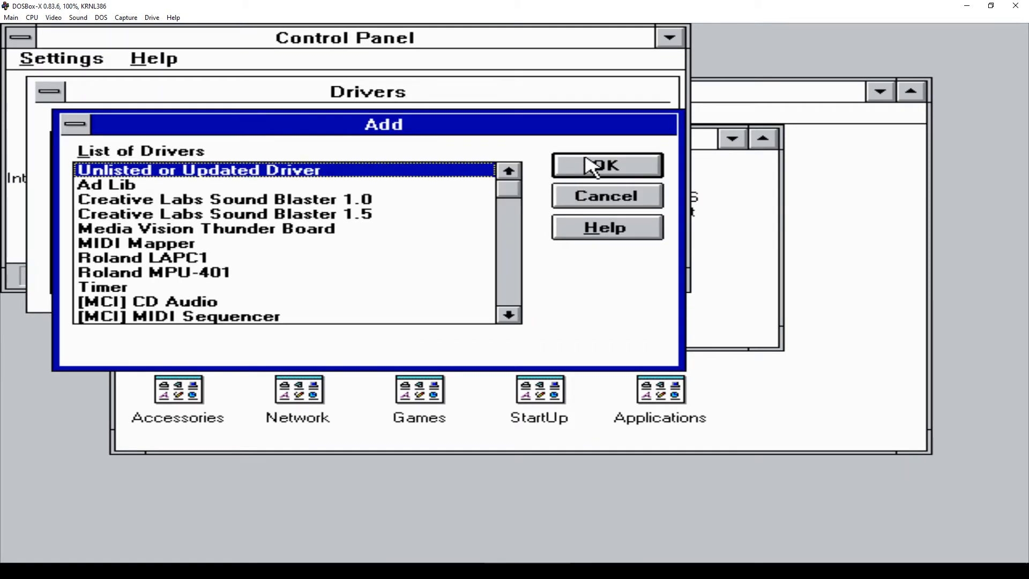
pyautogui.click(362, 215)
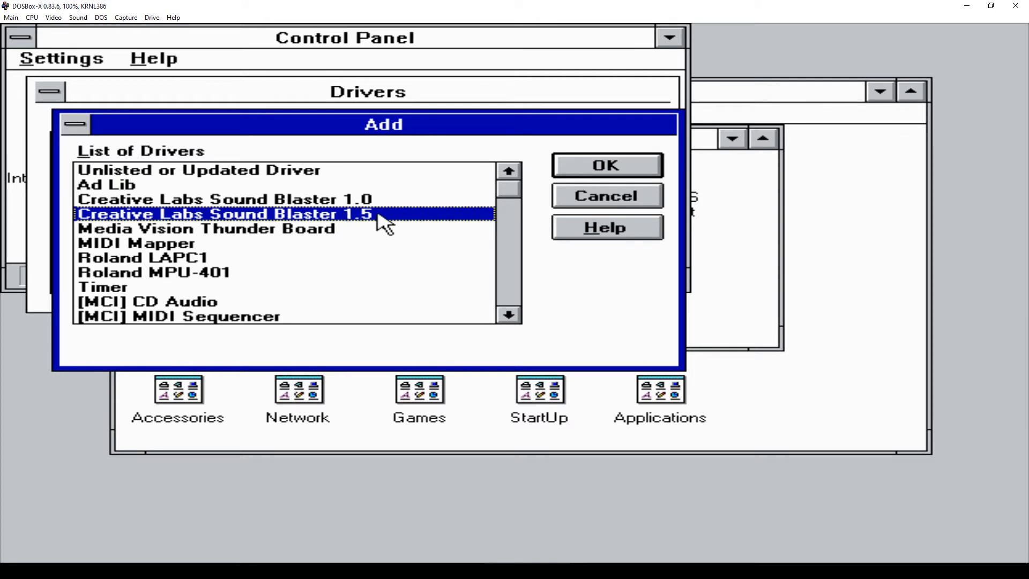
pyautogui.click(608, 171)
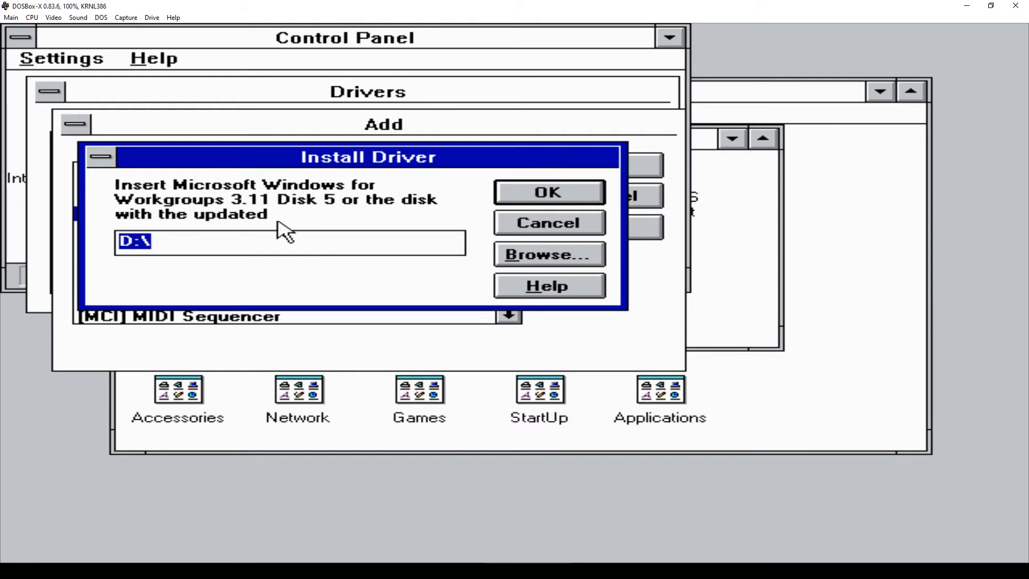
pyautogui.write('c')
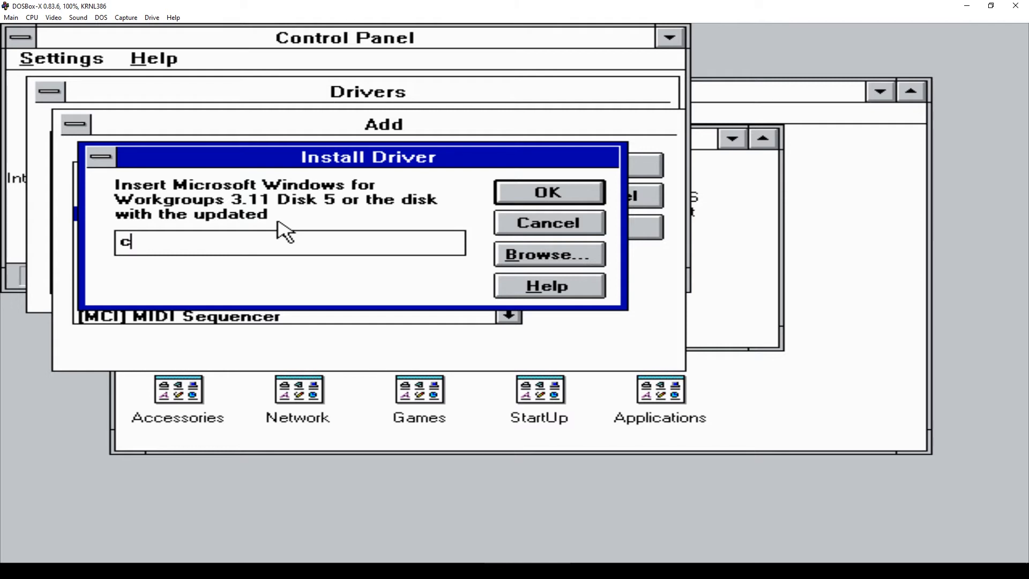
pyautogui.write(':\\wfw311')
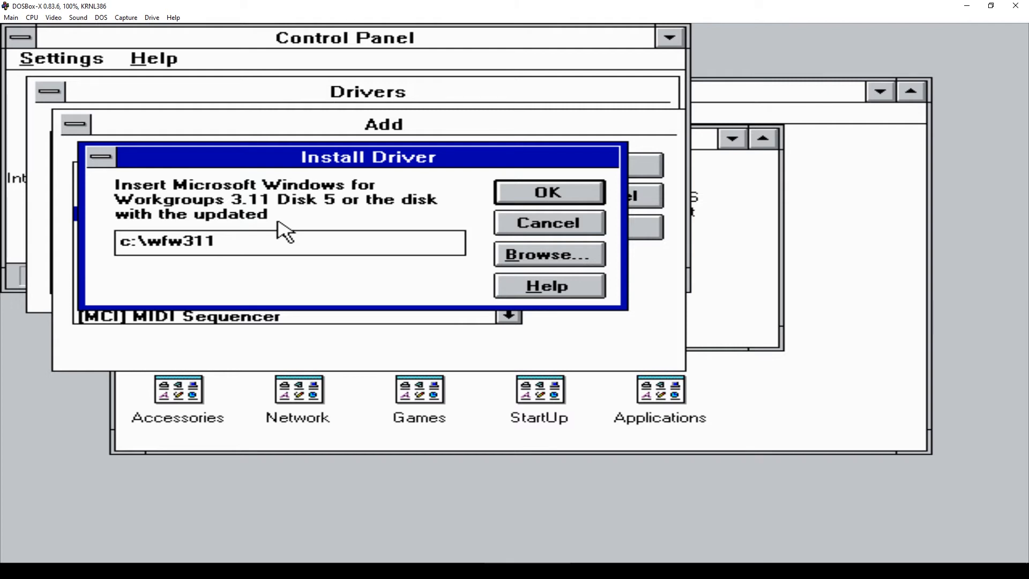
pyautogui.press('Return')
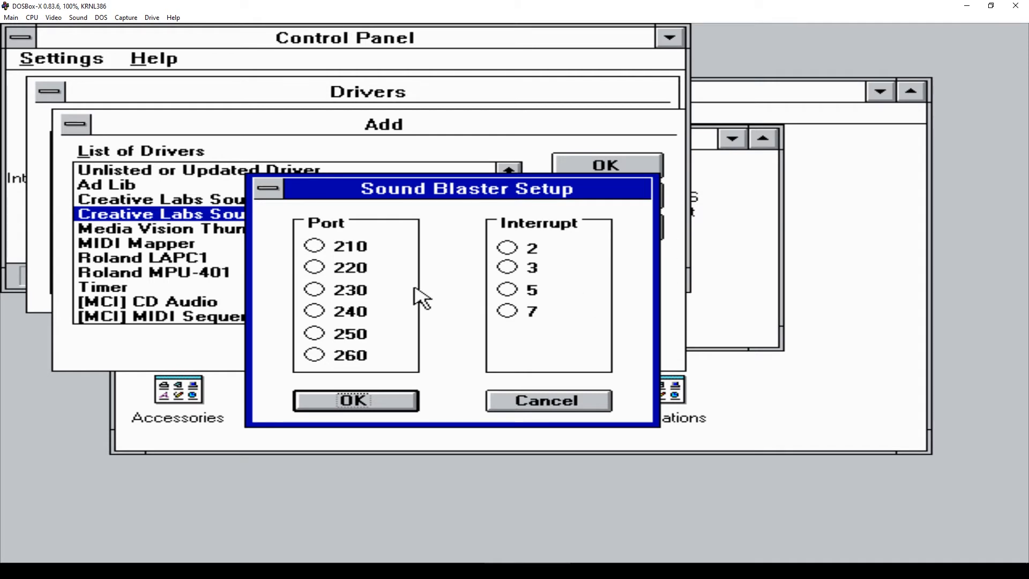
# - Set the Sound Blaster to port 220 and interrupt 7, postponing the Windows restart
pyautogui.click(341, 272)
pyautogui.click(537, 314)
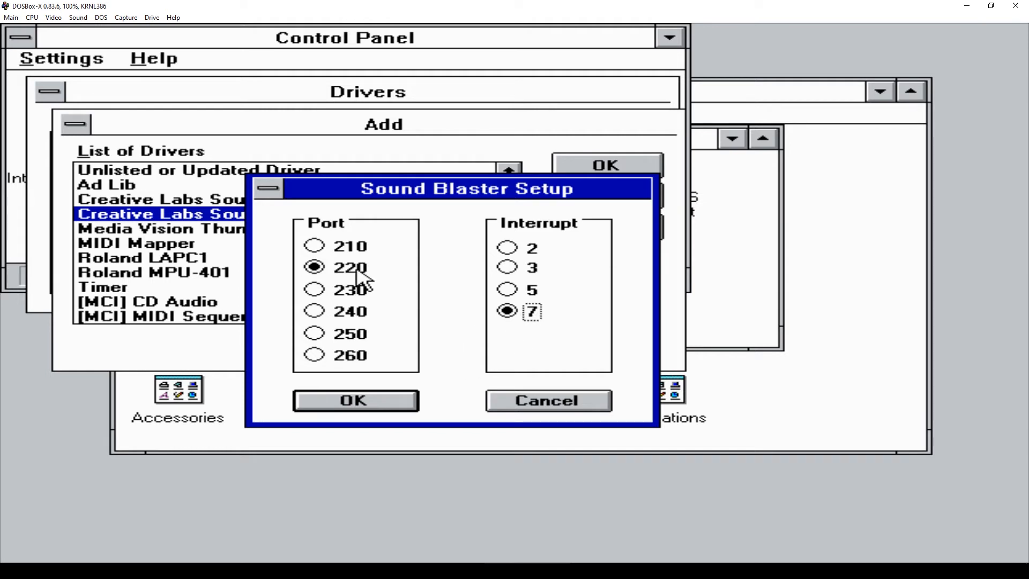
pyautogui.click(374, 405)
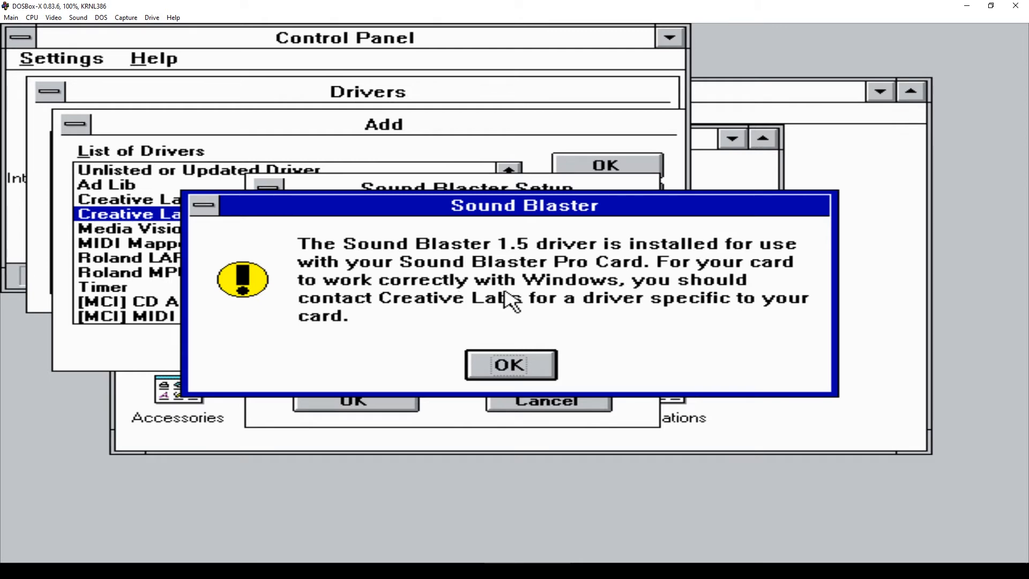
pyautogui.click(512, 367)
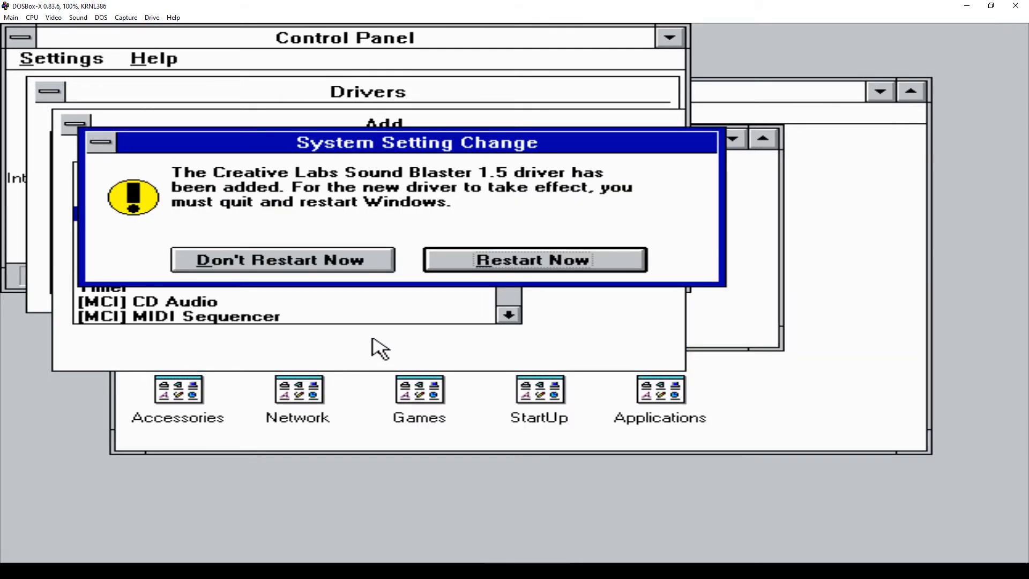
pyautogui.click(364, 263)
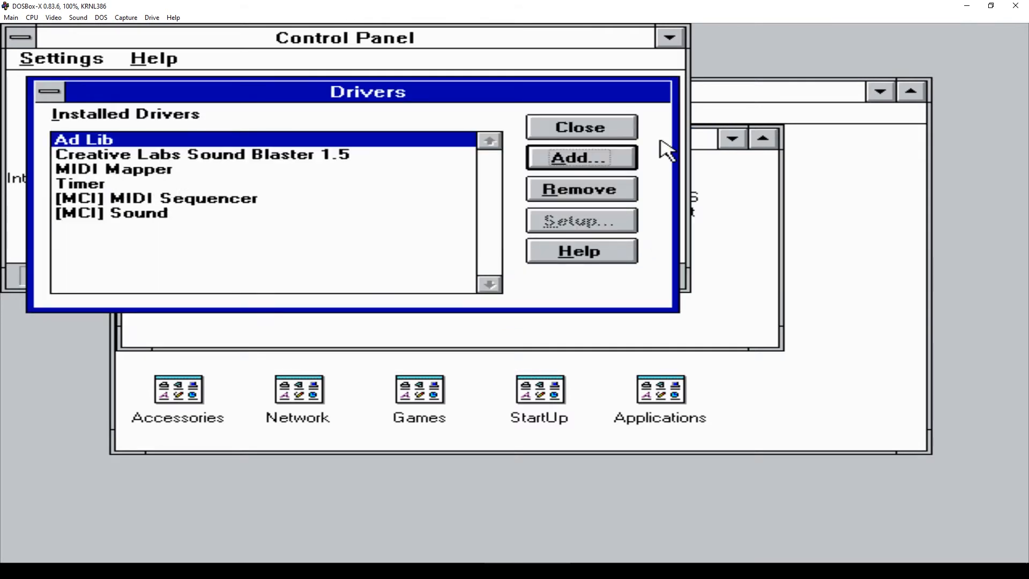
pyautogui.click(628, 136)
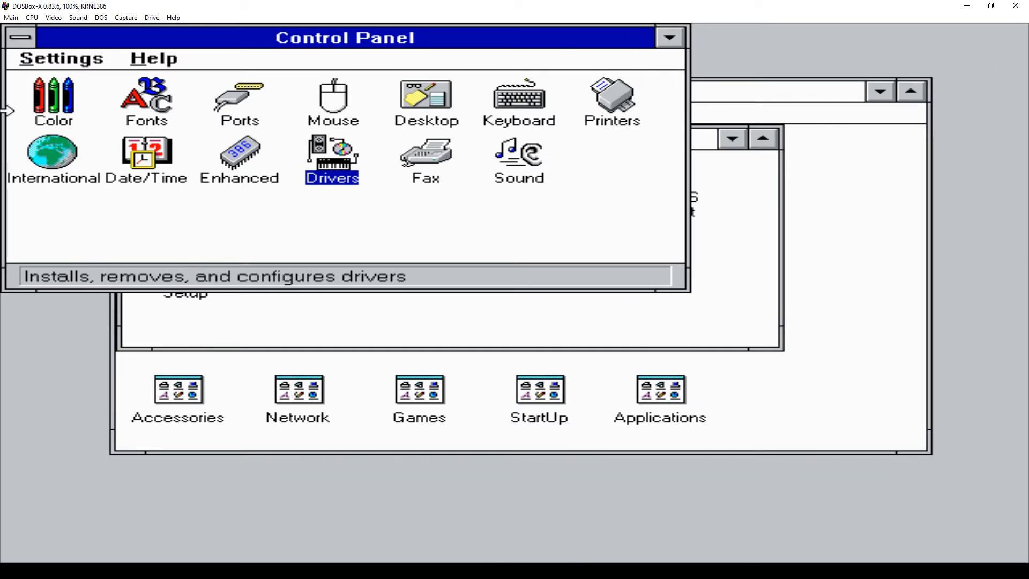
# - Close Control Panel and exit Windows back to the DOS prompt
pyautogui.doubleClick(23, 39)
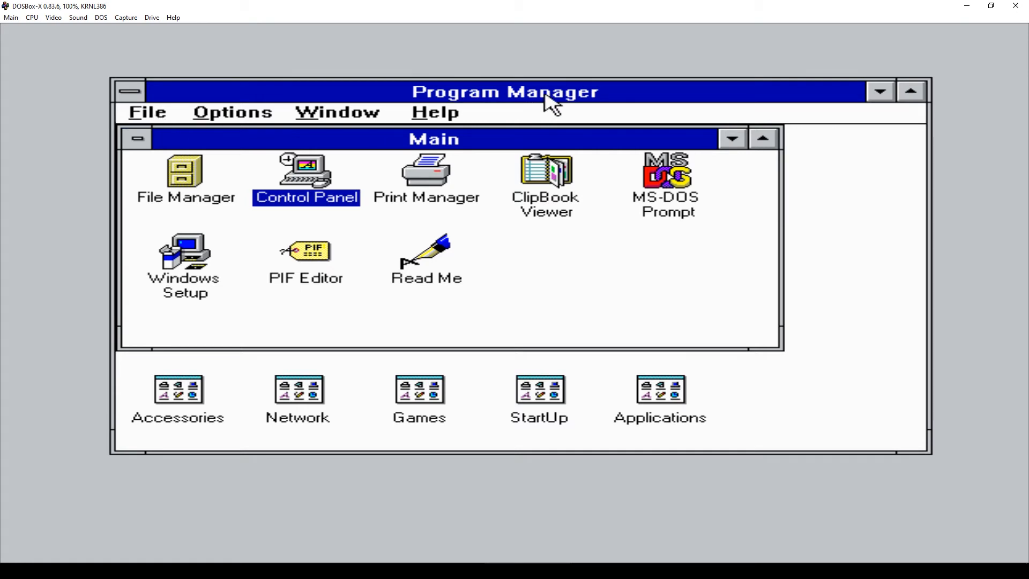
pyautogui.click(148, 114)
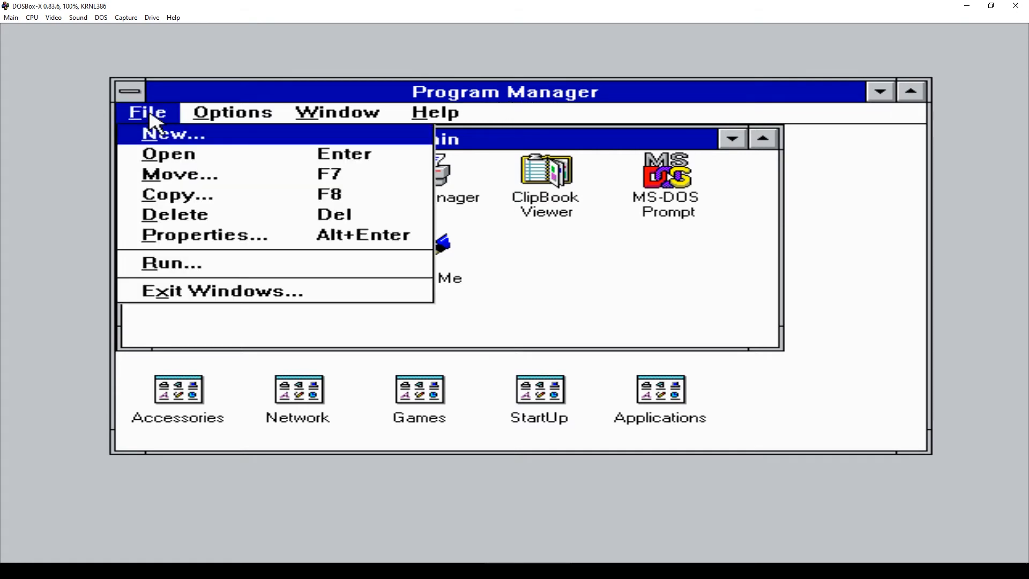
pyautogui.click(181, 292)
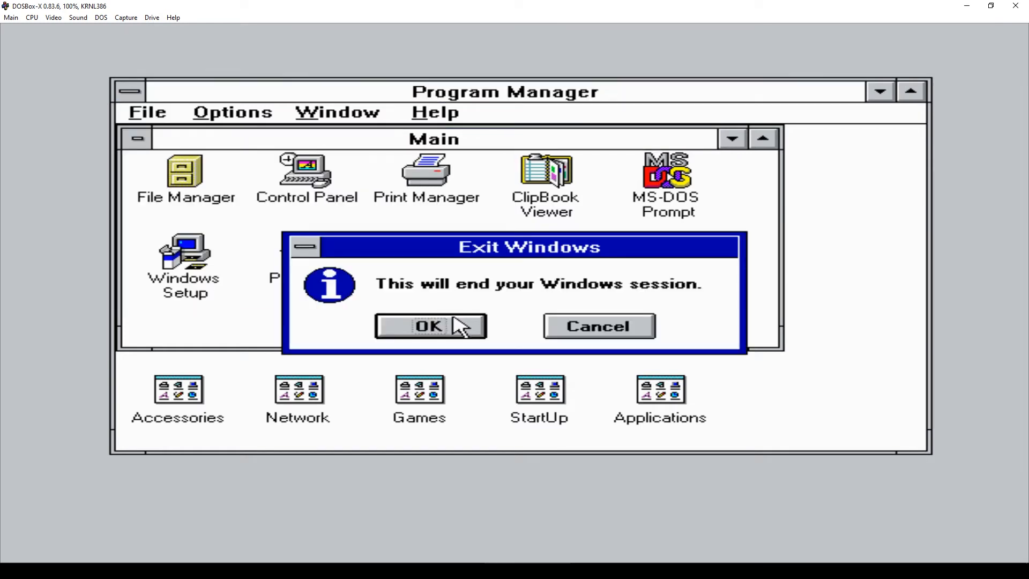
pyautogui.click(457, 324)
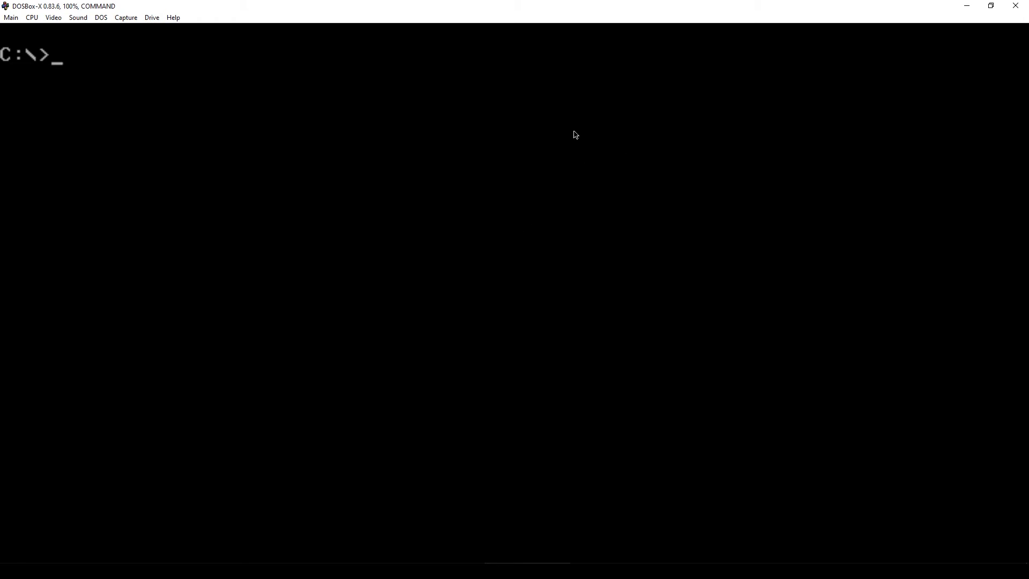
# - Close DOSBox-X and relaunch dosbox-x.exe from File Explorer in a full-screen window
pyautogui.click(1013, 6)
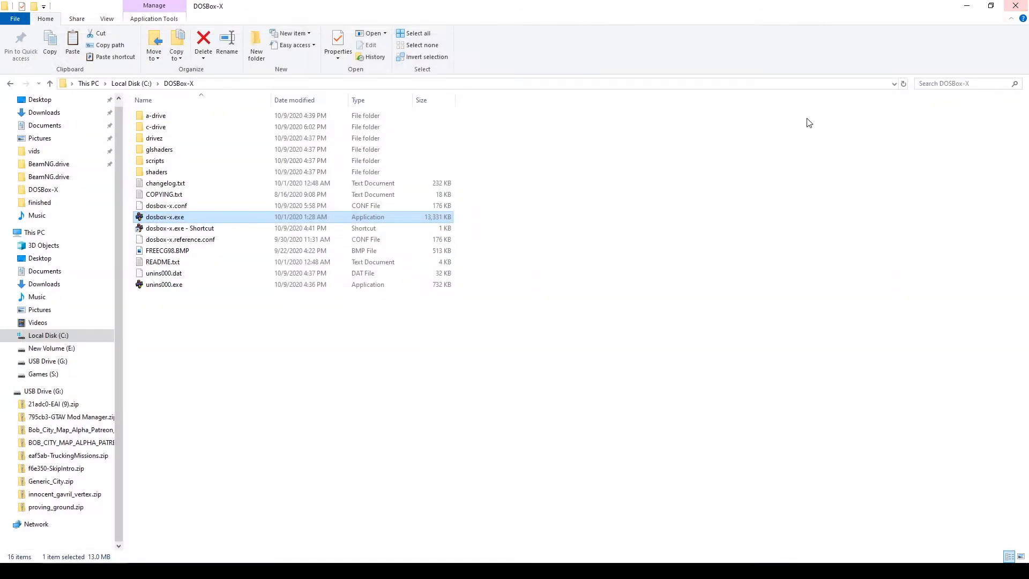
pyautogui.doubleClick(153, 219)
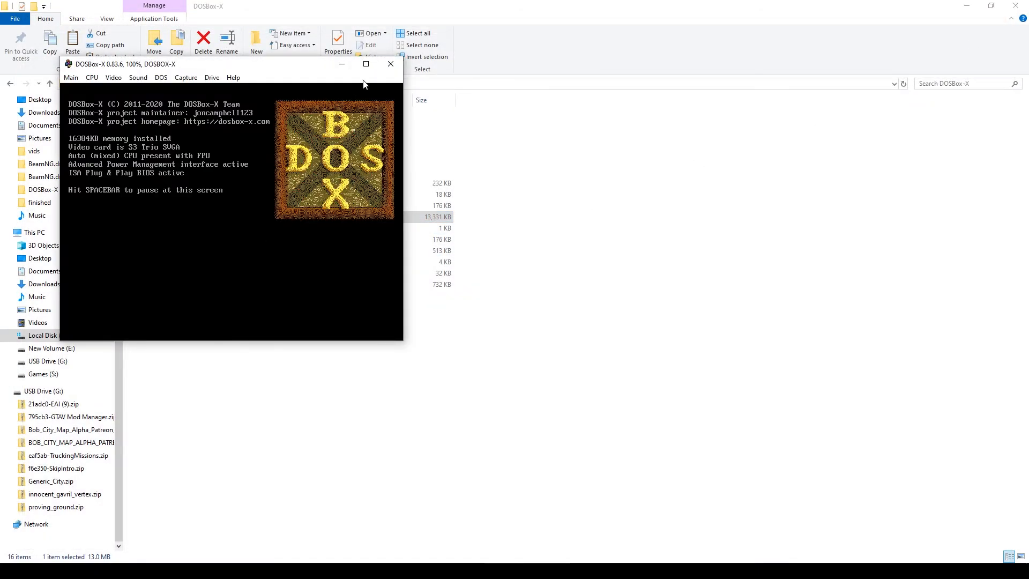
pyautogui.click(411, 63)
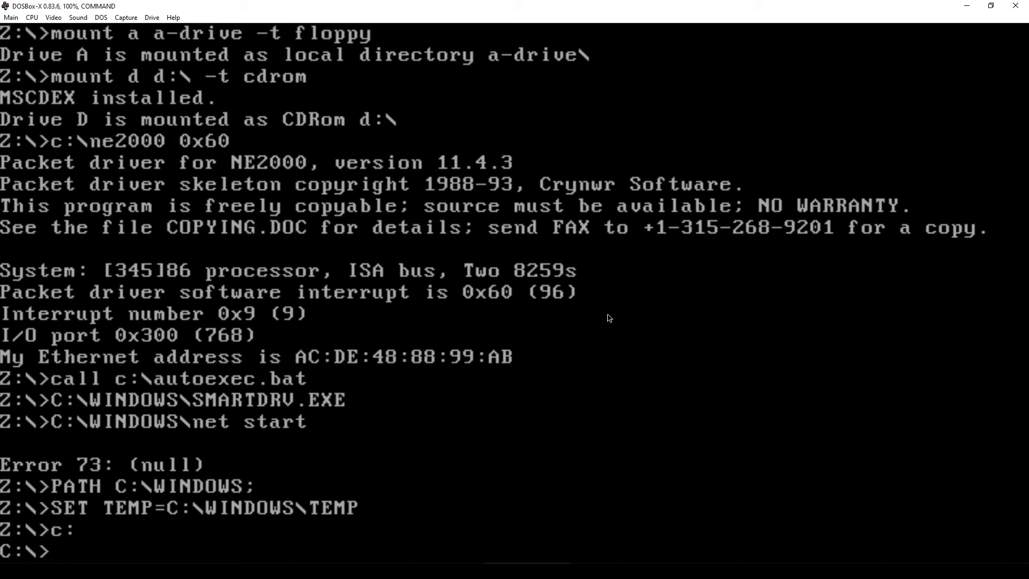
# - Run win at the C:\> prompt to launch Windows for Workgroups
pyautogui.write('win')
pyautogui.press('Return')
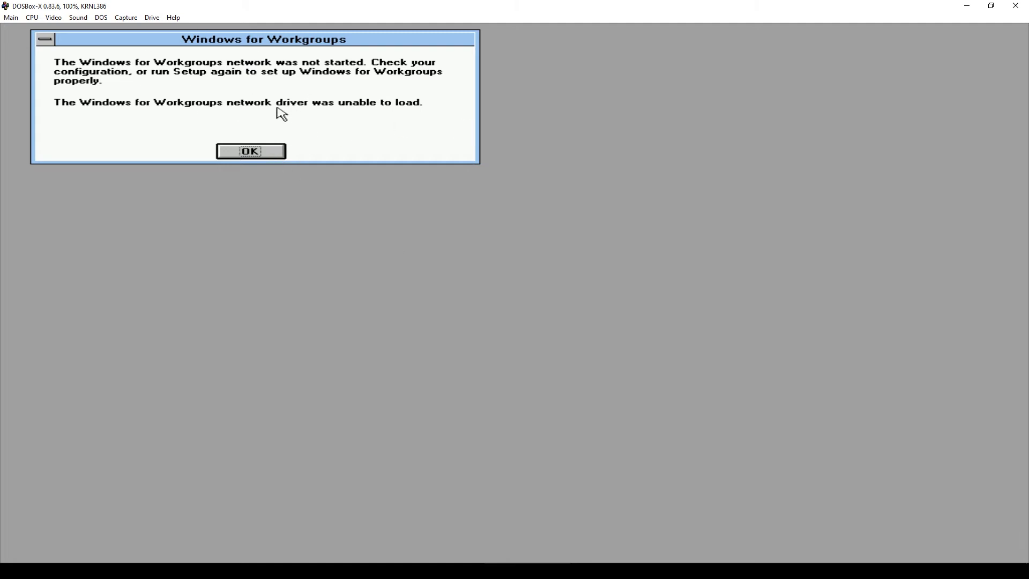
# - Dismiss the network driver error and open File Manager from the Main group
pyautogui.click(271, 153)
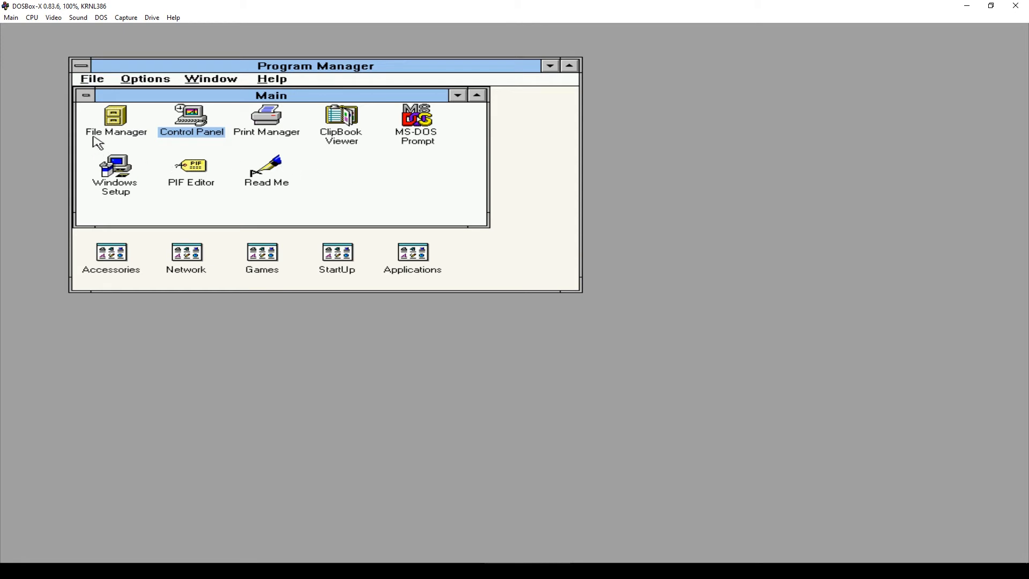
pyautogui.doubleClick(119, 124)
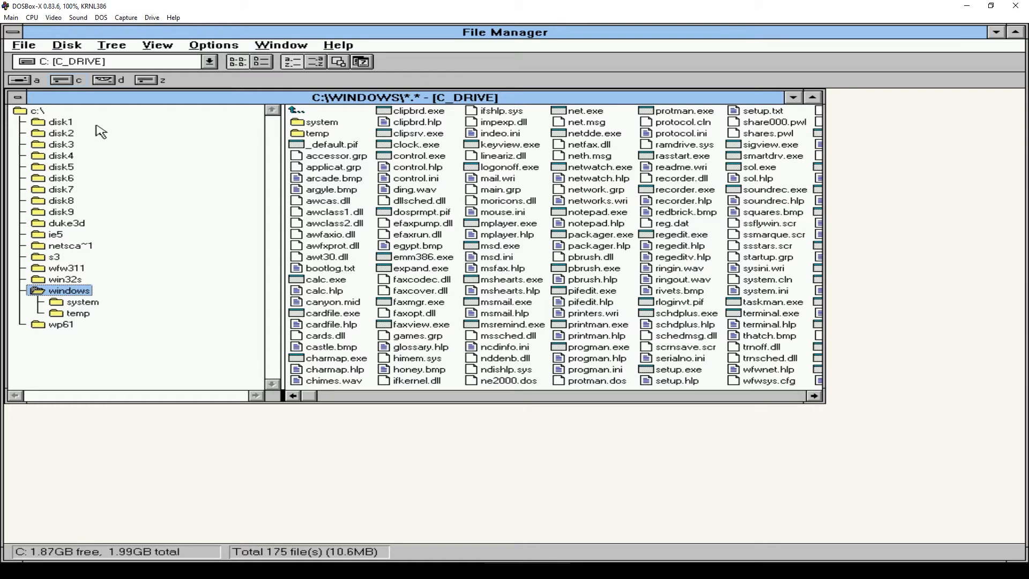
# - Open the disk1 folder on drive C in File Manager and run its setup.exe
pyautogui.click(61, 123)
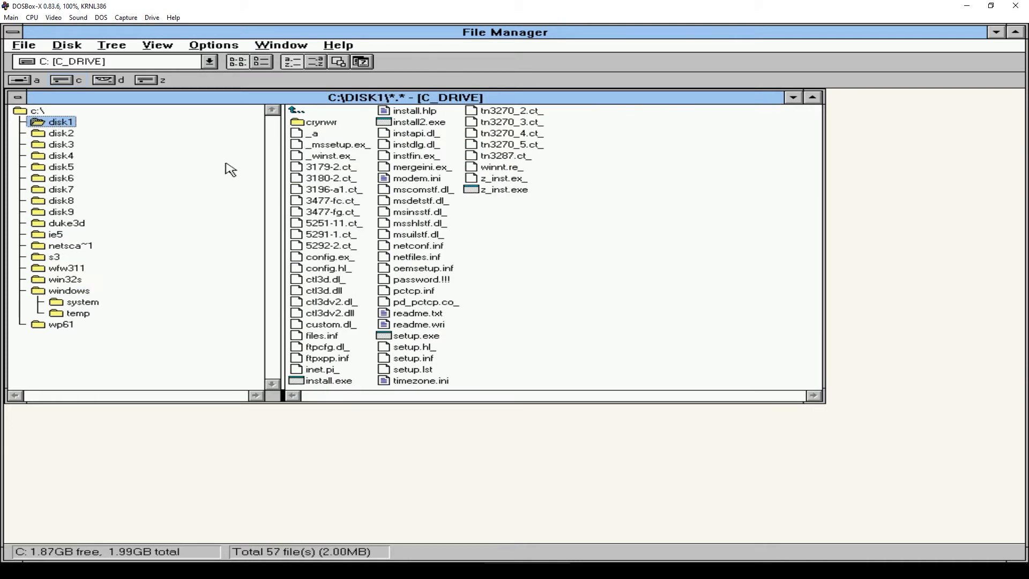
pyautogui.doubleClick(411, 340)
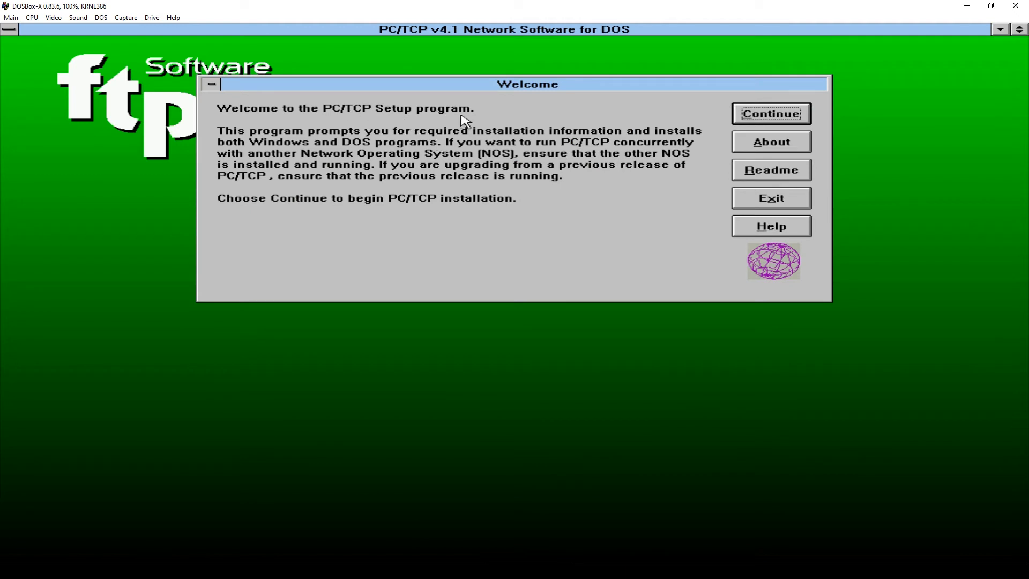
# - Get past the PC/TCP welcome and licence screens, choose Express installation, and enter the serial number
pyautogui.click(771, 114)
pyautogui.click(769, 116)
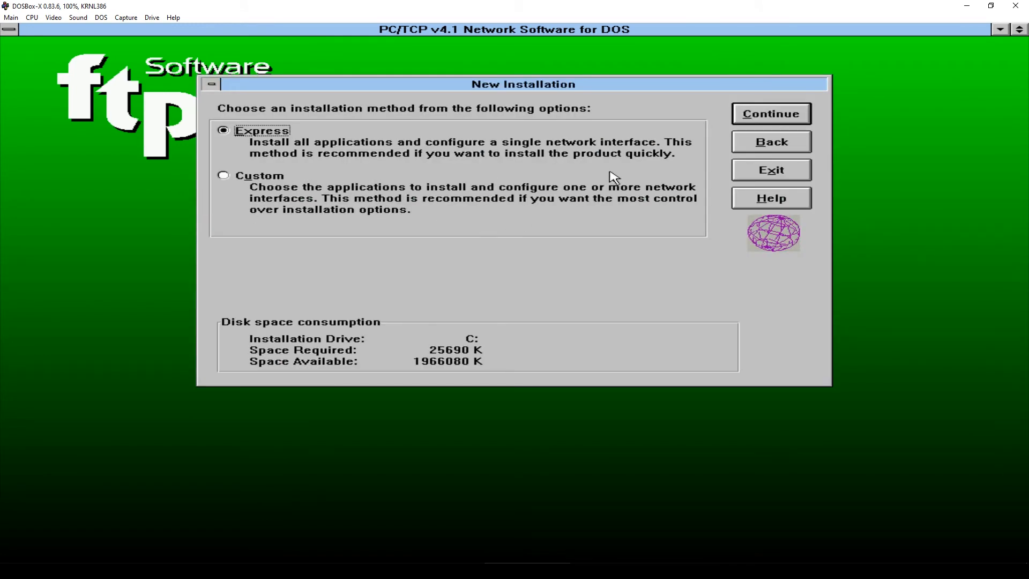
pyautogui.click(771, 114)
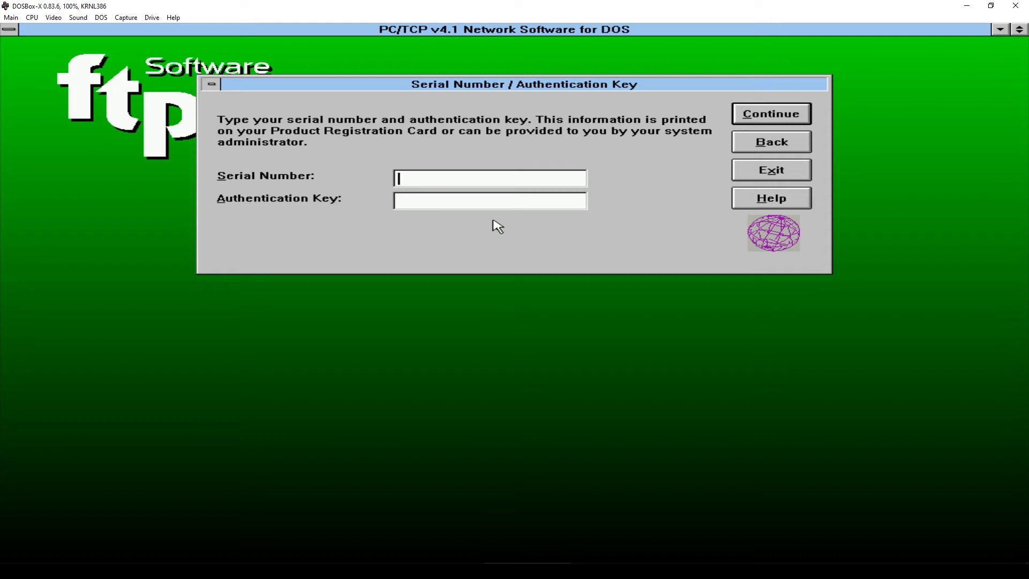
pyautogui.write('40')
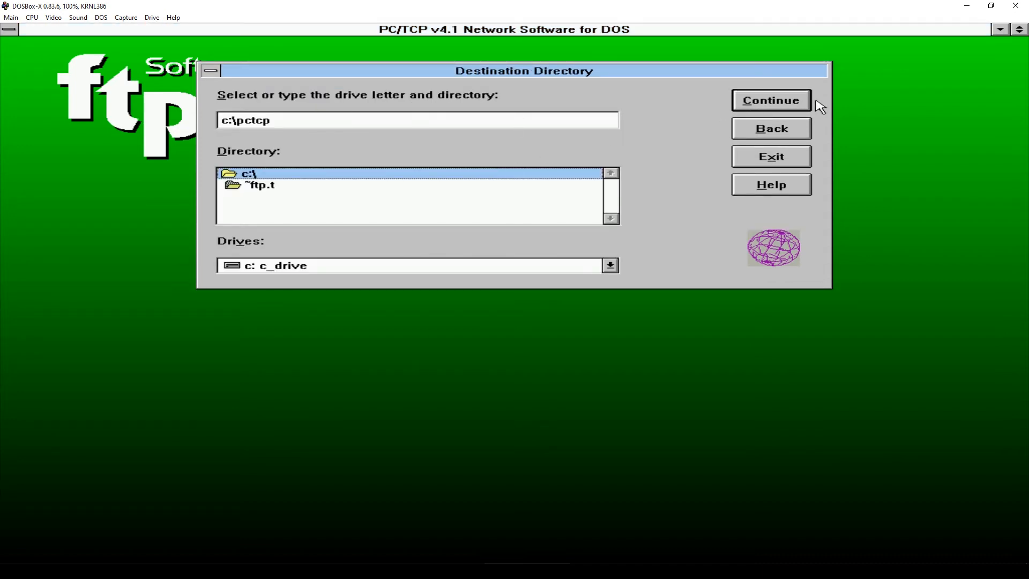
# - Install PC/TCP to c:\pctcp with the NE2000 packet driver and DHCP-obtained IP configuration
pyautogui.click(771, 100)
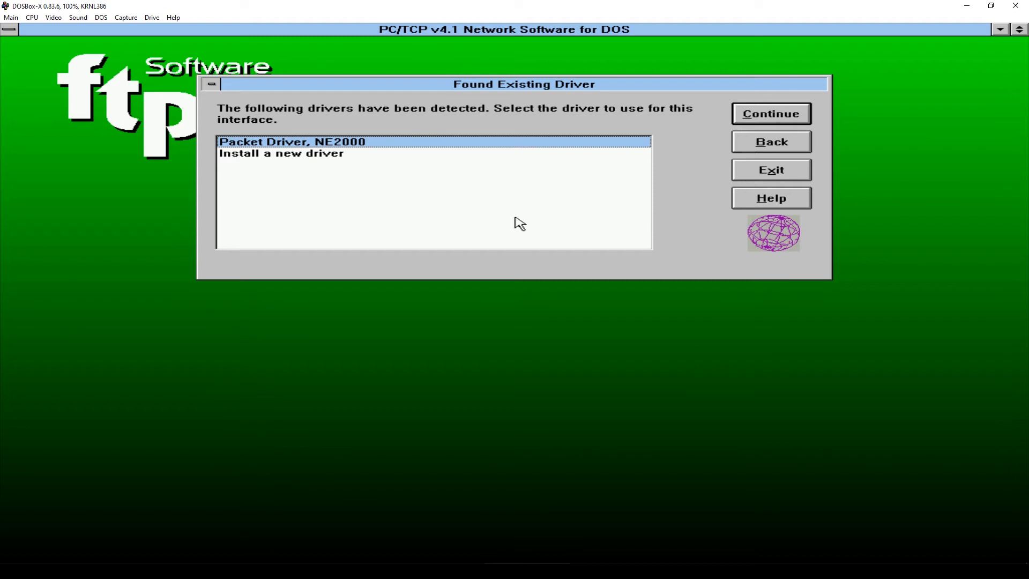
pyautogui.click(758, 119)
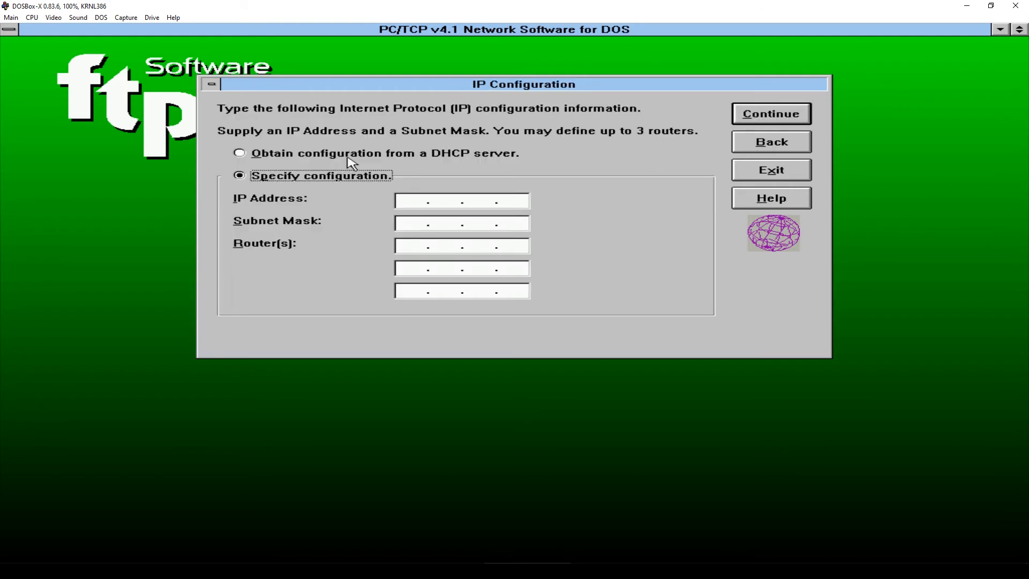
pyautogui.click(358, 156)
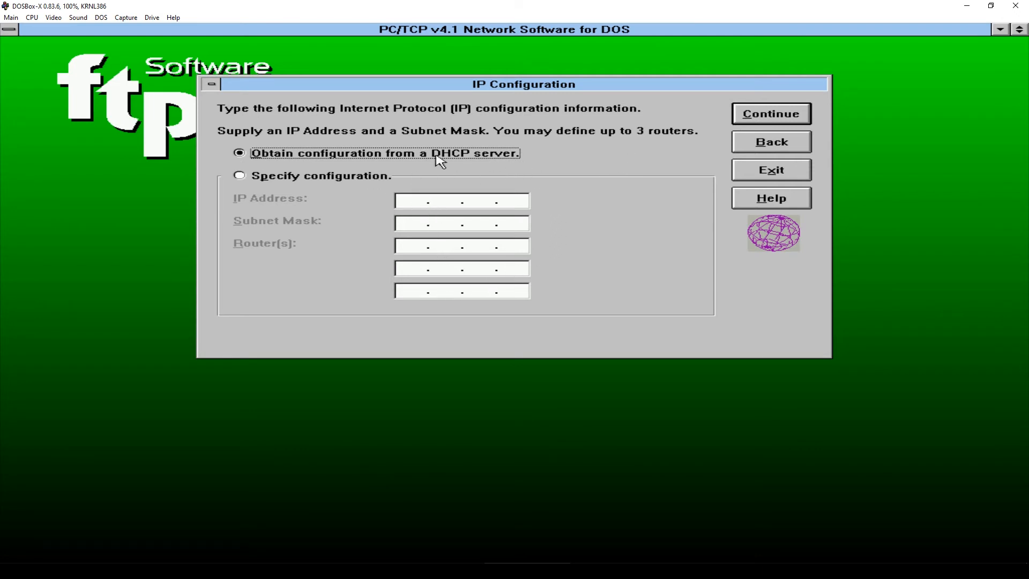
pyautogui.click(748, 119)
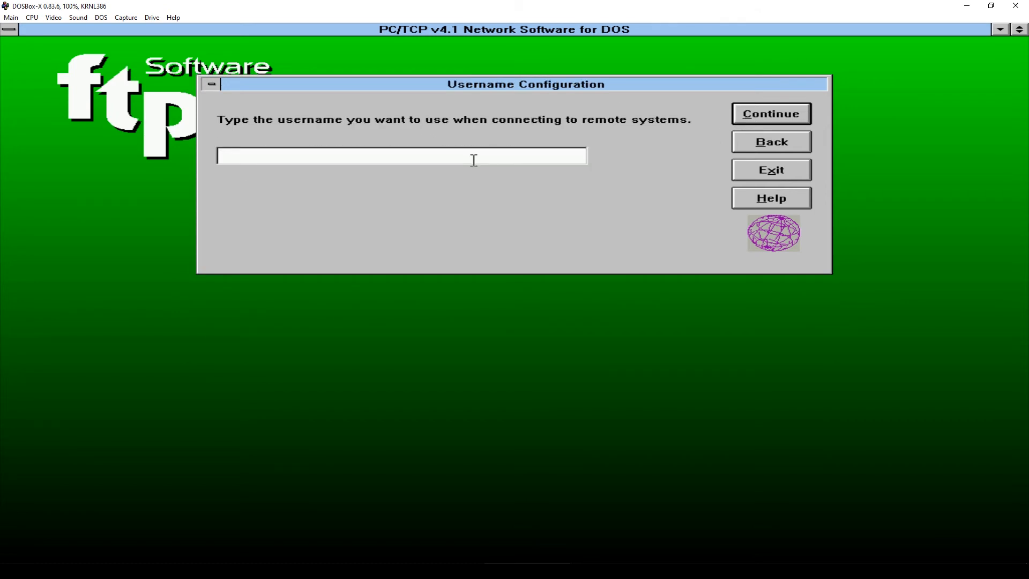
# - Enter a username and set the time zone to US/Central Standard Time
pyautogui.write('frederf')
pyautogui.click(770, 115)
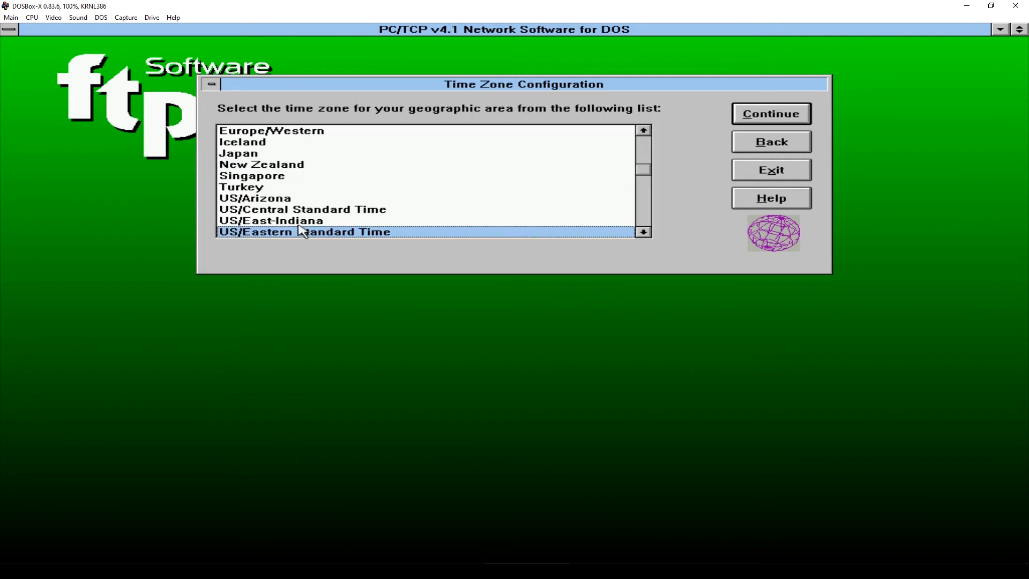
pyautogui.click(310, 210)
pyautogui.click(771, 114)
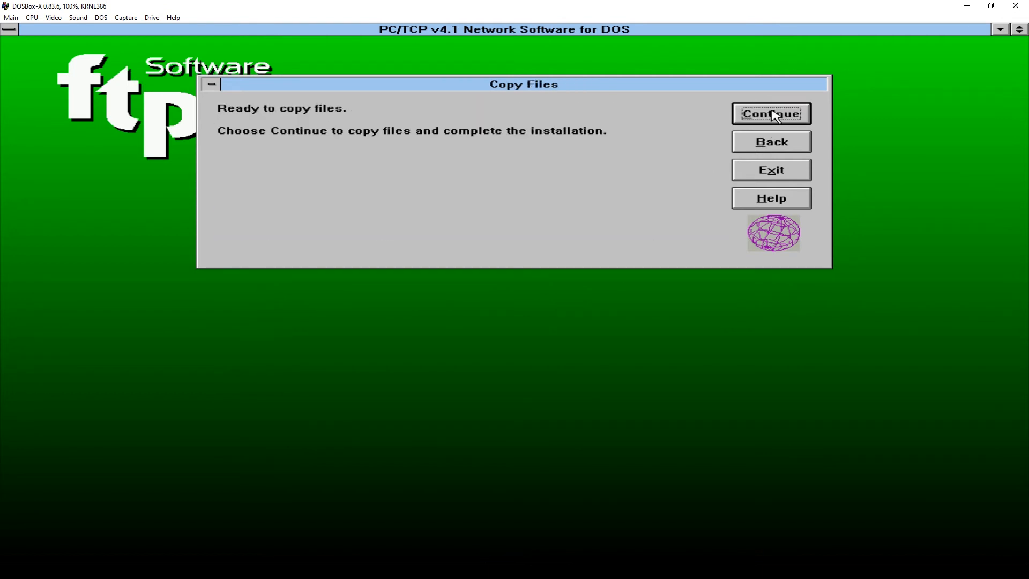
# - Copy the PC/TCP files, let setup update AUTOEXEC.BAT, and postpone the system restart
pyautogui.click(767, 115)
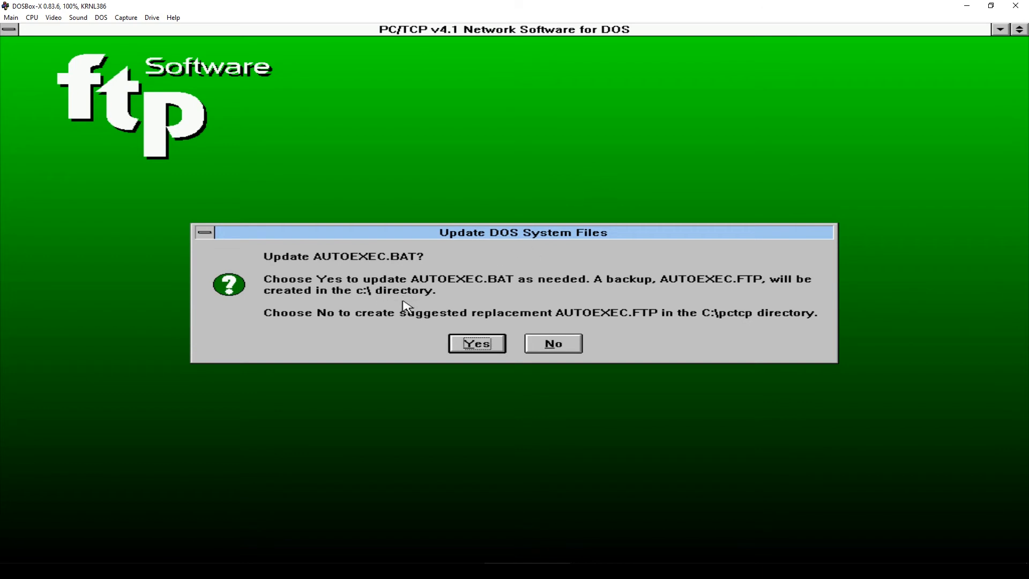
pyautogui.click(453, 341)
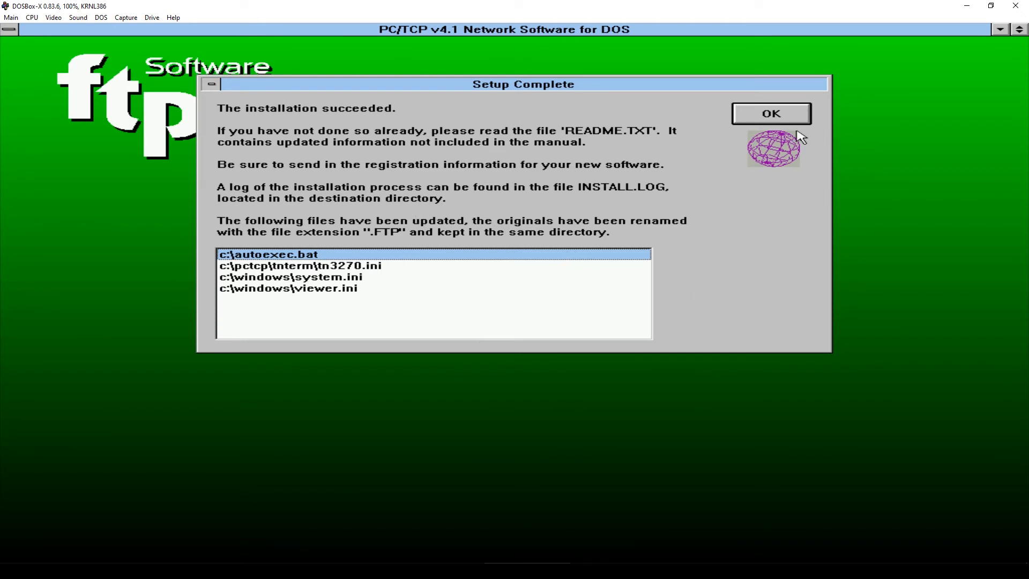
pyautogui.click(761, 119)
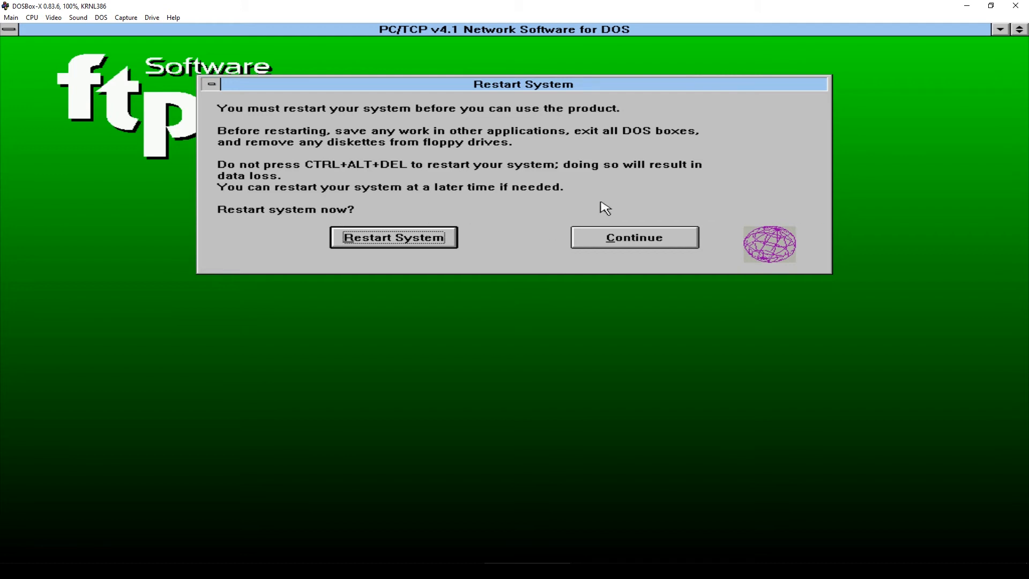
pyautogui.click(651, 244)
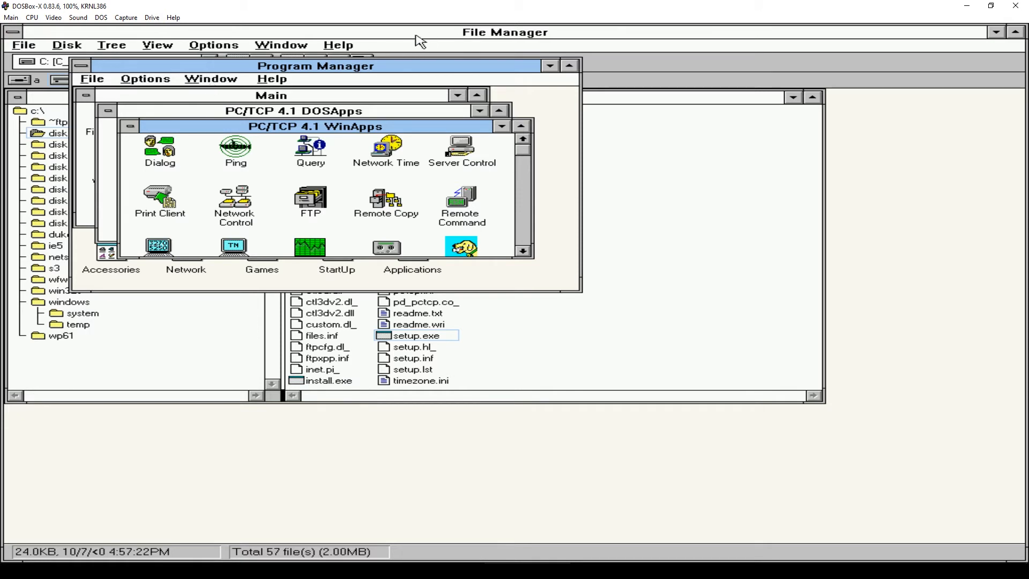
# - Close File Manager and minimize the PC/TCP WinApps and DOSApps program groups
pyautogui.click(400, 36)
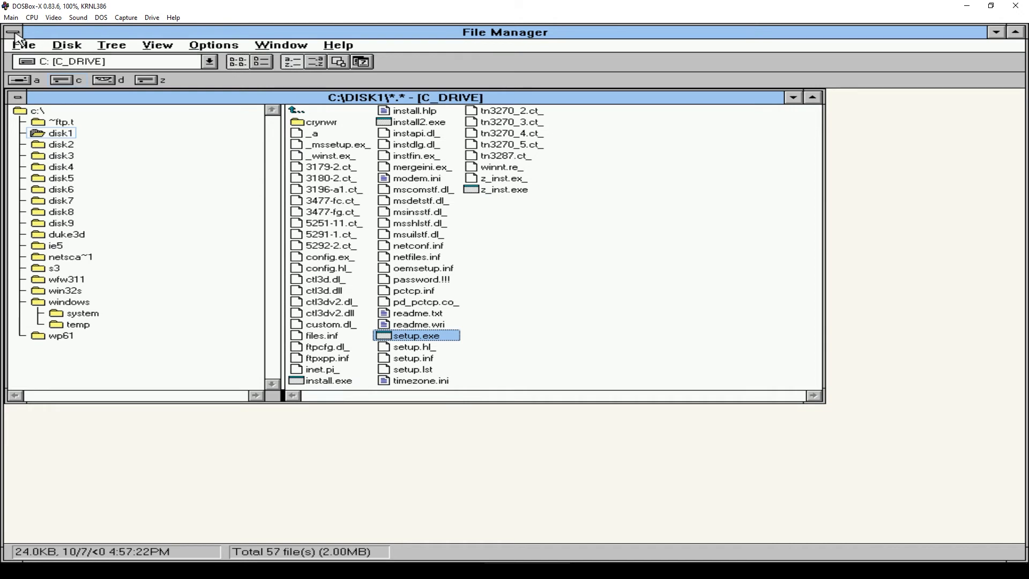
pyautogui.doubleClick(15, 36)
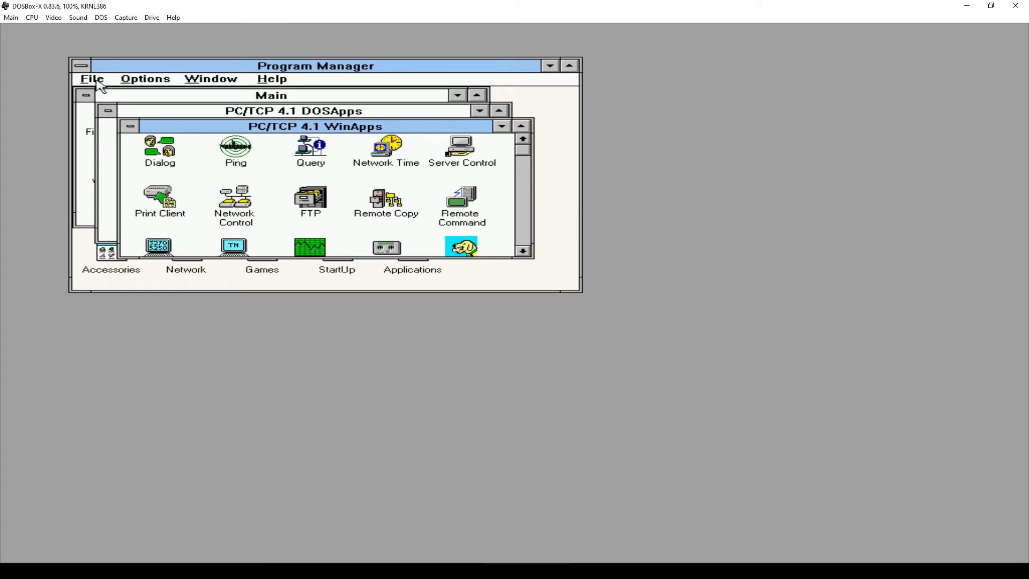
pyautogui.click(130, 126)
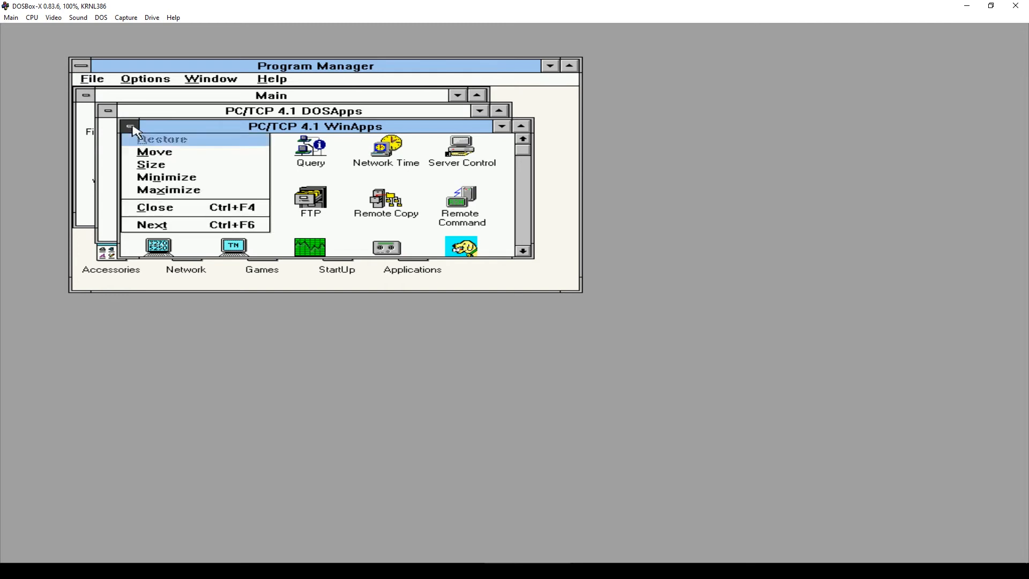
pyautogui.press('n')
pyautogui.click(108, 111)
pyautogui.press('n')
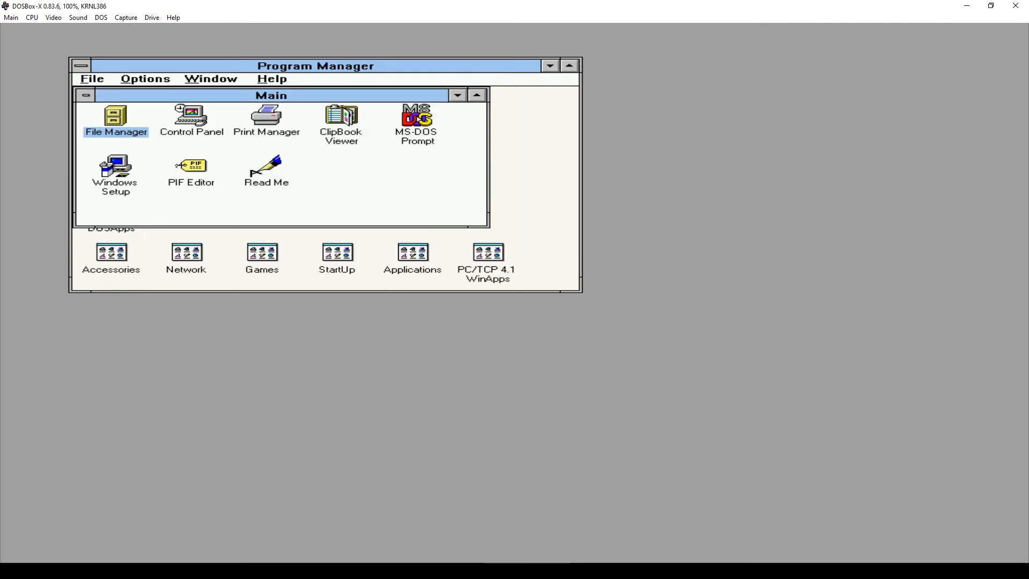
# - Exit Windows from Program Manager's File menu back to the DOS prompt
pyautogui.click(98, 81)
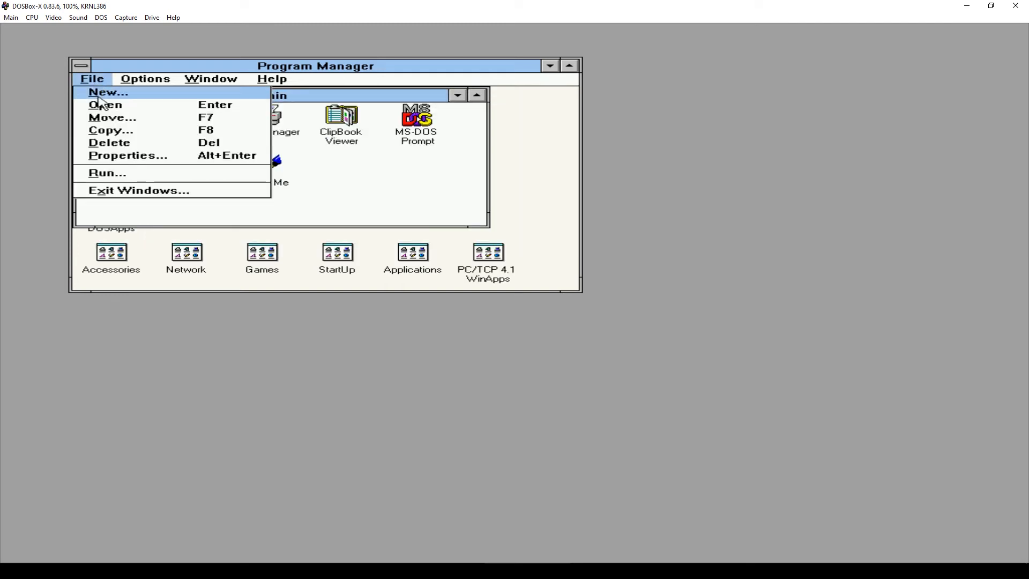
pyautogui.click(121, 190)
pyautogui.click(466, 318)
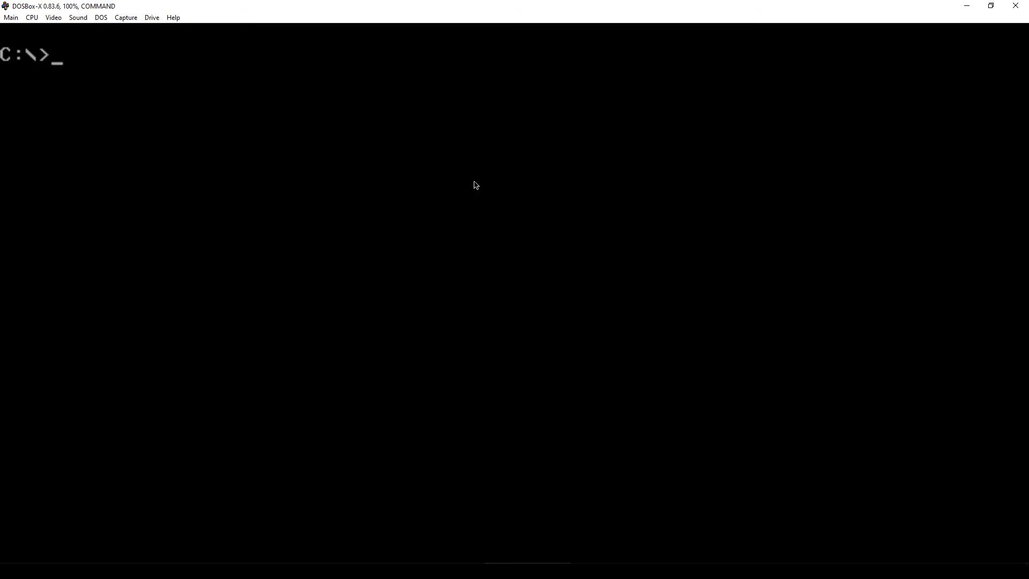
# - Close the DOSBox-X emulator window
pyautogui.click(1016, 6)
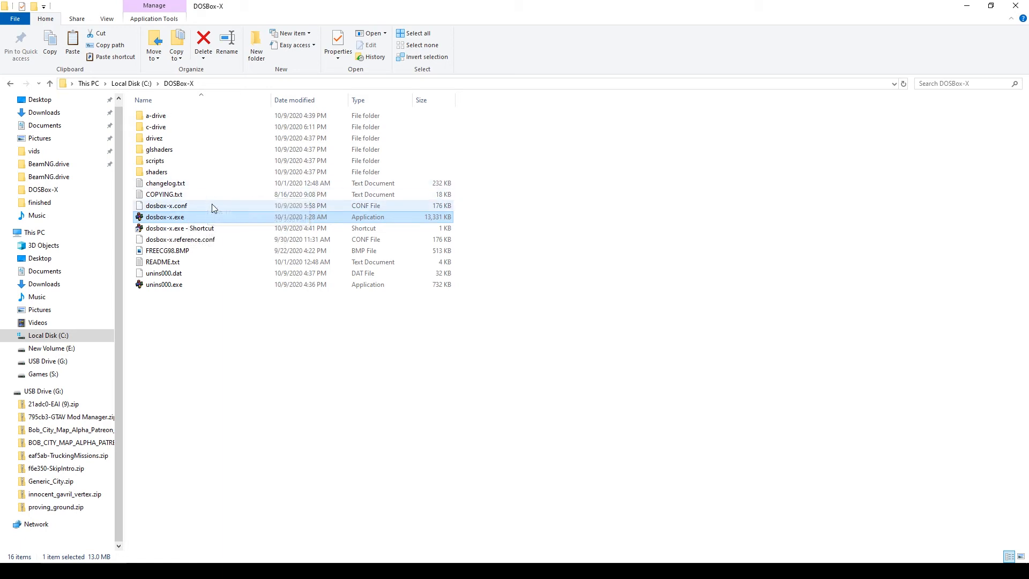
# - Open AUTOEXEC.BAT from the c-drive folder in Notepad for editing
pyautogui.doubleClick(161, 131)
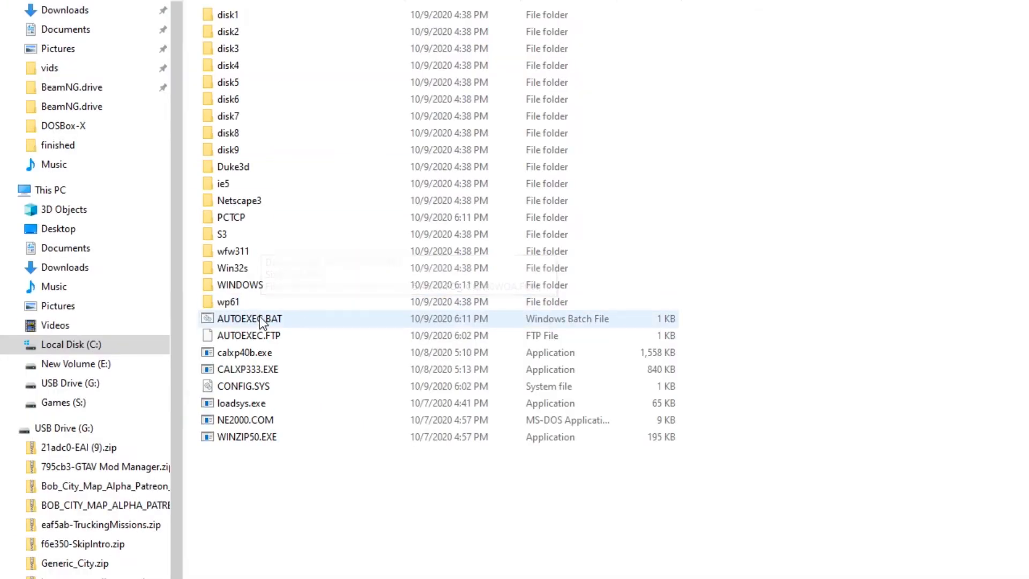
pyautogui.rightClick(260, 318)
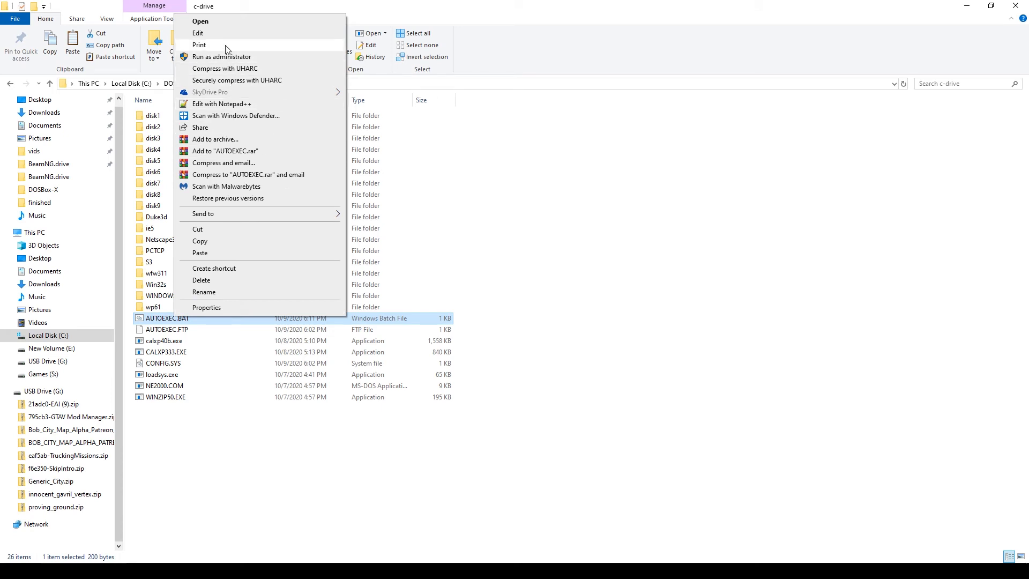
pyautogui.click(227, 37)
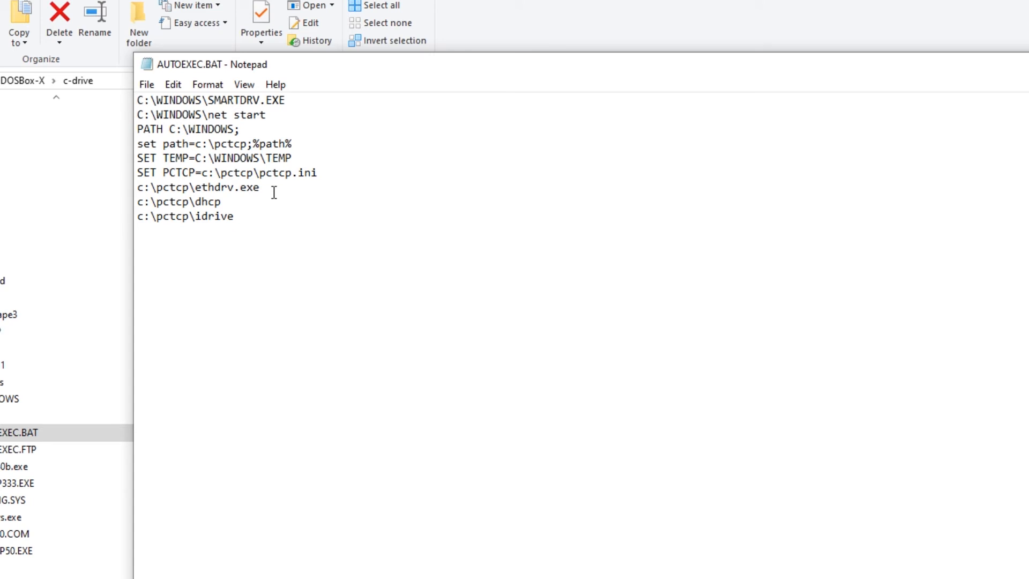
# - Delete the net start line from AUTOEXEC.BAT
pyautogui.press('Down')
pyautogui.press('Delete')
pyautogui.press('Delete')
pyautogui.press('Delete')
pyautogui.press('Delete')
pyautogui.press('Delete')
pyautogui.press('Delete')
pyautogui.press('Delete')
pyautogui.press('Delete')
pyautogui.press('Delete')
pyautogui.press('Delete')
pyautogui.press('Delete')
pyautogui.press('Delete')
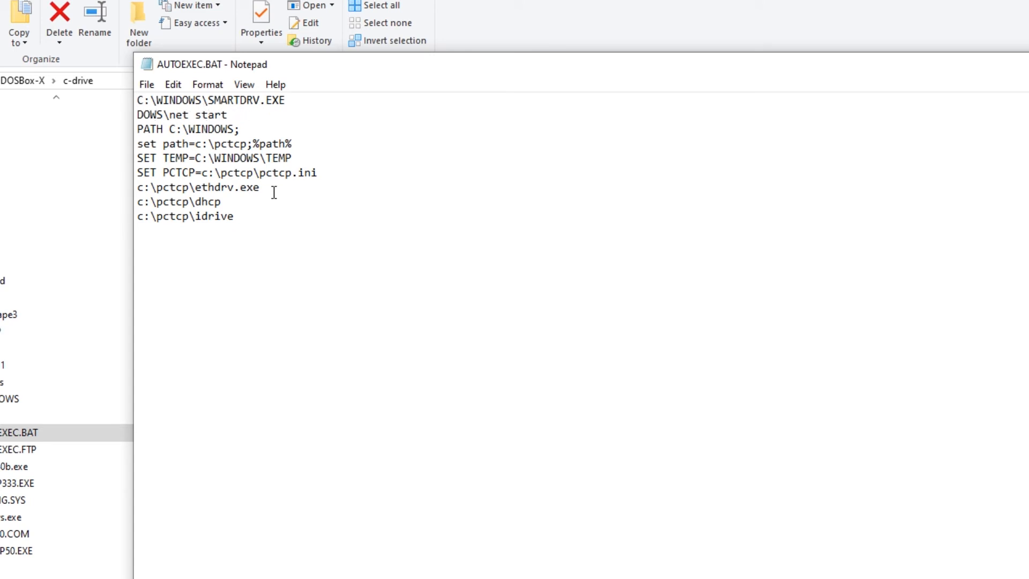
pyautogui.press('Delete')
pyautogui.press('Delete')
pyautogui.press('Delete')
pyautogui.press('Delete')
pyautogui.press('Delete')
pyautogui.press('Delete')
pyautogui.press('Delete')
pyautogui.press('Delete')
pyautogui.press('Delete')
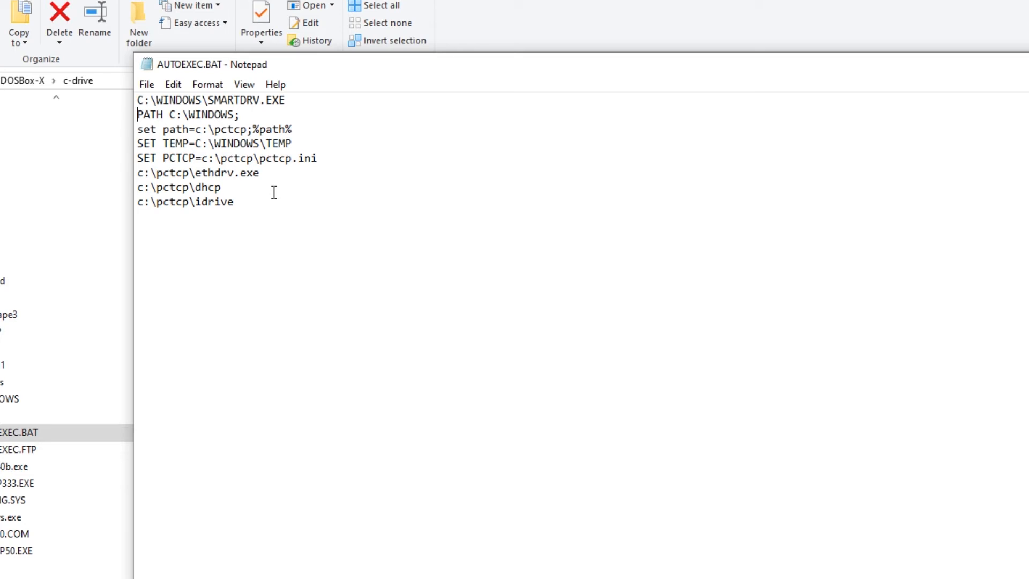
# - Replace the idrive line with path=%path%;z:\ and save AUTOEXEC.BAT
pyautogui.press('Down')
pyautogui.press('Down')
pyautogui.press('Down')
pyautogui.press('Down')
pyautogui.press('Down')
pyautogui.press('Down')
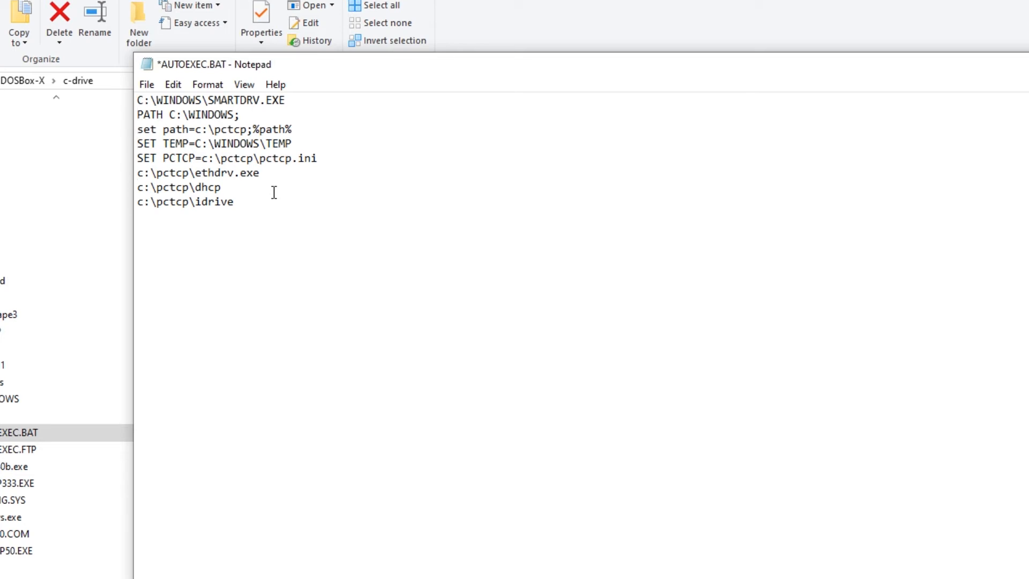
pyautogui.press('Delete')
pyautogui.press('Delete')
pyautogui.press('Delete')
pyautogui.press('Delete')
pyautogui.press('Delete')
pyautogui.press('Delete')
pyautogui.press('Delete')
pyautogui.press('Delete')
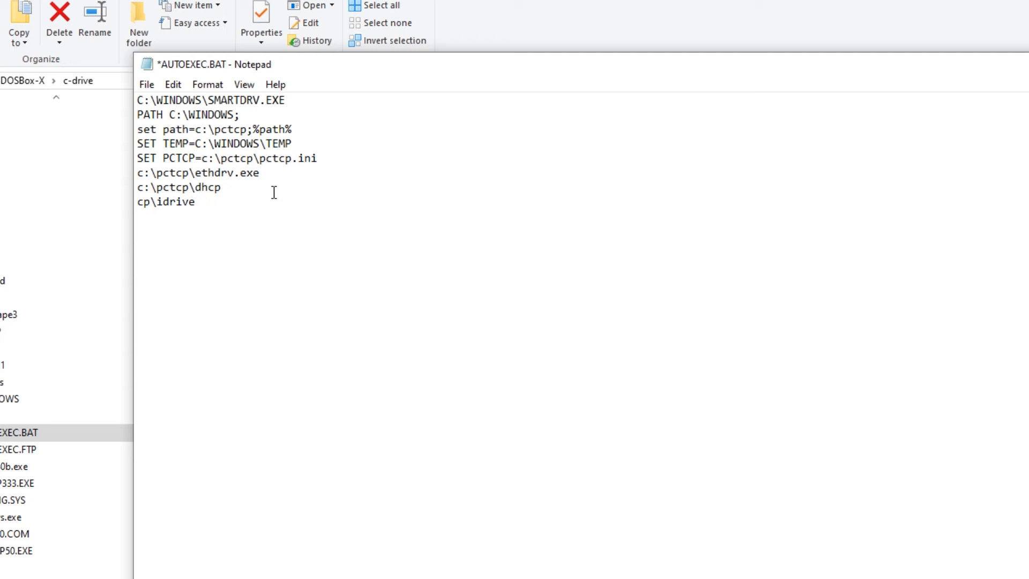
pyautogui.press('Delete')
pyautogui.press('Delete')
pyautogui.press('Delete')
pyautogui.press('Delete')
pyautogui.press('Delete')
pyautogui.press('Delete')
pyautogui.press('Delete')
pyautogui.write('path=%path%;')
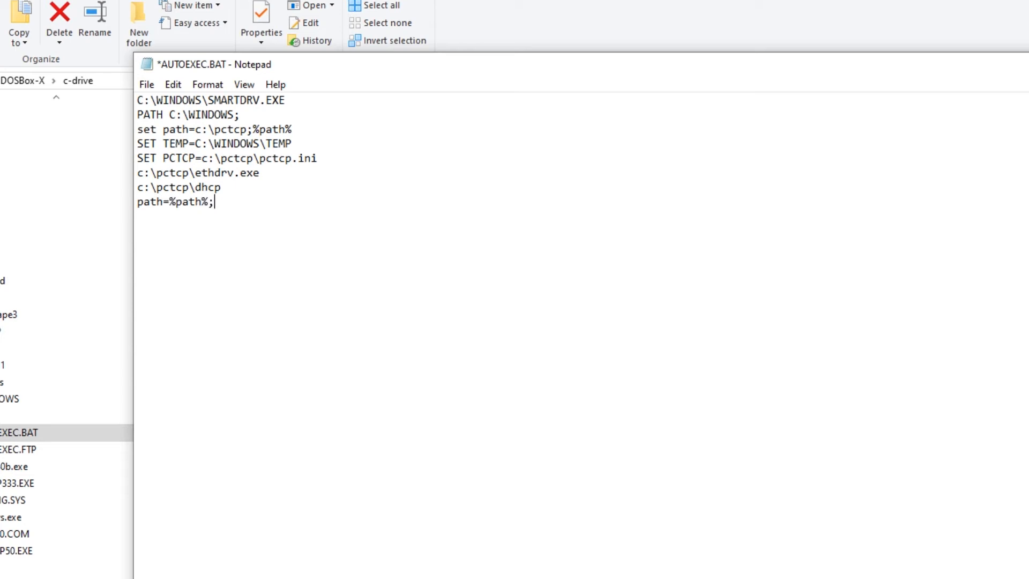
pyautogui.write('z:\\')
pyautogui.press('Up')
pyautogui.press('Up')
pyautogui.press('Down')
pyautogui.press('Down')
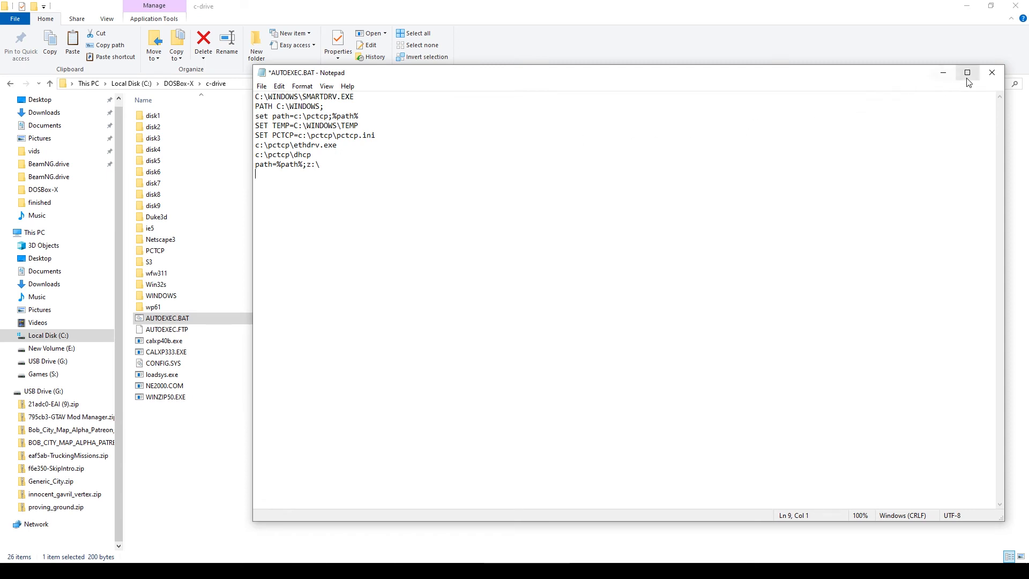
pyautogui.click(993, 73)
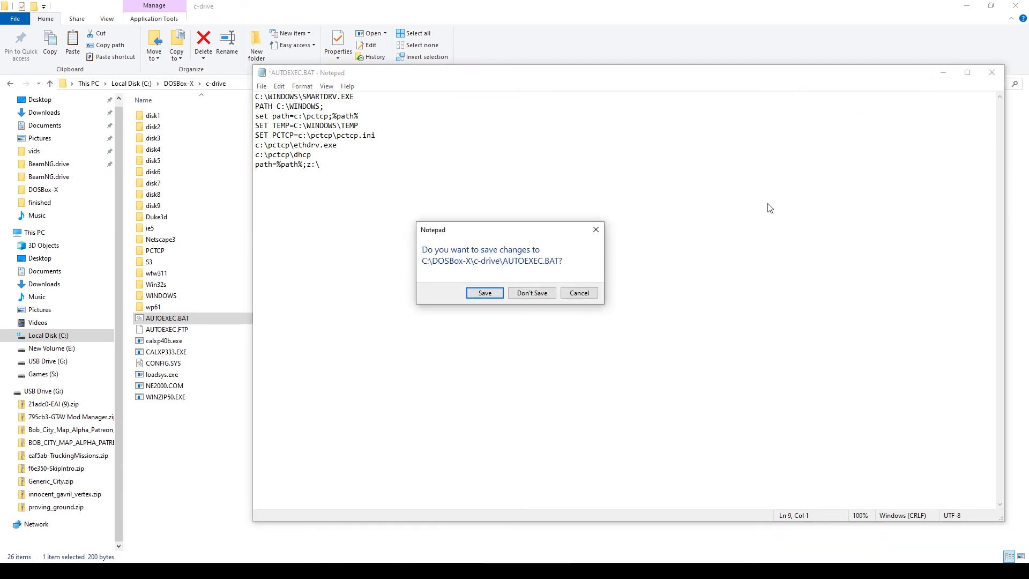
pyautogui.click(485, 293)
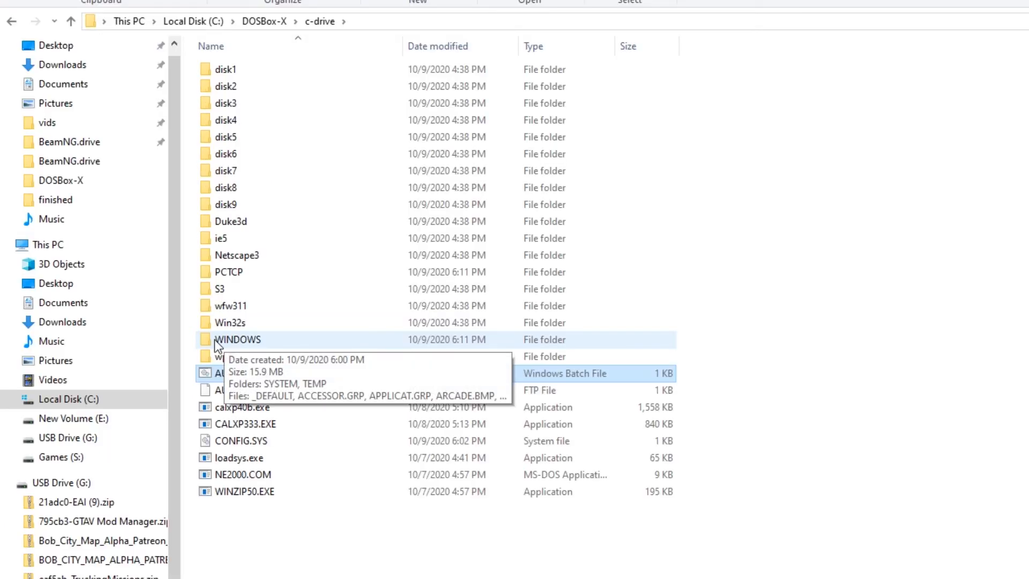
# - Open SYSTEM.INI from the emulated WINDOWS folder in Notepad
pyautogui.doubleClick(215, 339)
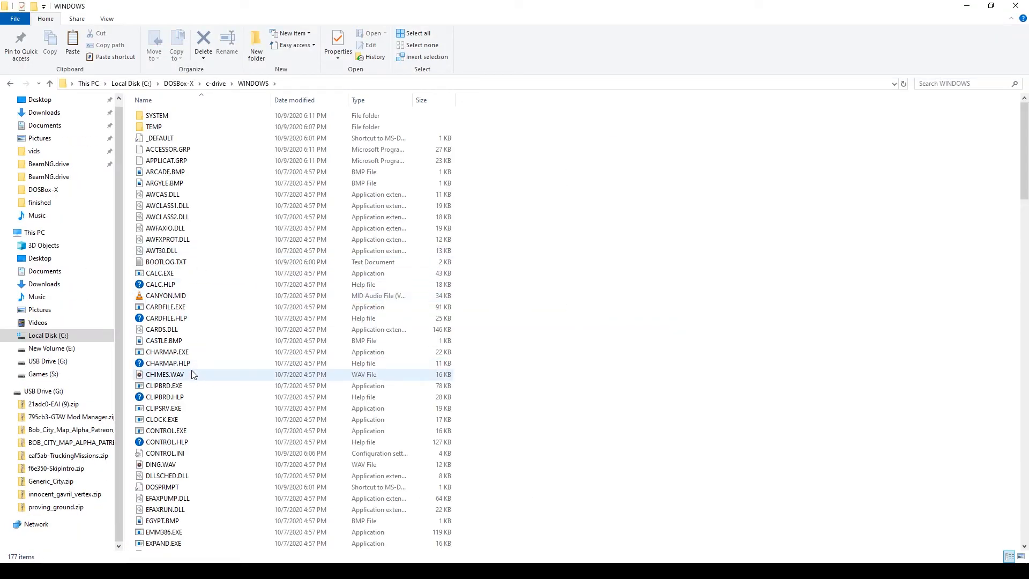
pyautogui.press('s')
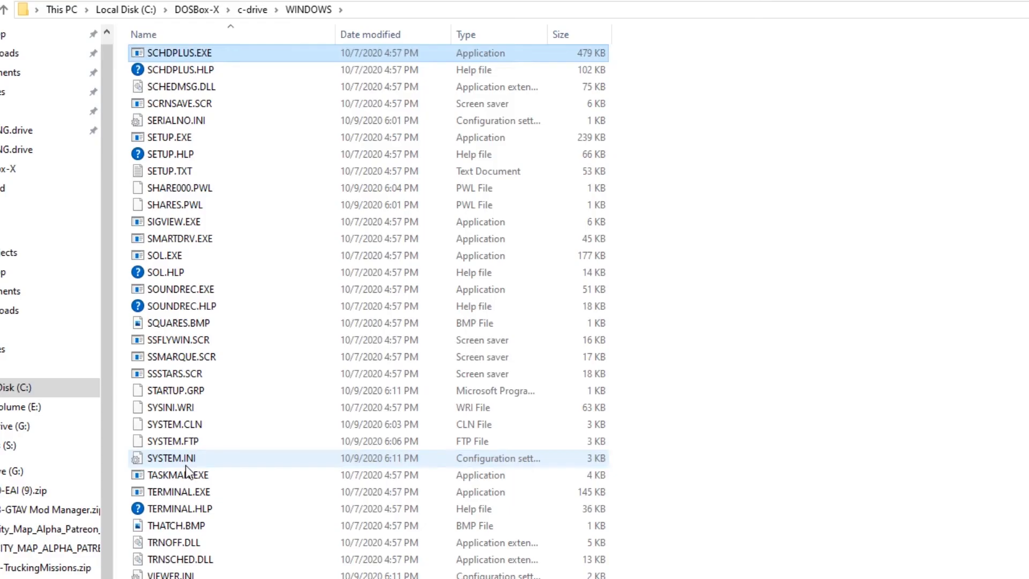
pyautogui.click(184, 460)
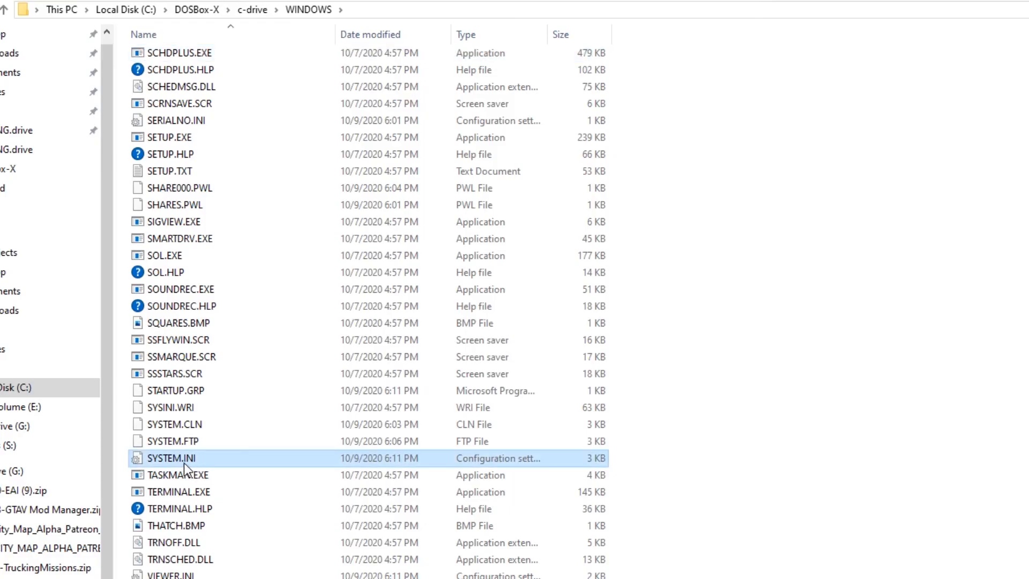
pyautogui.doubleClick(153, 457)
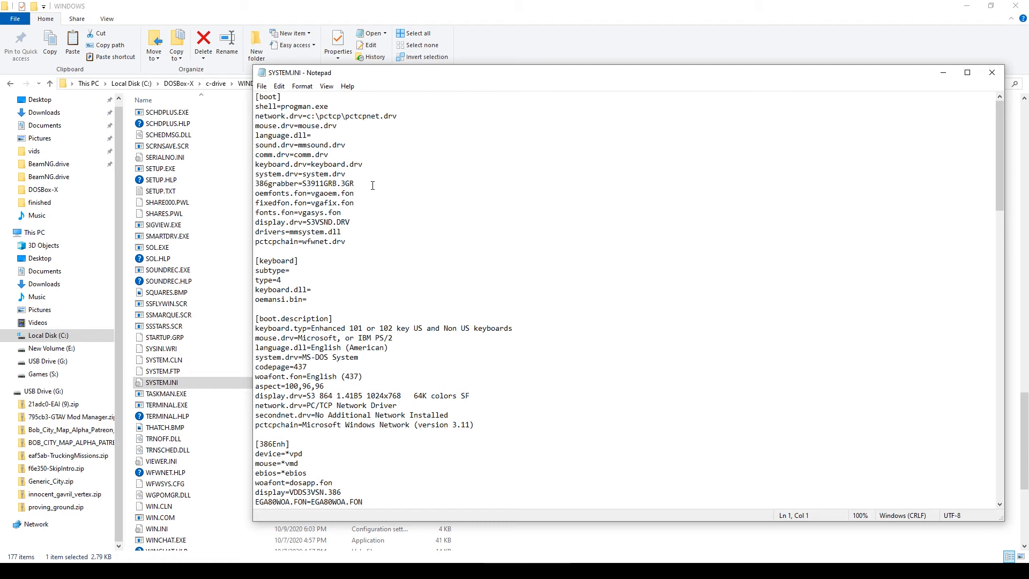
# - Delete the pctcpchain=wfwnet.drv line from the [boot] section
pyautogui.press('Down')
pyautogui.press('Down')
pyautogui.press('Down')
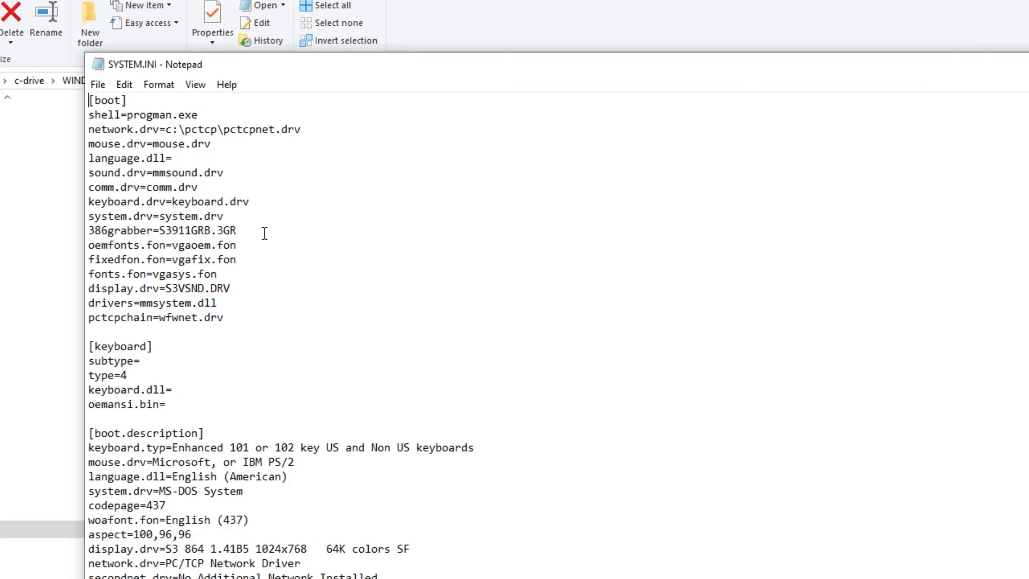
pyautogui.press('Down')
pyautogui.press('Down')
pyautogui.press('Down')
pyautogui.press('Down')
pyautogui.press('Down')
pyautogui.press('Down')
pyautogui.press('Down')
pyautogui.press('Down')
pyautogui.press('Down')
pyautogui.press('Down')
pyautogui.press('Down')
pyautogui.press('Down')
pyautogui.hotkey('shift', 'End')
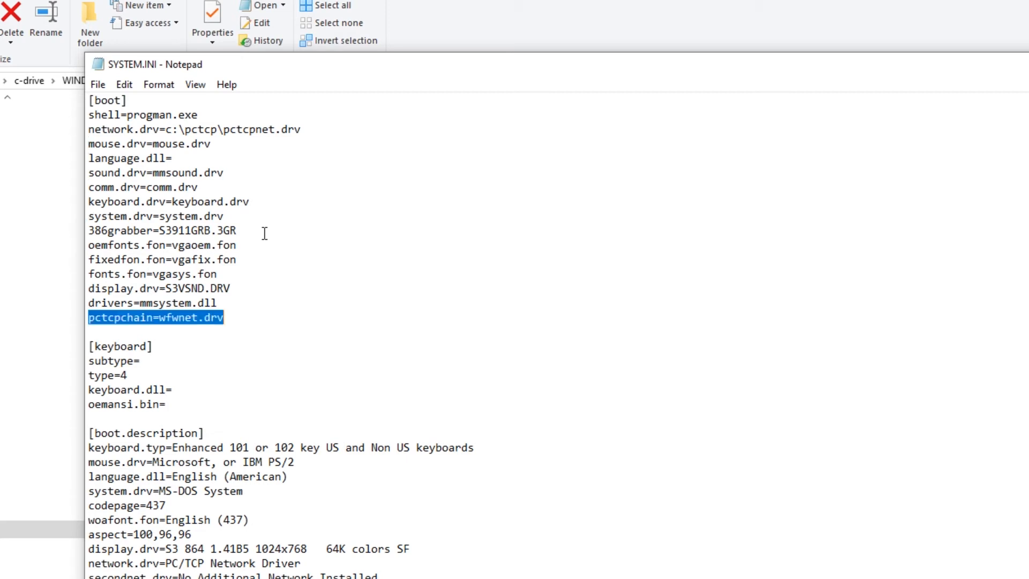
pyautogui.press('Delete')
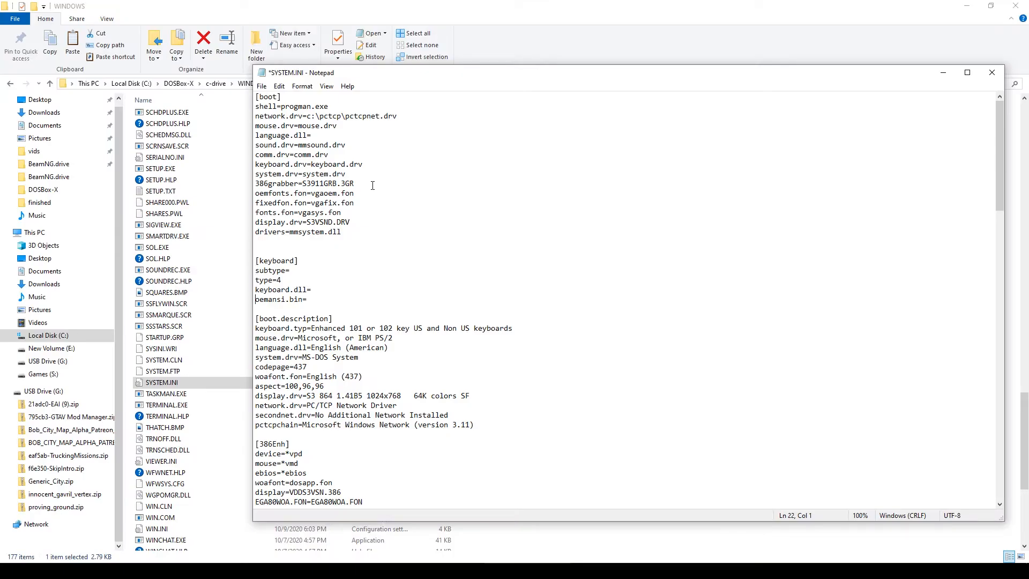
# - Remove the winnet=wfwnet/00025100 line under [Network] and save SYSTEM.INI
pyautogui.press('Down')
pyautogui.press('Down')
pyautogui.press('Down')
pyautogui.press('Down')
pyautogui.press('Down')
pyautogui.press('Down')
pyautogui.press('Down')
pyautogui.press('Down')
pyautogui.press('Down')
pyautogui.press('Down')
pyautogui.press('Down')
pyautogui.press('Down')
pyautogui.press('Down')
pyautogui.press('Down')
pyautogui.press('Down')
pyautogui.press('Down')
pyautogui.press('Down')
pyautogui.press('Down')
pyautogui.press('Down')
pyautogui.press('Down')
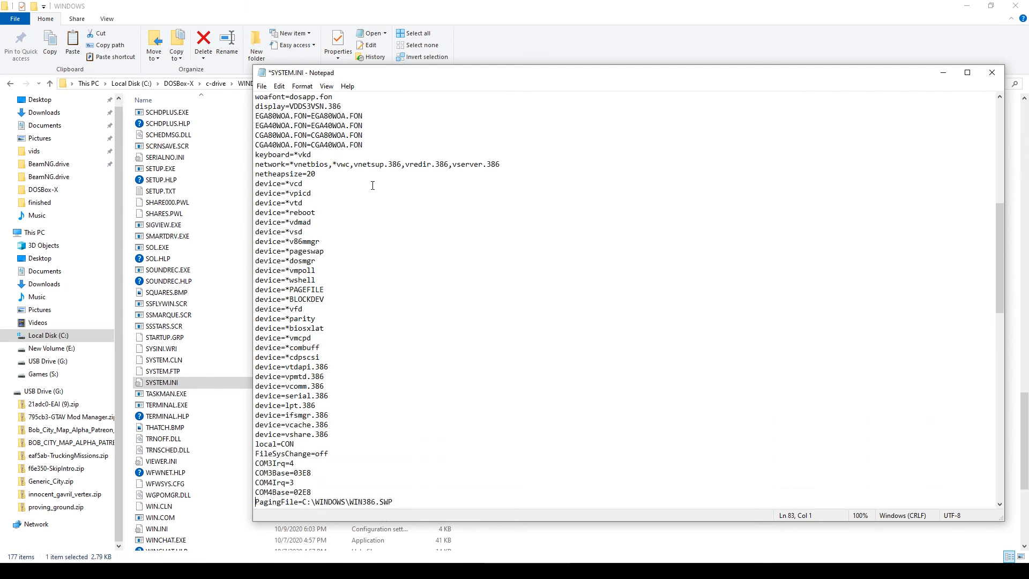
pyautogui.press('Down')
pyautogui.press('Down')
pyautogui.press('Down')
pyautogui.press('Down')
pyautogui.press('Down')
pyautogui.press('Down')
pyautogui.press('Down')
pyautogui.press('Down')
pyautogui.press('Down')
pyautogui.press('Down')
pyautogui.press('Down')
pyautogui.press('Down')
pyautogui.press('Down')
pyautogui.press('Down')
pyautogui.press('Down')
pyautogui.press('Down')
pyautogui.press('Down')
pyautogui.press('Down')
pyautogui.press('Down')
pyautogui.press('Down')
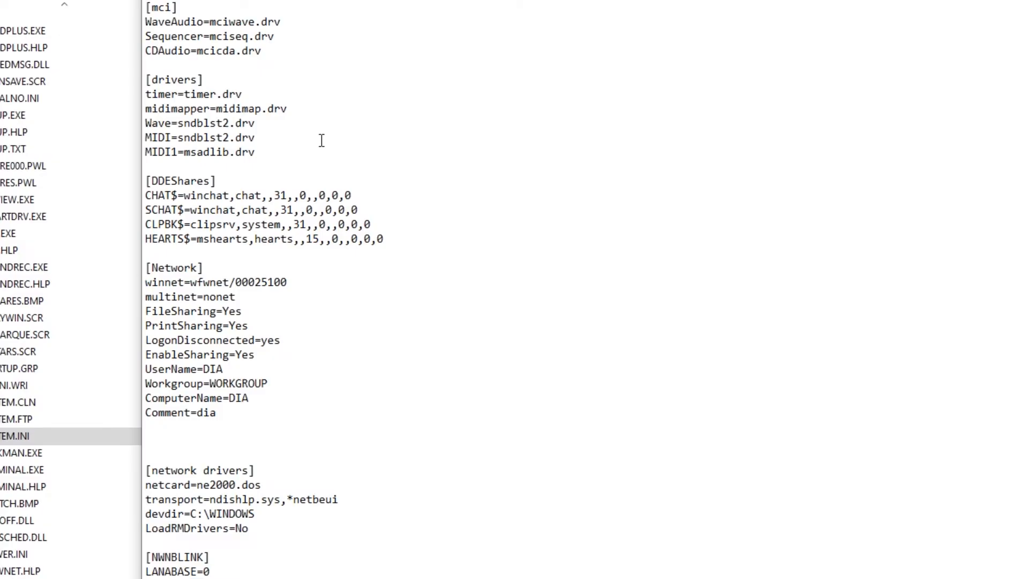
pyautogui.hotkey('shift', 'End')
pyautogui.press('Delete')
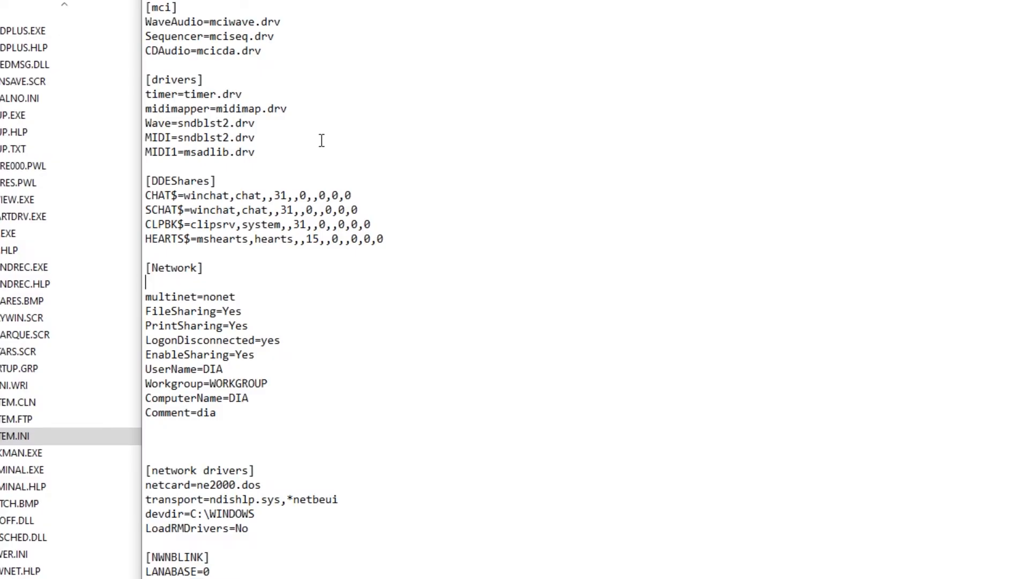
pyautogui.press('Delete')
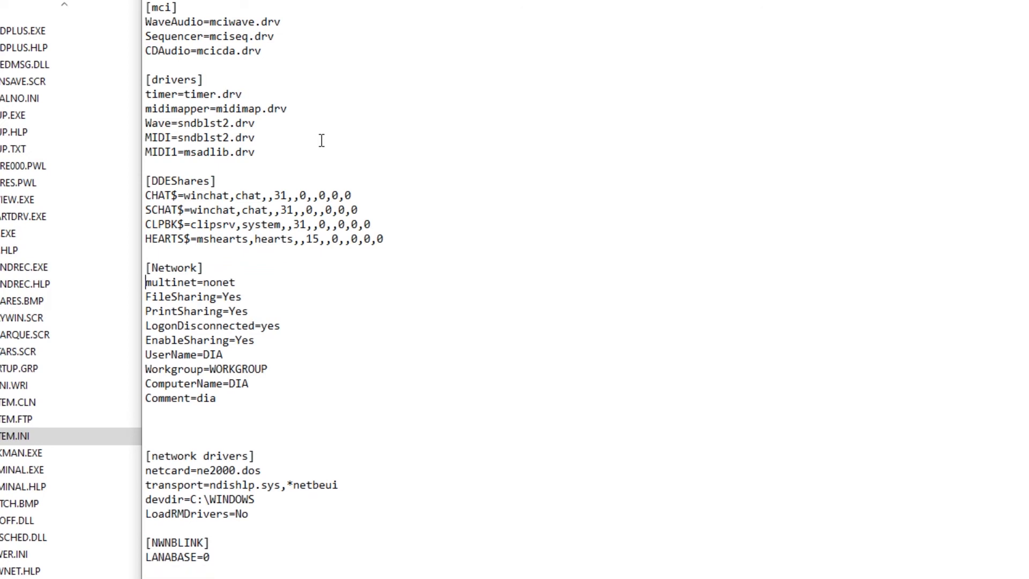
pyautogui.press('Down')
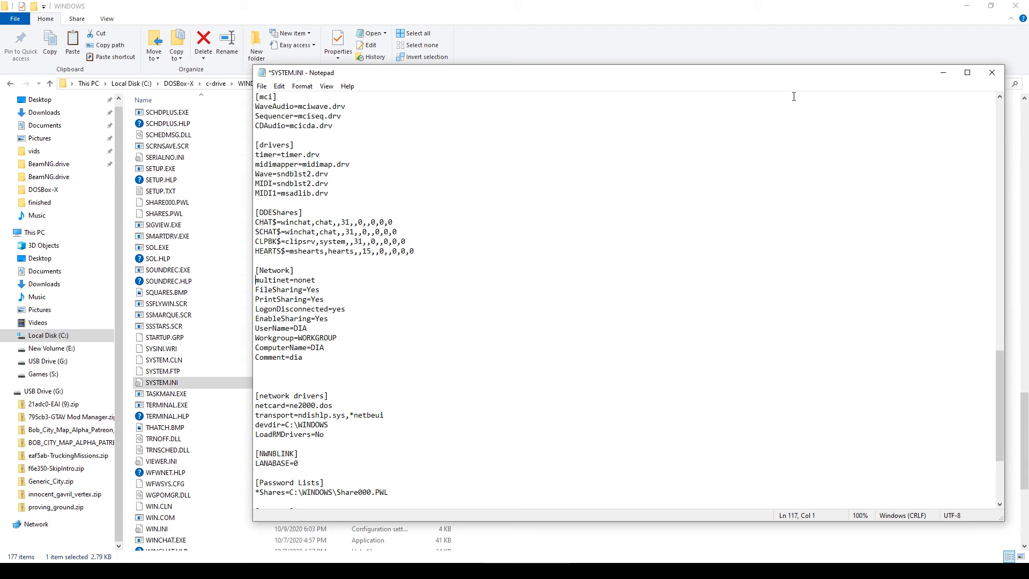
pyautogui.click(990, 79)
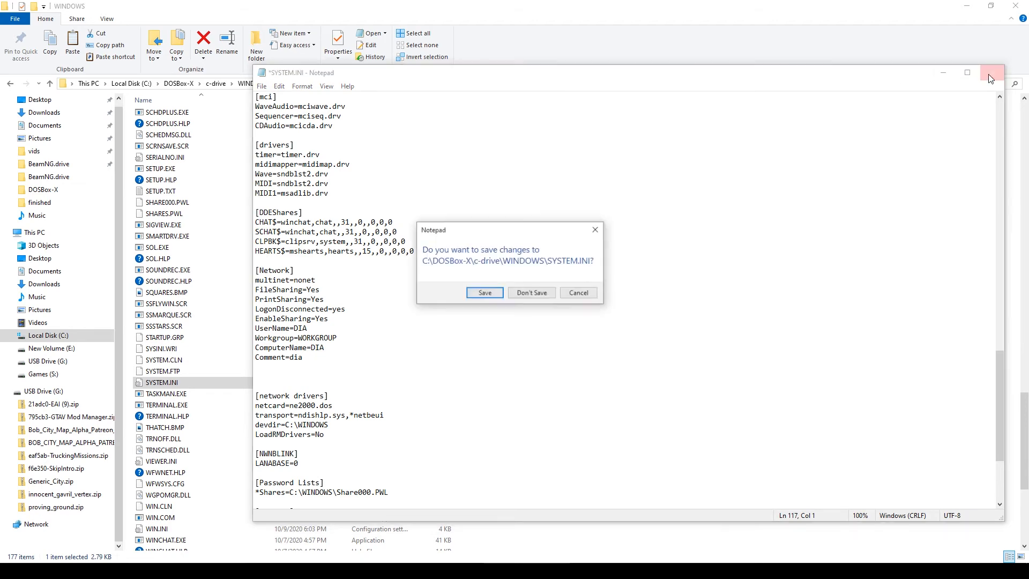
pyautogui.click(490, 294)
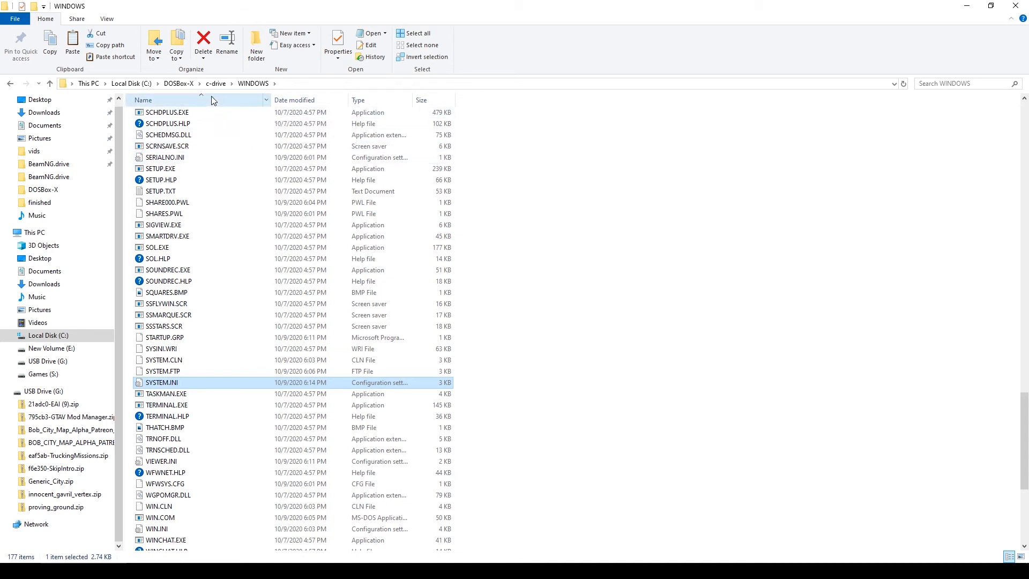
# - Return to the DOSBox-X folder and relaunch dosbox-x.exe
pyautogui.click(176, 84)
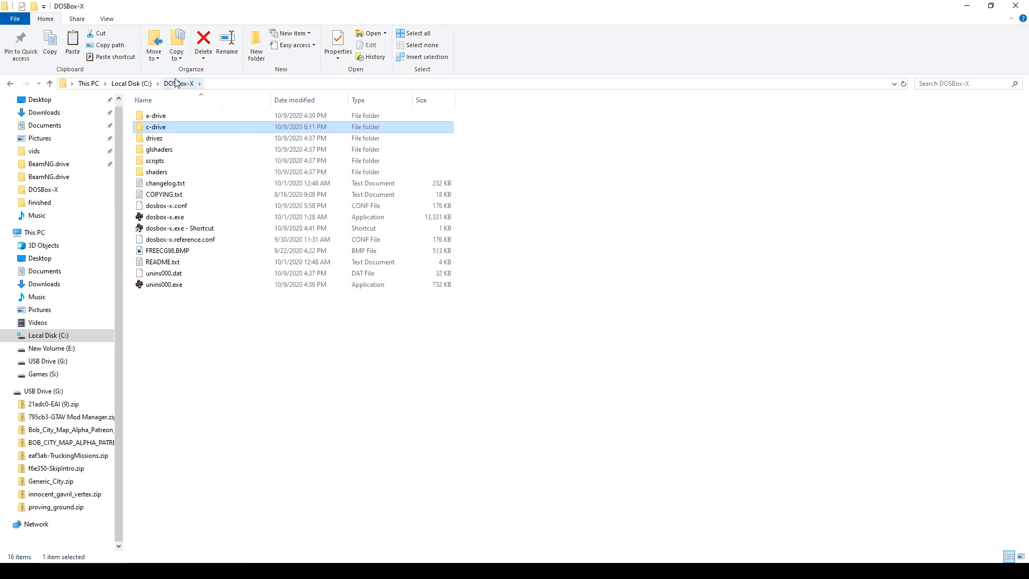
pyautogui.doubleClick(154, 218)
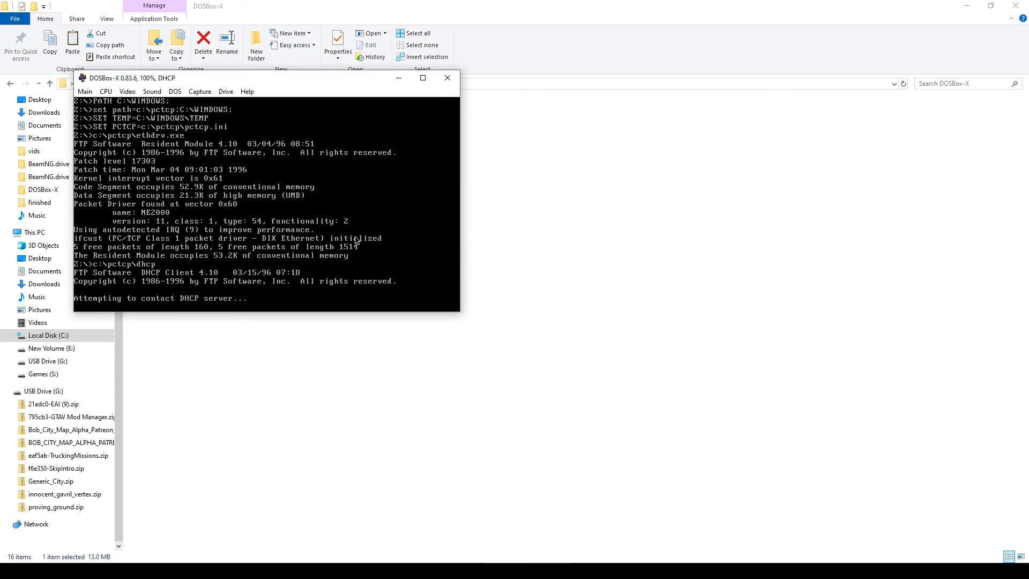
# - Maximize the DOSBox-X window and start Windows with the win command
pyautogui.click(423, 78)
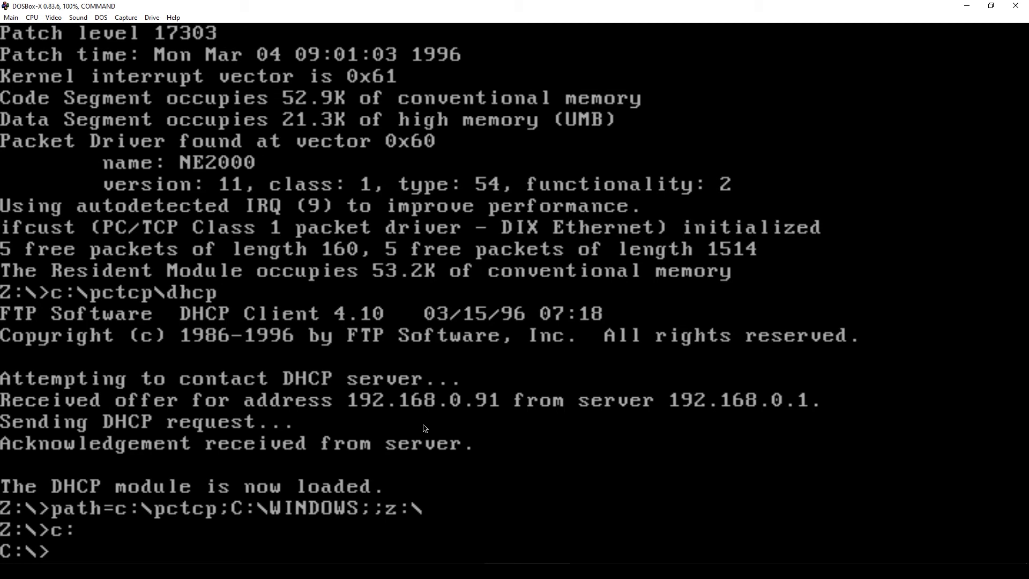
pyautogui.write('win')
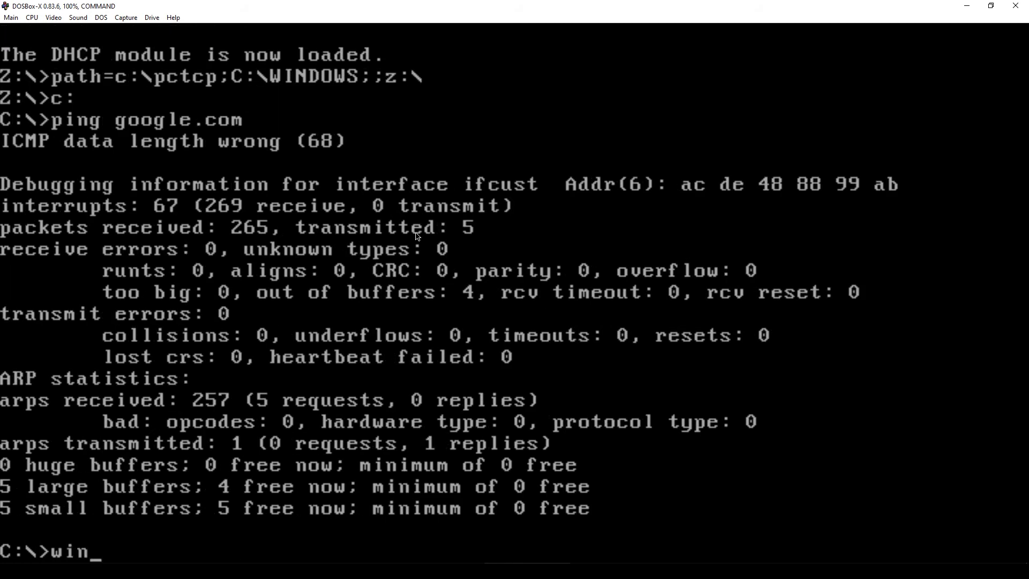
pyautogui.press('Return')
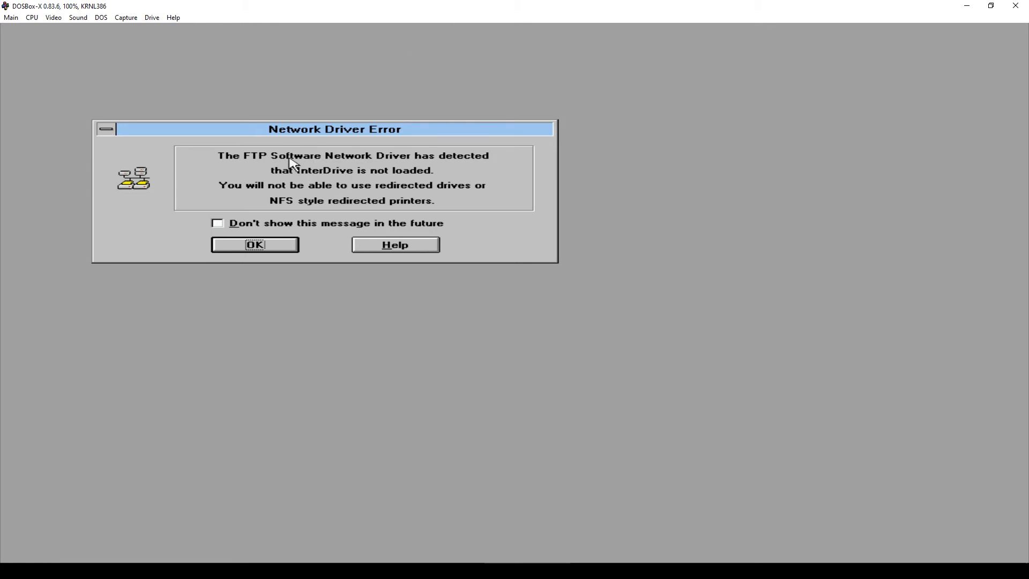
# - Permanently silence the InterDrive Network Driver Error and open the PC/TCP 4.1 WinApps group
pyautogui.click(217, 224)
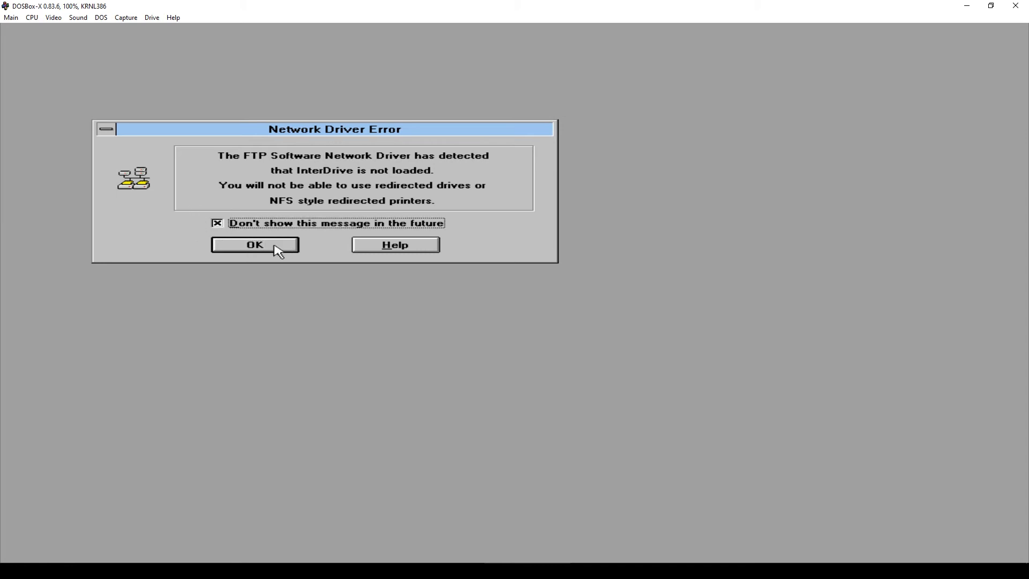
pyautogui.click(275, 247)
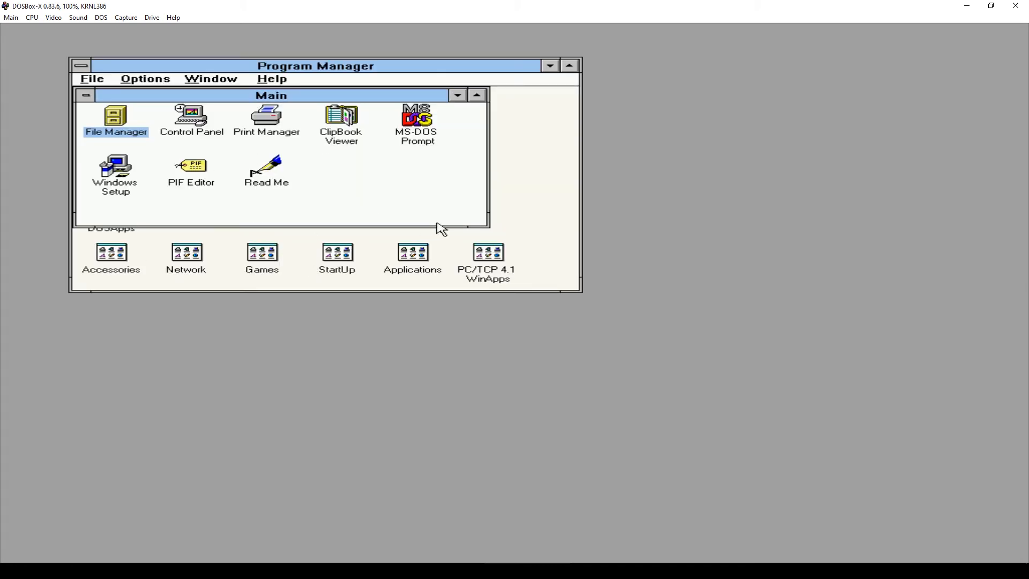
pyautogui.doubleClick(494, 258)
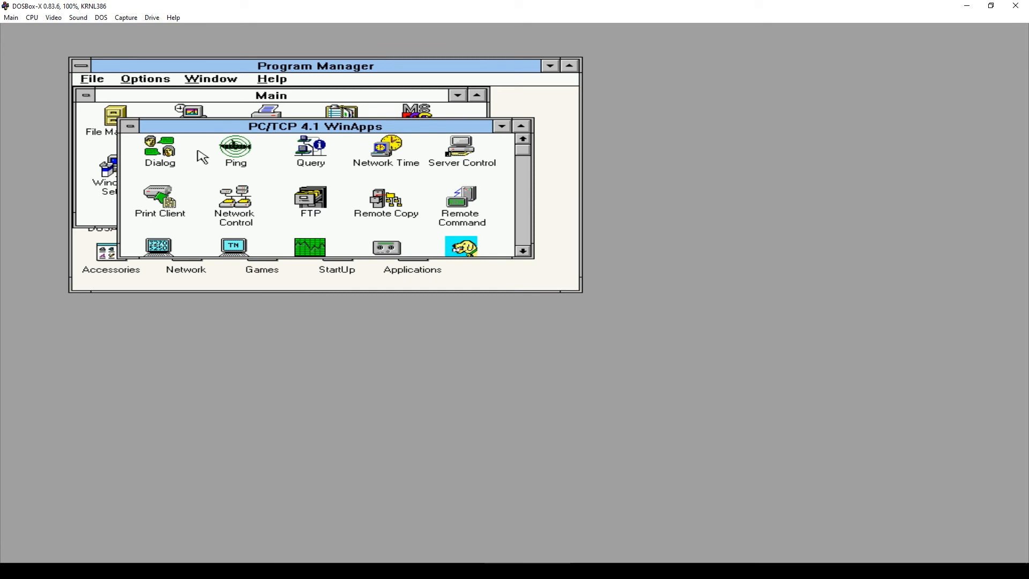
# - Ping google.com with PC/TCP Ping until 18/18 replies, then close Ping
pyautogui.doubleClick(232, 153)
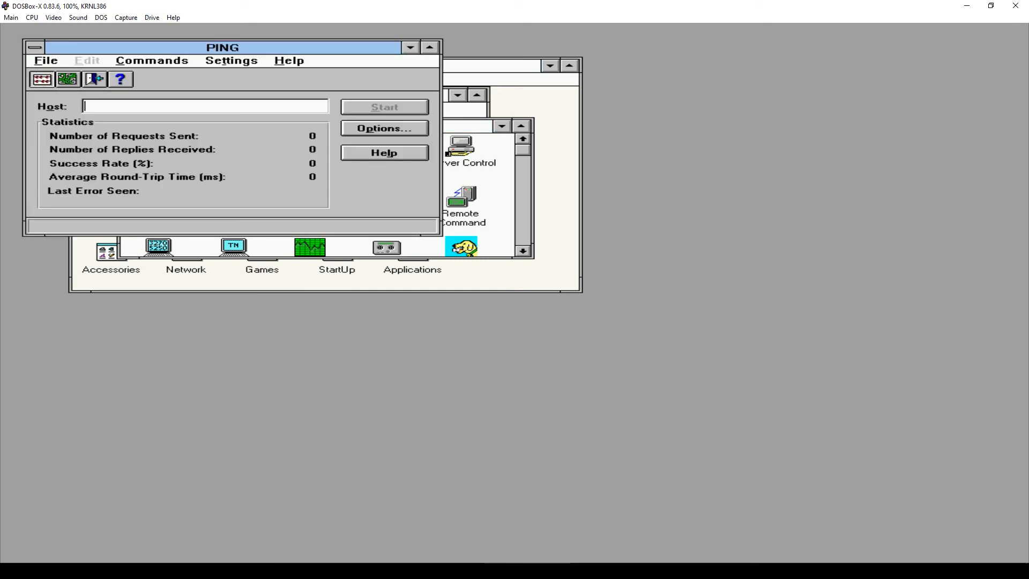
pyautogui.write('google.com')
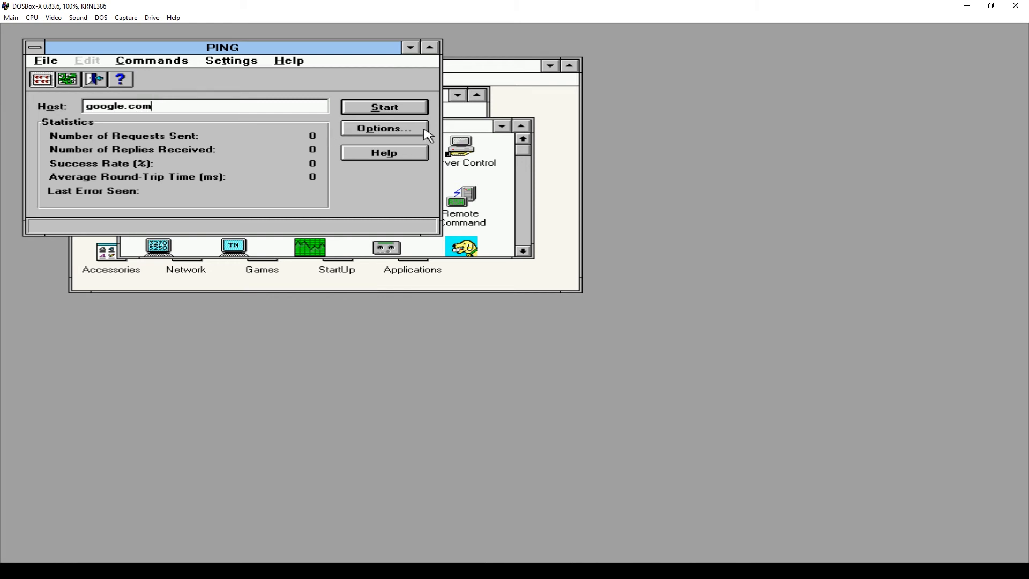
pyautogui.click(384, 109)
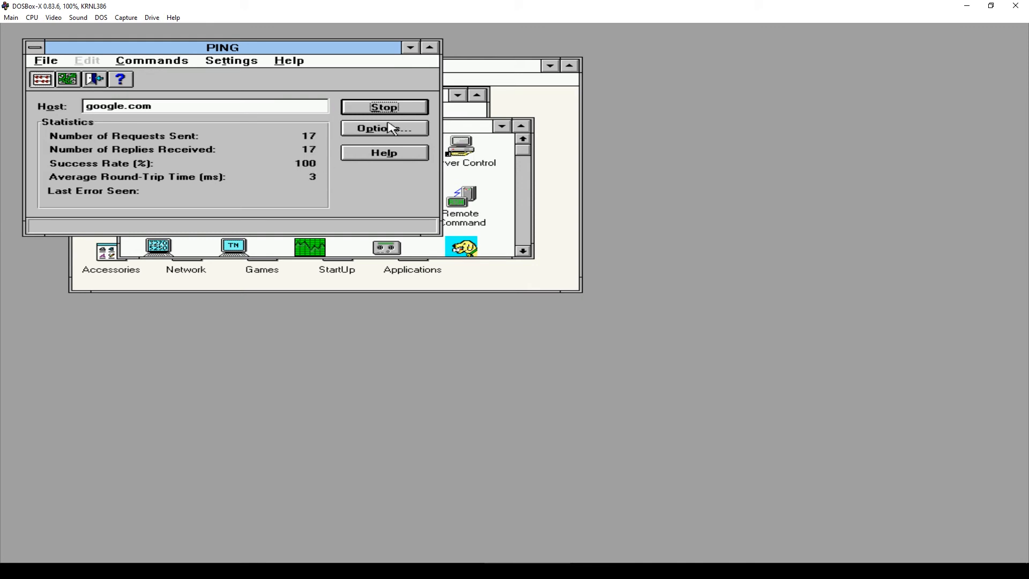
pyautogui.click(398, 110)
pyautogui.doubleClick(36, 49)
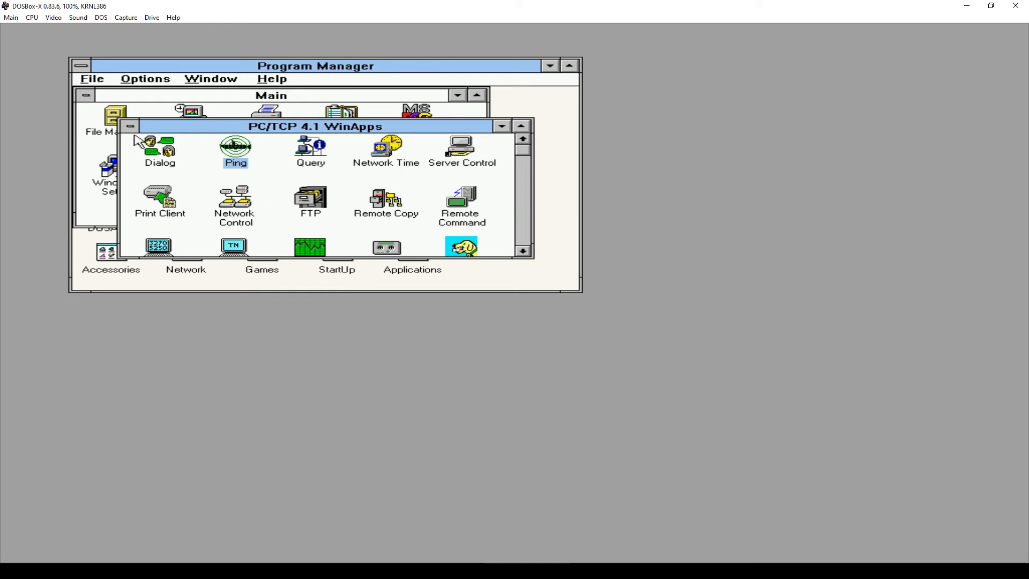
# - Minimize the WinApps group and run the Netscape installer from File Manager's netsca~1 folder
pyautogui.hotkey('ctrl', 'F4')
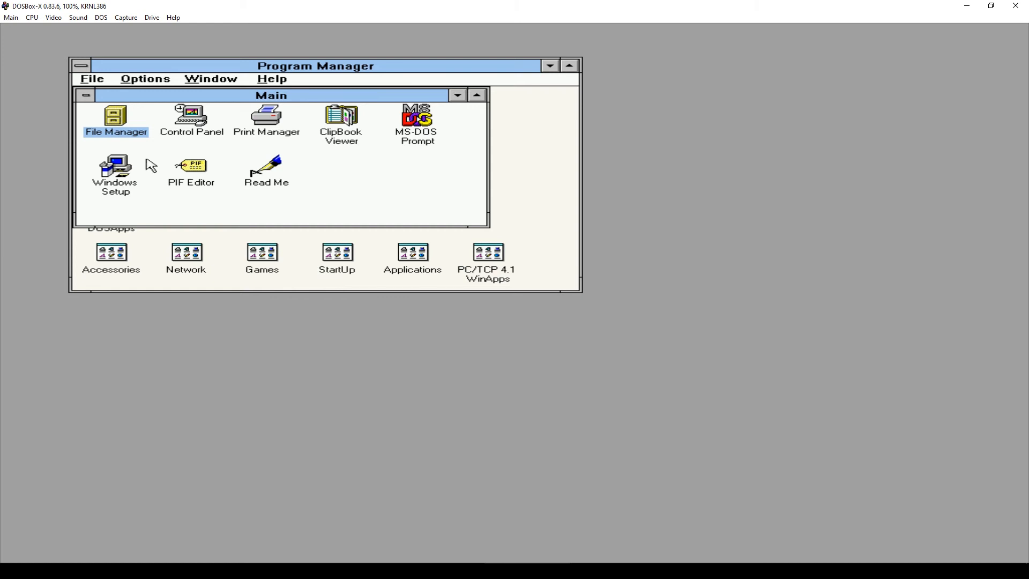
pyautogui.doubleClick(118, 123)
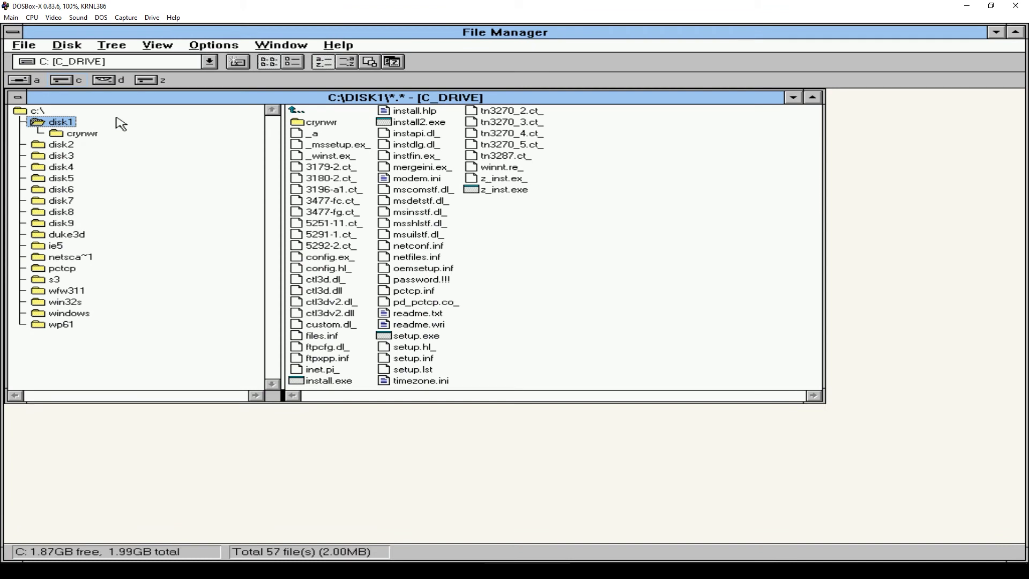
pyautogui.click(71, 259)
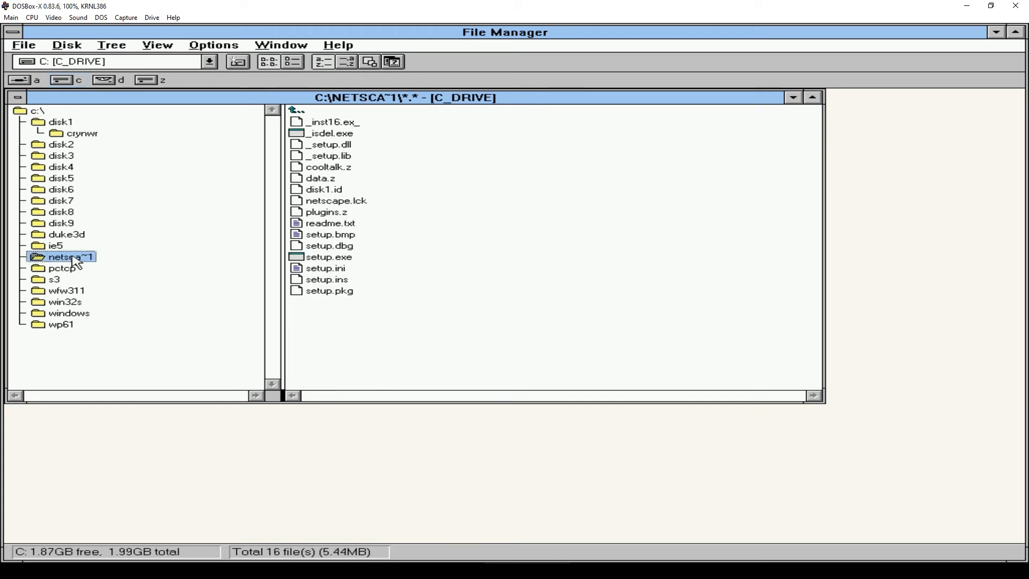
pyautogui.doubleClick(328, 258)
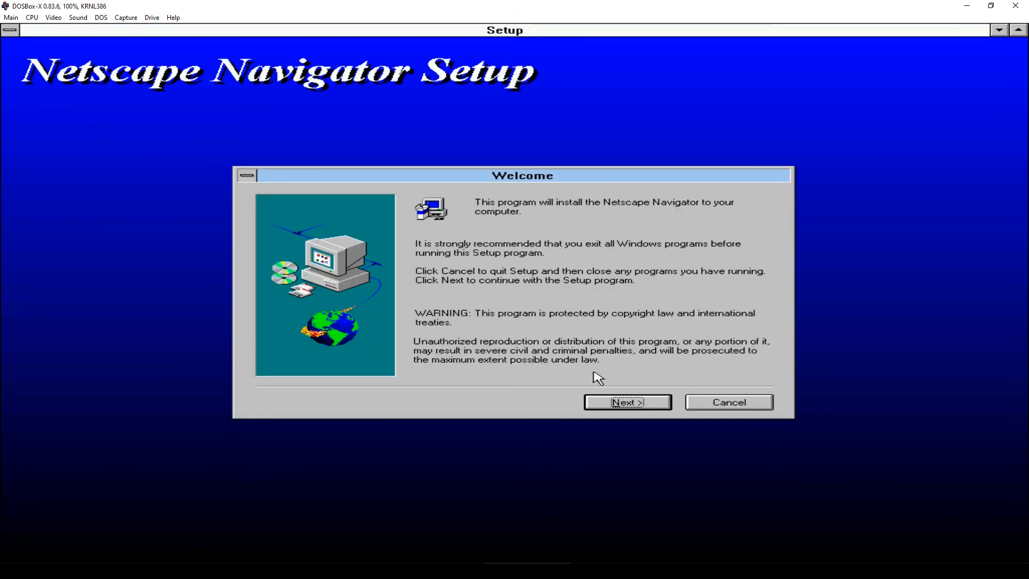
# - Install Netscape Navigator 3.04 to C:\Netscape without CoolTalk, README or connecting to Netscape's site
pyautogui.click(634, 406)
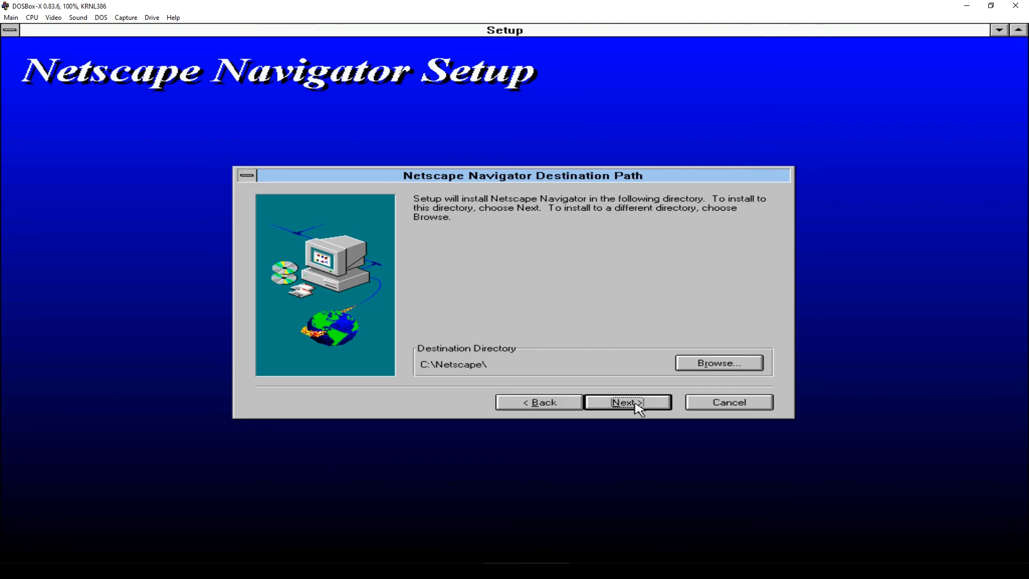
pyautogui.click(638, 407)
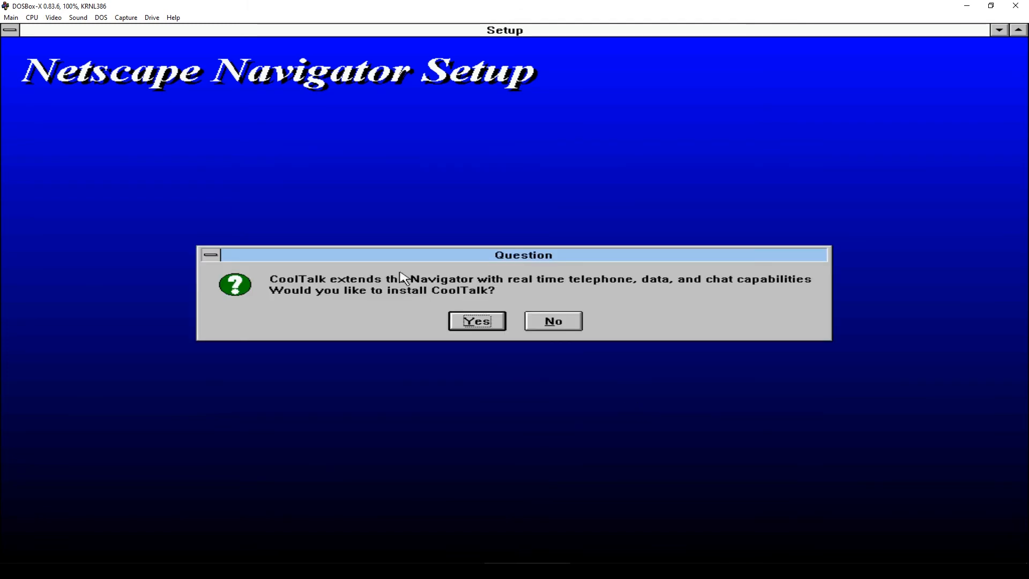
pyautogui.click(566, 322)
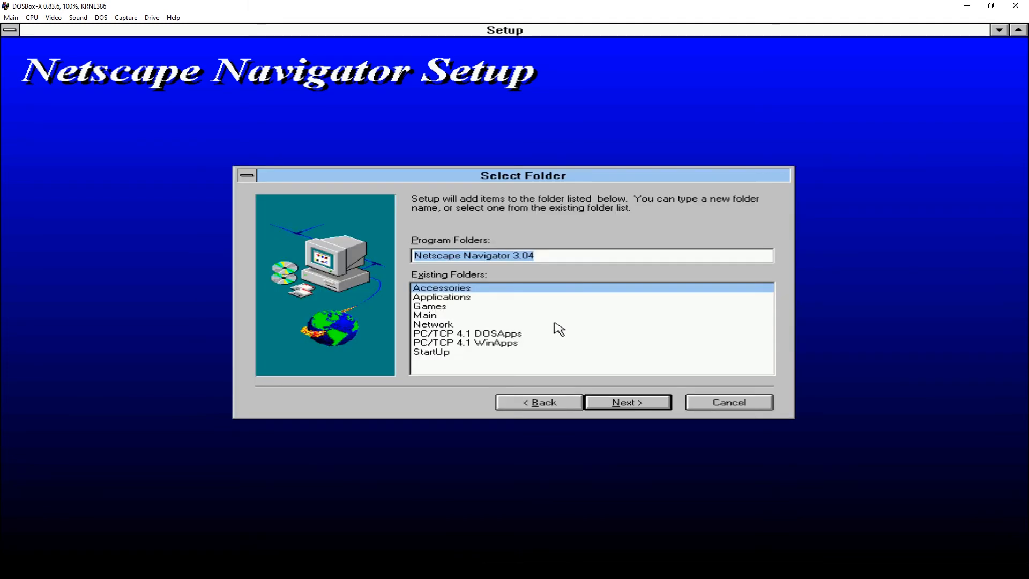
pyautogui.click(623, 400)
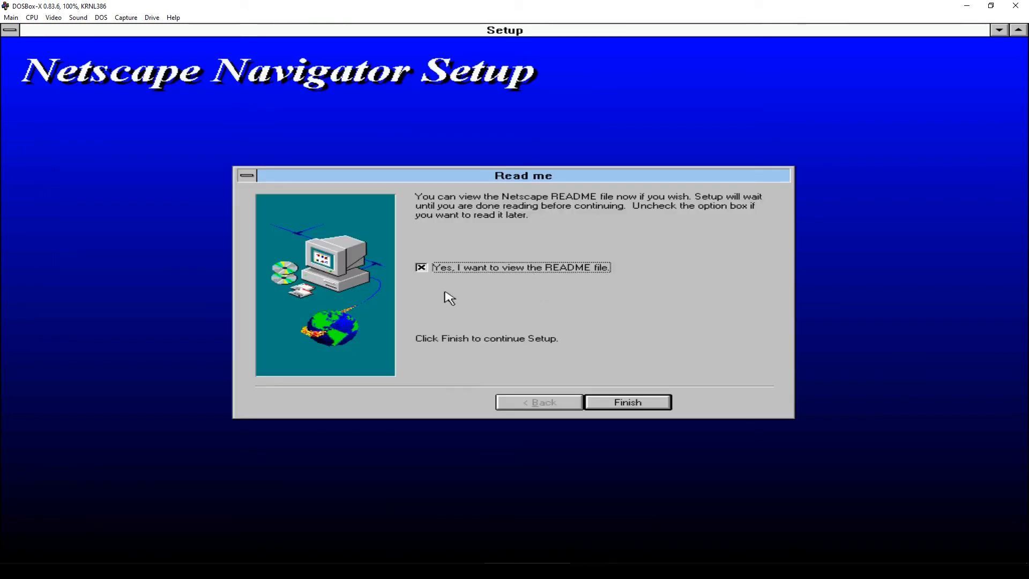
pyautogui.click(638, 403)
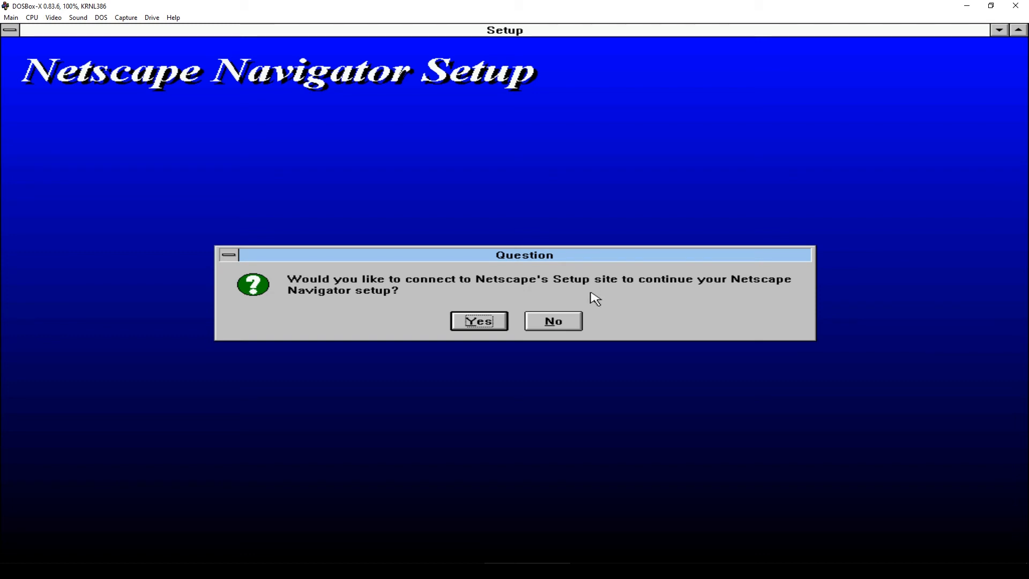
pyautogui.click(567, 328)
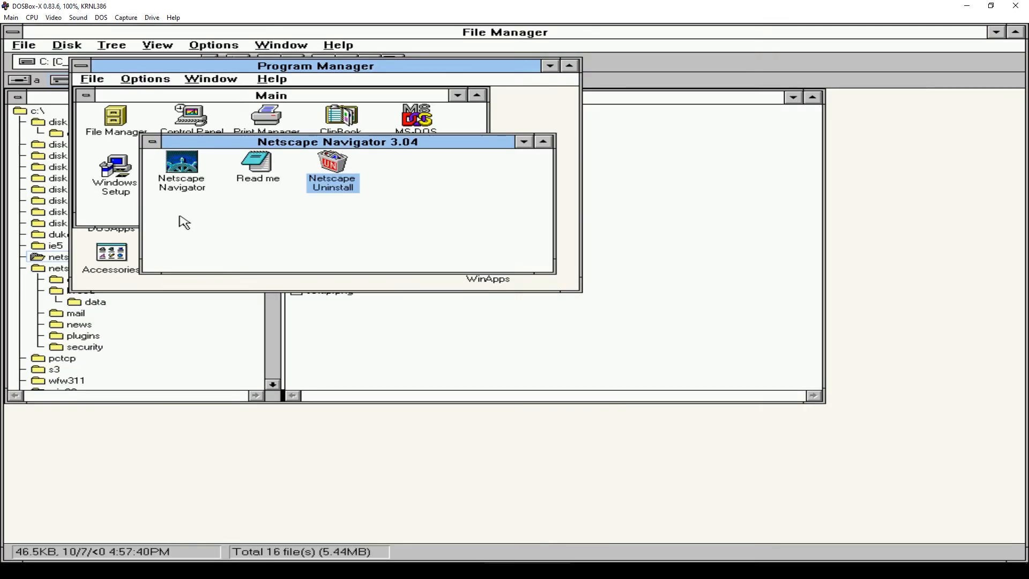
# - Start Netscape Navigator, accept its licence, clear both error dialogs, and enter padcircus.com as the address
pyautogui.doubleClick(184, 167)
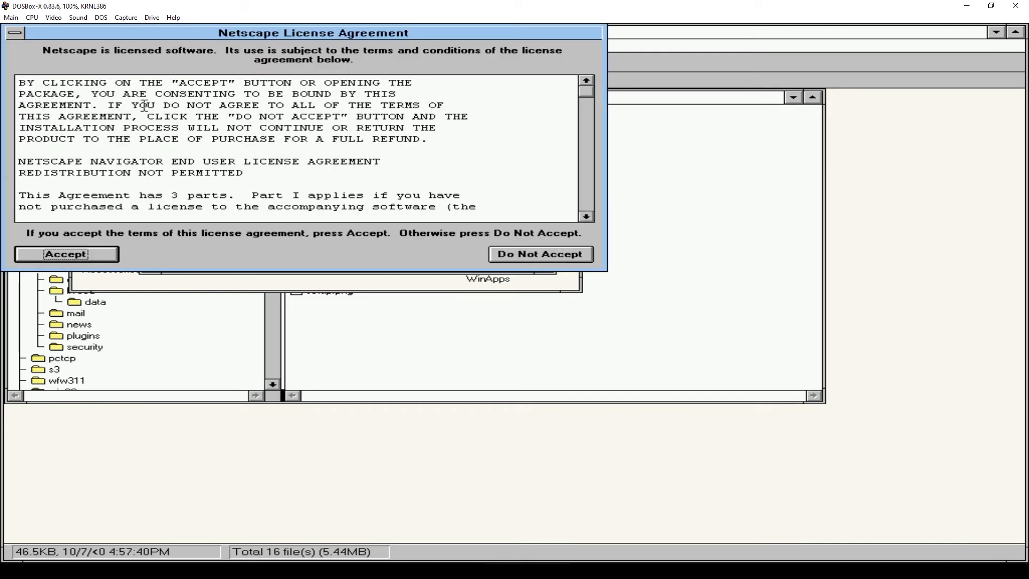
pyautogui.click(75, 254)
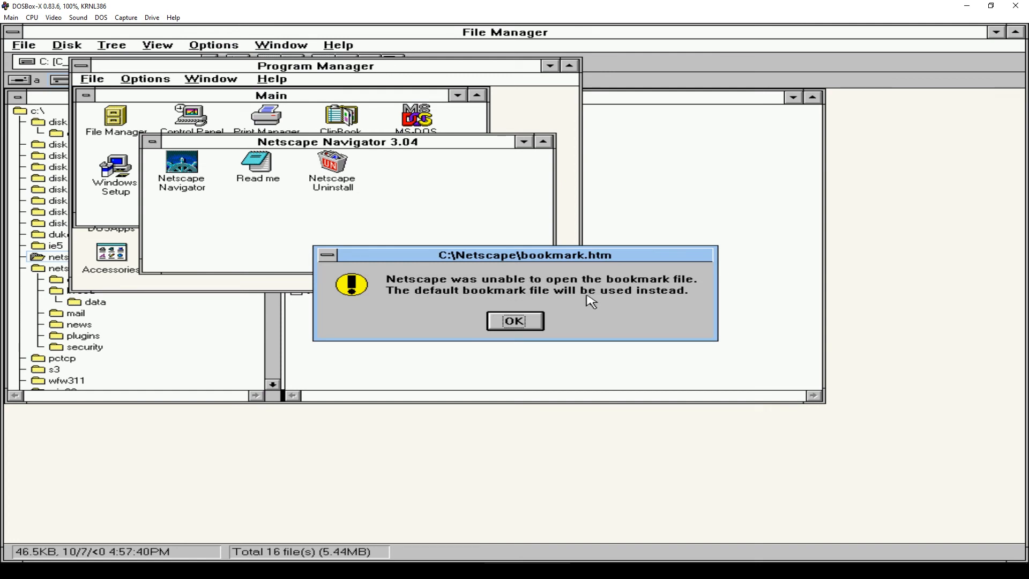
pyautogui.click(512, 321)
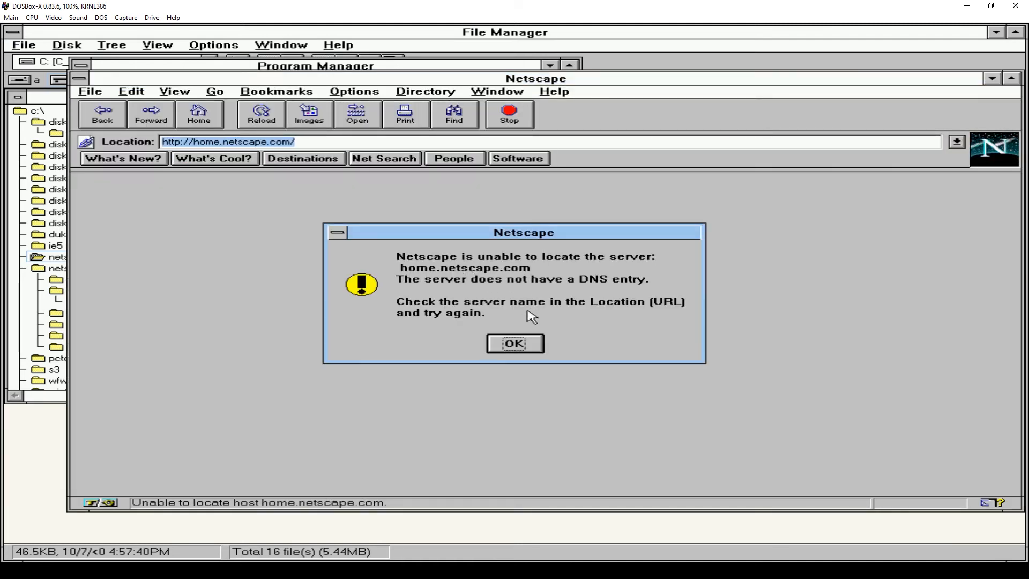
pyautogui.click(513, 342)
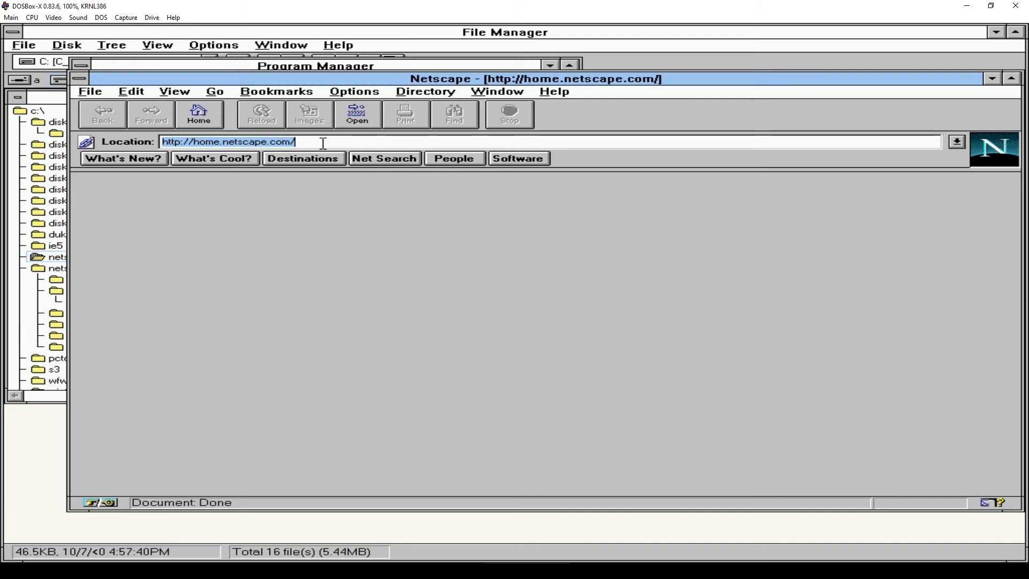
pyautogui.write('padcircus.com')
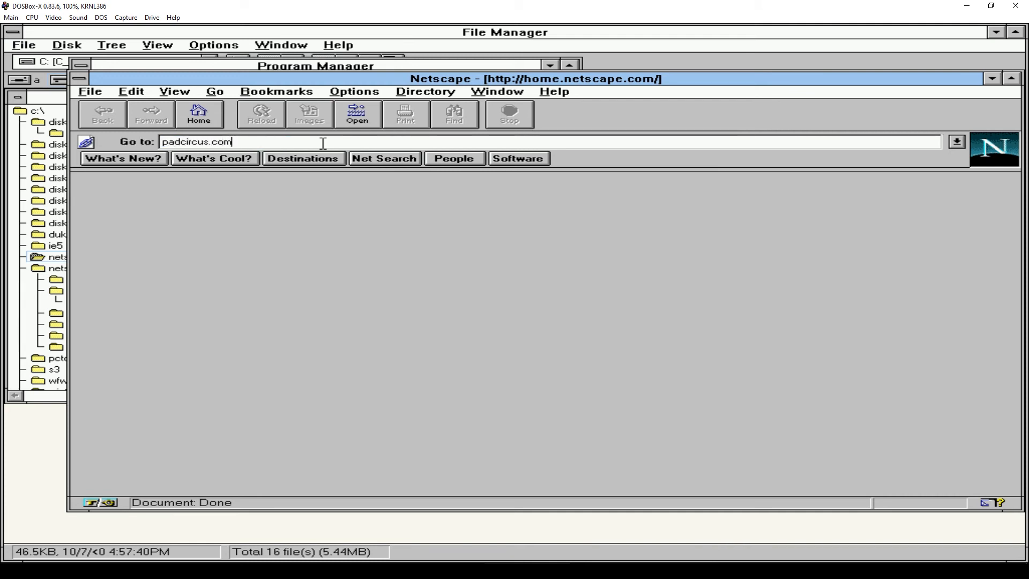
# - Load padcircus.com to show its 'Congrats!' page, then close Netscape
pyautogui.press('Return')
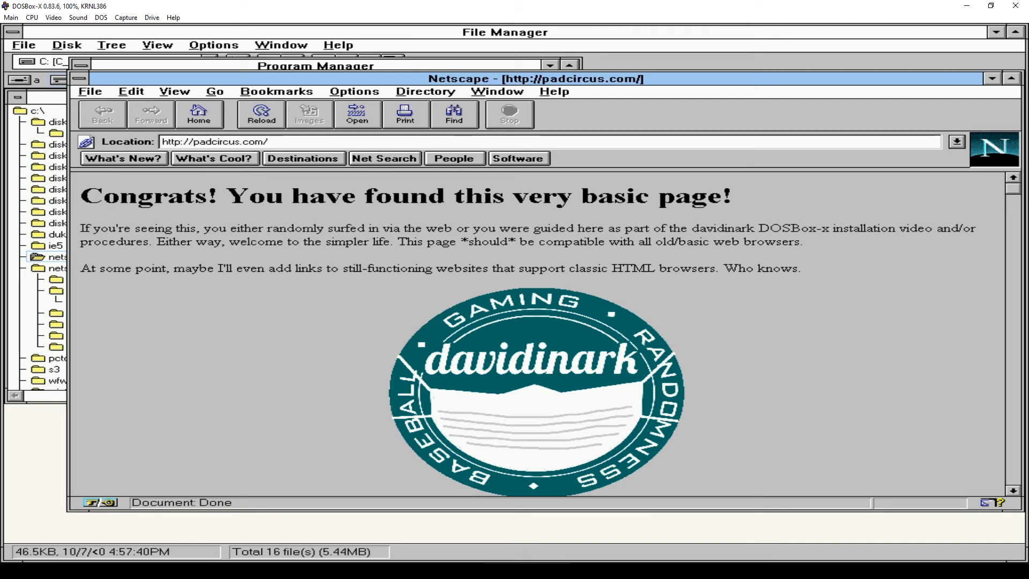
pyautogui.doubleClick(79, 78)
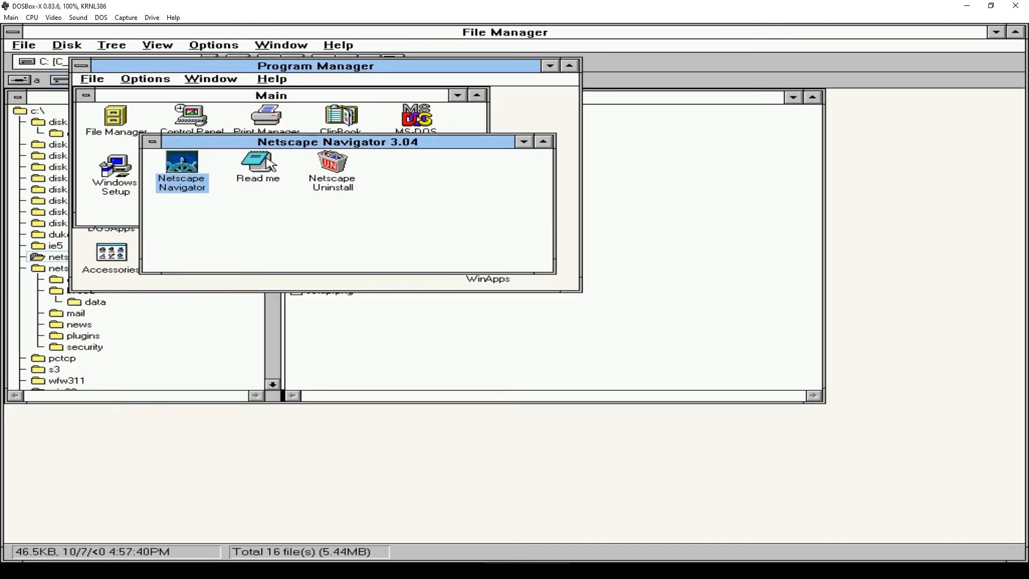
# - Minimize the Netscape Navigator 3.04 group and view the ie5 folder in File Manager
pyautogui.click(154, 143)
pyautogui.click(153, 144)
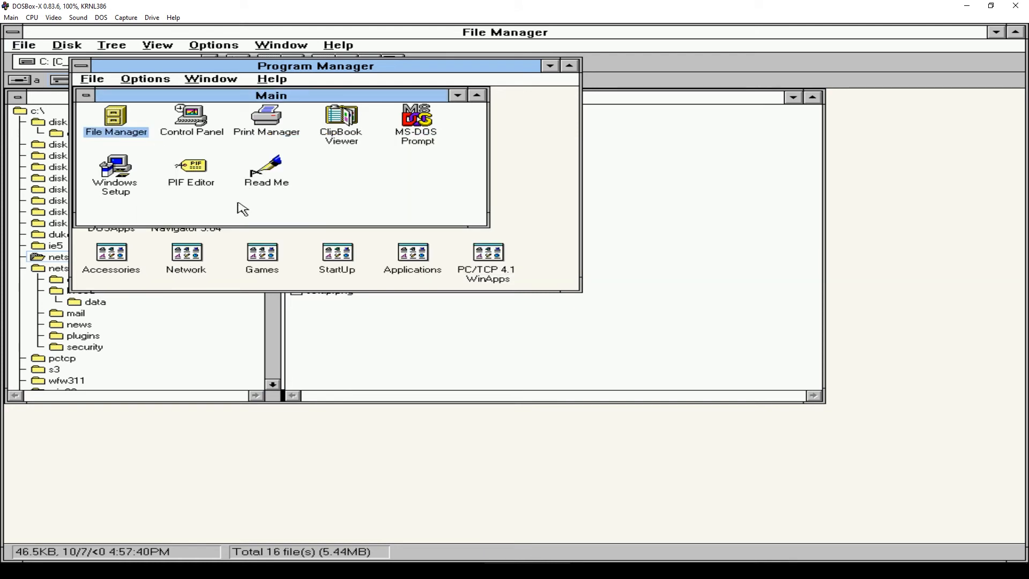
pyautogui.doubleClick(108, 125)
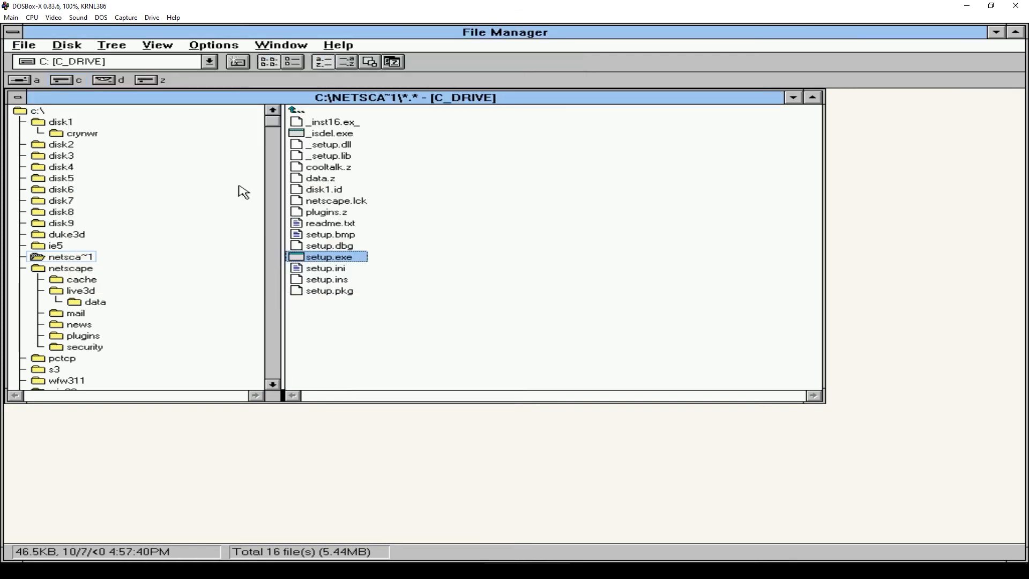
pyautogui.click(64, 247)
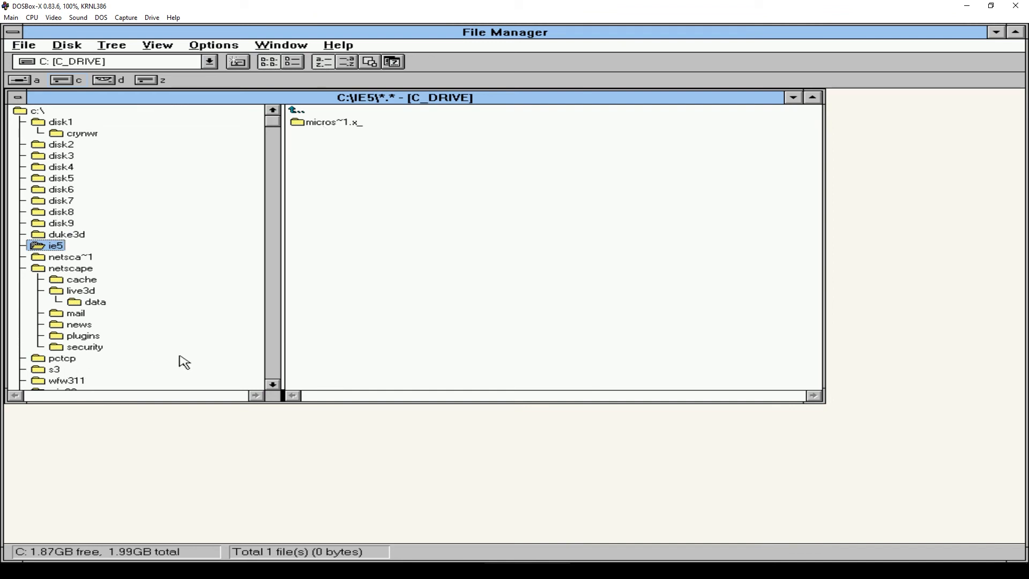
# - Select winzip50.exe in the C: drive root, then close File Manager
pyautogui.click(273, 346)
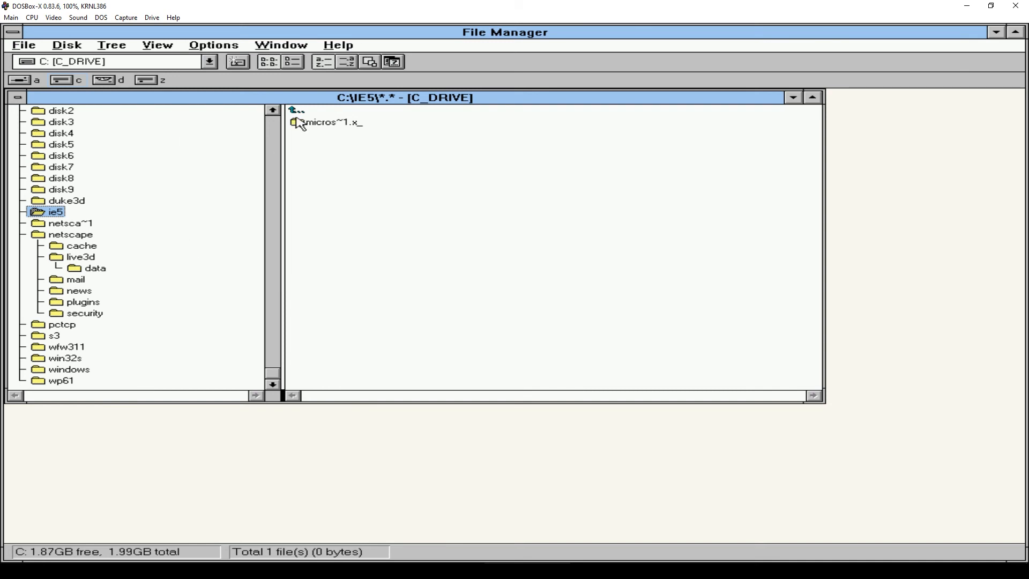
pyautogui.click(273, 131)
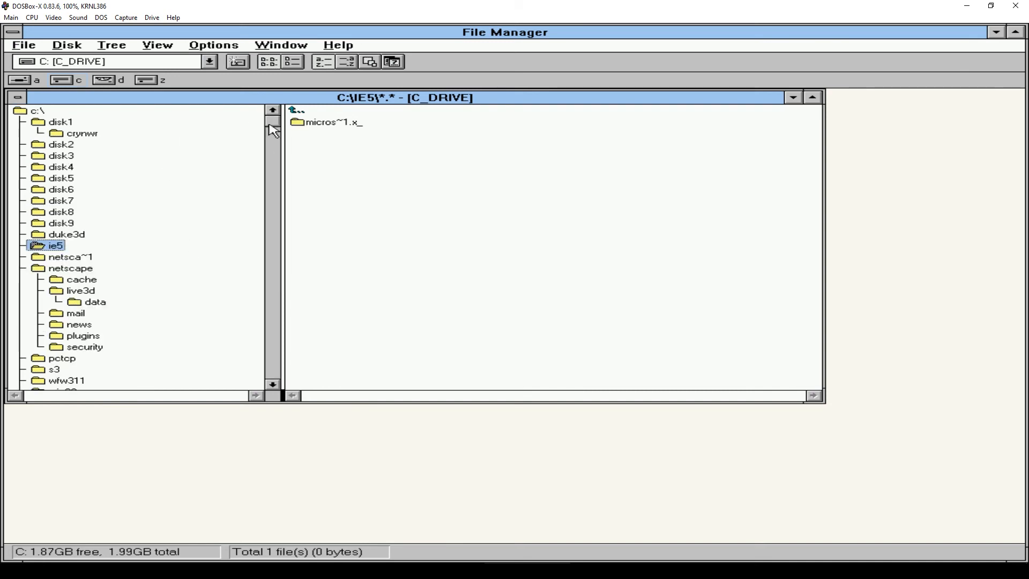
pyautogui.click(20, 112)
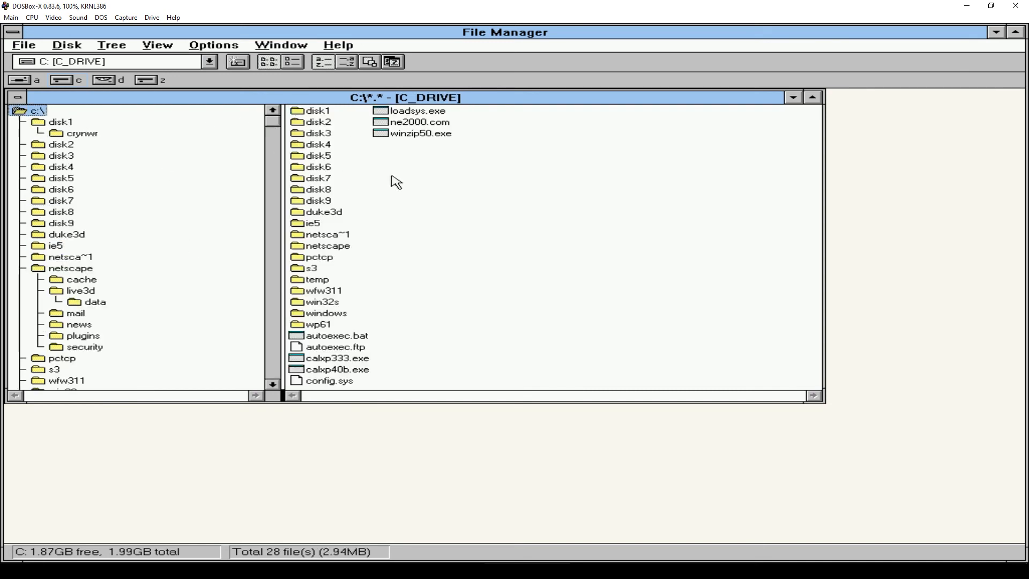
pyautogui.click(407, 136)
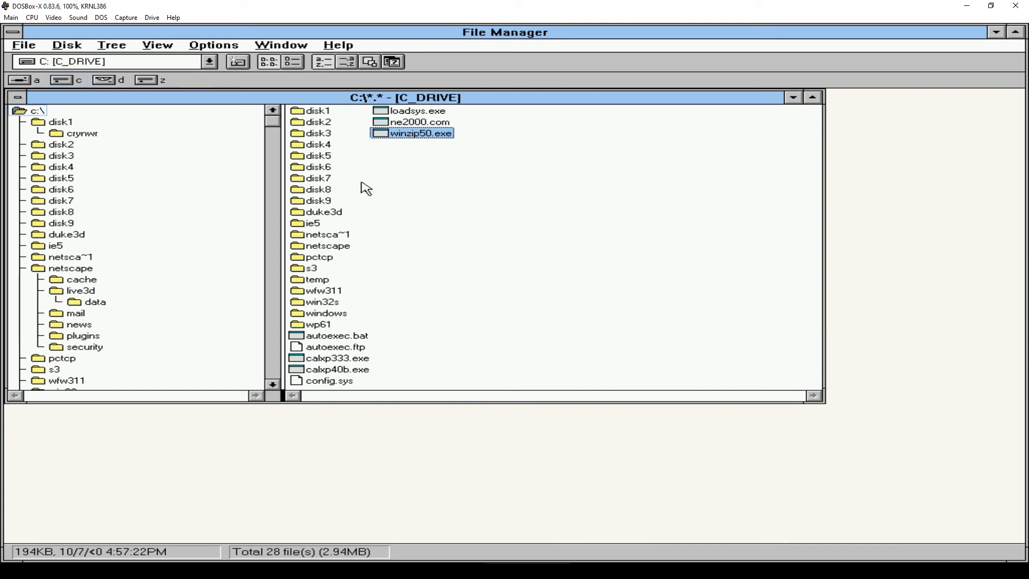
pyautogui.hotkey('alt', 'F4')
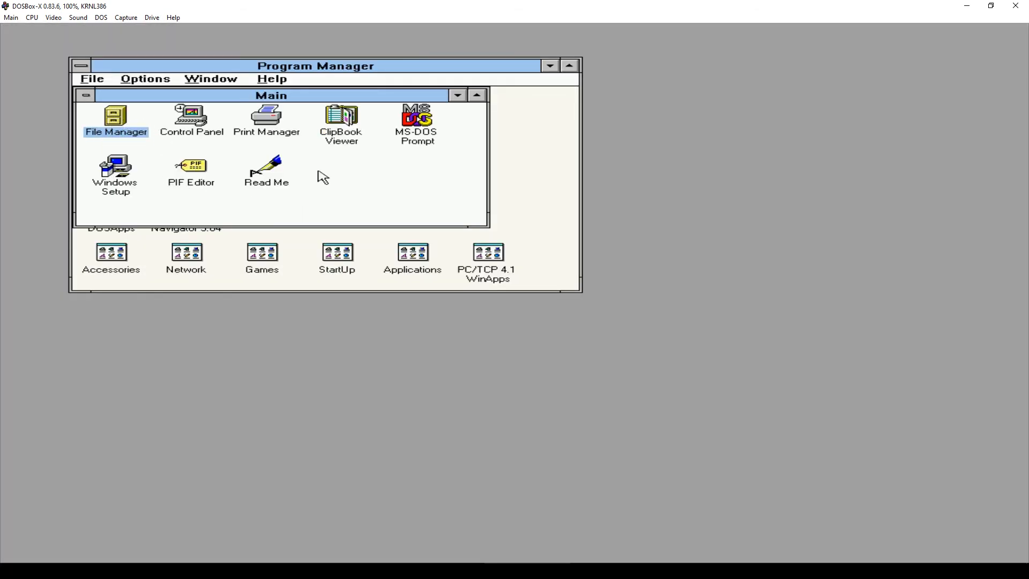
# - Run winzip.exe, accept its licence and default locations, add it to Accessories, then close everything
pyautogui.doubleClick(119, 126)
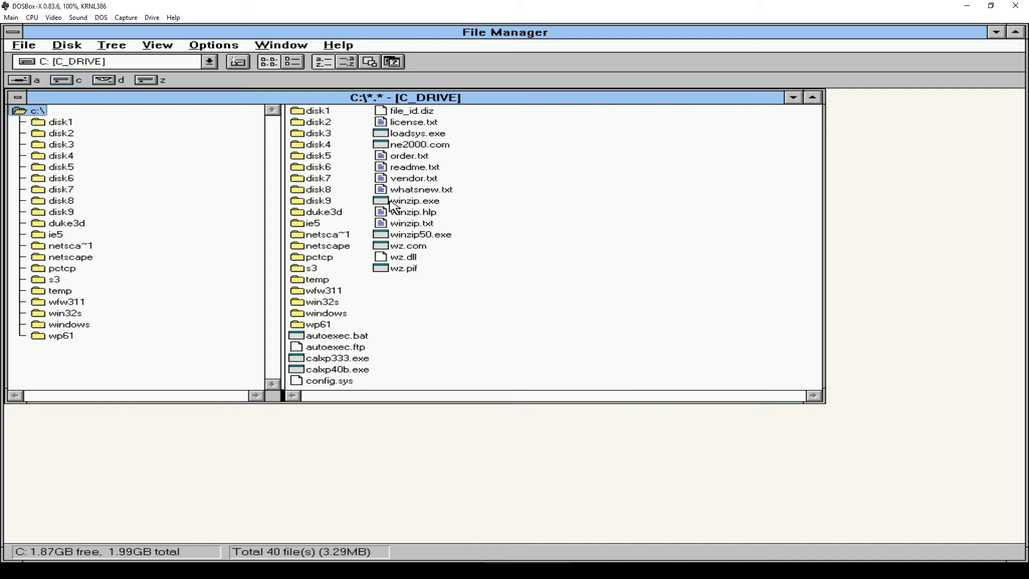
pyautogui.doubleClick(413, 201)
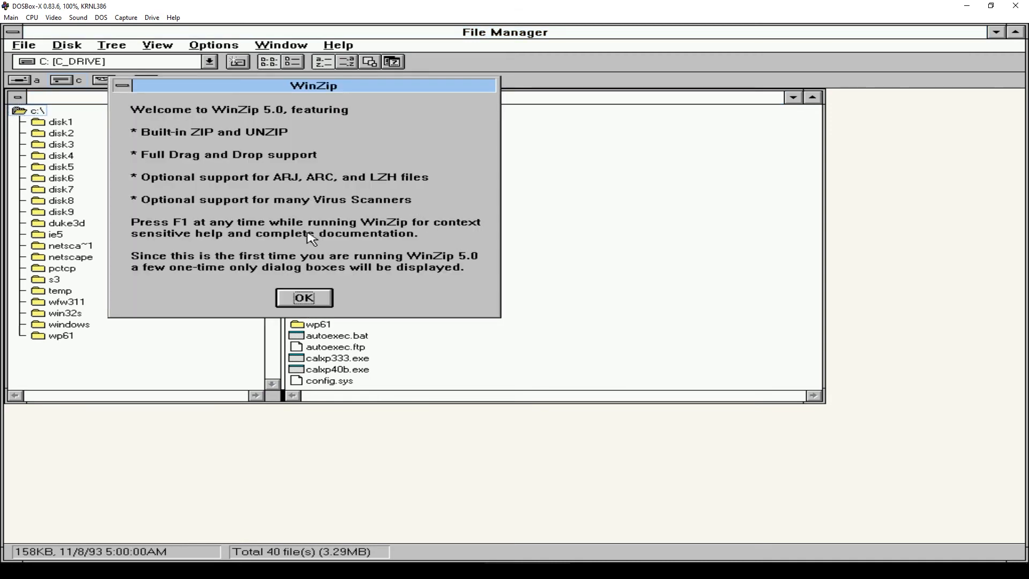
pyautogui.click(305, 299)
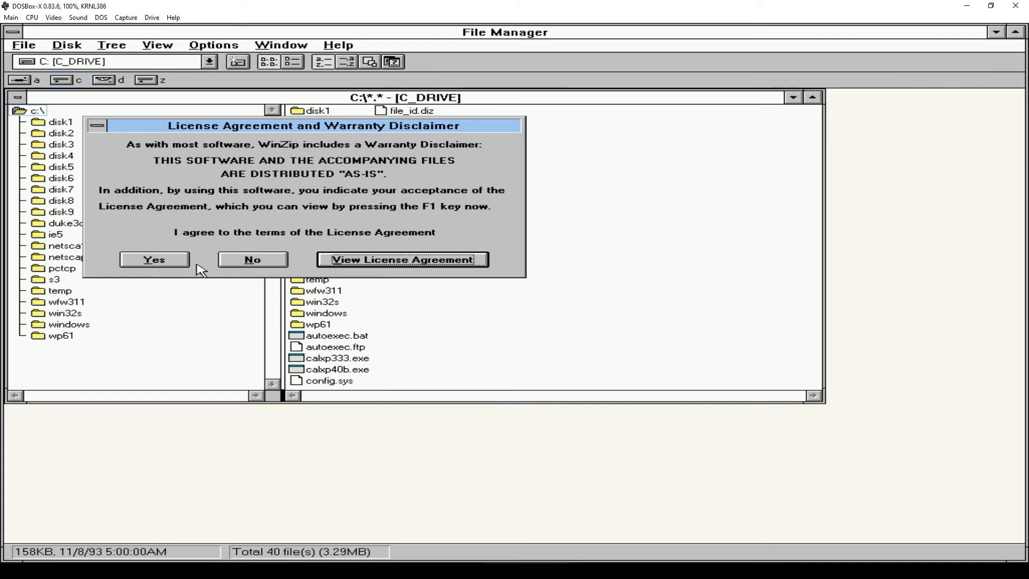
pyautogui.click(162, 261)
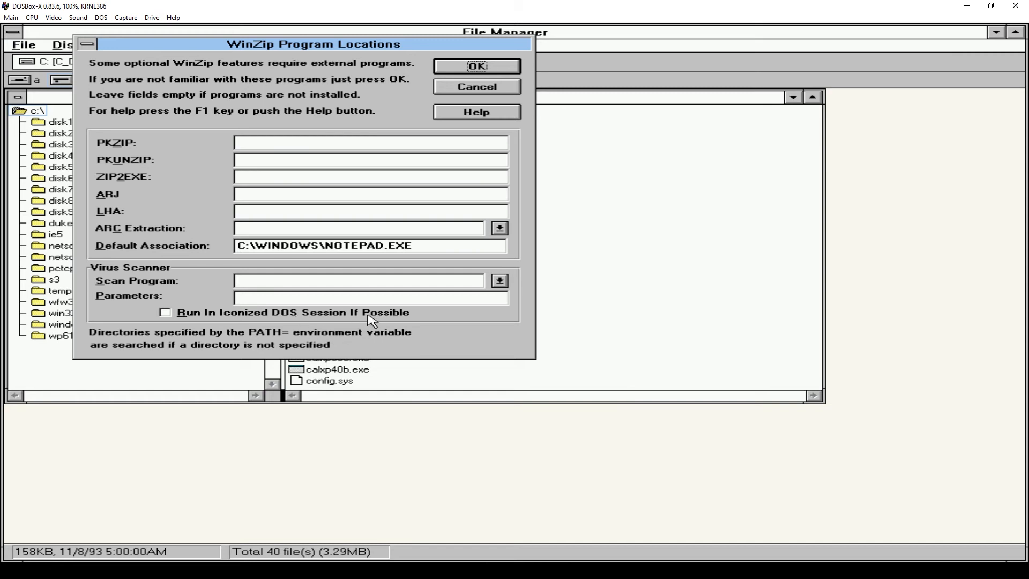
pyautogui.click(450, 67)
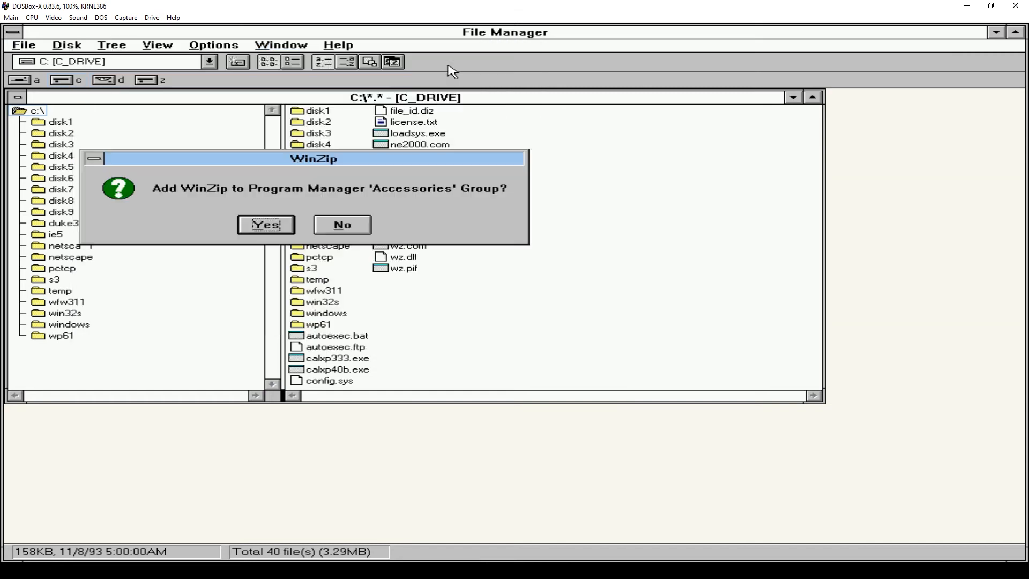
pyautogui.click(263, 224)
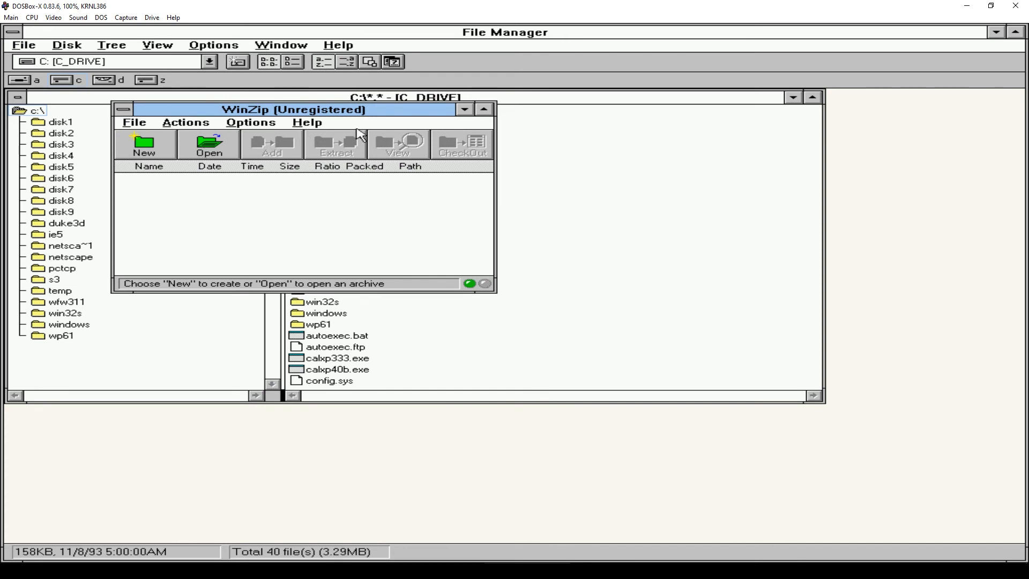
pyautogui.doubleClick(124, 110)
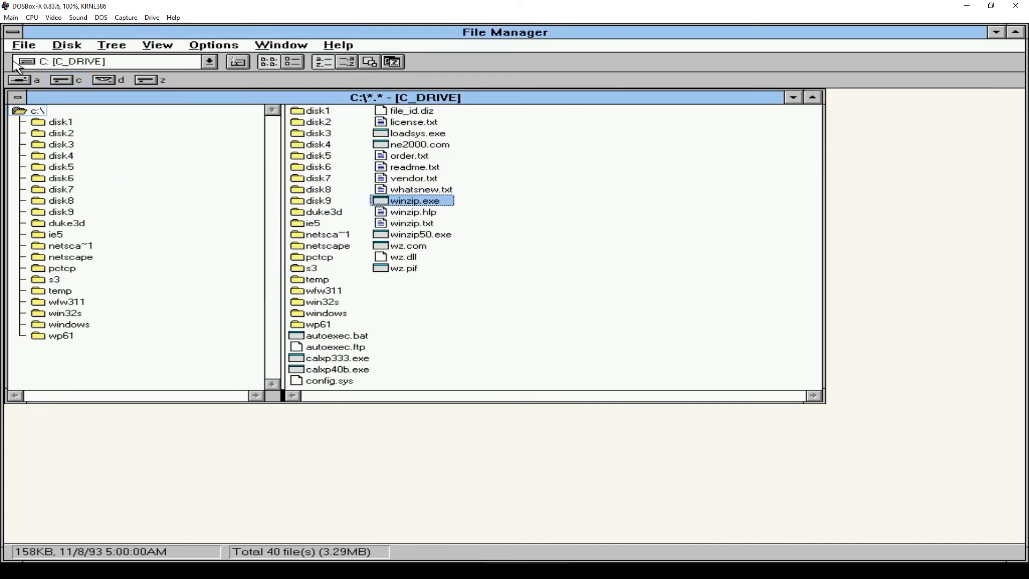
pyautogui.doubleClick(15, 33)
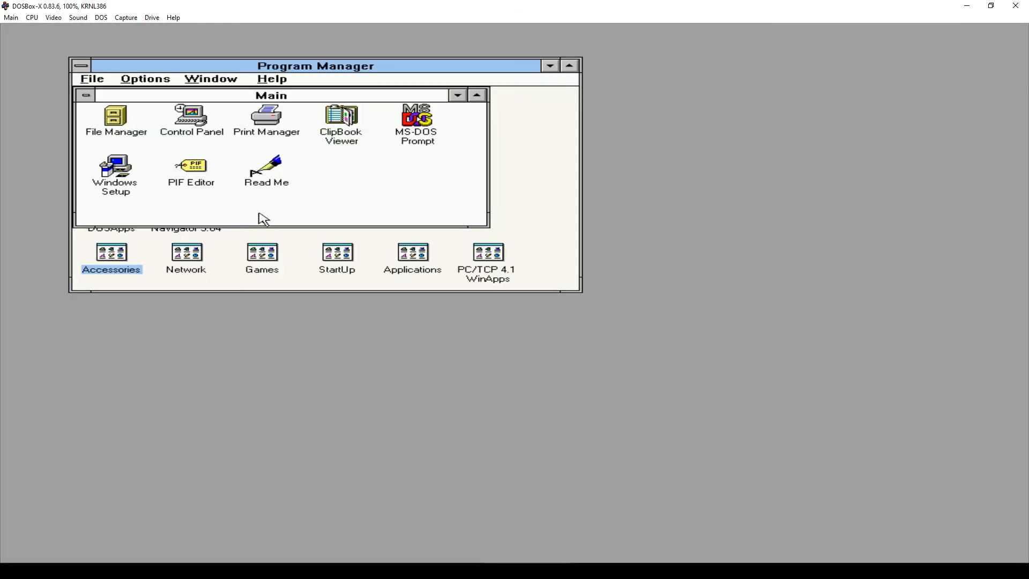
# - Confirm WinZip 5.0 is in Accessories, then open the C:\WP61 folder in File Manager
pyautogui.doubleClick(111, 252)
pyautogui.click(497, 223)
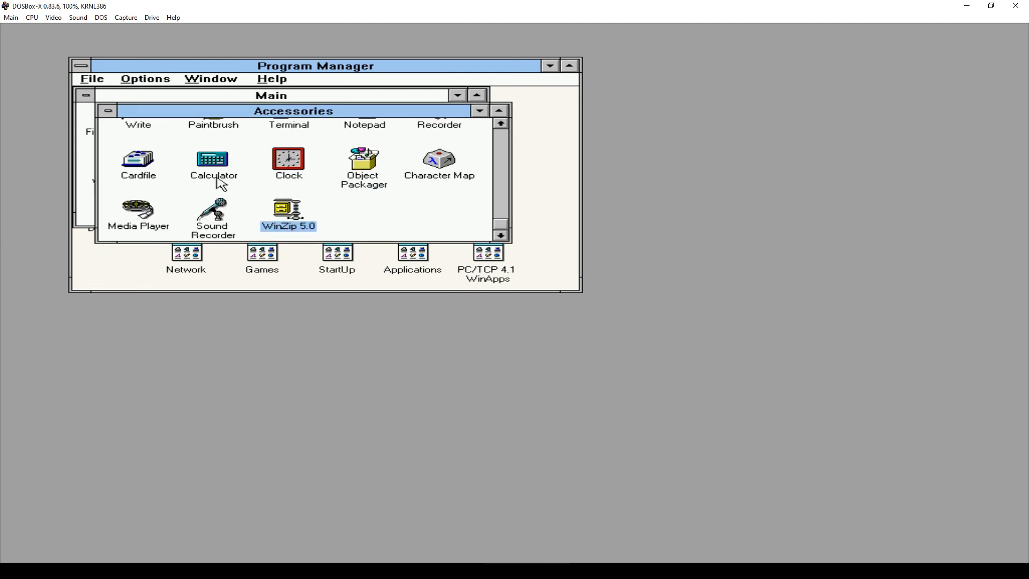
pyautogui.doubleClick(108, 116)
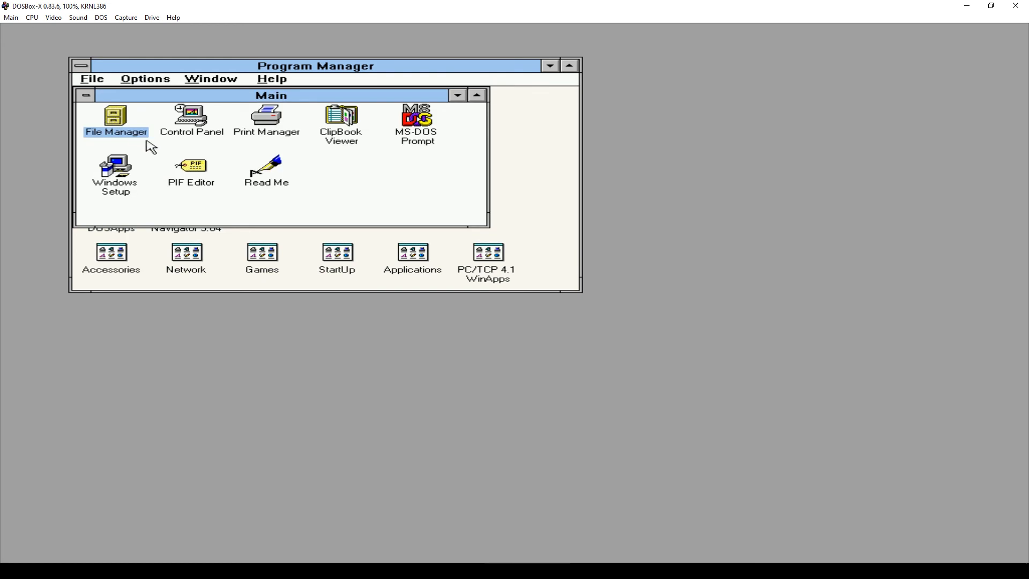
pyautogui.doubleClick(114, 118)
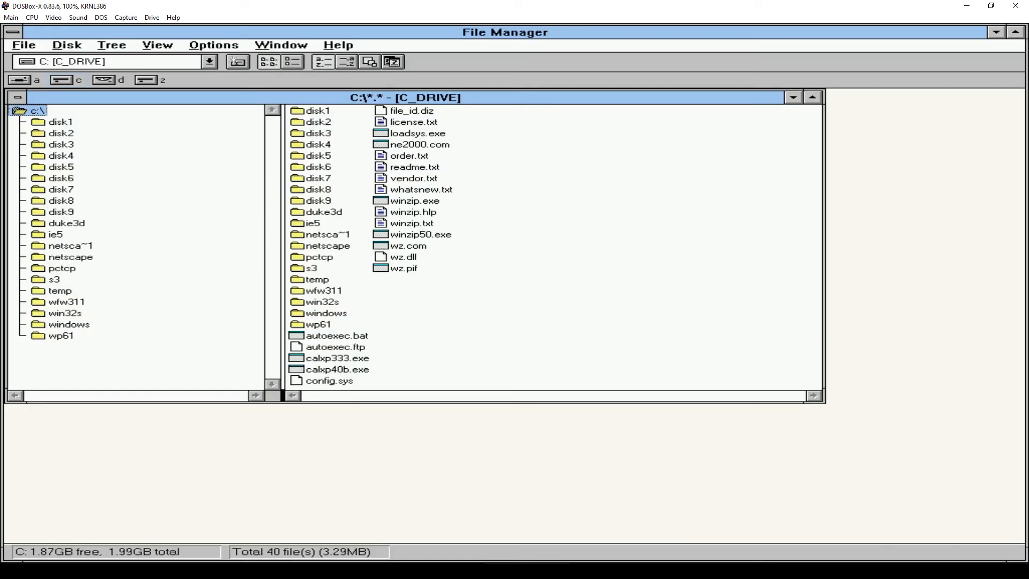
pyautogui.doubleClick(319, 324)
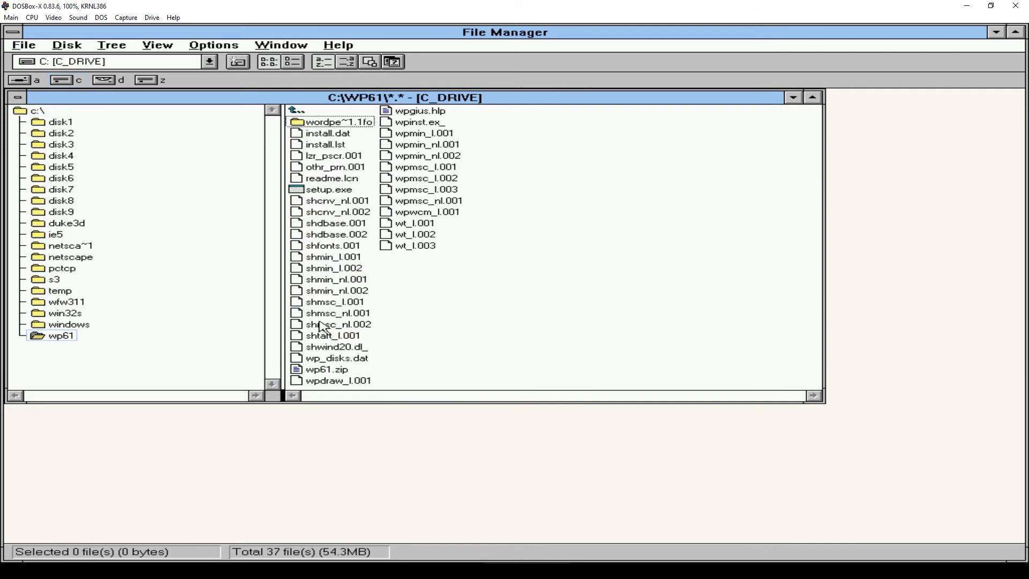
# - Run WP61 setup.exe for a Standard WordPerfect 6.1 install on drive C, skipping the README
pyautogui.click(333, 191)
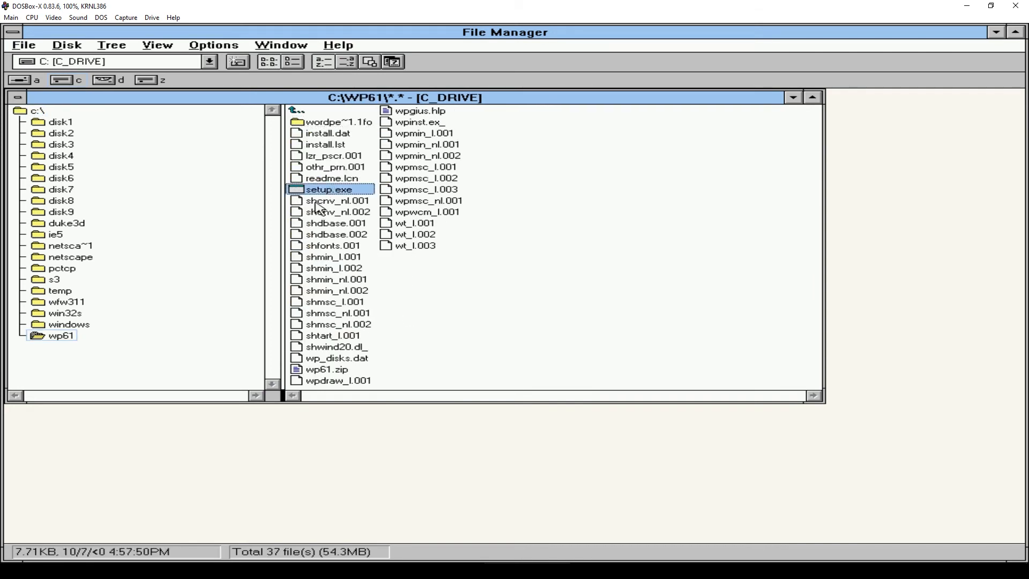
pyautogui.click(296, 205)
pyautogui.doubleClick(296, 192)
pyautogui.click(365, 328)
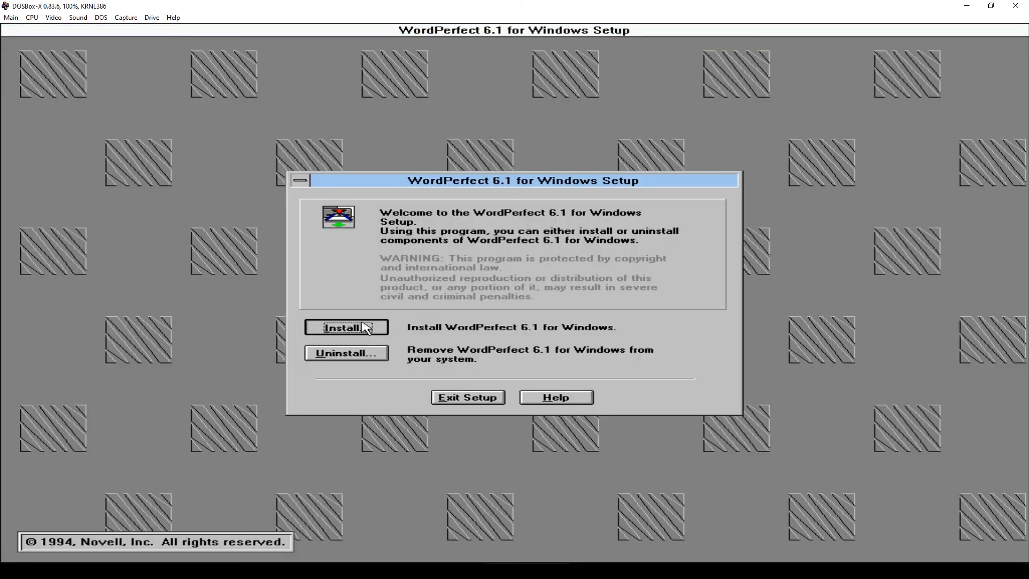
pyautogui.click(387, 235)
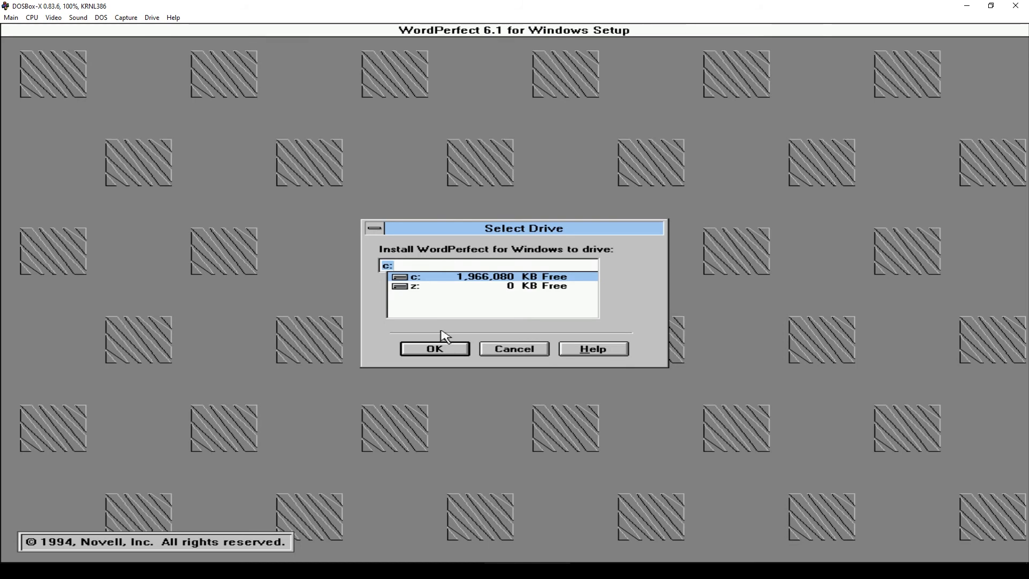
pyautogui.click(443, 353)
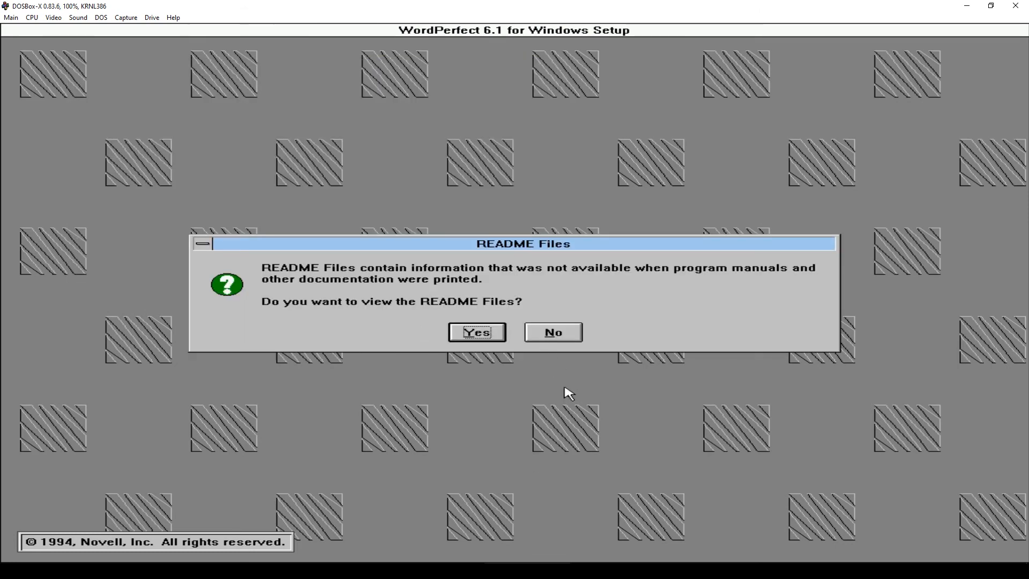
pyautogui.click(571, 338)
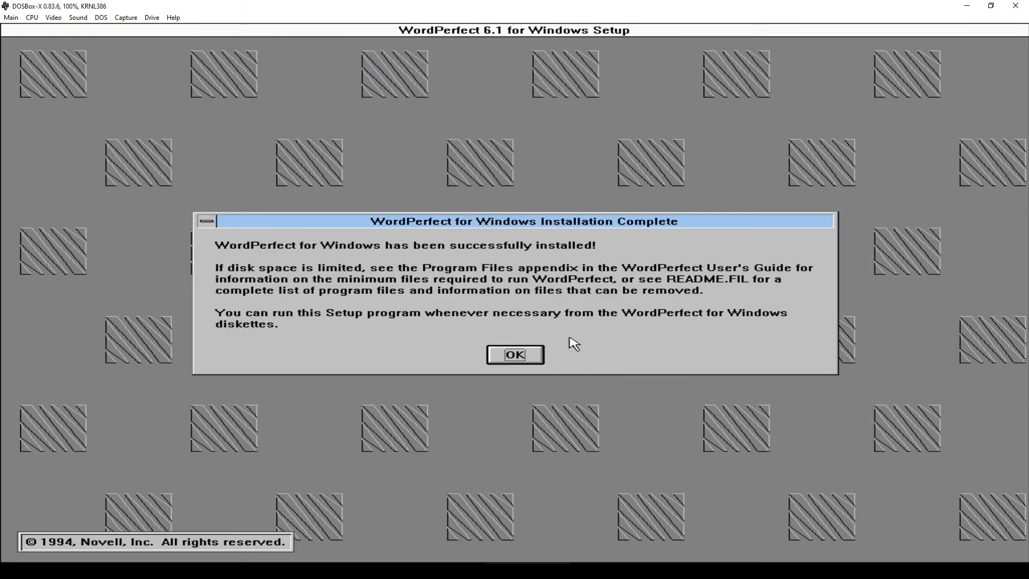
pyautogui.click(529, 358)
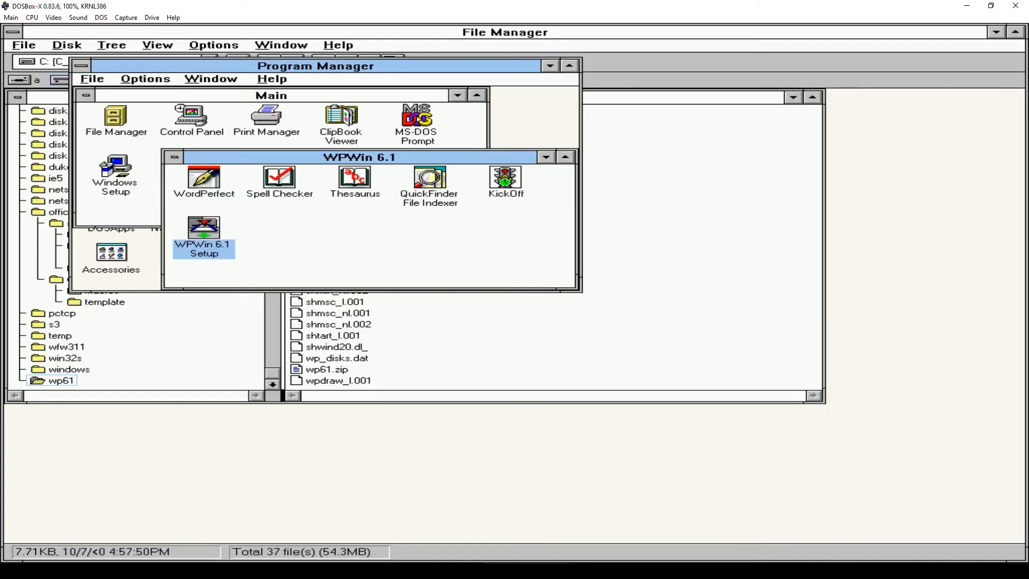
pyautogui.doubleClick(204, 180)
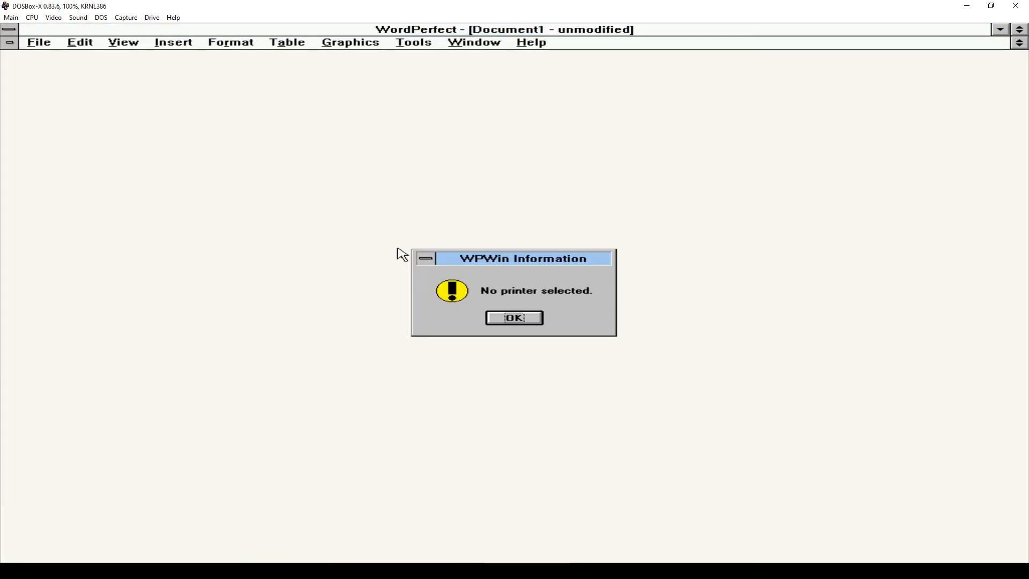
pyautogui.click(524, 322)
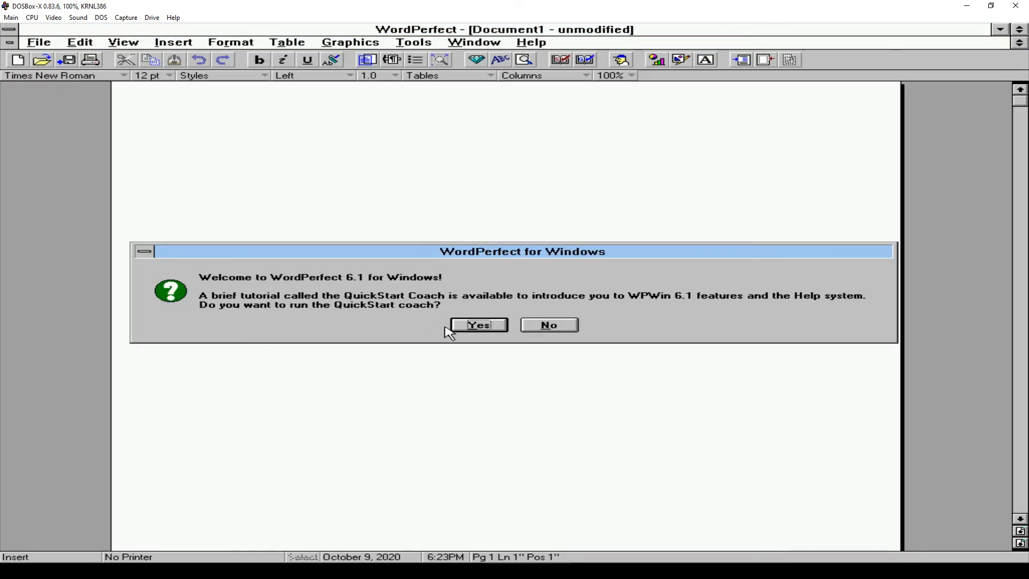
pyautogui.click(547, 326)
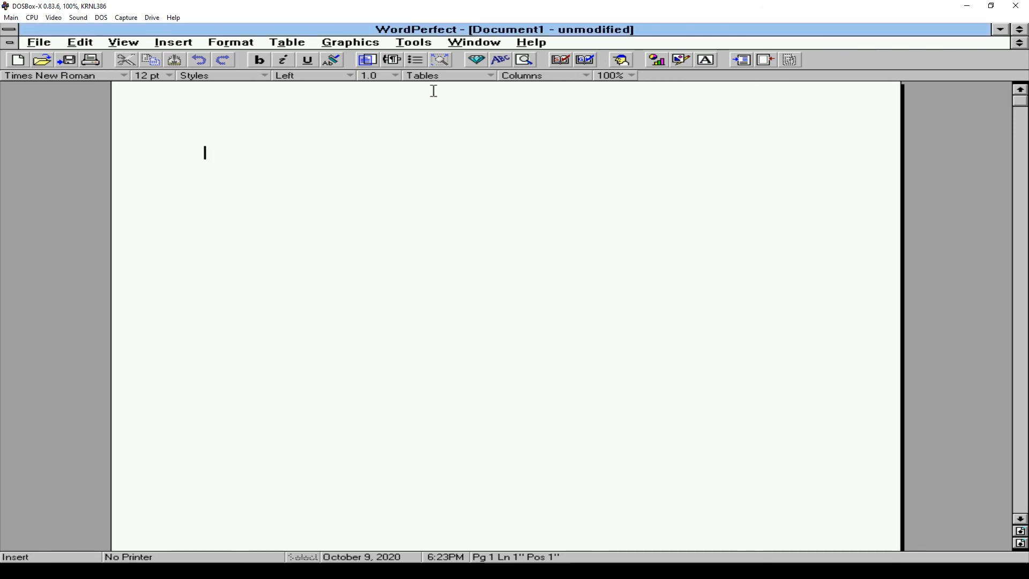
pyautogui.write('Dsfsdfd')
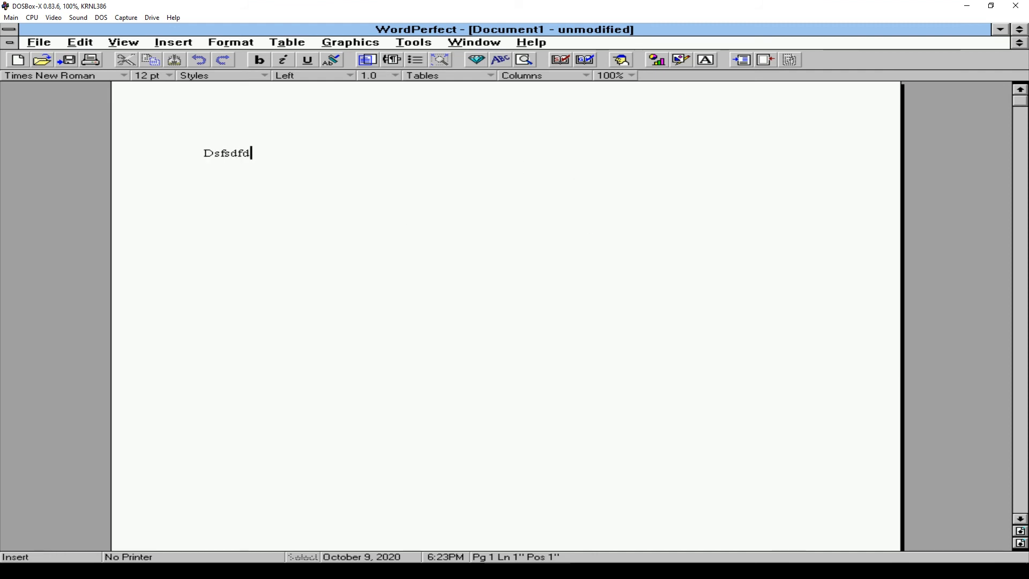
pyautogui.click(10, 29)
pyautogui.click(9, 31)
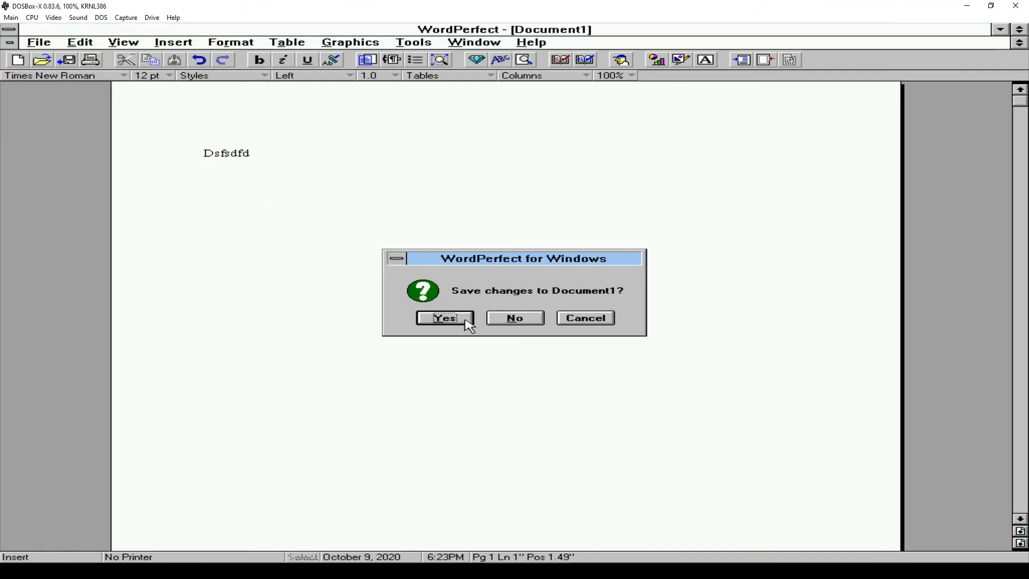
pyautogui.click(521, 319)
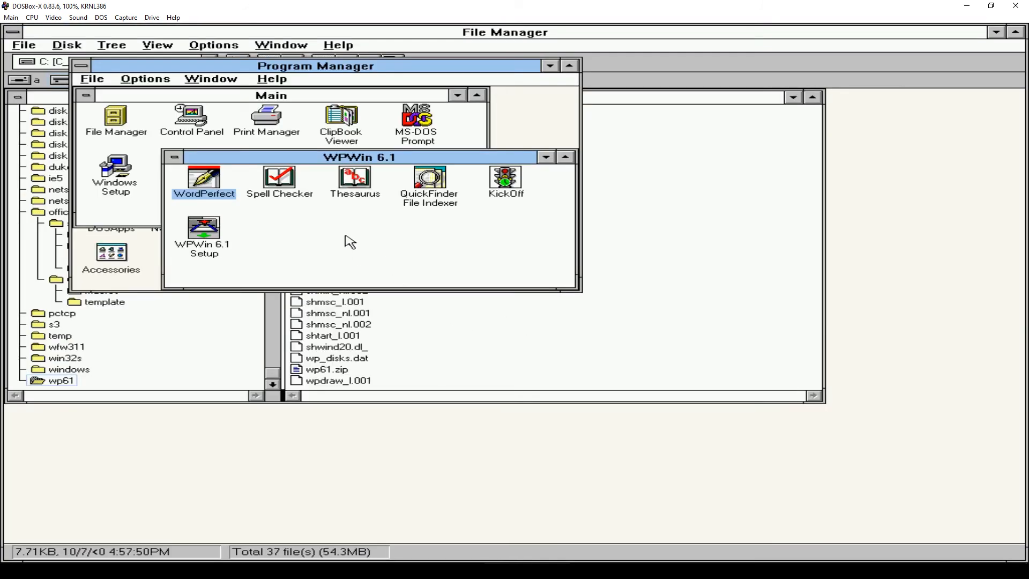
# - Close the WPWin 6.1 group and exit Windows to the DOS prompt
pyautogui.doubleClick(177, 160)
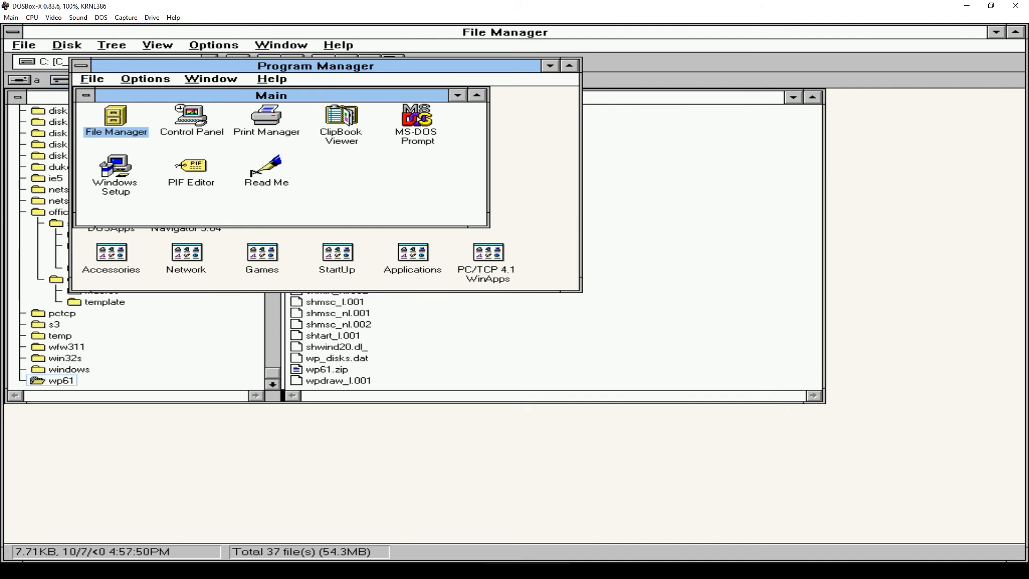
pyautogui.doubleClick(83, 67)
pyautogui.click(462, 314)
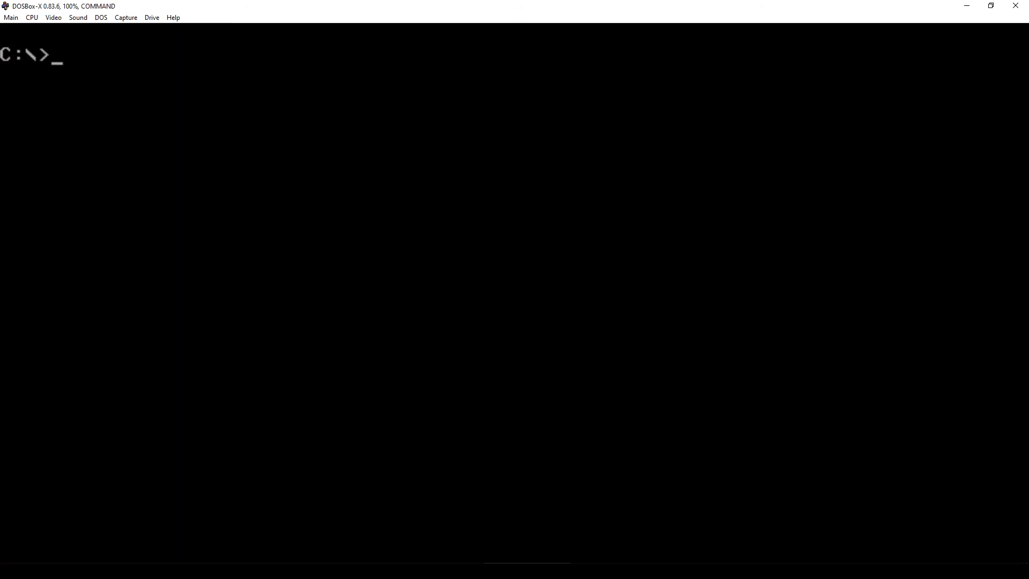
# - Change into the duke3d folder and run duke3d to launch Duke Nukem 3D
pyautogui.write('cd duke3d')
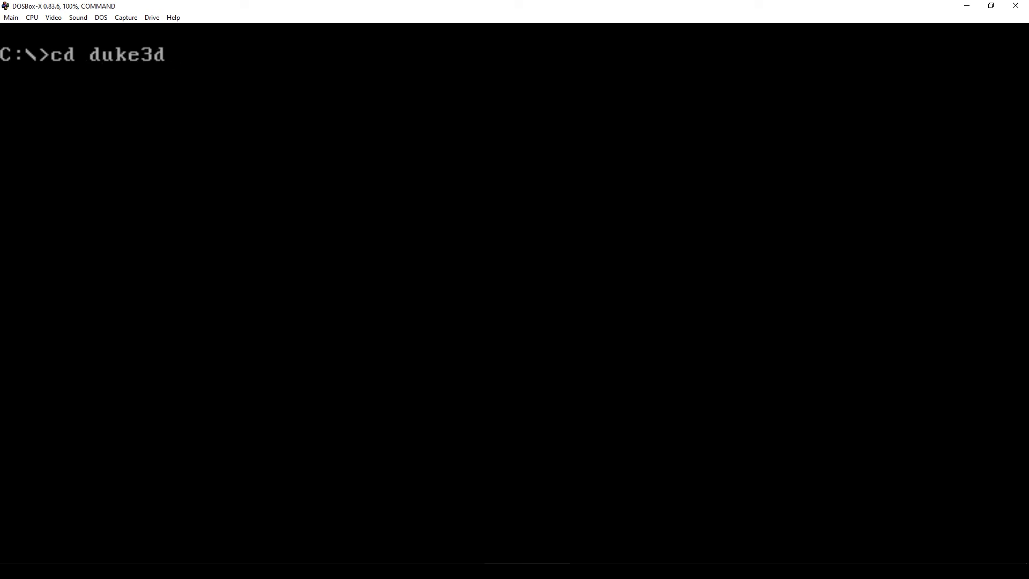
pyautogui.press('Return')
pyautogui.write('duke3d')
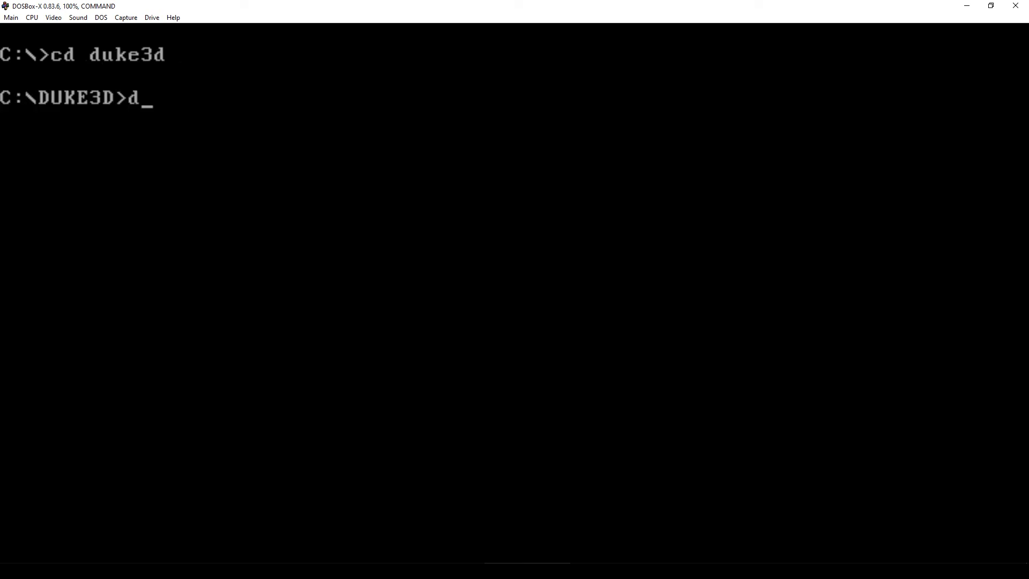
pyautogui.press('Return')
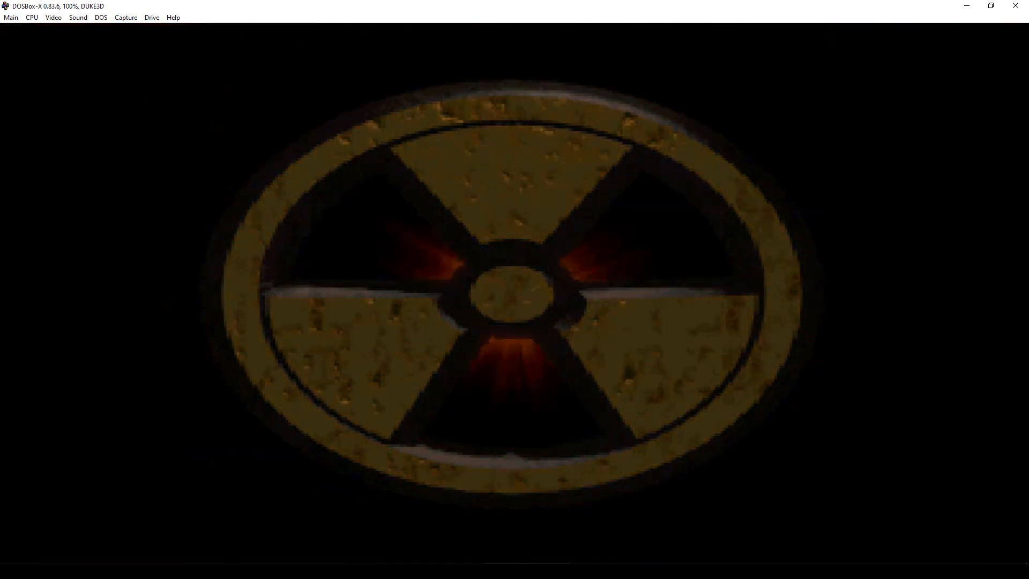
# - Skip the intro, restore and move the DOSBox-X window, and start a New Game with the default episode and skill
pyautogui.press('Escape')
pyautogui.press('Escape')
pyautogui.press('Escape')
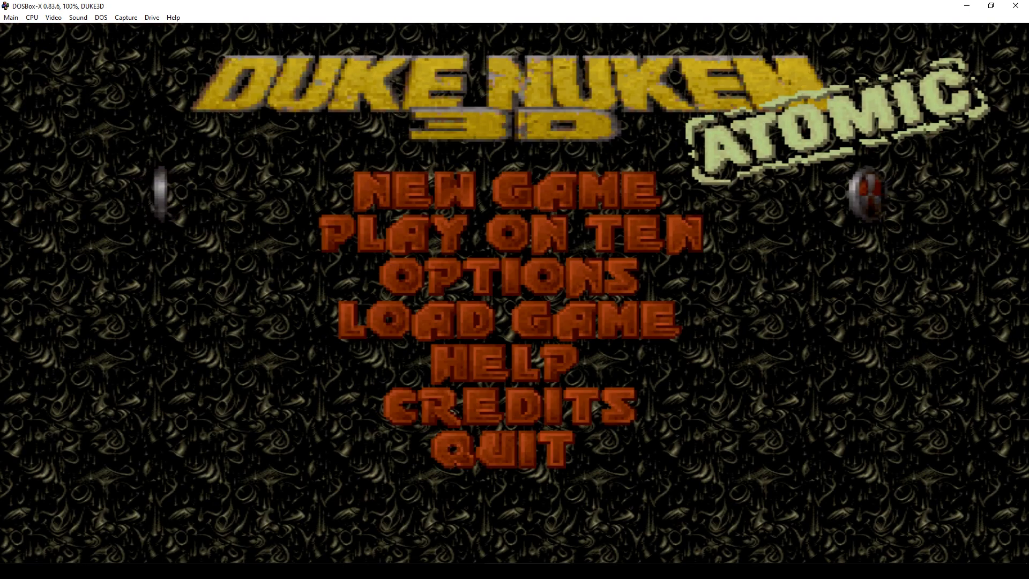
pyautogui.press('Down')
pyautogui.press('Up')
pyautogui.press('Up')
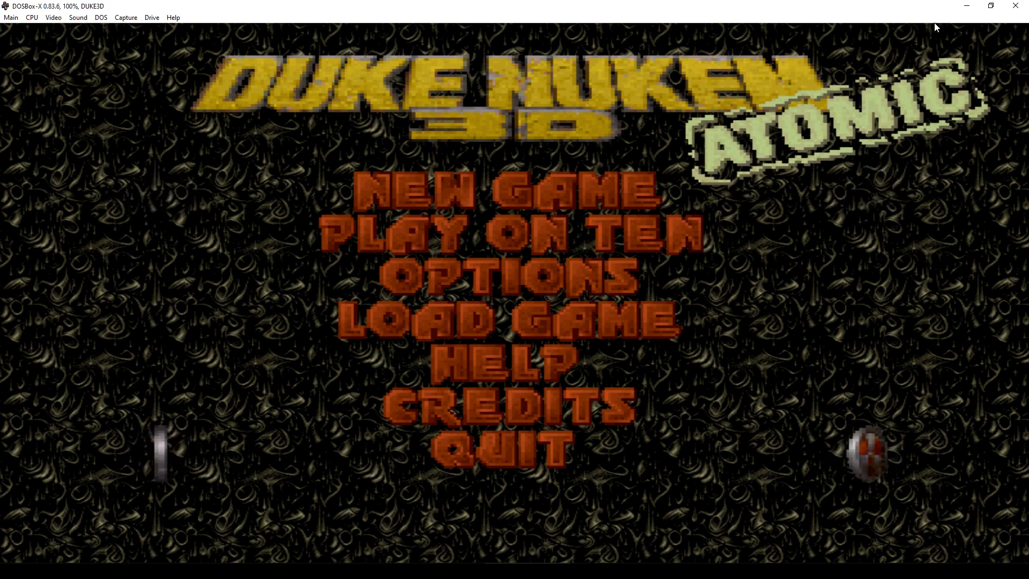
pyautogui.click(990, 5)
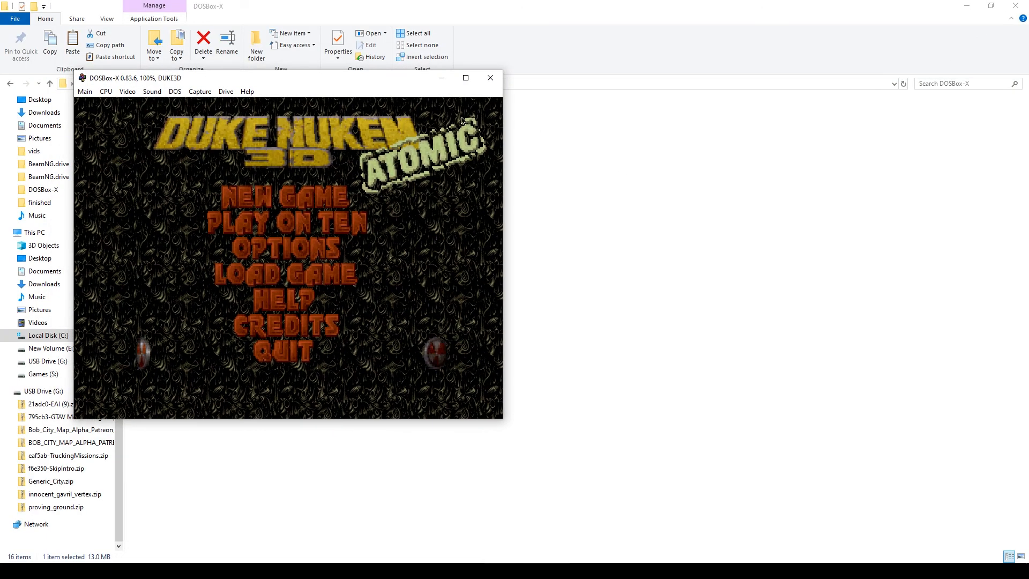
pyautogui.moveTo(396, 83); pyautogui.dragTo(606, 125)
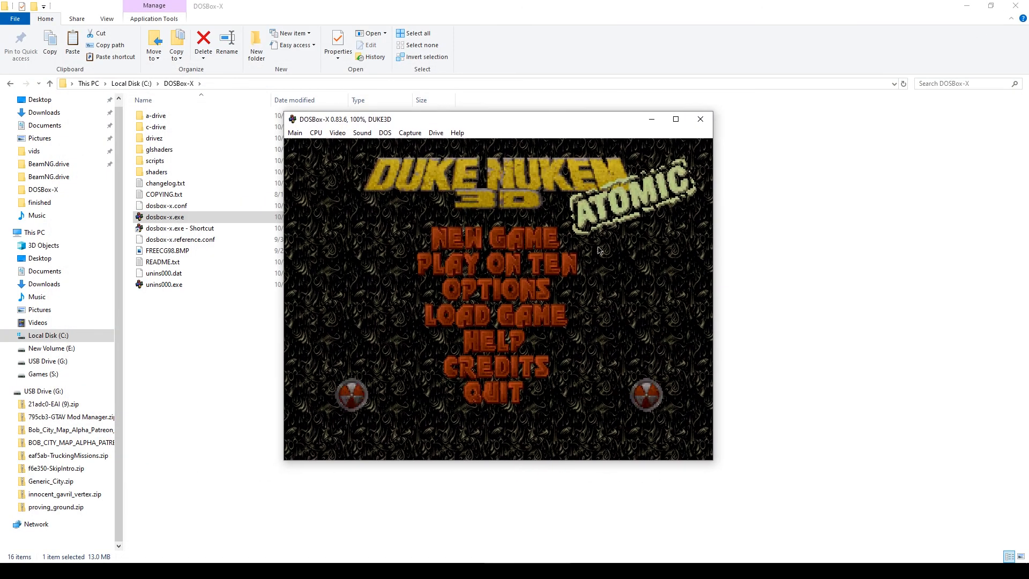
pyautogui.press('Up')
pyautogui.press('Up')
pyautogui.press('Up')
pyautogui.press('Up')
pyautogui.press('Up')
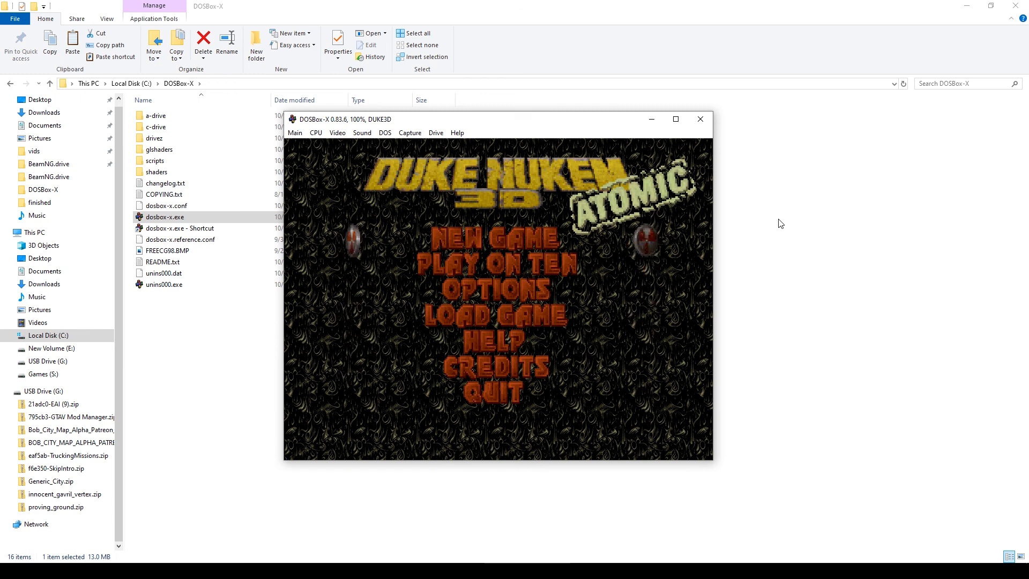
pyautogui.press('Return')
pyautogui.press('Return')
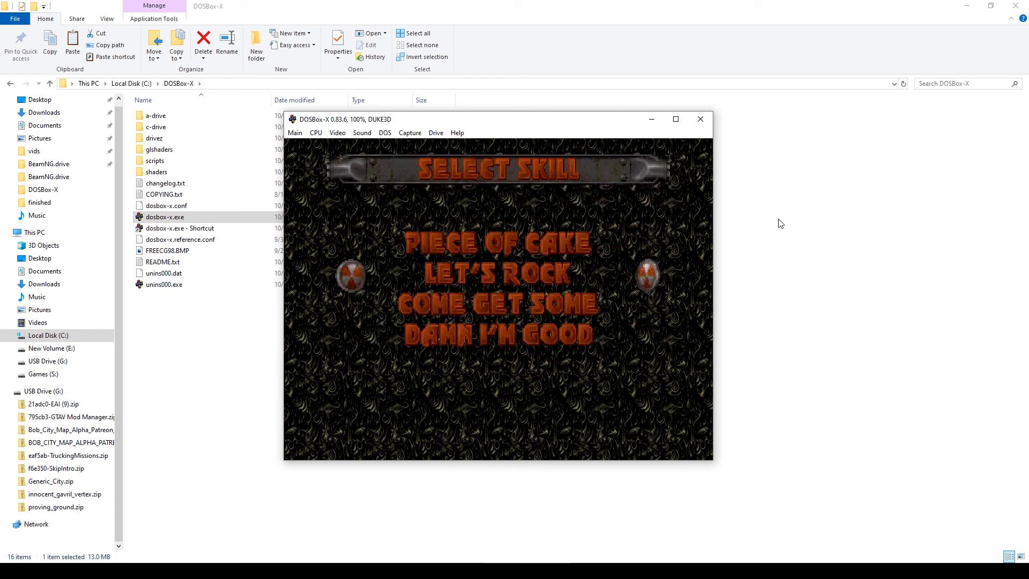
pyautogui.press('Return')
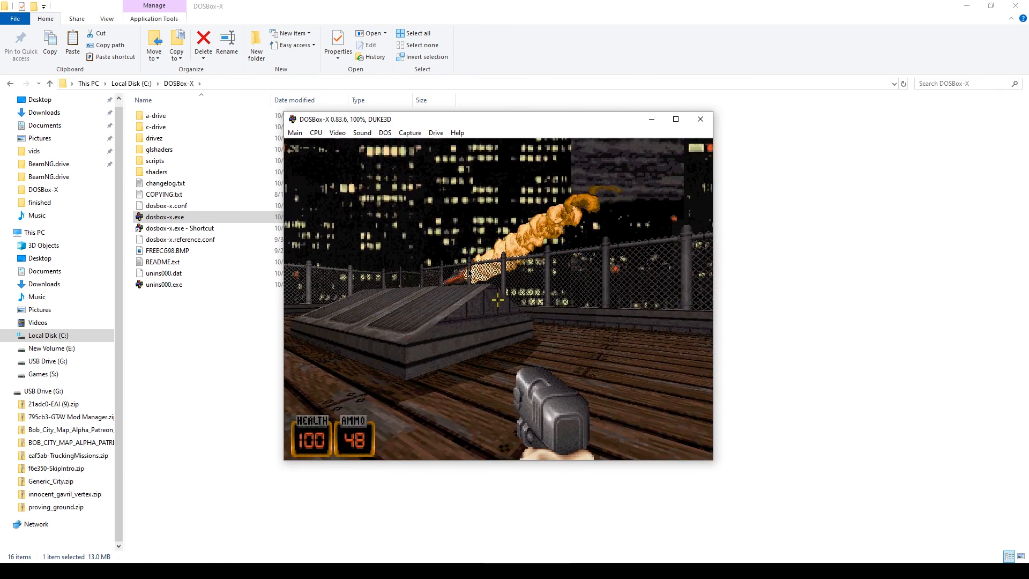
# - Turn left on the rooftop, shoot the attacking enemies with the pistol, then turn away from the fence
pyautogui.press('Left')
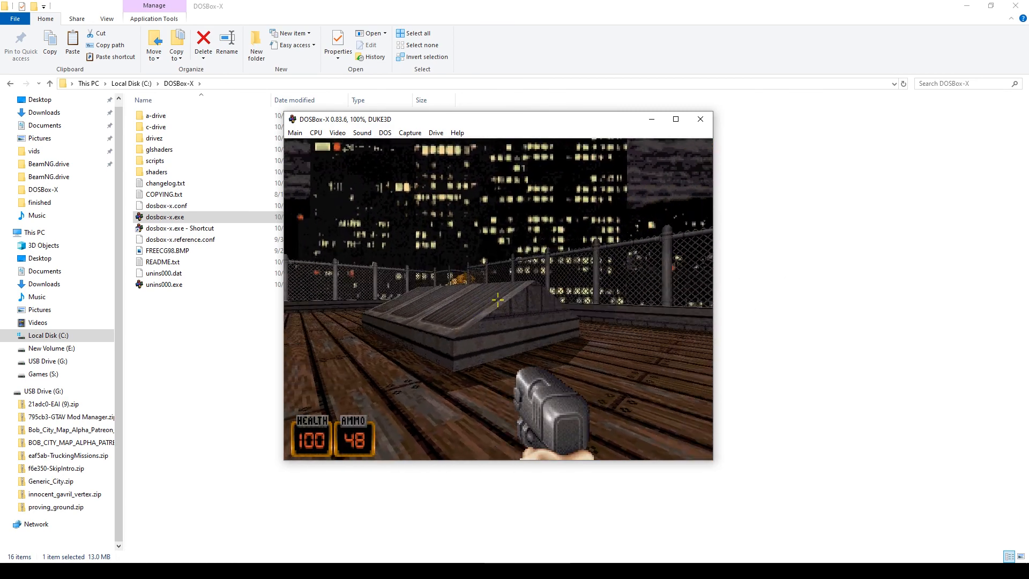
pyautogui.press('Left')
pyautogui.press('ctrl')
pyautogui.press('Left')
pyautogui.press('ctrl')
pyautogui.press('ctrl')
pyautogui.press('ctrl')
pyautogui.press('ctrl')
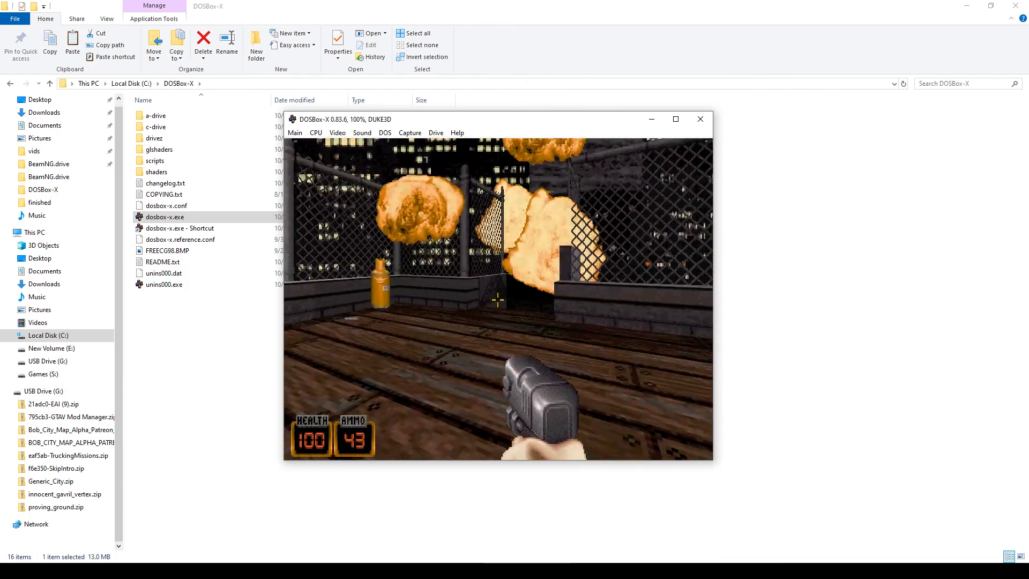
pyautogui.press('Left')
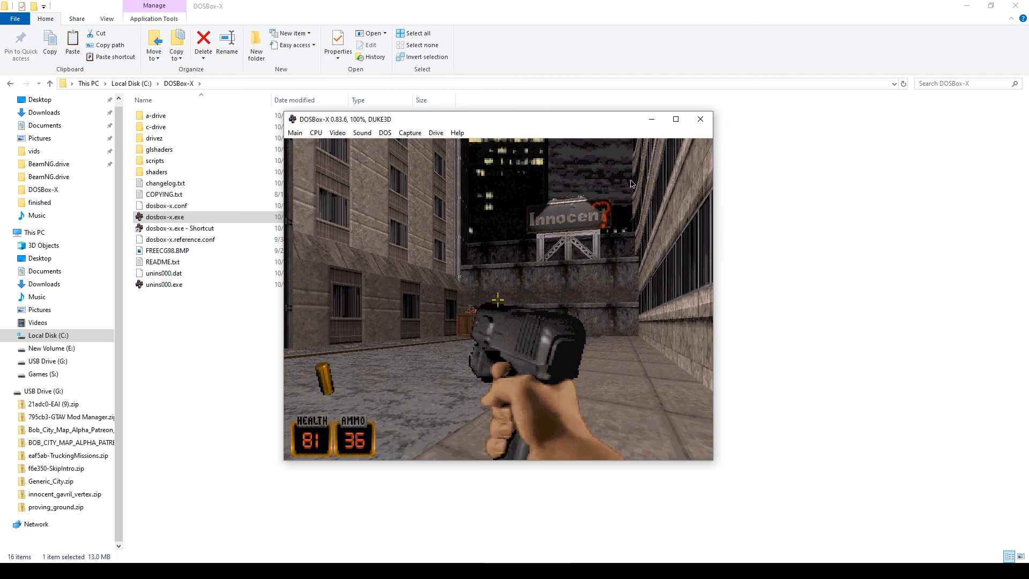
# - Maximize the DOSBox-X window and walk Duke down the alley toward the wooden crate
pyautogui.click(676, 119)
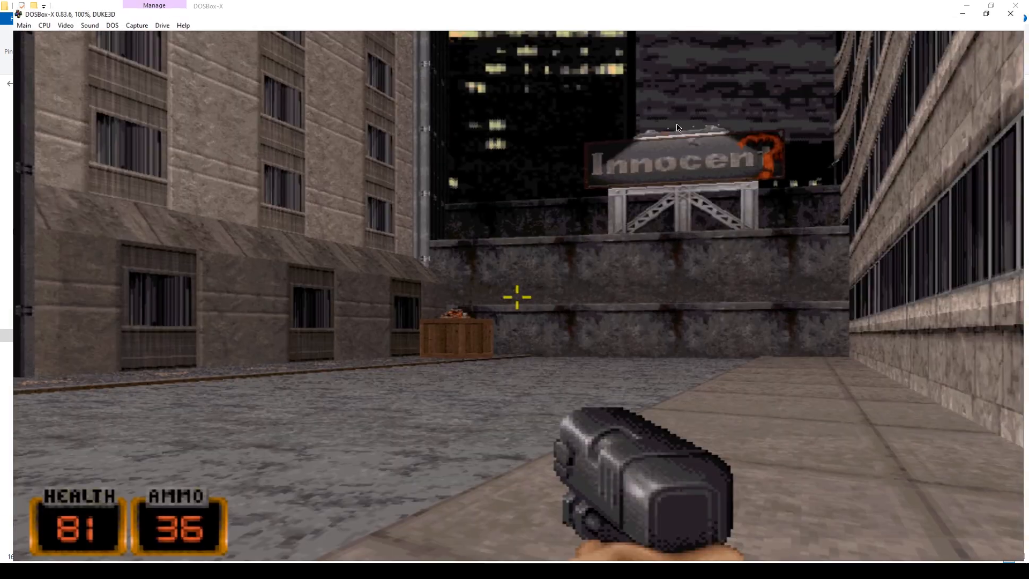
pyautogui.click(706, 327)
pyautogui.press('Right')
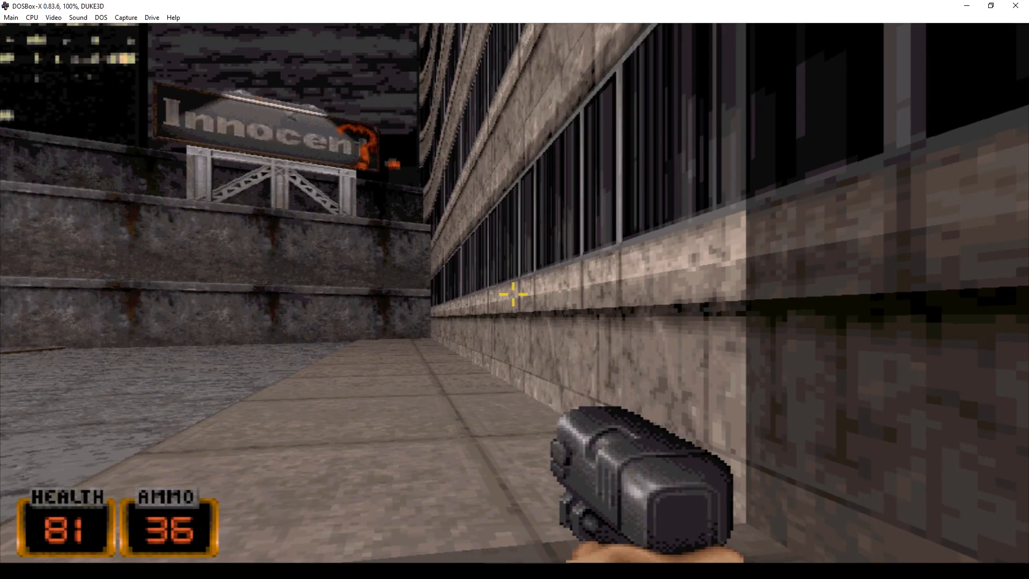
pyautogui.press('Left')
pyautogui.press('Up')
pyautogui.press('Left')
pyautogui.press('Up')
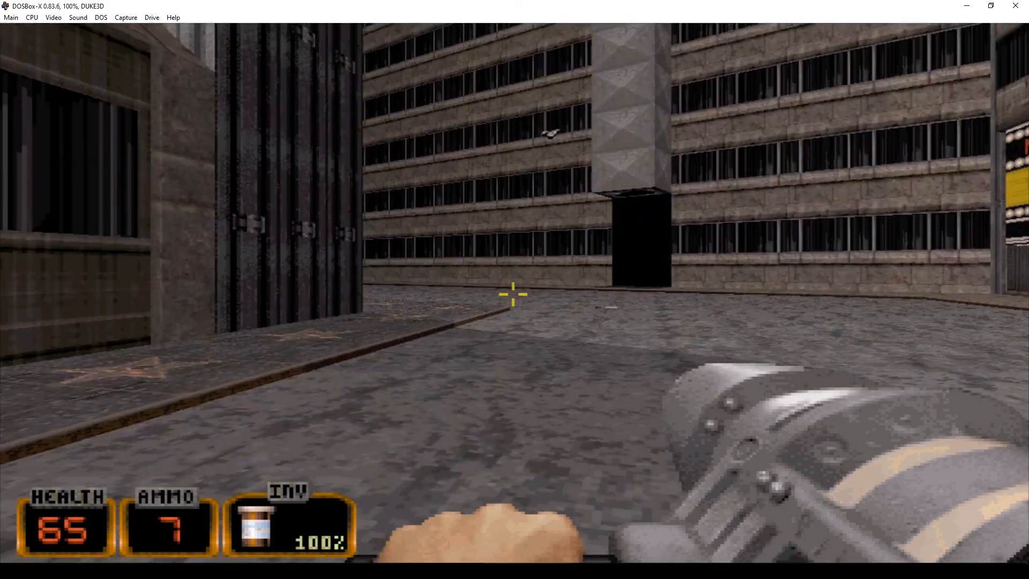
# - Fire the shotgun and walk Duke past the ticket booth to the theatre marquee
pyautogui.press('ctrl')
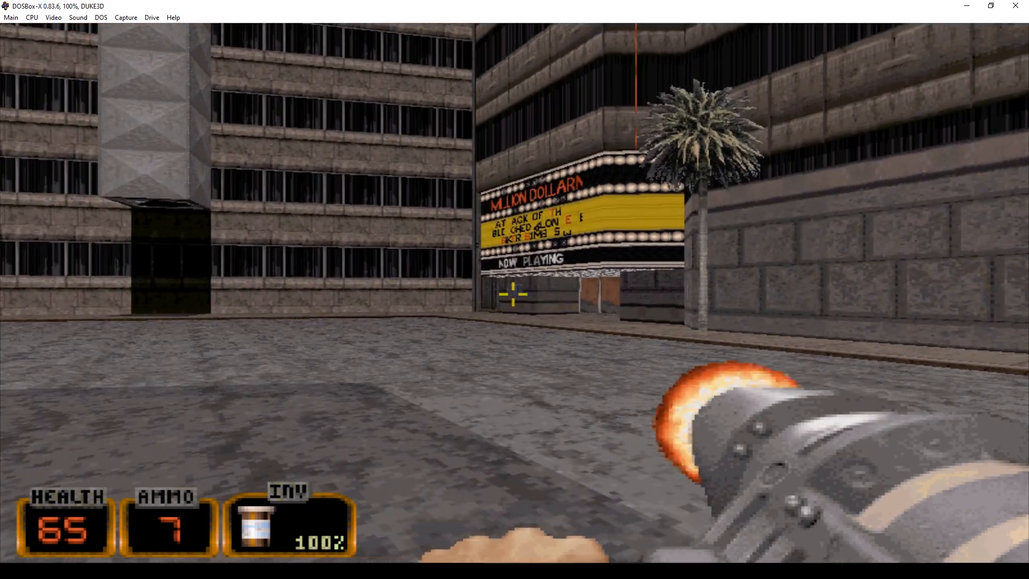
pyautogui.press('Up')
pyautogui.press('Up')
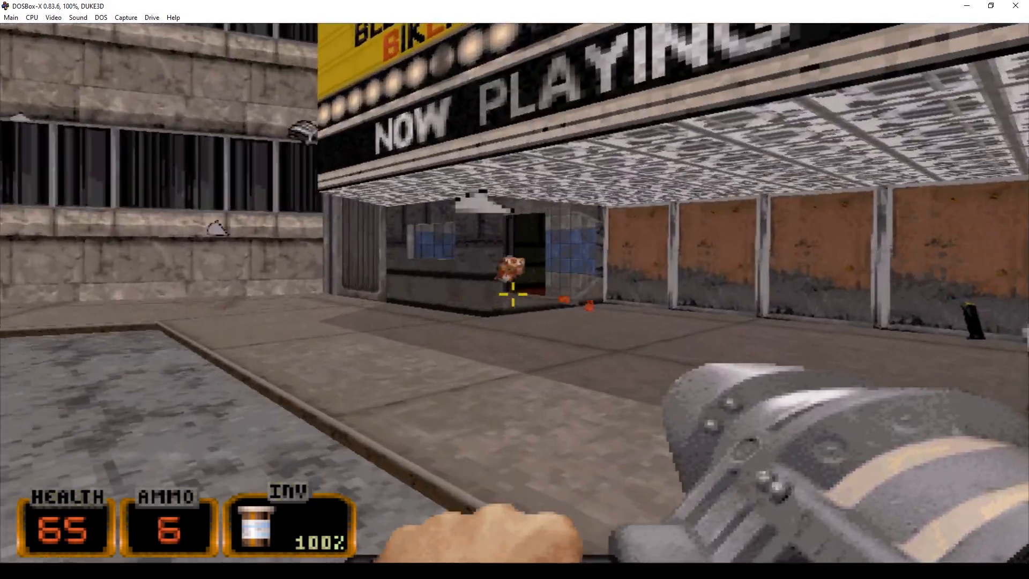
pyautogui.press('Left')
pyautogui.press('Up')
pyautogui.press('Right')
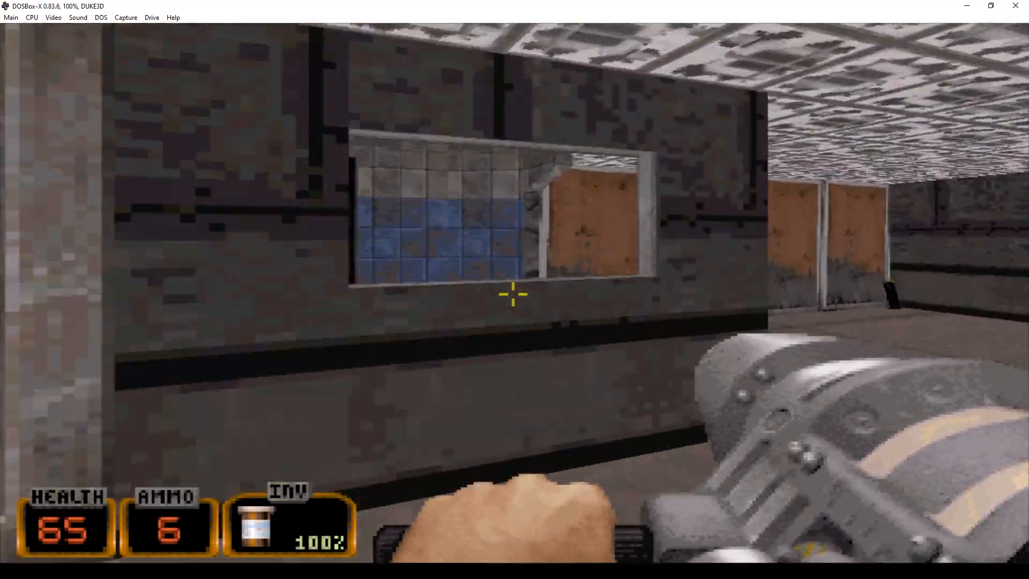
pyautogui.press('Left')
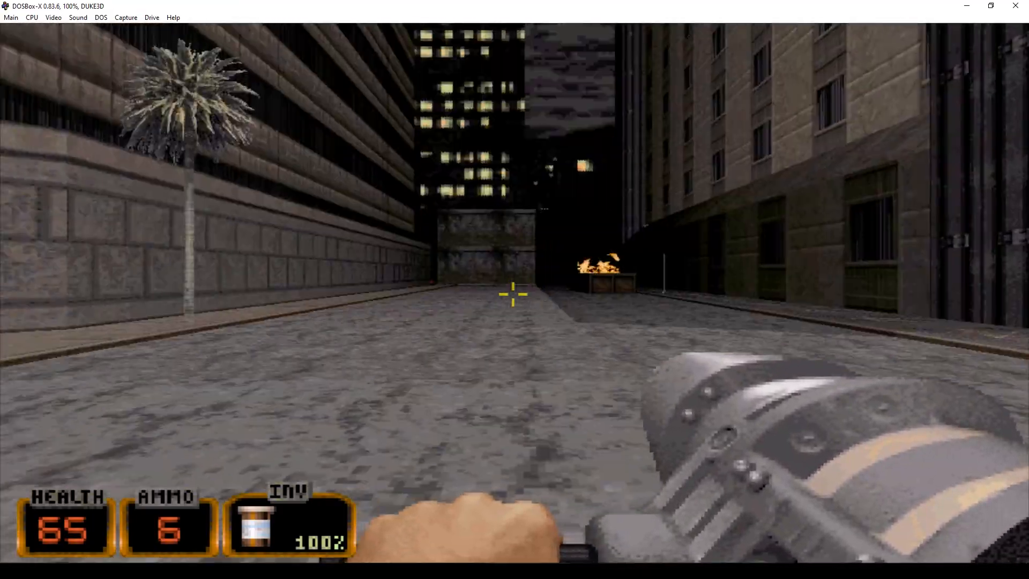
pyautogui.press('Up')
pyautogui.press('Left')
# - Bring up the game's main menu and choose Quit Game
pyautogui.press('Right')
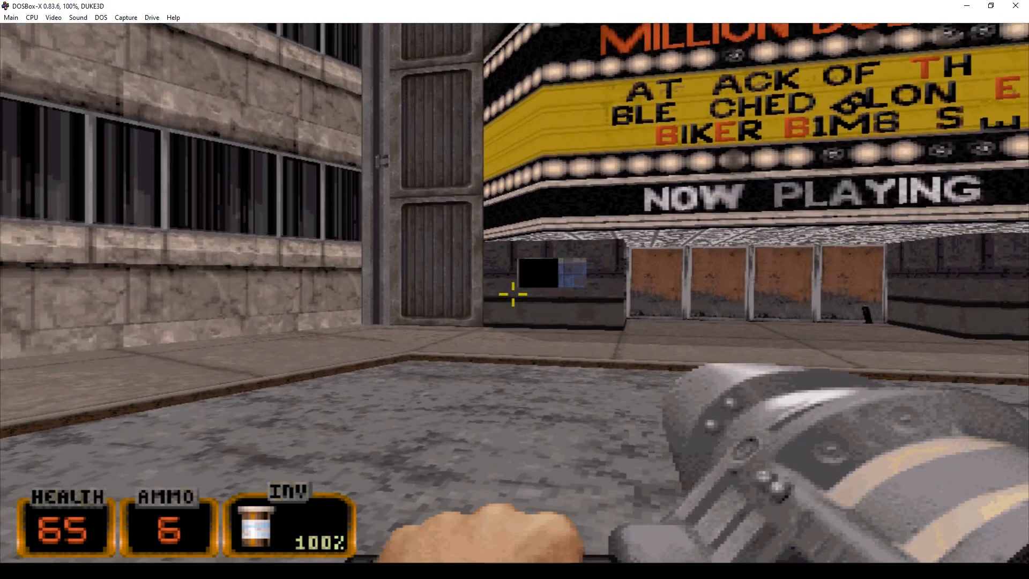
pyautogui.press('Escape')
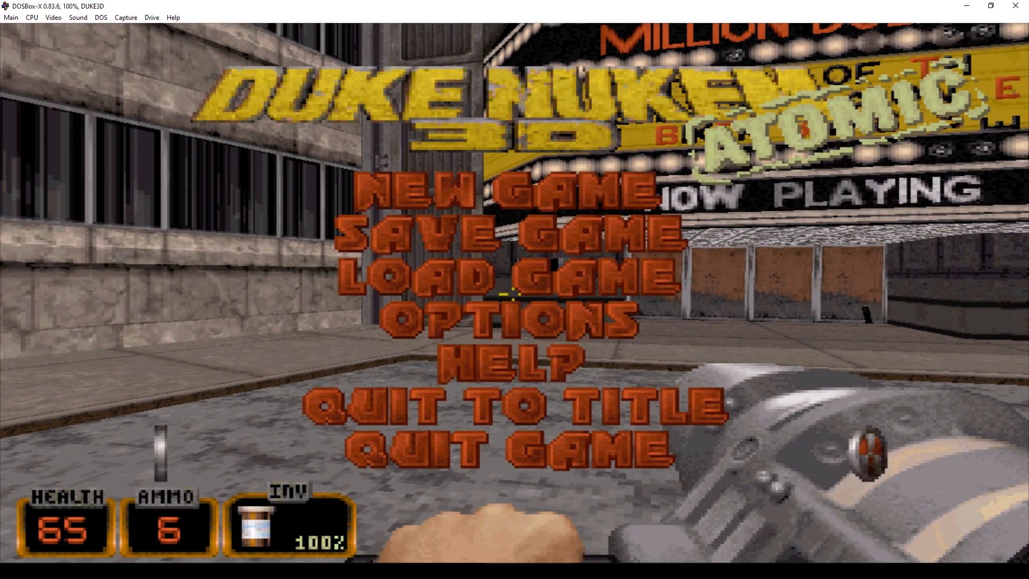
pyautogui.press('Up')
pyautogui.press('Return')
# - Confirm quitting with Y, skip the exit ad back to DOS, and close DOSBox-X
pyautogui.press('y')
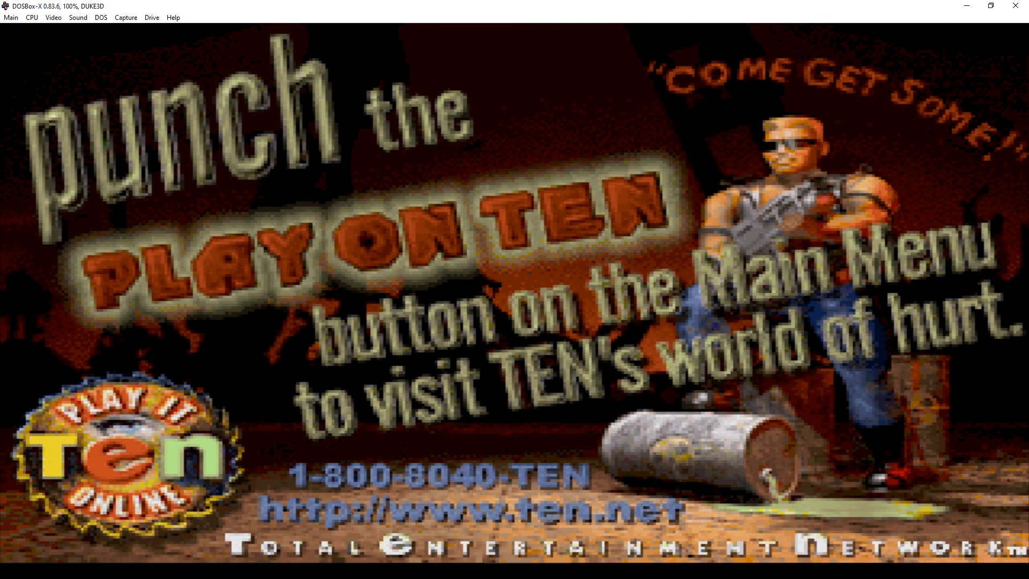
pyautogui.press('Return')
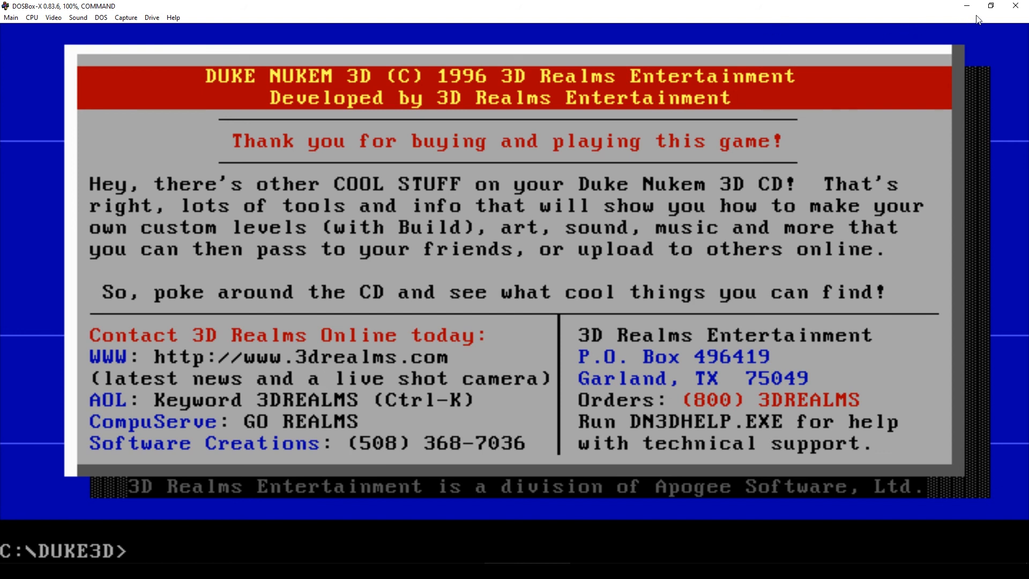
pyautogui.click(1013, 7)
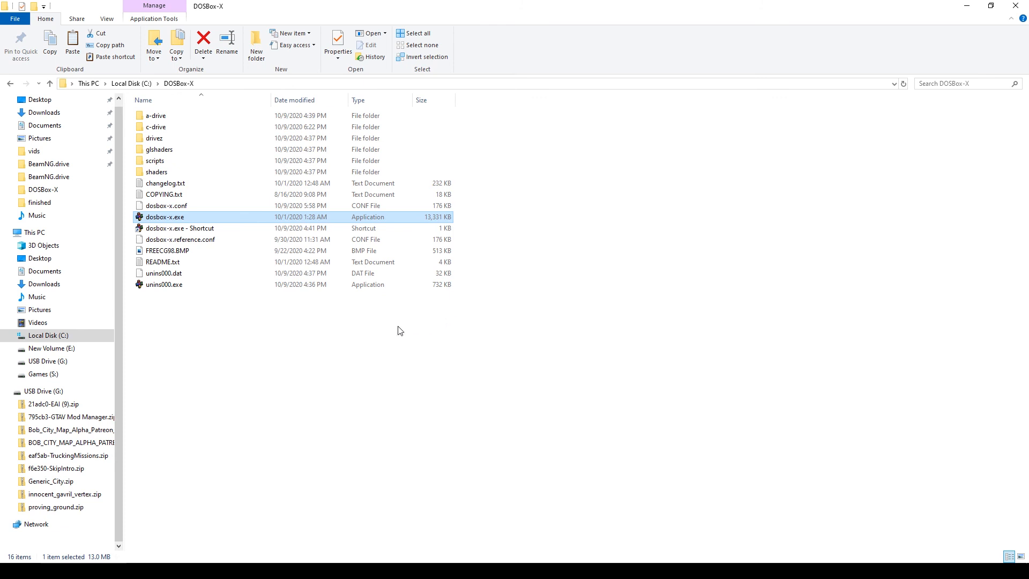
# - Relaunch dosbox-x.exe full-screen, start Windows with win, and list C:\ in File Manager
pyautogui.doubleClick(151, 216)
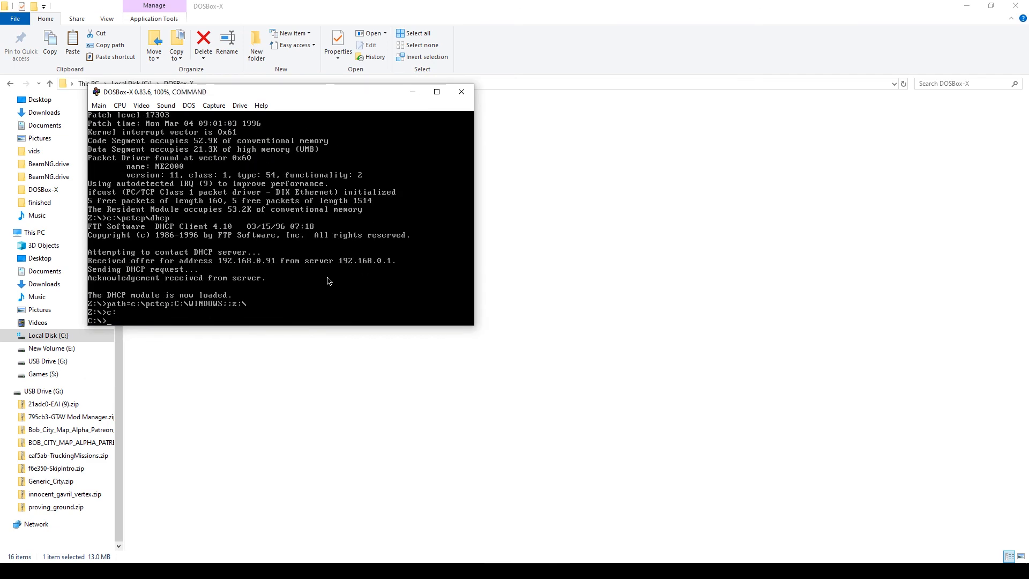
pyautogui.click(437, 93)
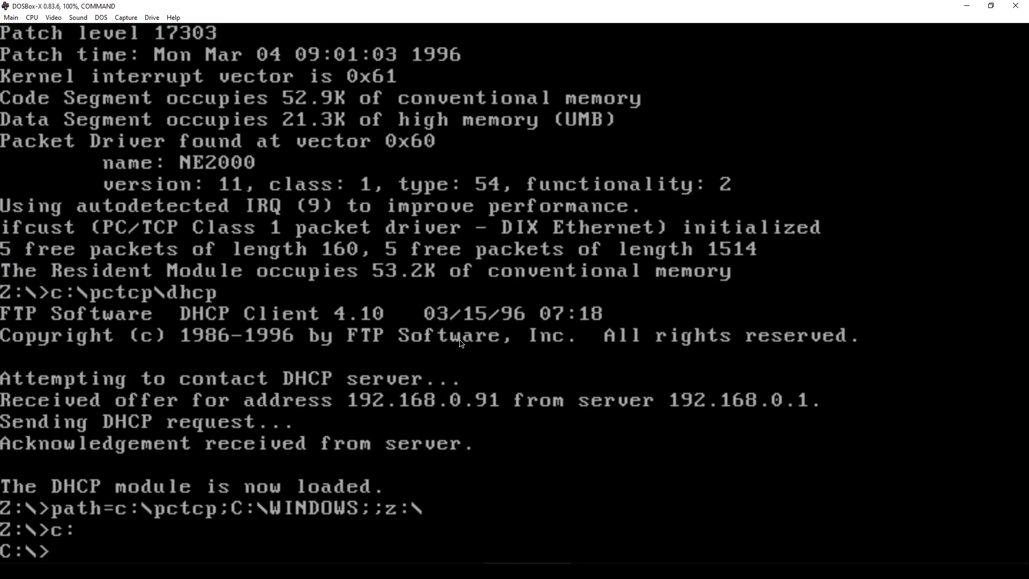
pyautogui.write('win')
pyautogui.press('Return')
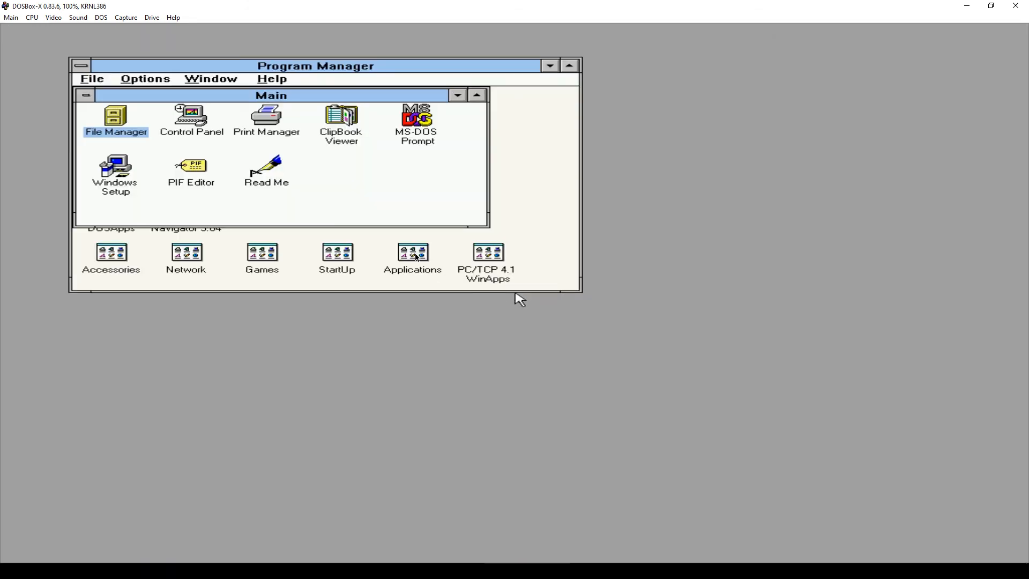
pyautogui.doubleClick(112, 118)
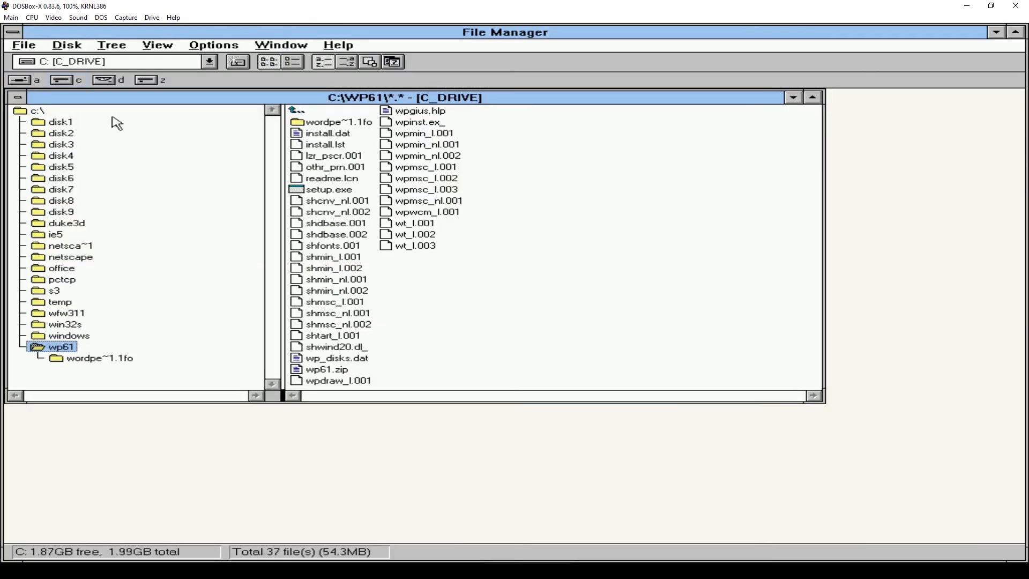
pyautogui.click(34, 111)
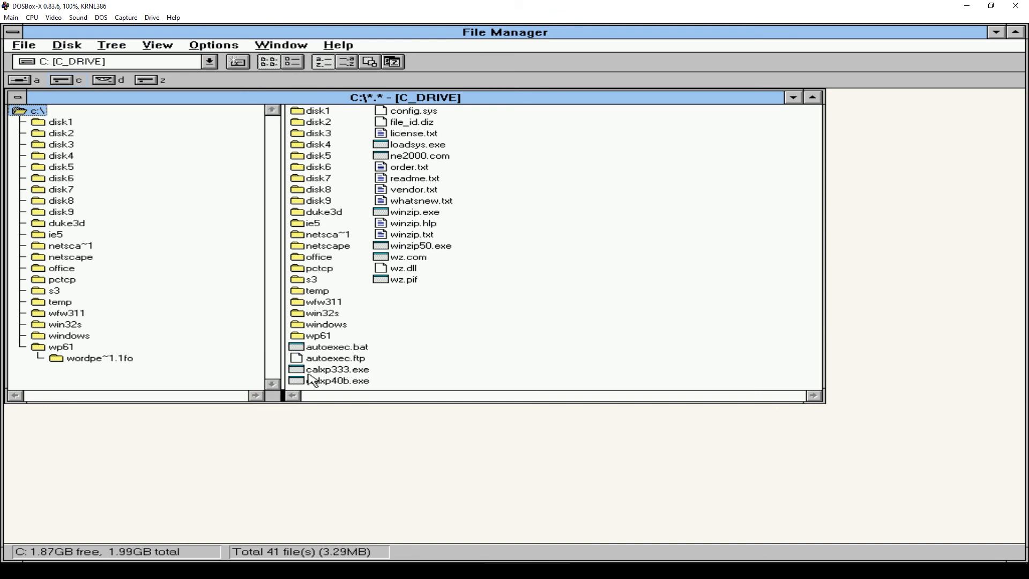
# - Run calxp333.exe and accept the wizard defaults to install Calmira XP into C:\CALMIRA
pyautogui.doubleClick(338, 372)
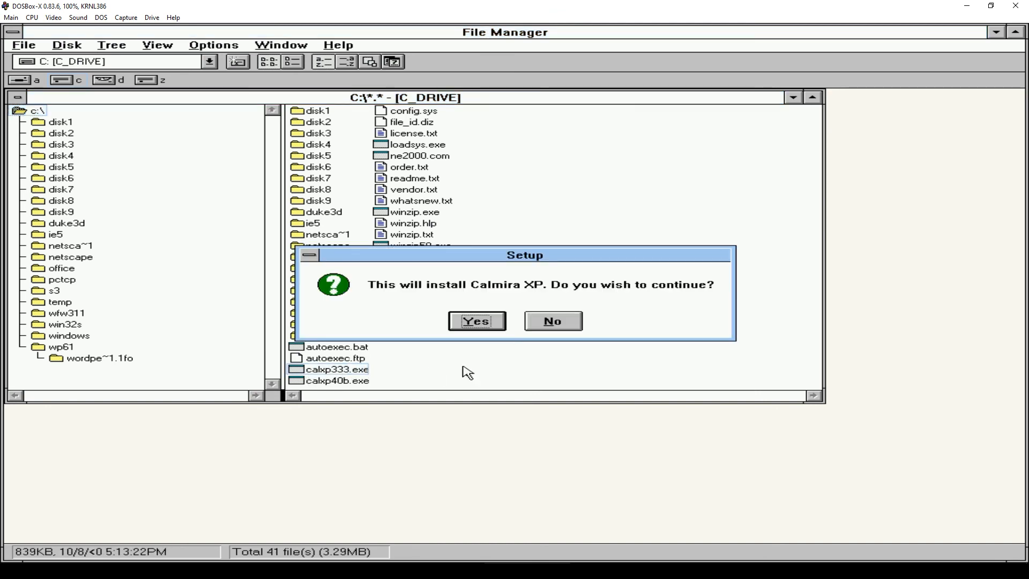
pyautogui.click(483, 322)
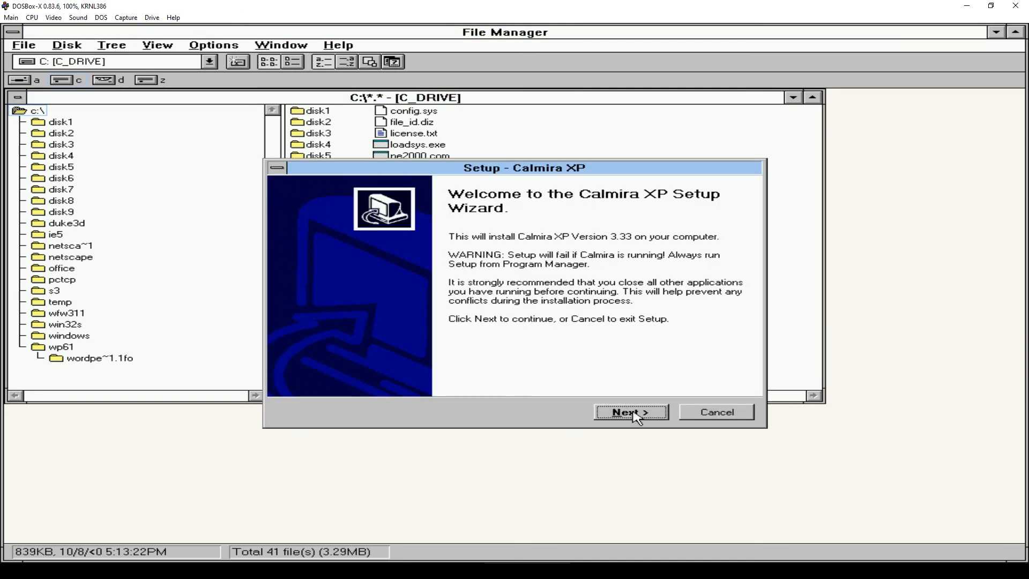
pyautogui.click(634, 412)
pyautogui.click(637, 413)
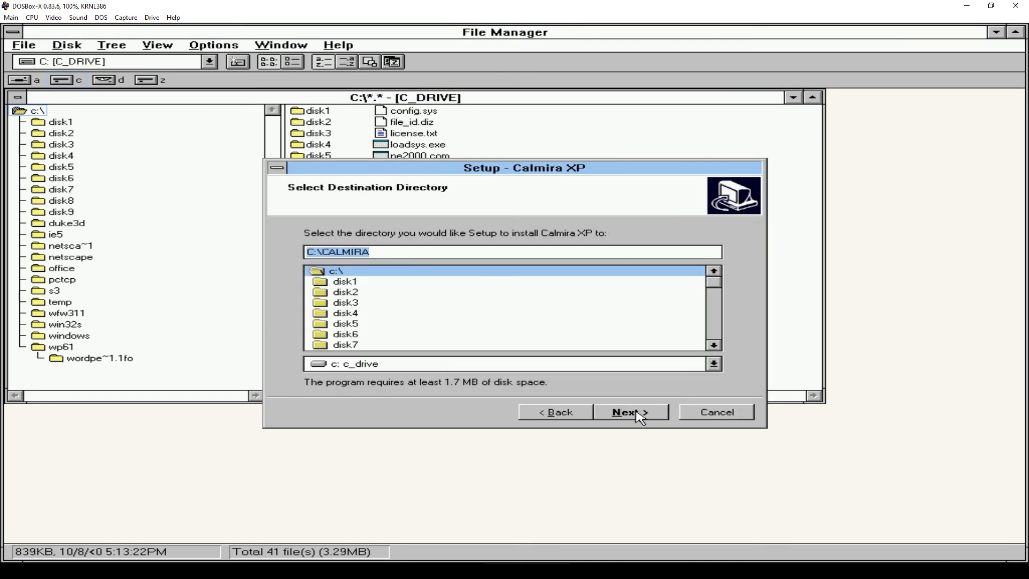
pyautogui.click(637, 412)
pyautogui.click(636, 412)
pyautogui.click(637, 413)
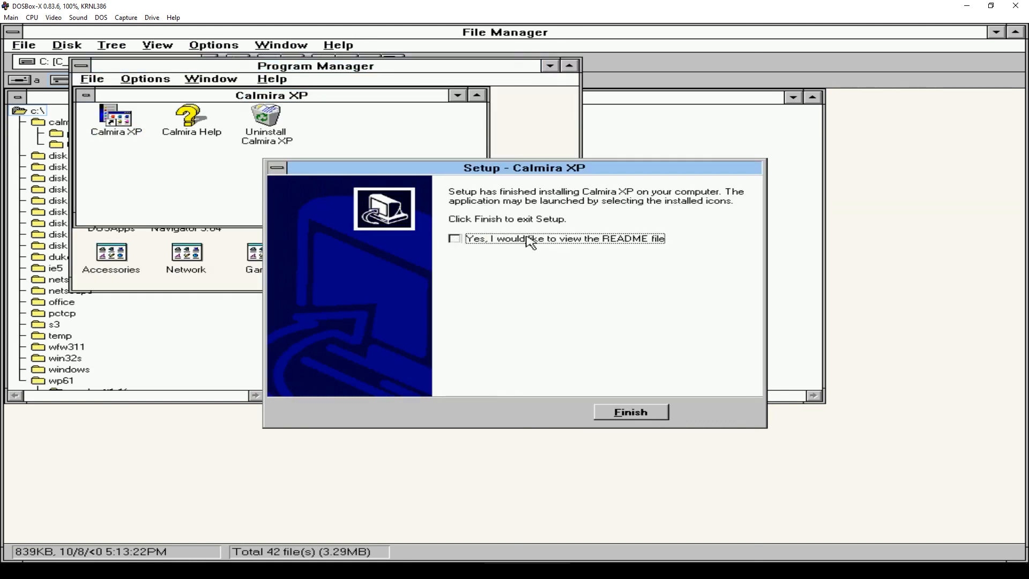
pyautogui.click(612, 413)
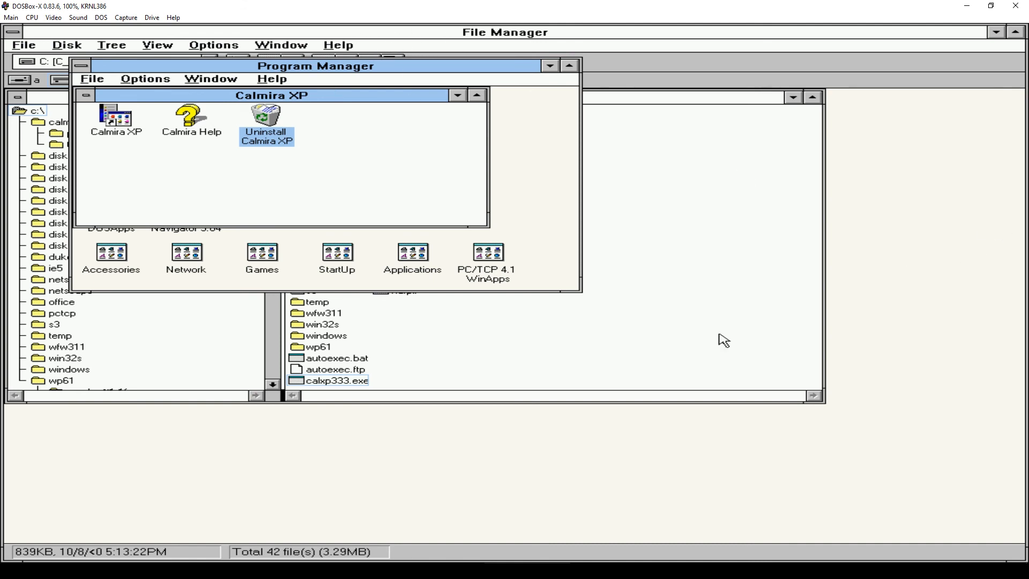
# - Close File Manager, move Program Manager aside, and launch the Calmira XP shell
pyautogui.click(492, 34)
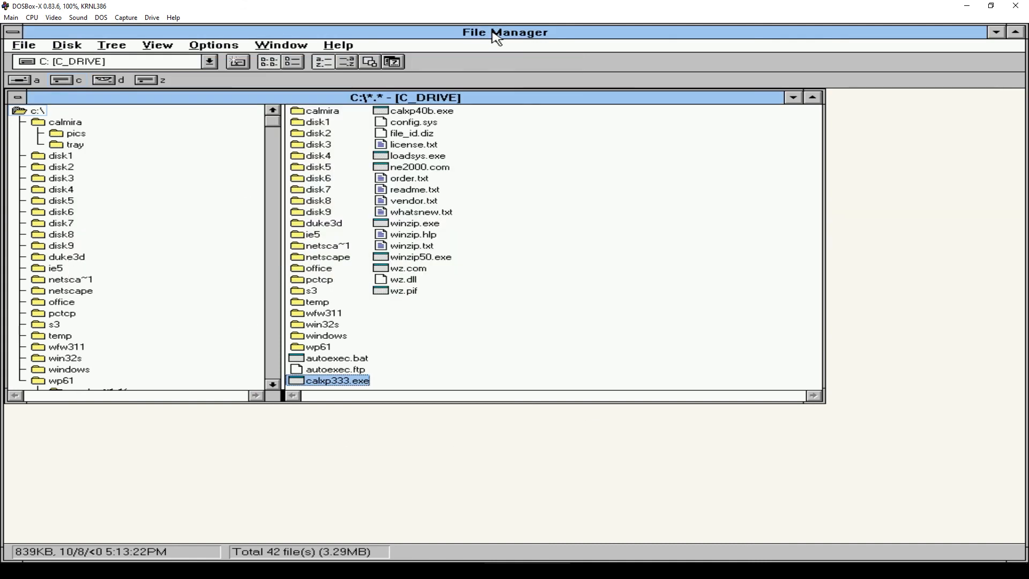
pyautogui.doubleClick(11, 33)
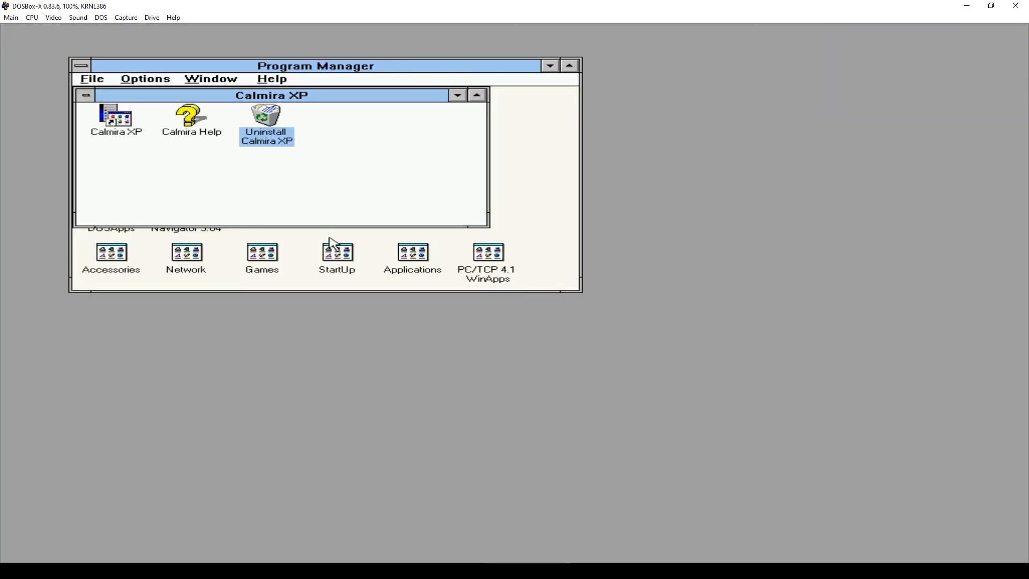
pyautogui.moveTo(332, 70); pyautogui.dragTo(667, 100)
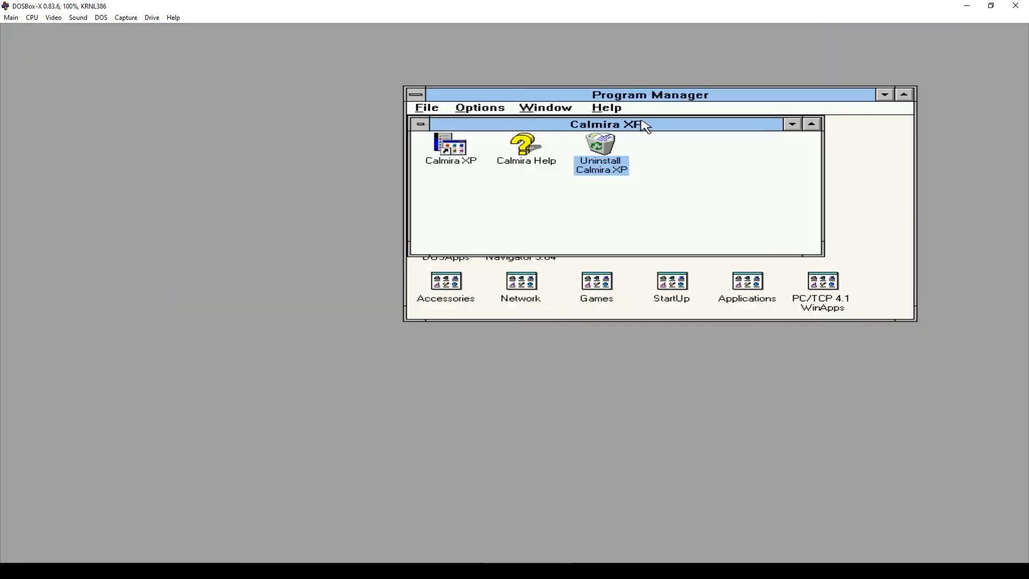
pyautogui.click(462, 152)
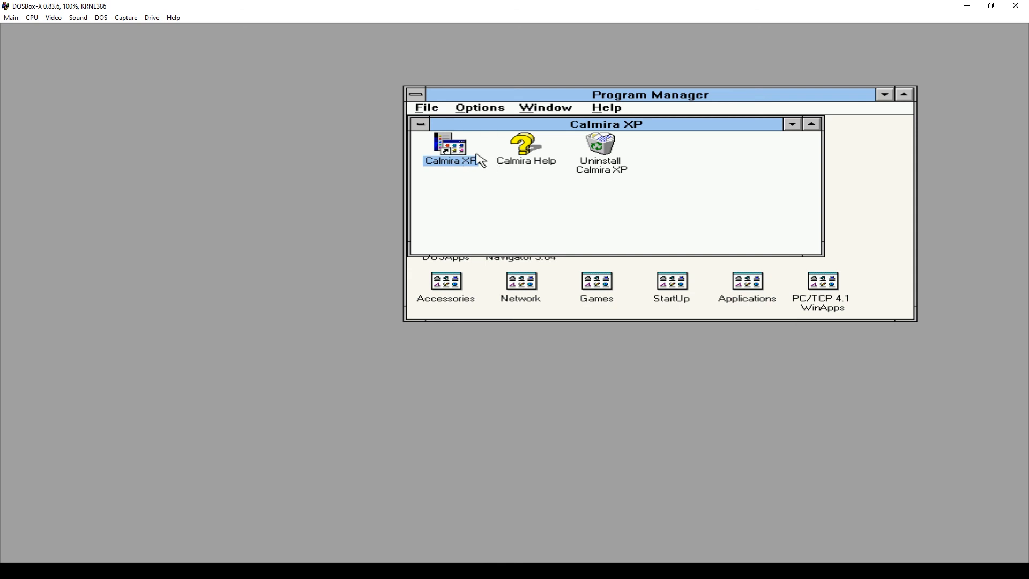
pyautogui.doubleClick(458, 156)
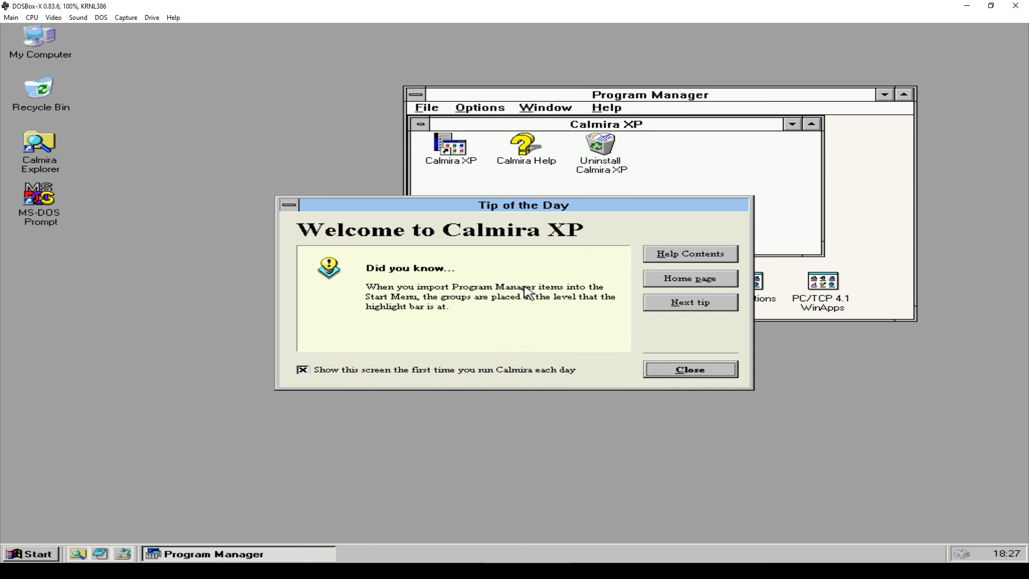
# - Dismiss Tip of the Day and browse the Start menu's Programs, Games, Settings and Control Panel entries
pyautogui.click(686, 375)
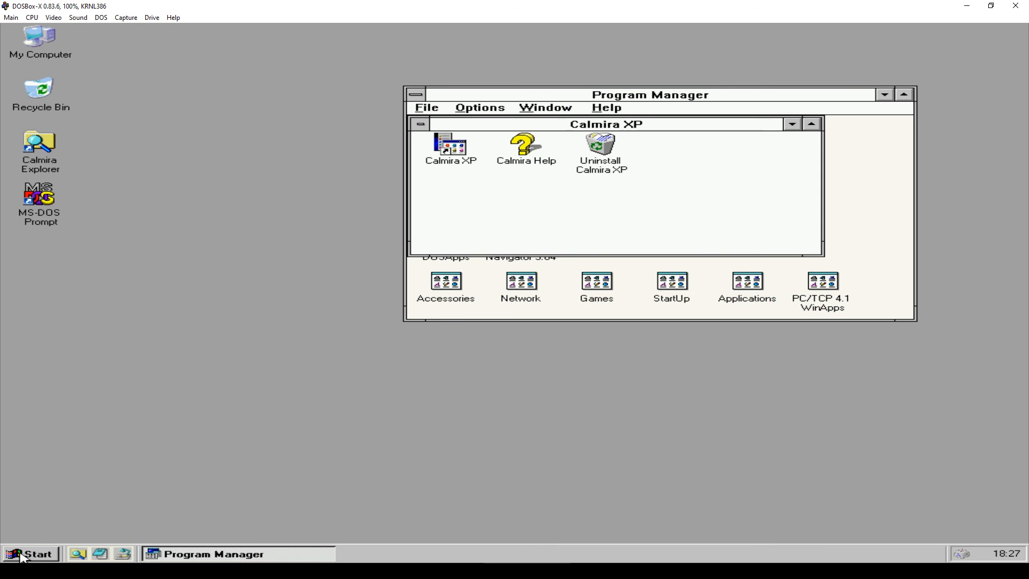
pyautogui.click(38, 557)
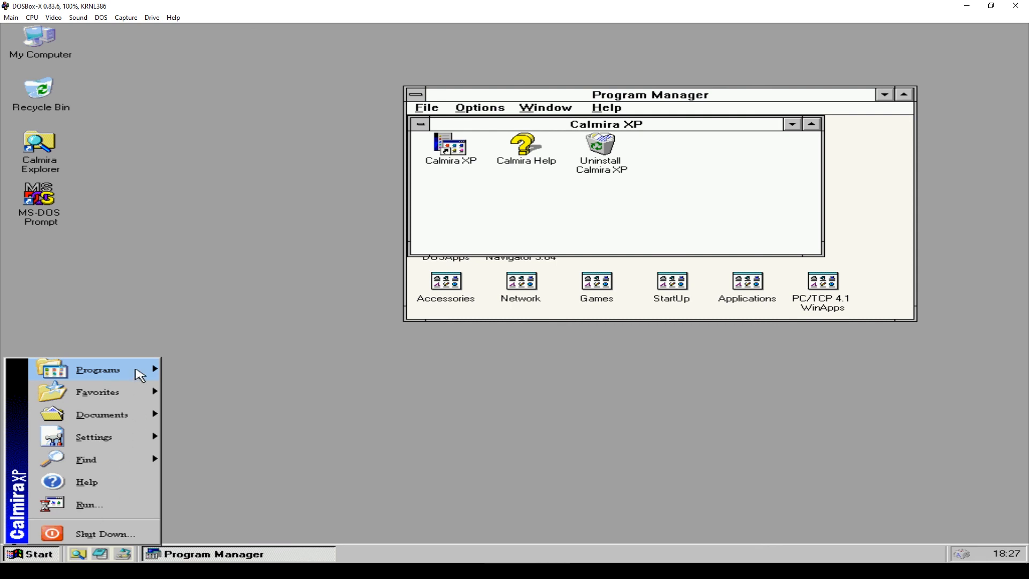
pyautogui.moveTo(135, 369)
pyautogui.moveTo(231, 381)
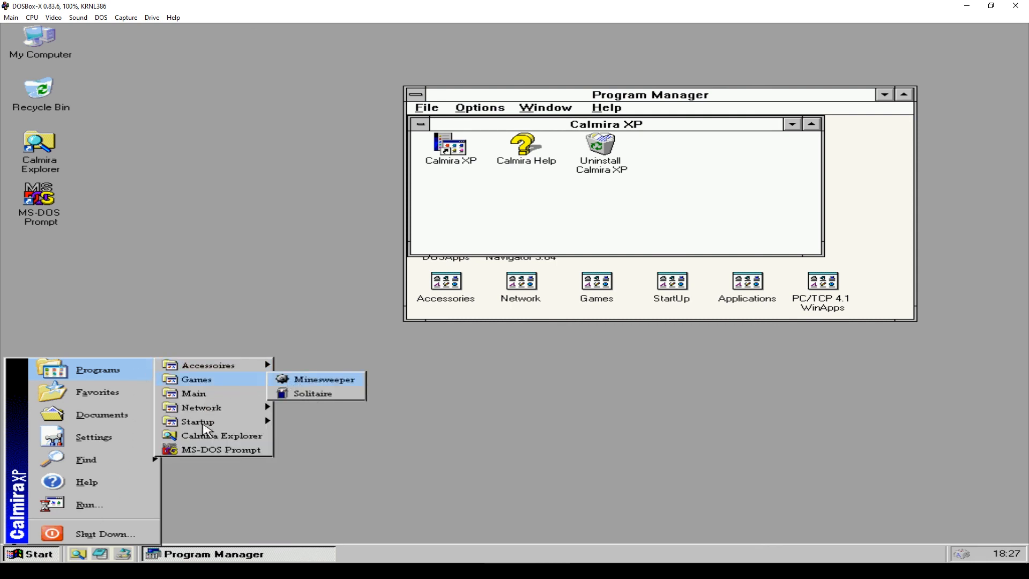
pyautogui.moveTo(115, 443)
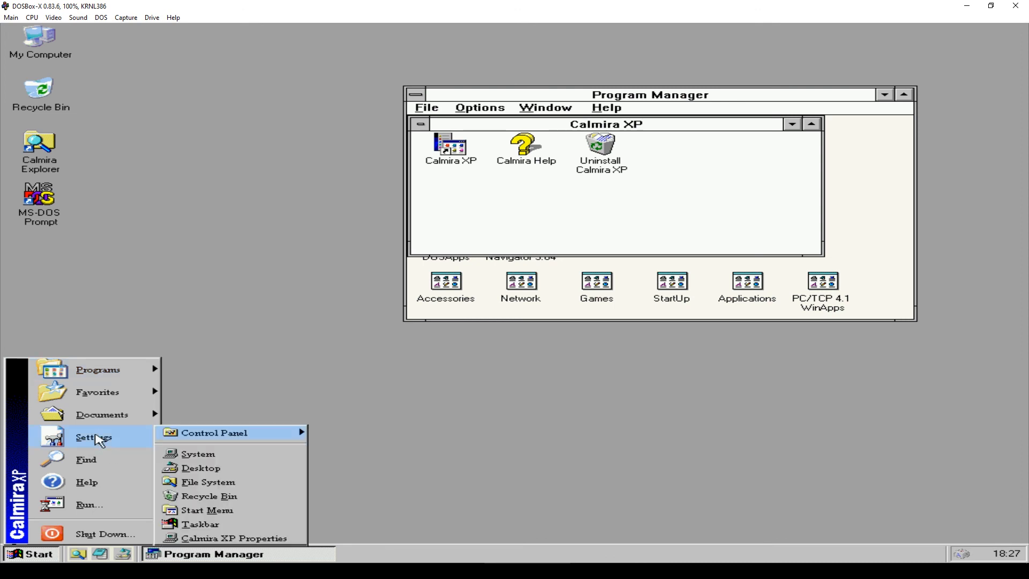
pyautogui.moveTo(284, 436)
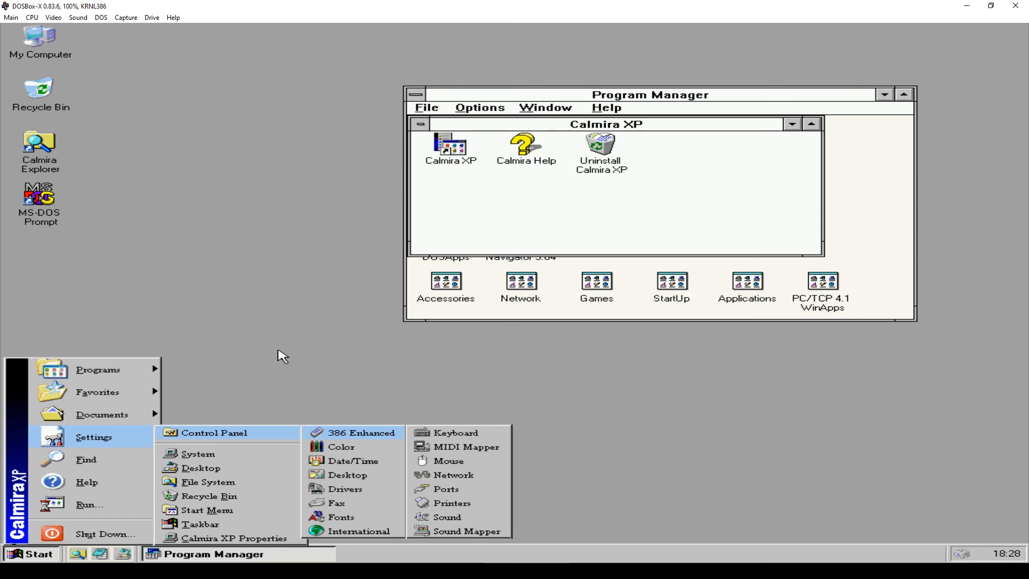
pyautogui.click(279, 351)
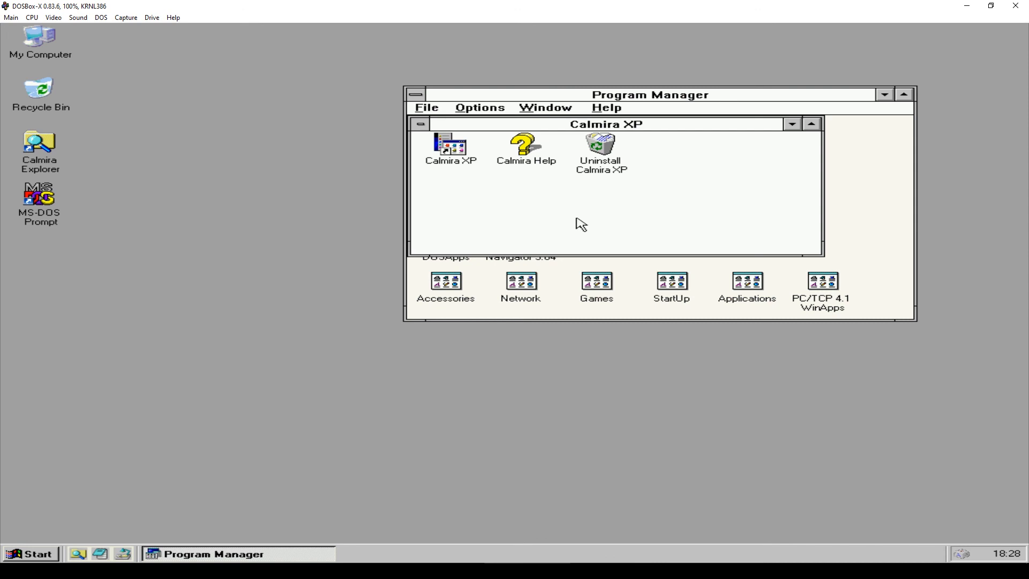
# - Close the Calmira XP program group and open File Manager from the Main group
pyautogui.doubleClick(422, 127)
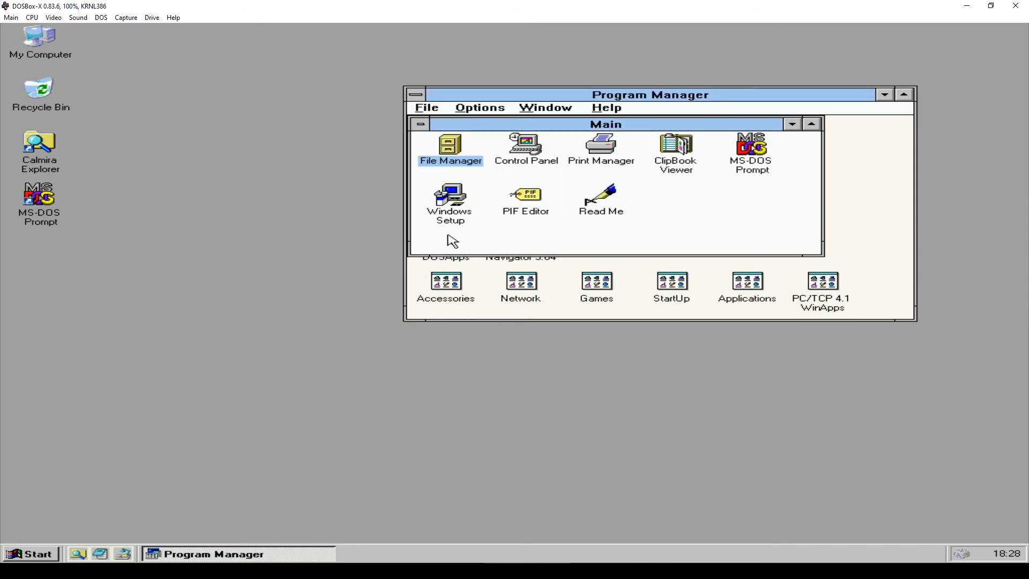
pyautogui.doubleClick(452, 155)
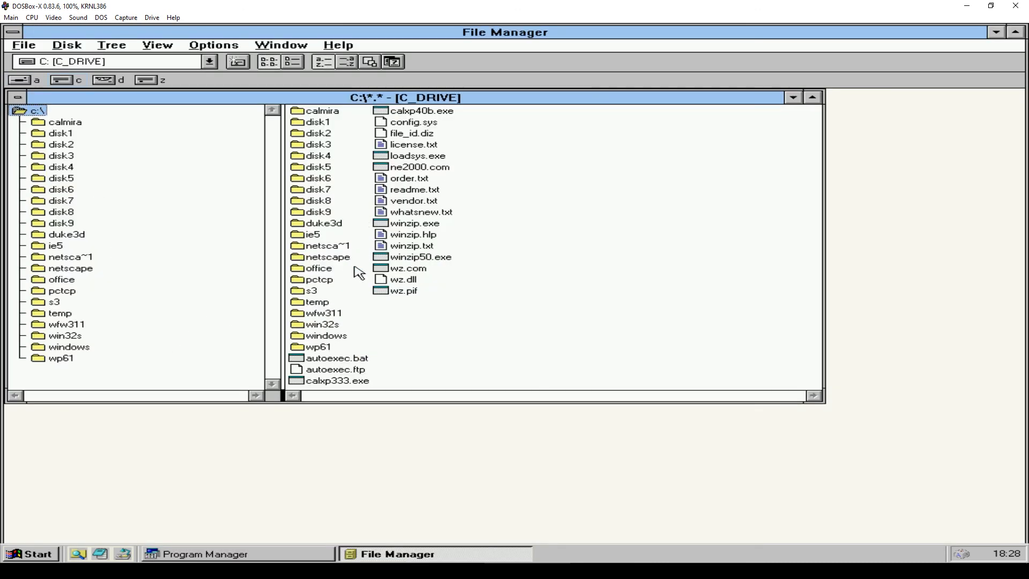
# - Run calxp40b.exe, accept the GPL license, default folder and program group, and start installing
pyautogui.doubleClick(416, 113)
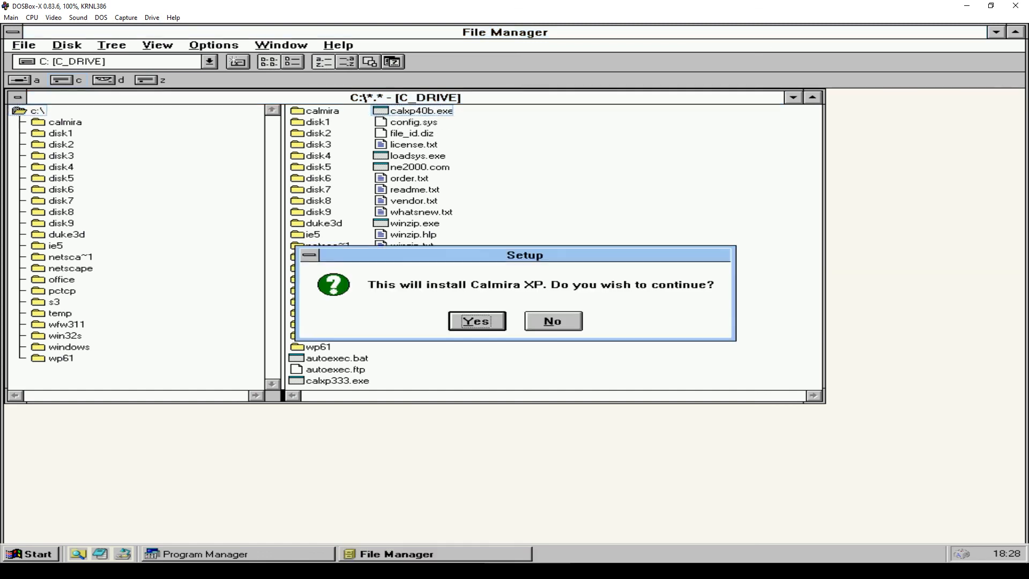
pyautogui.click(471, 321)
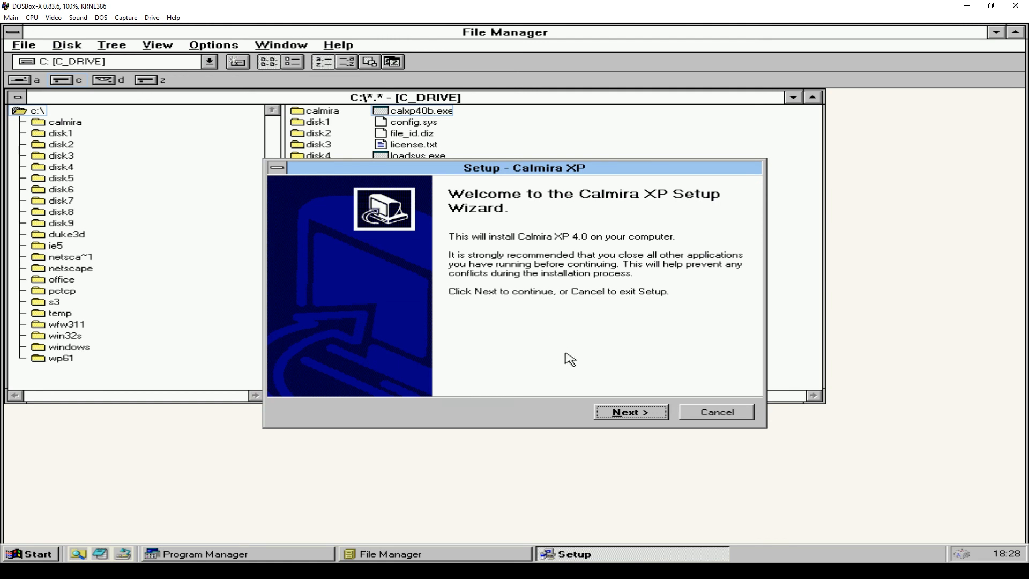
pyautogui.click(638, 408)
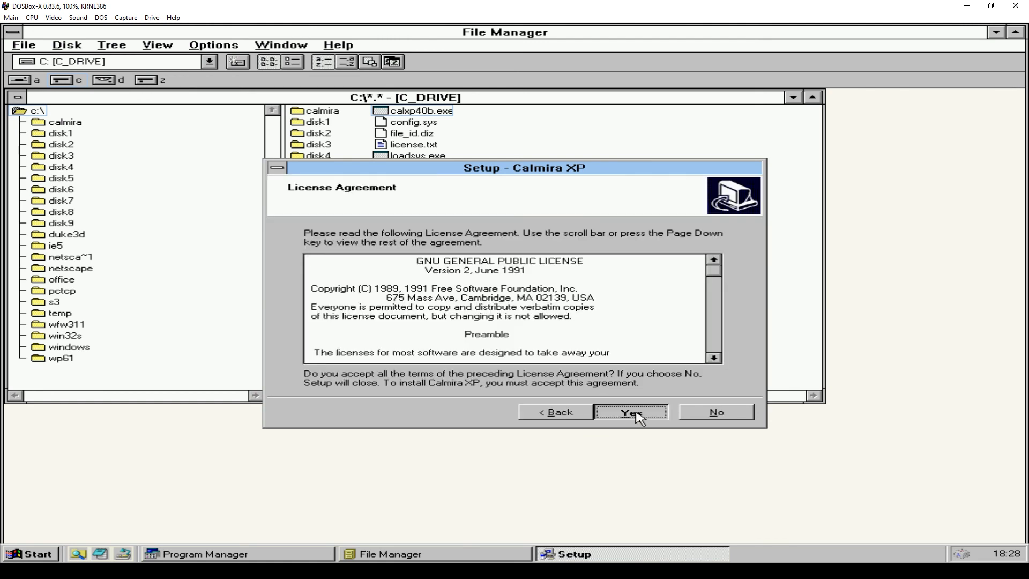
pyautogui.click(636, 412)
pyautogui.click(638, 413)
pyautogui.click(638, 414)
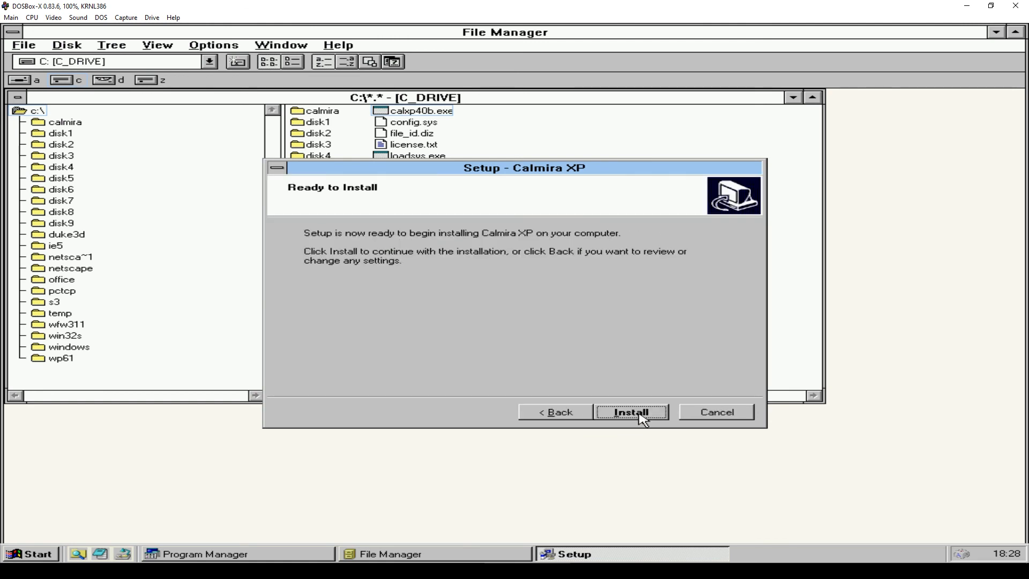
pyautogui.click(639, 414)
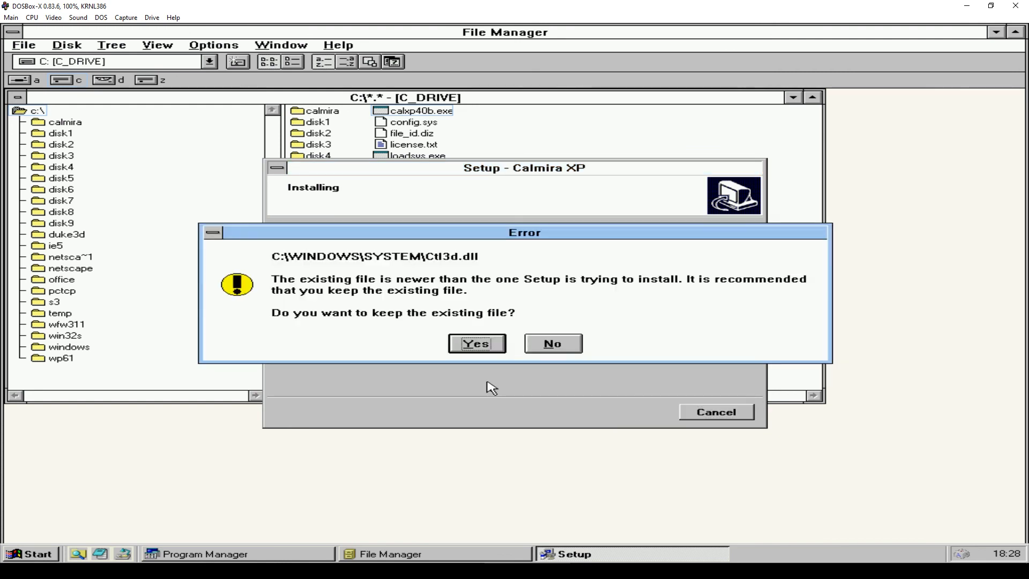
# - Keep the newer Ctl3d.dll, overwrite Ctl3dv2.dll, skip the README and finish setup
pyautogui.click(468, 347)
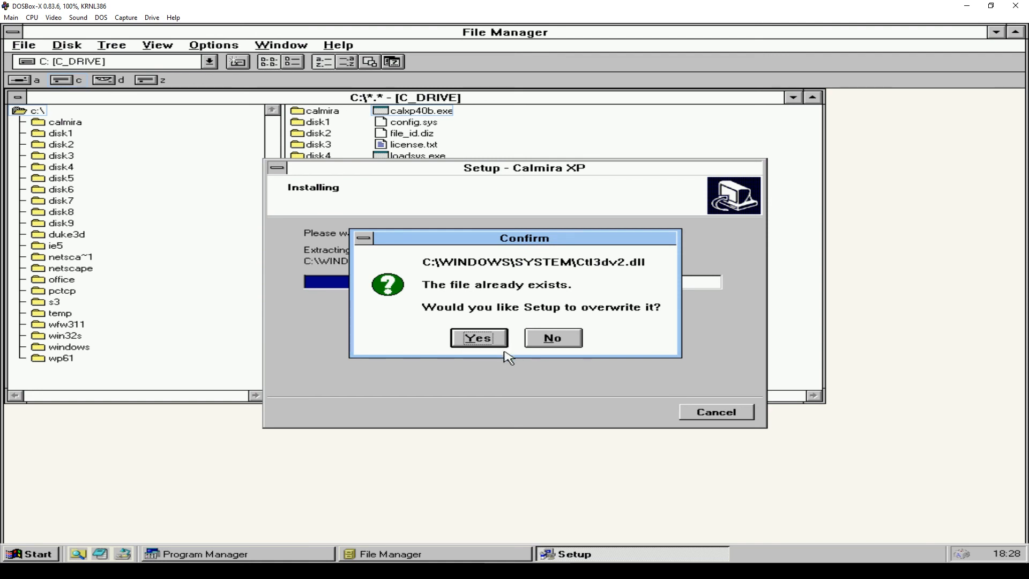
pyautogui.click(490, 348)
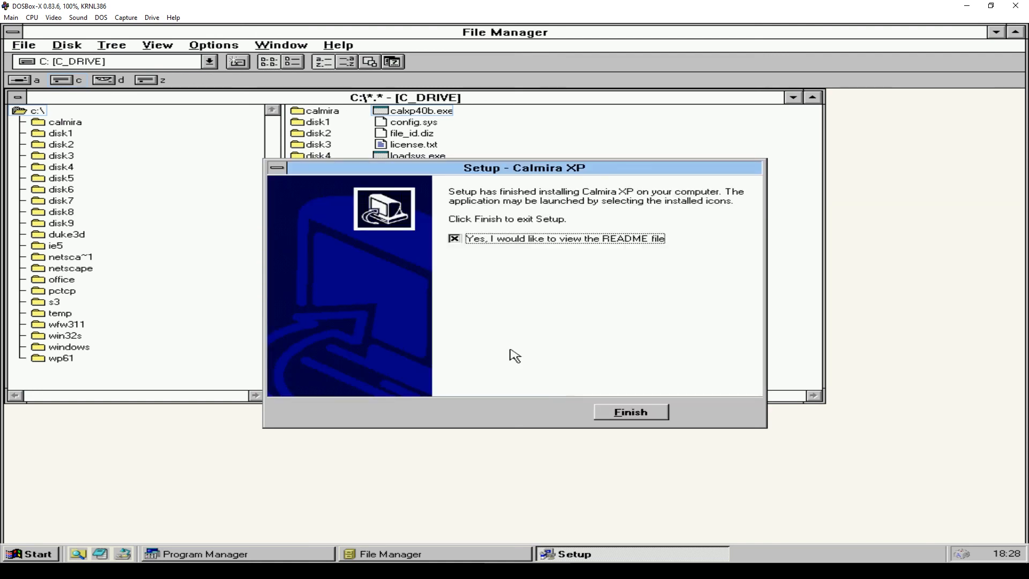
pyautogui.click(539, 240)
pyautogui.click(648, 412)
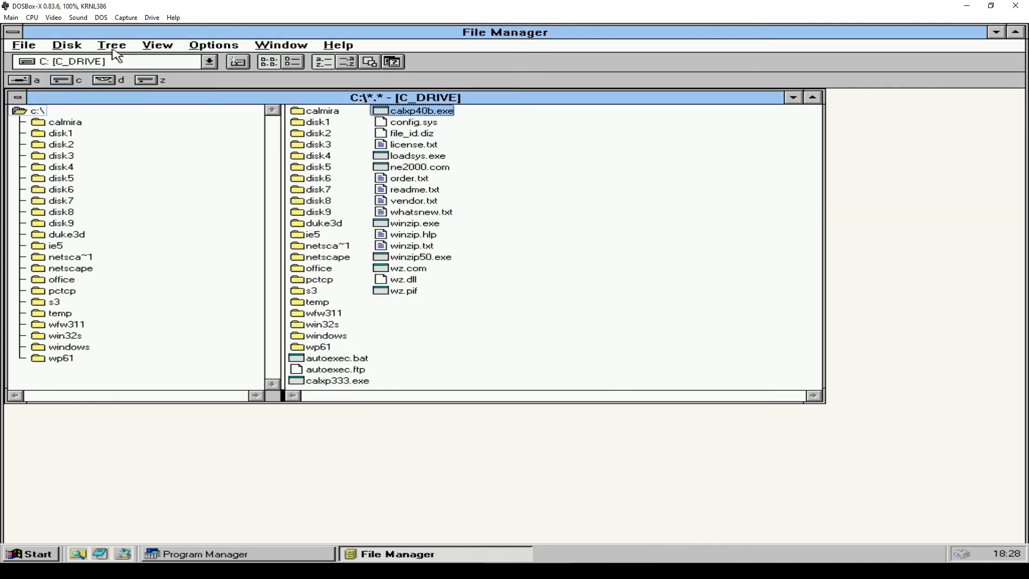
# - Close File Manager, launch Calmira XP from its program group, and dismiss the descriptor type 13 error
pyautogui.doubleClick(15, 33)
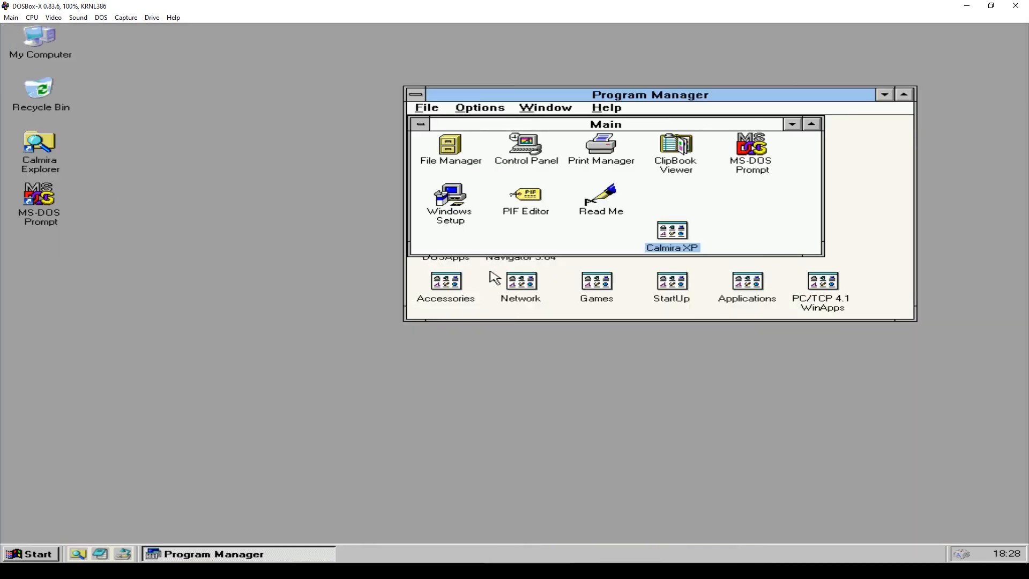
pyautogui.doubleClick(685, 232)
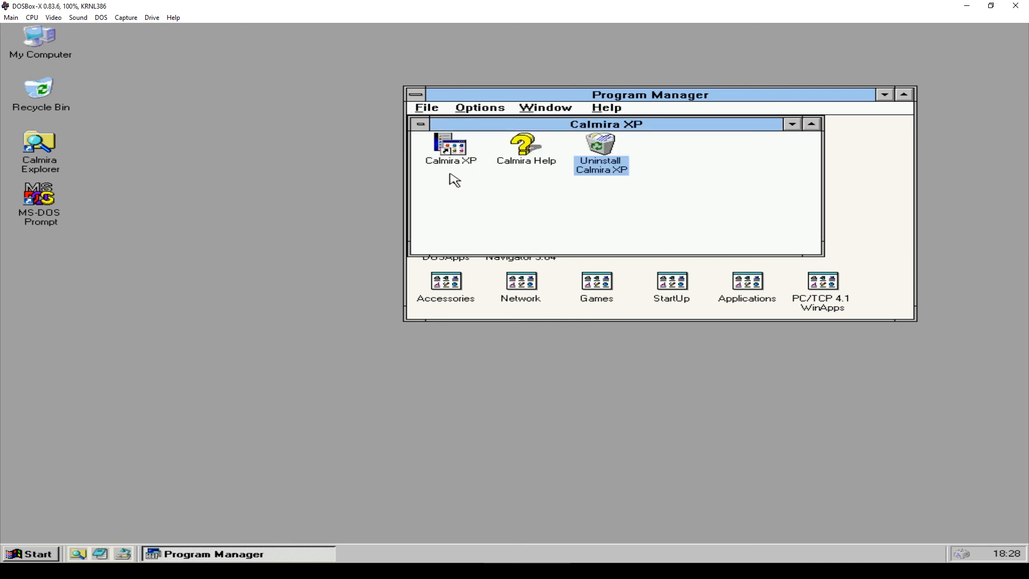
pyautogui.click(451, 156)
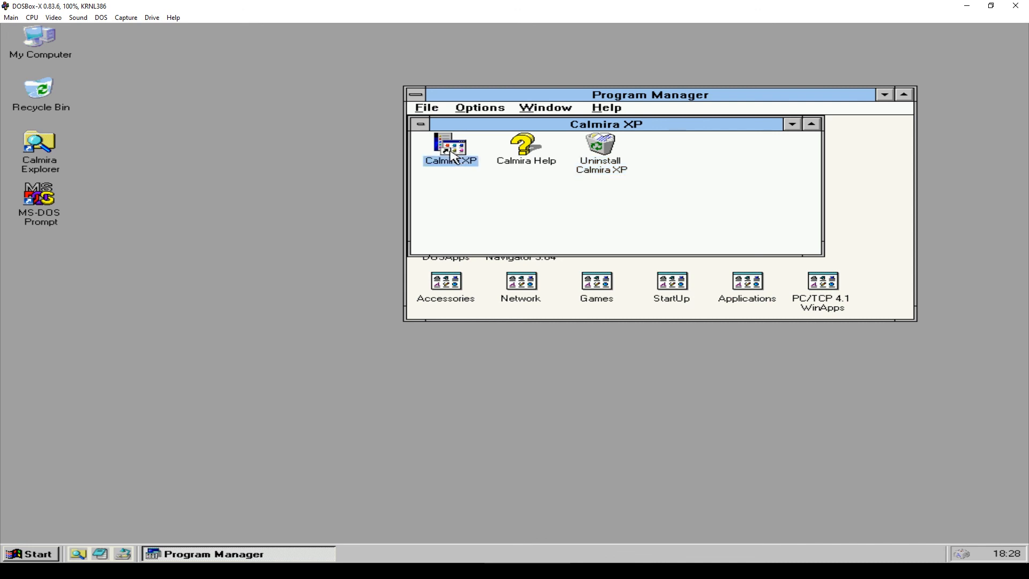
pyautogui.doubleClick(452, 155)
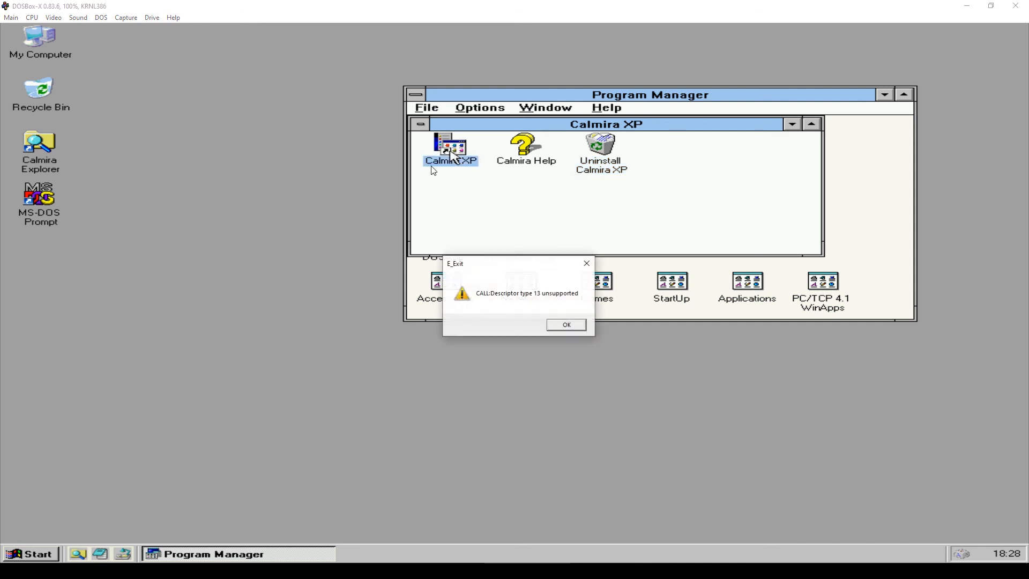
pyautogui.click(568, 327)
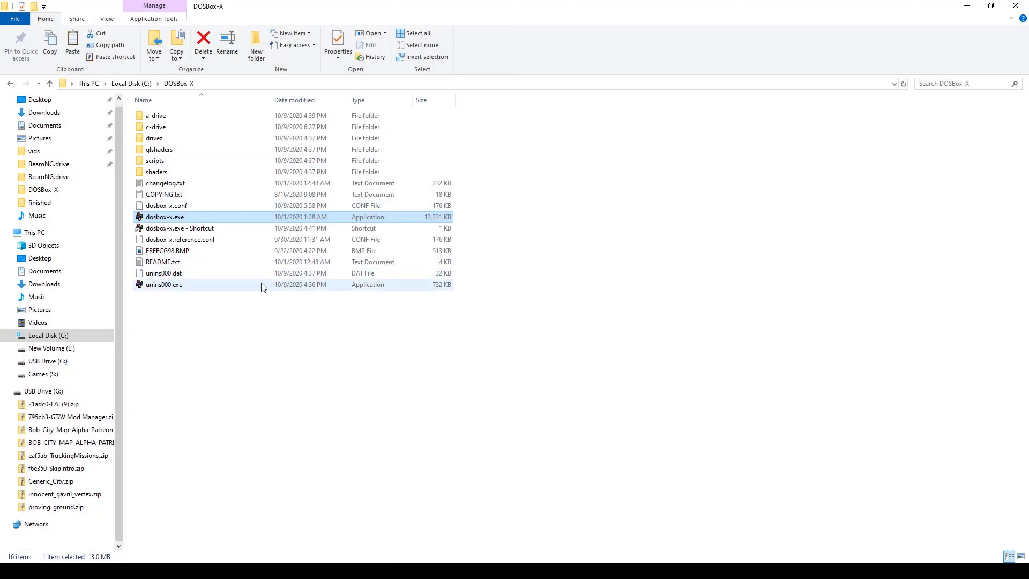
# - Relaunch dosbox-x.exe from the DOSBox-X installation folder
pyautogui.doubleClick(182, 218)
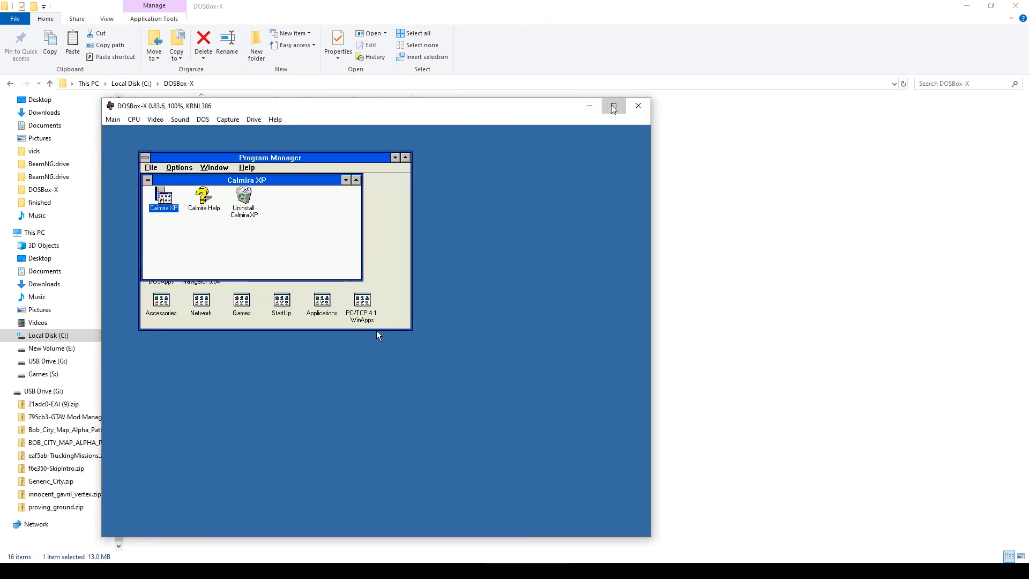
# - Maximize DOSBox-X, close Calmira's Tip of the Day, and browse the Start menu's Programs and Settings
pyautogui.click(614, 106)
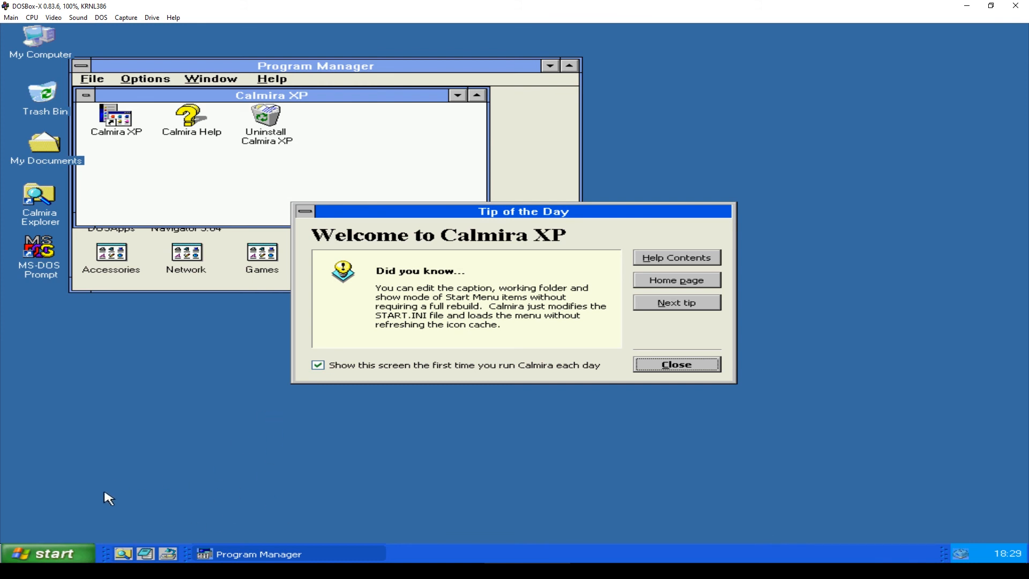
pyautogui.click(707, 367)
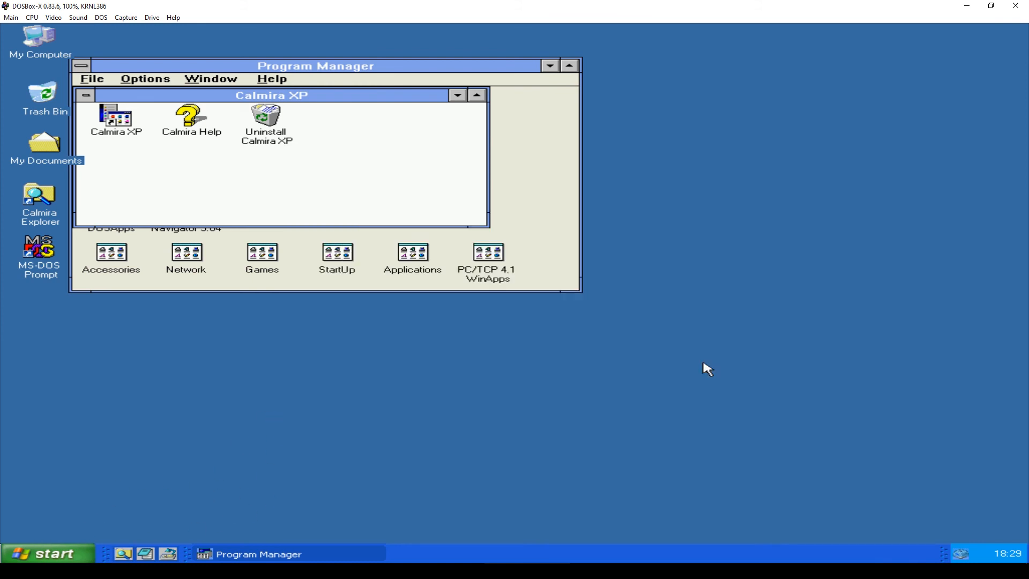
pyautogui.click(41, 558)
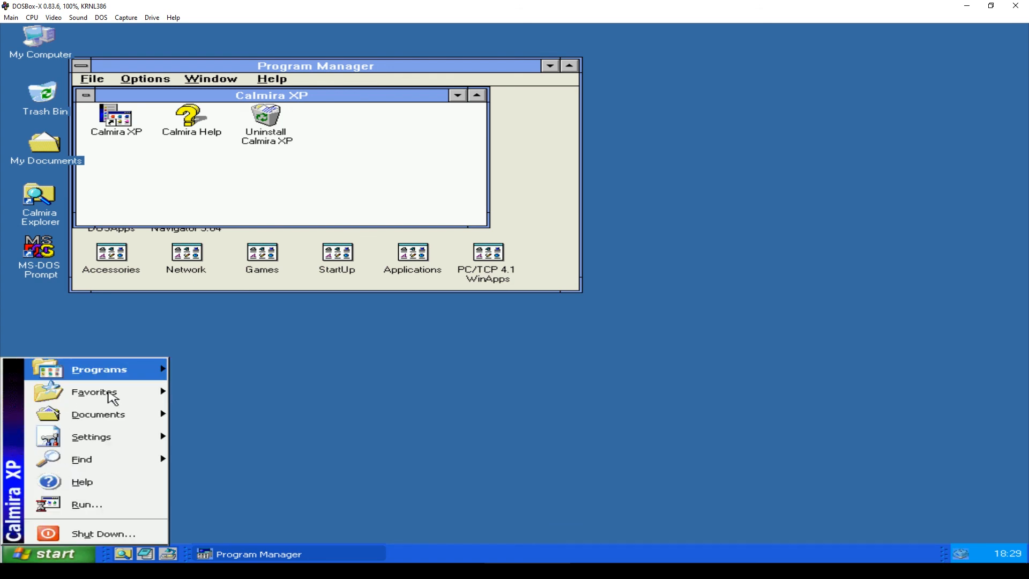
pyautogui.moveTo(146, 394)
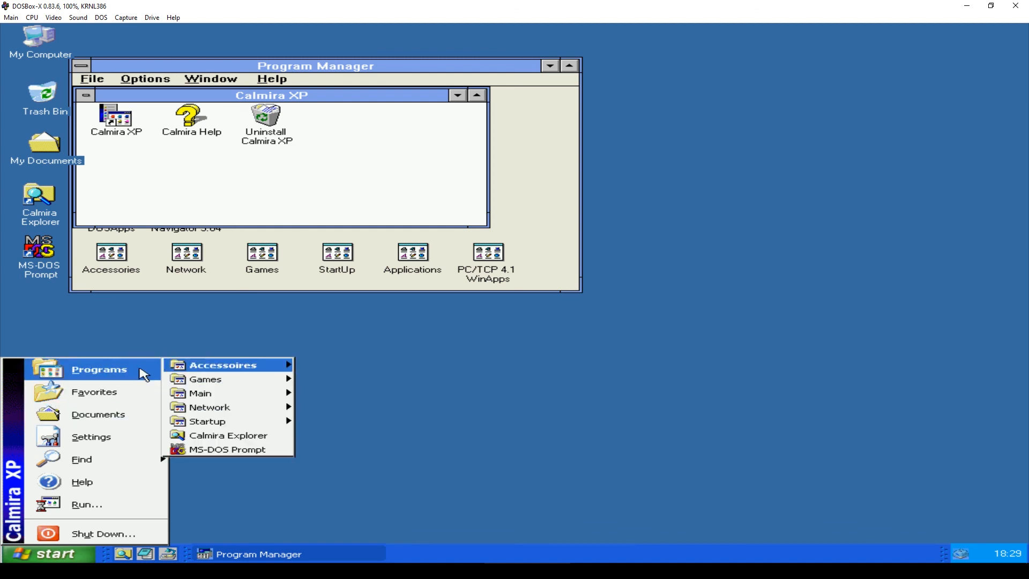
pyautogui.moveTo(119, 441)
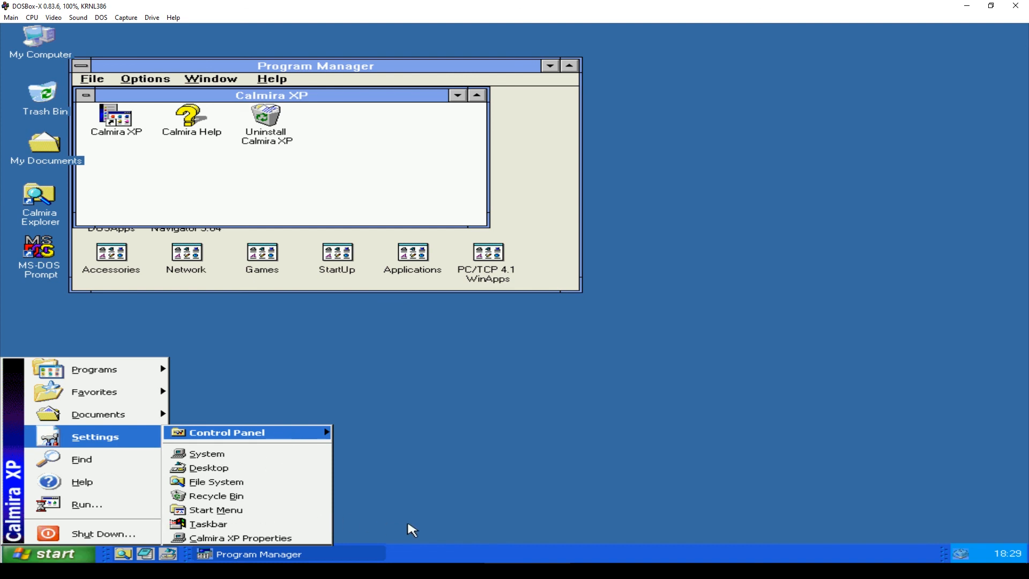
pyautogui.click(375, 514)
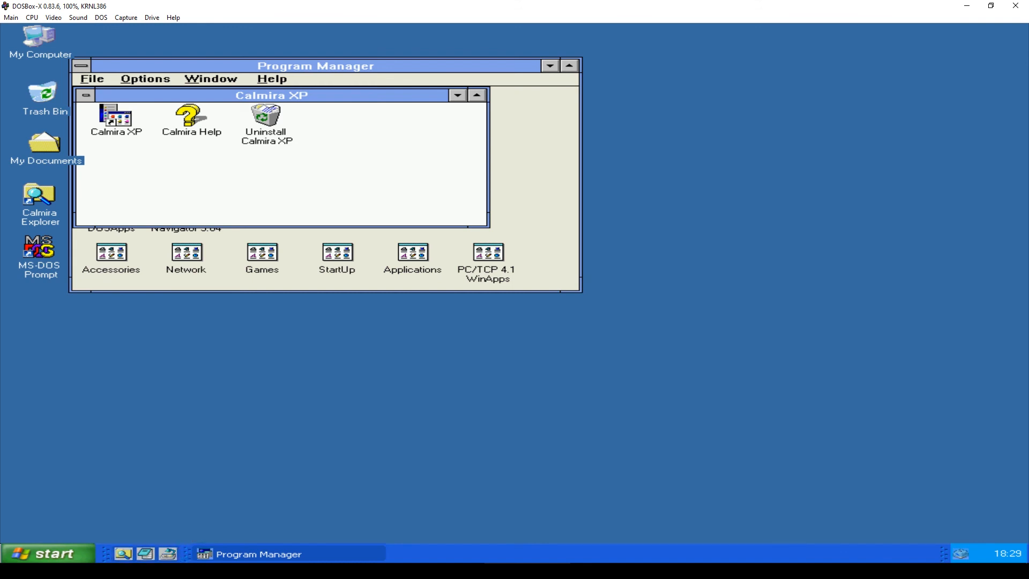
# - Add a new quick-launch alias captioned WordPerfect and browse to the root of C:
pyautogui.rightClick(164, 558)
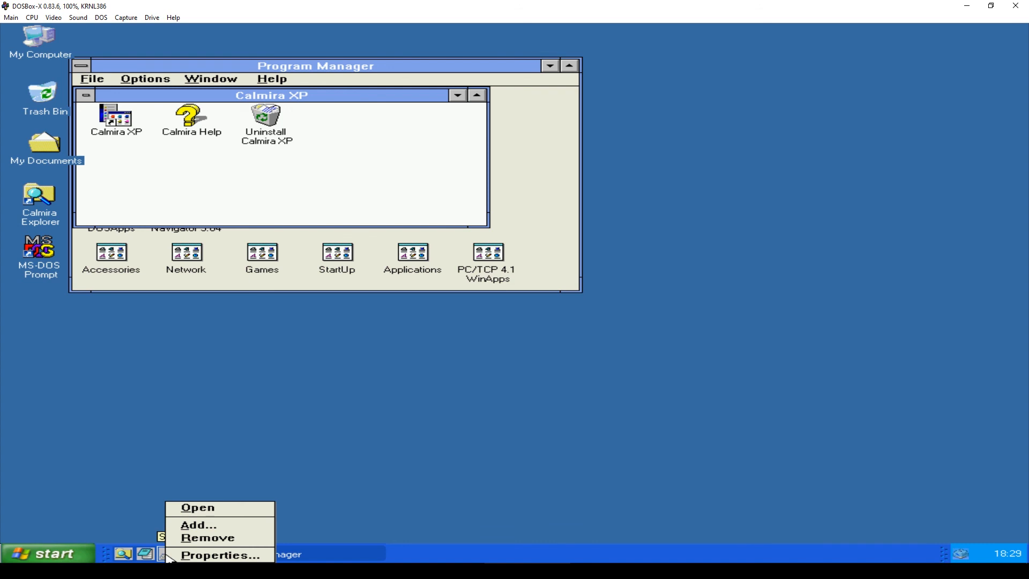
pyautogui.click(200, 526)
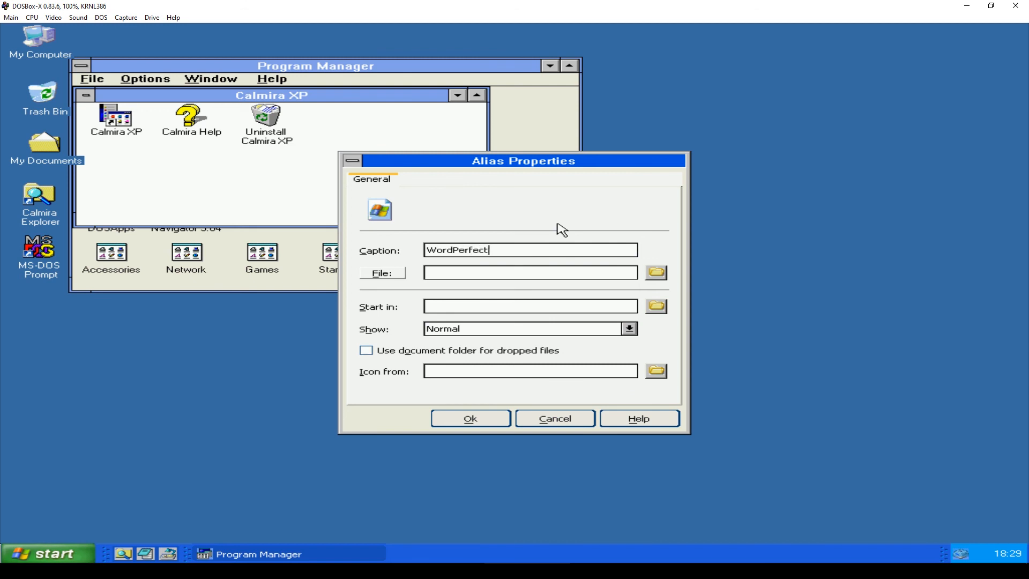
pyautogui.click(656, 272)
pyautogui.doubleClick(510, 204)
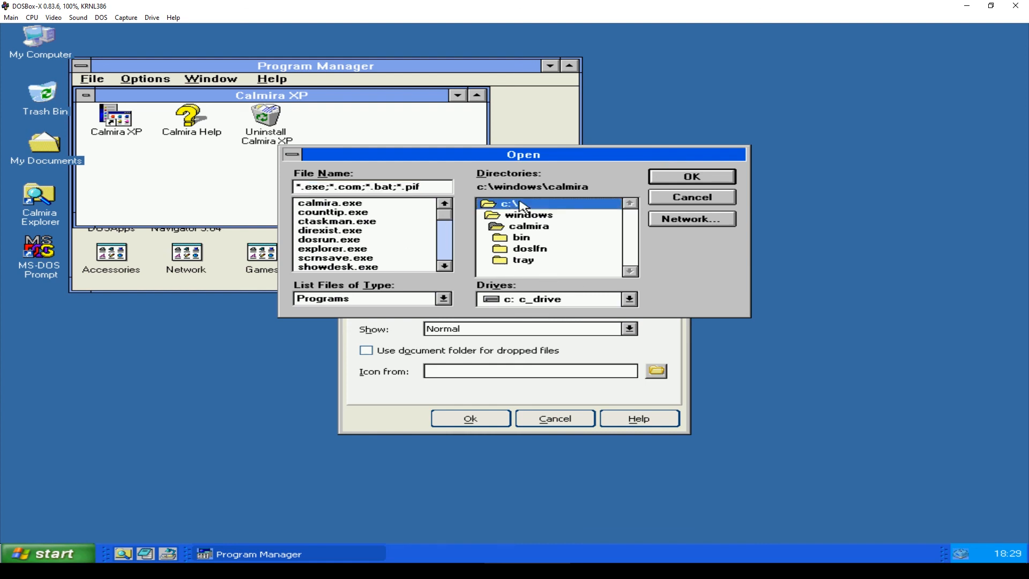
# - Select c:\office\wpwin\wpwin.exe as the program and save the WordPerfect quick-launch button
pyautogui.click(631, 258)
pyautogui.click(631, 258)
pyautogui.click(632, 258)
pyautogui.click(626, 232)
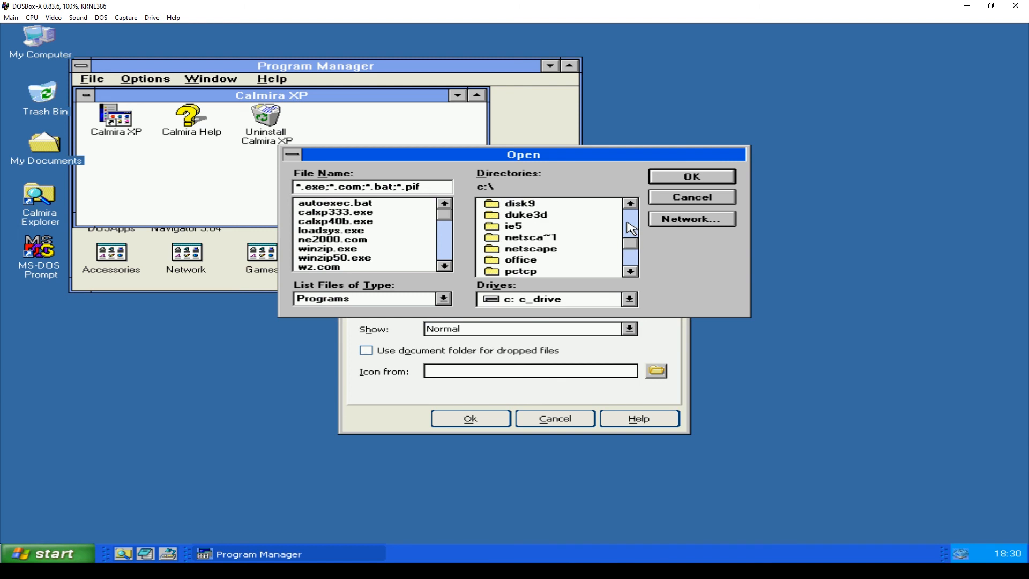
pyautogui.click(518, 261)
pyautogui.doubleClick(519, 260)
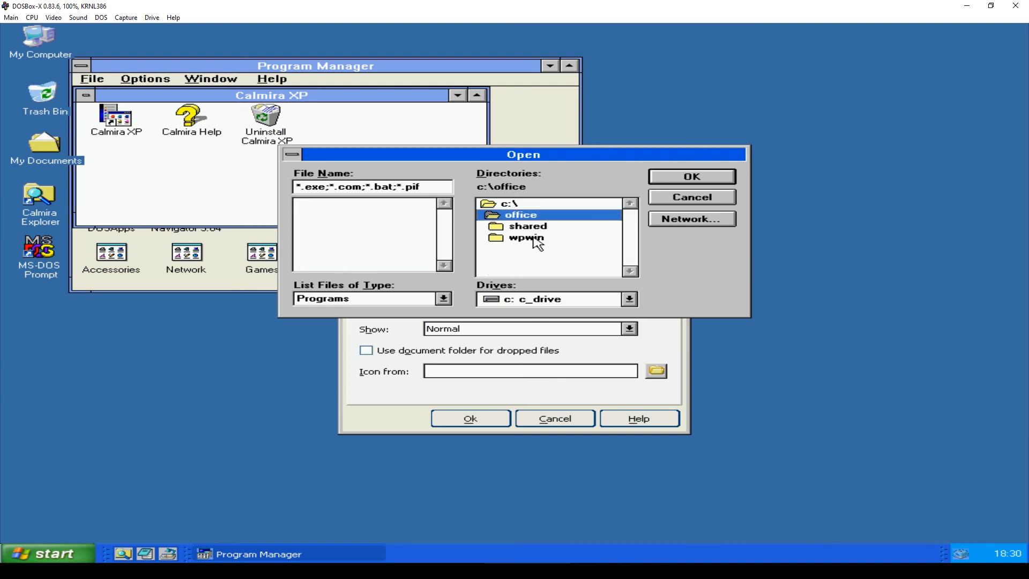
pyautogui.doubleClick(533, 239)
pyautogui.doubleClick(328, 221)
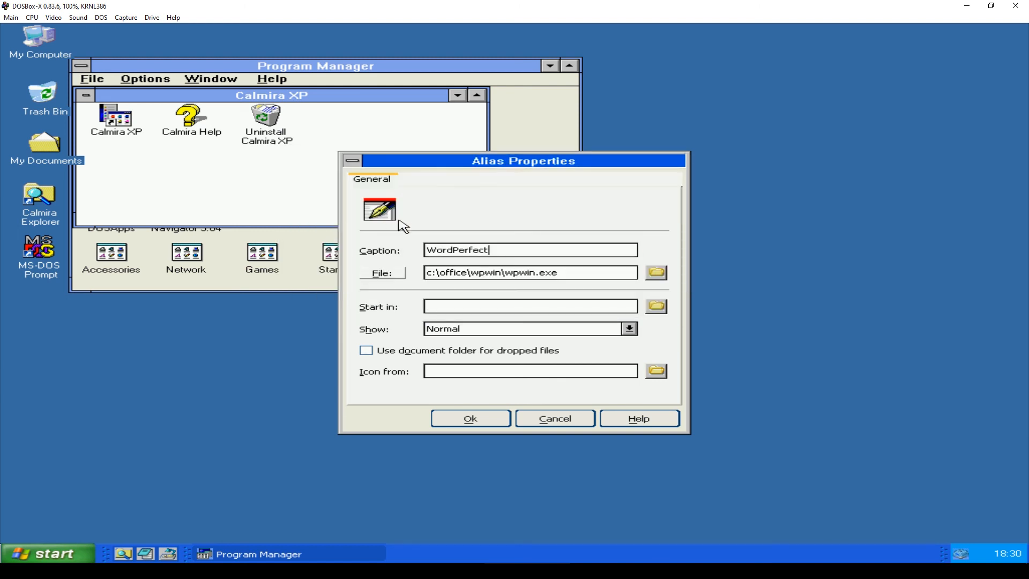
pyautogui.click(488, 419)
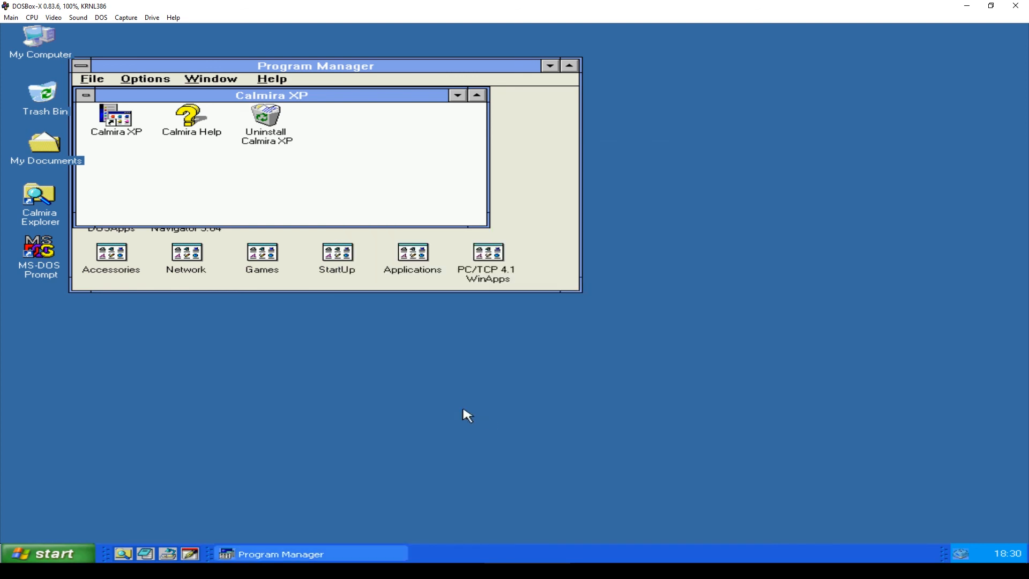
pyautogui.click(191, 555)
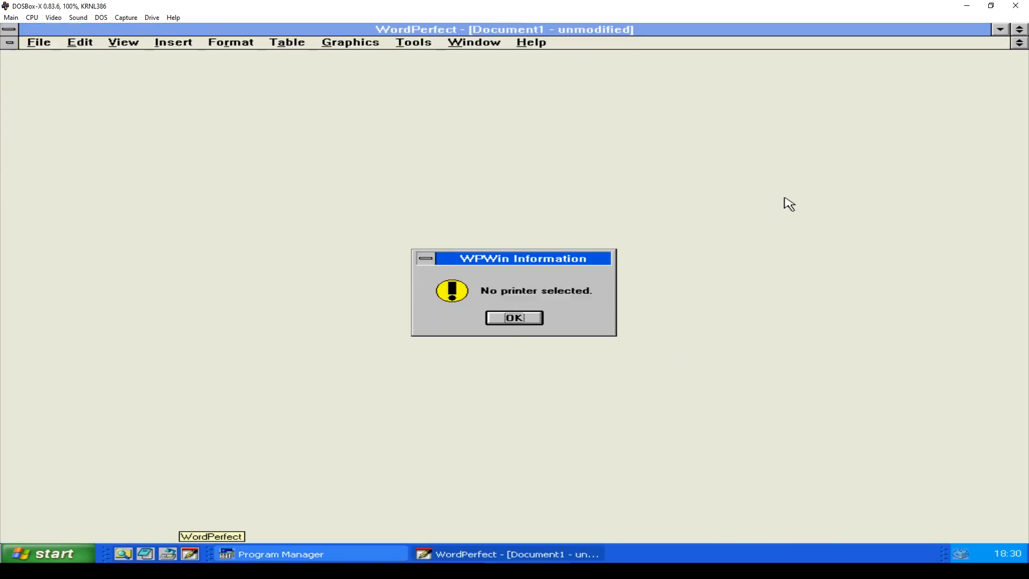
pyautogui.click(540, 319)
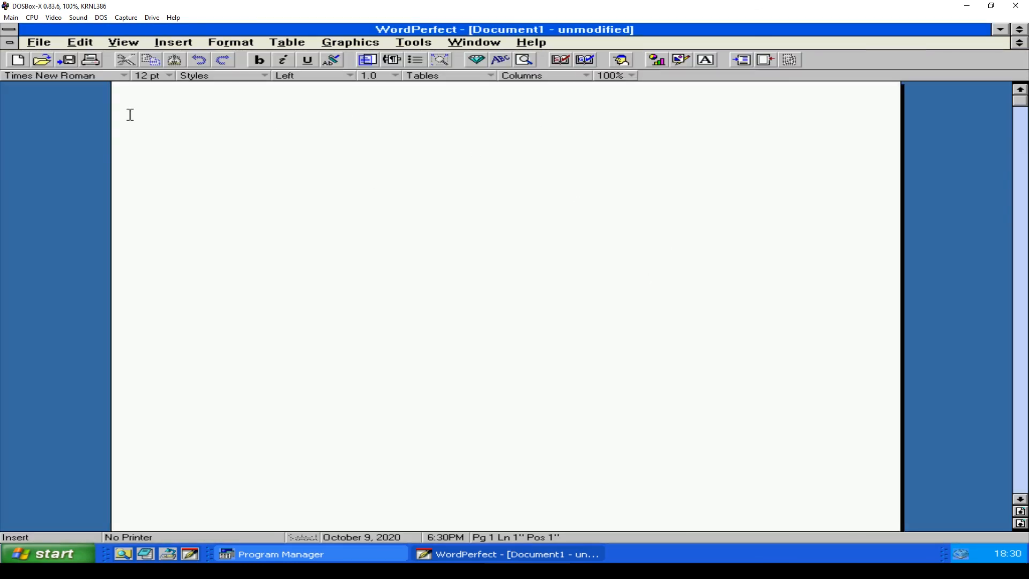
pyautogui.doubleClick(8, 30)
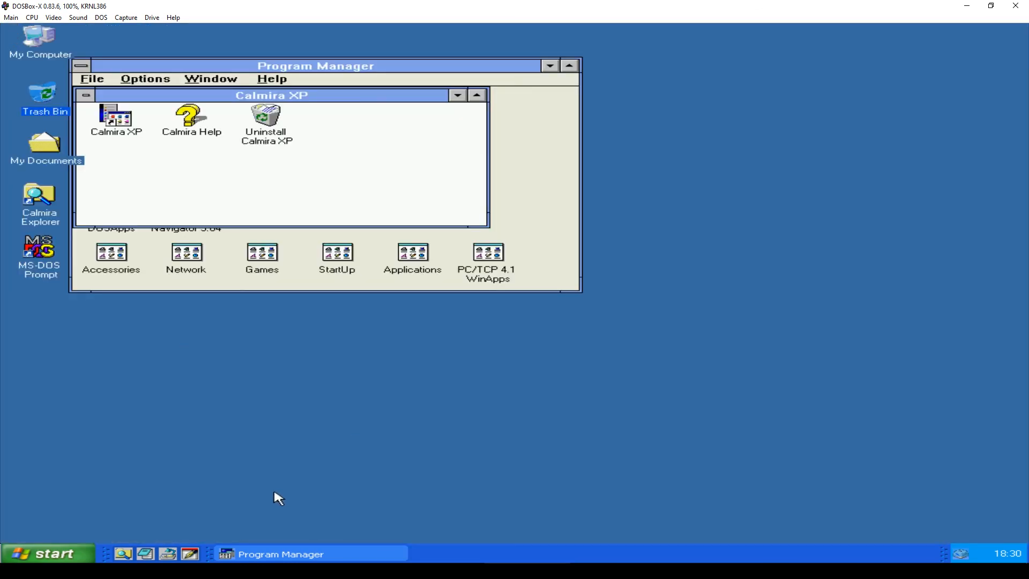